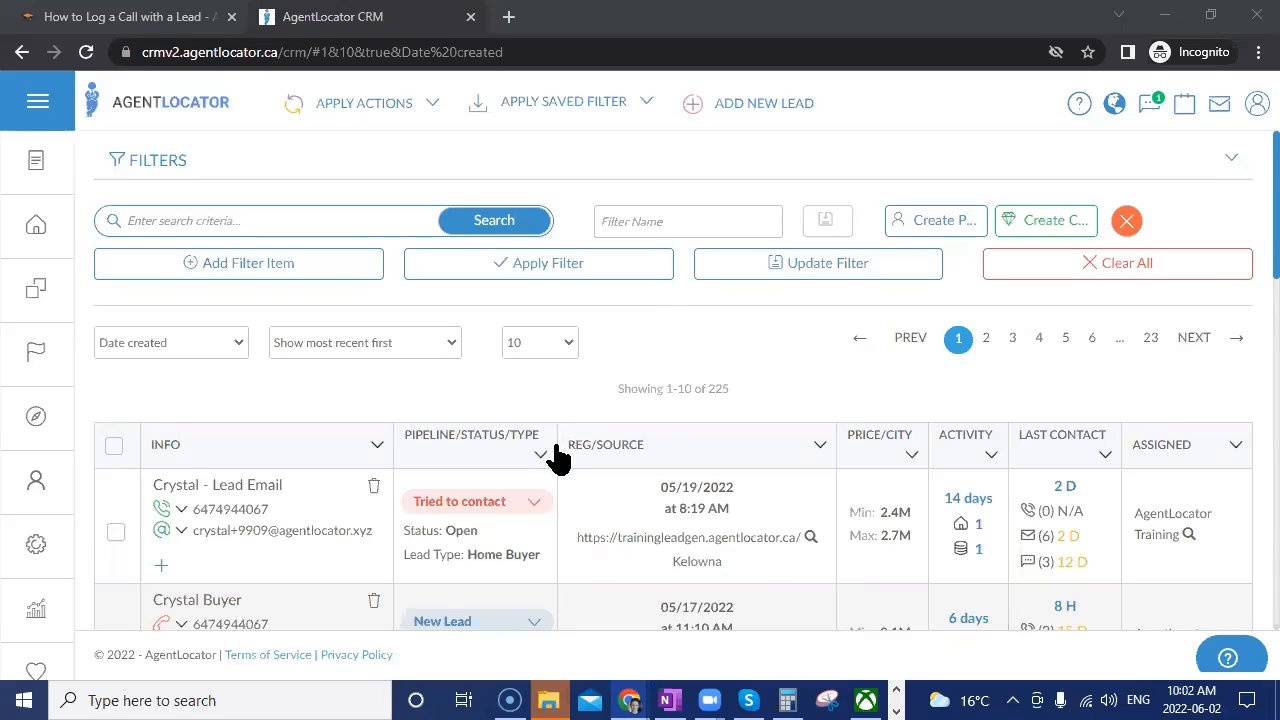
Open the Campaign Template Editor from Settings to list all 43 campaign templates.
left_click(40, 552)
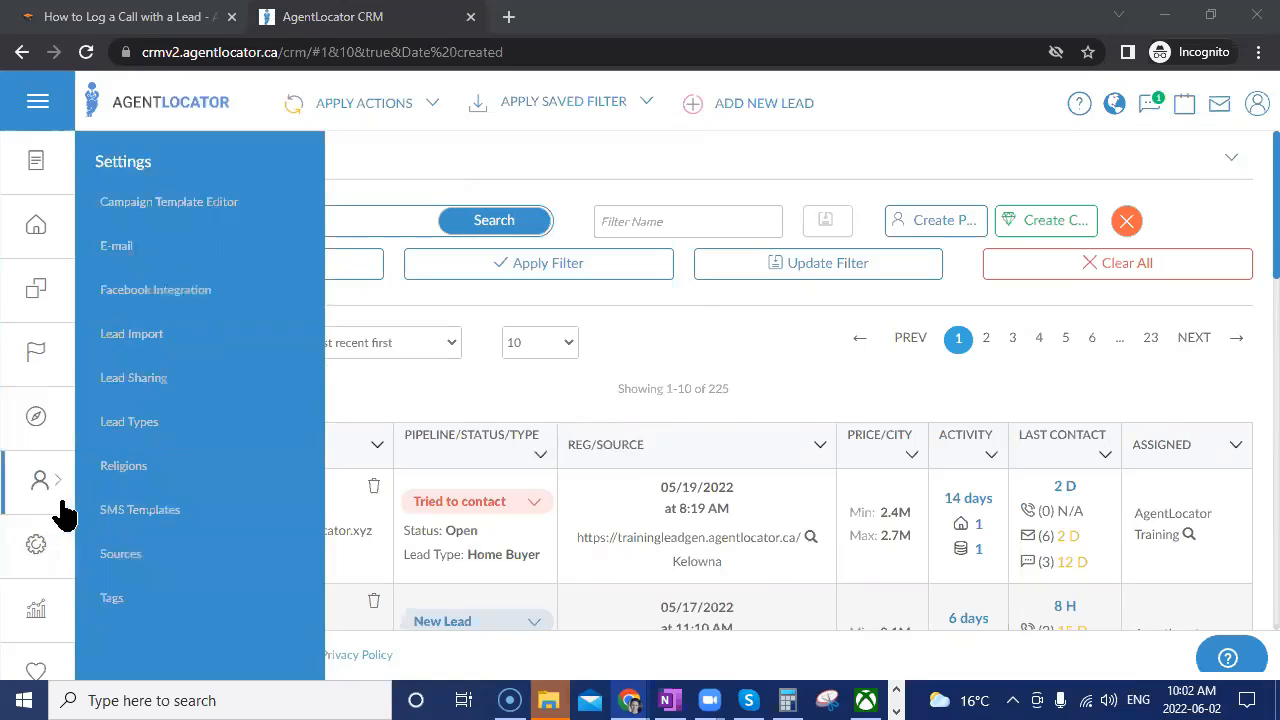
left_click(165, 212)
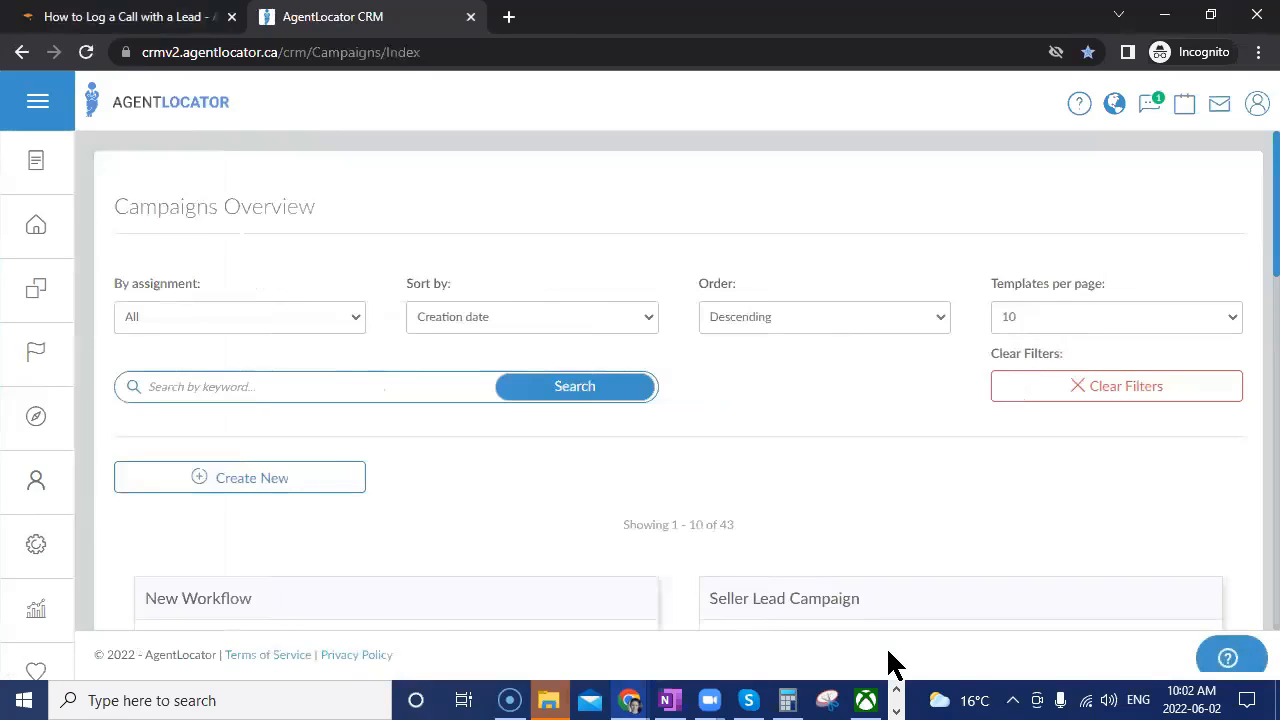
Page through the campaign template list to page 4, which shows No Response Lead.
scroll(886, 606, "down", 12)
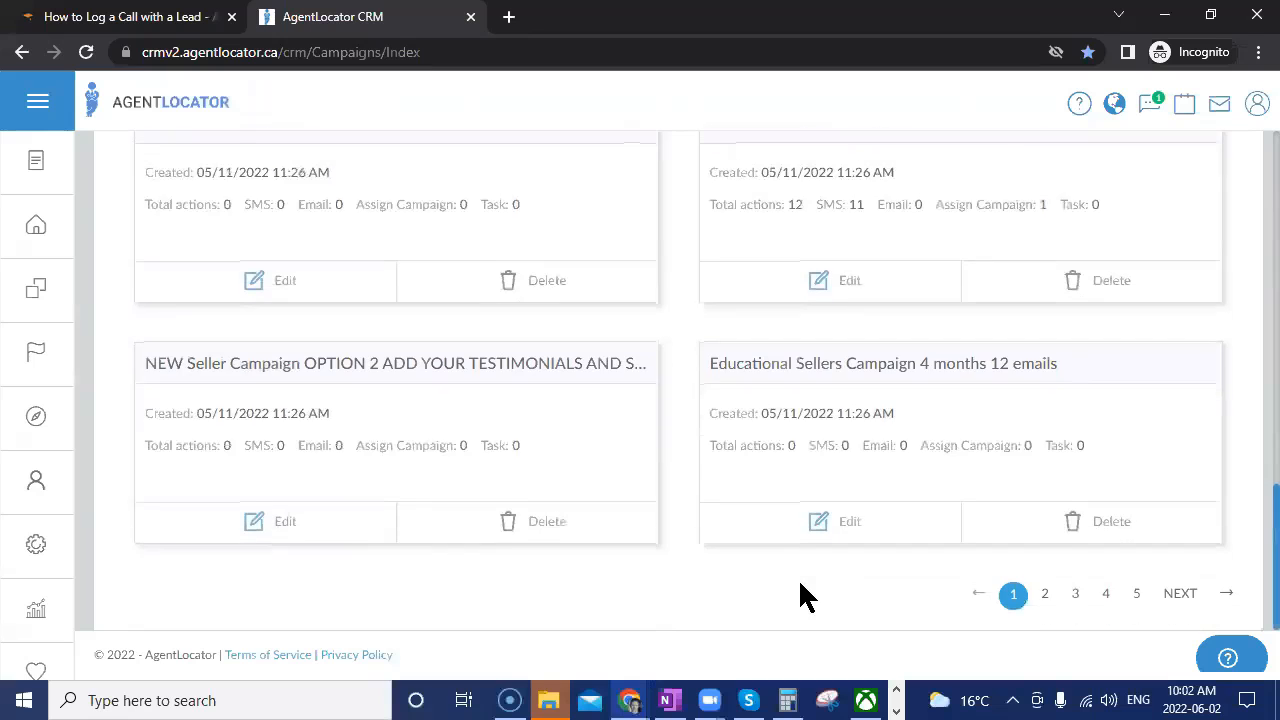
scroll(663, 443, "up", 12)
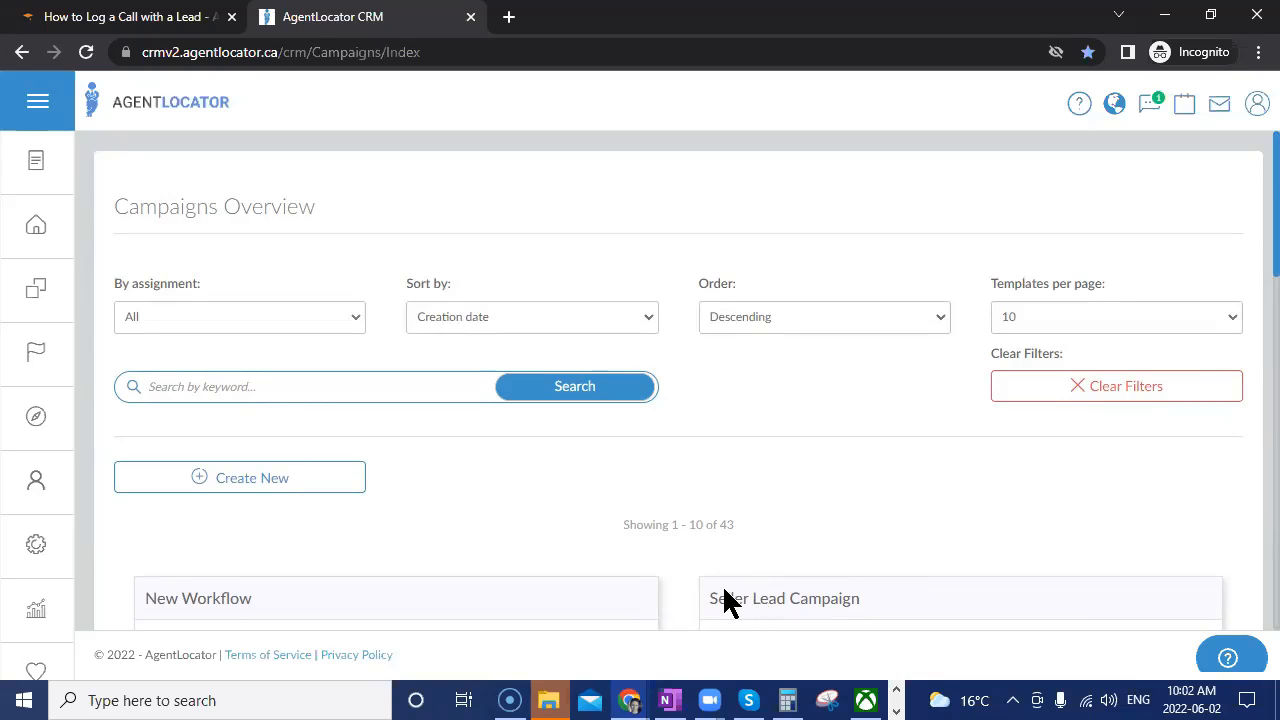
scroll(626, 514, "down", 2)
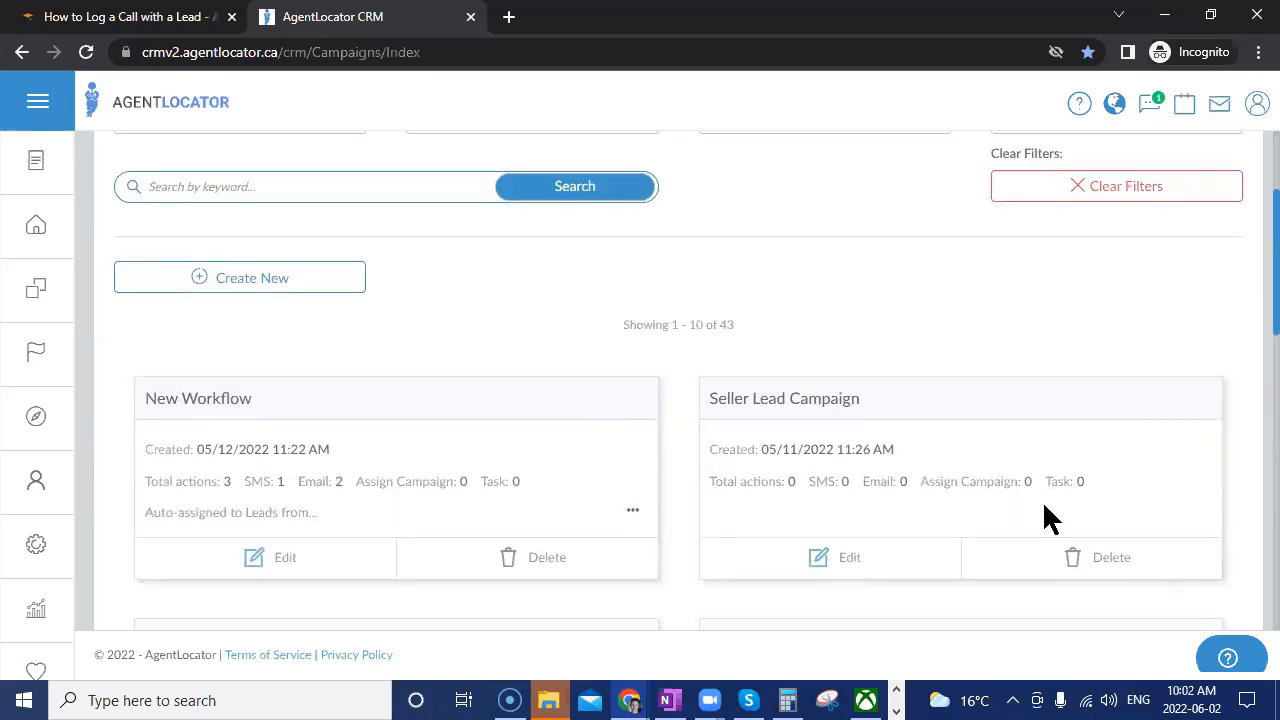
scroll(1057, 371, "down", 10)
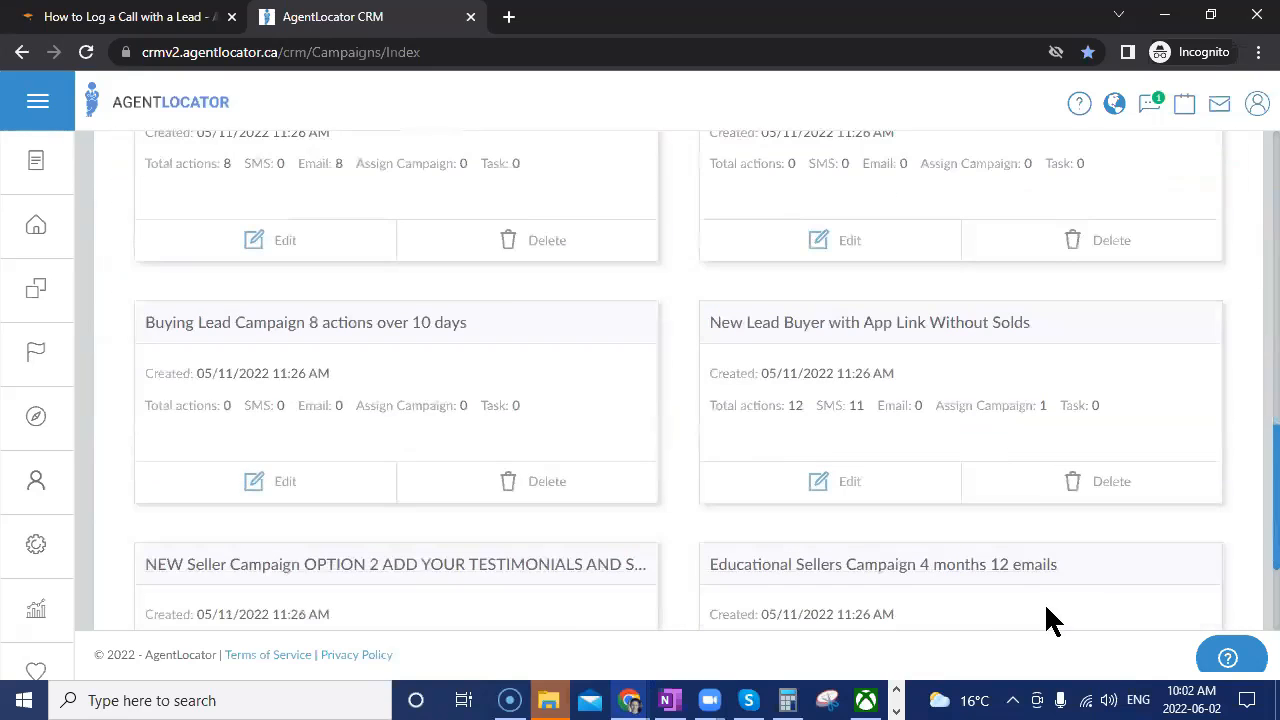
left_click(1077, 597)
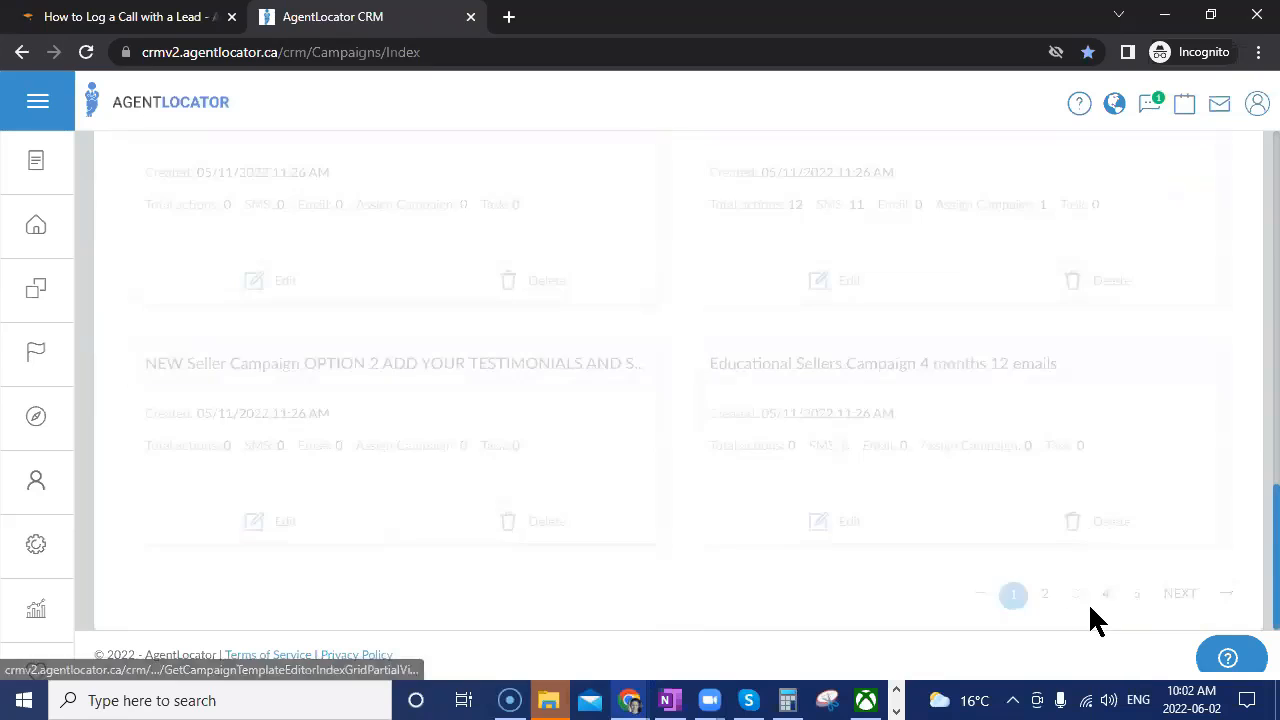
double_click(1083, 592)
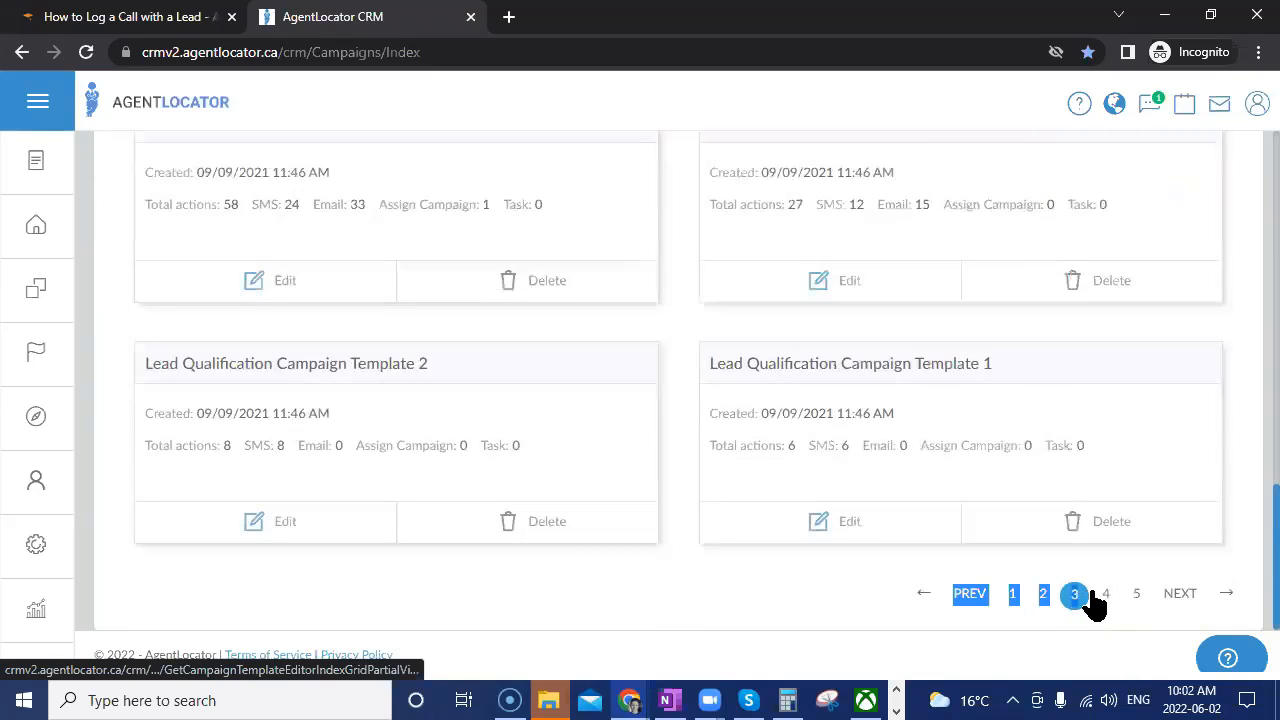
left_click(1110, 598)
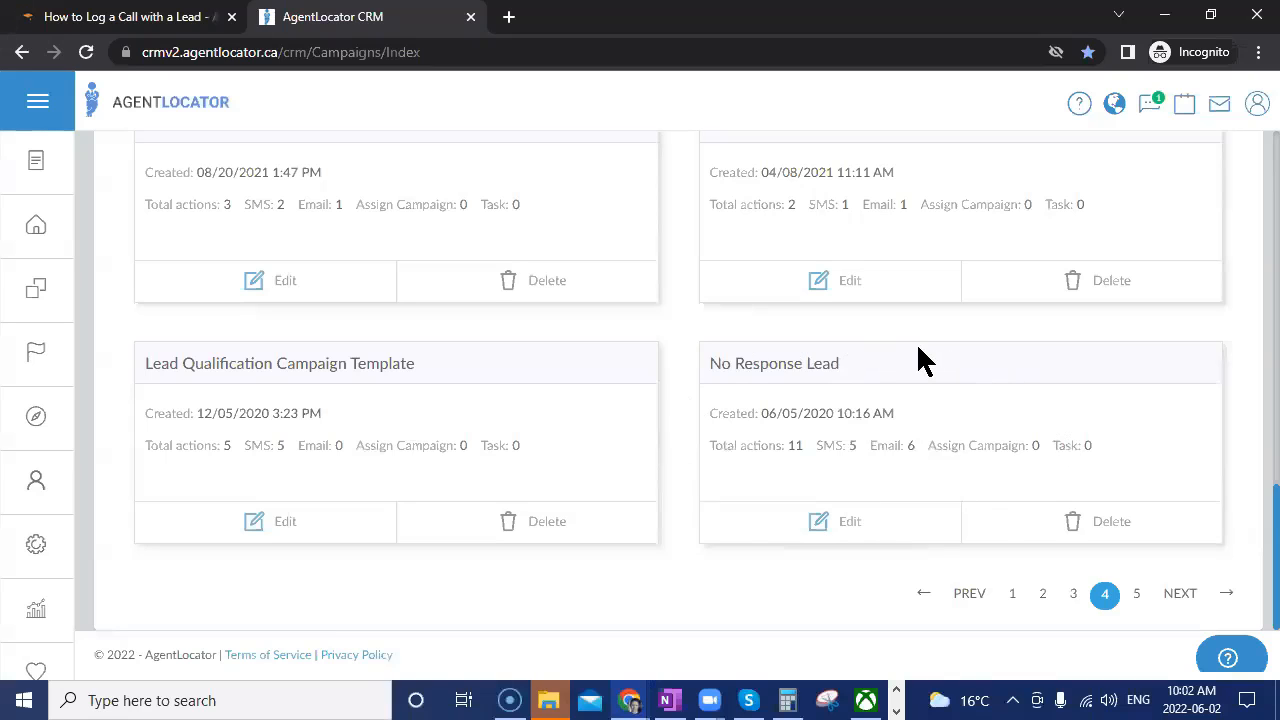
Edit No Response Lead and view its first SMS step, 'Is this [Firstname]?'.
left_click(846, 526)
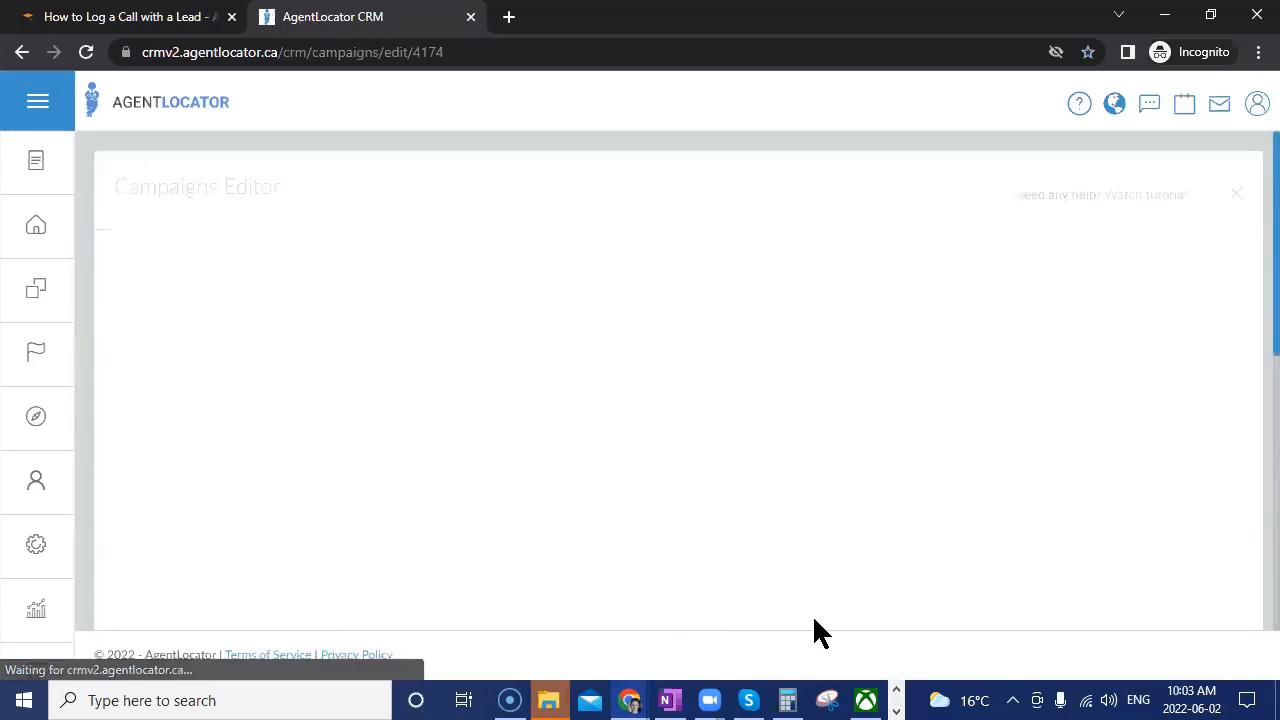
scroll(594, 528, "down", 2)
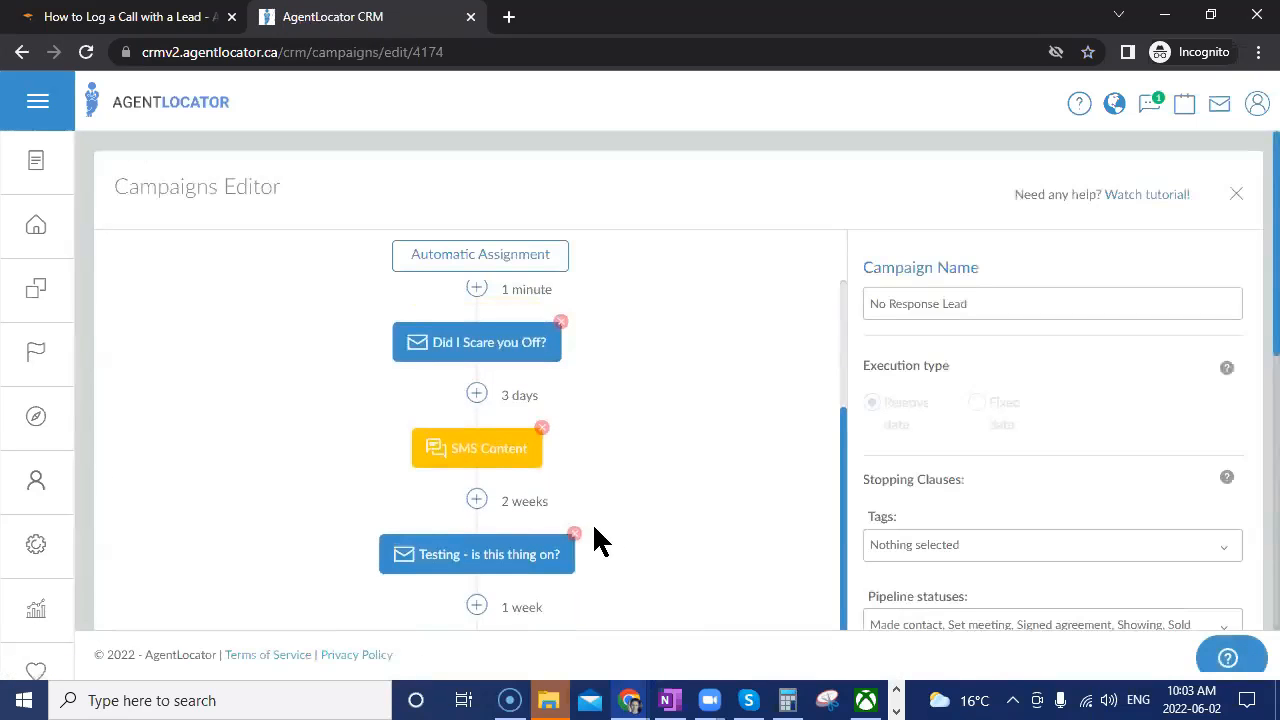
scroll(686, 557, "up", 2)
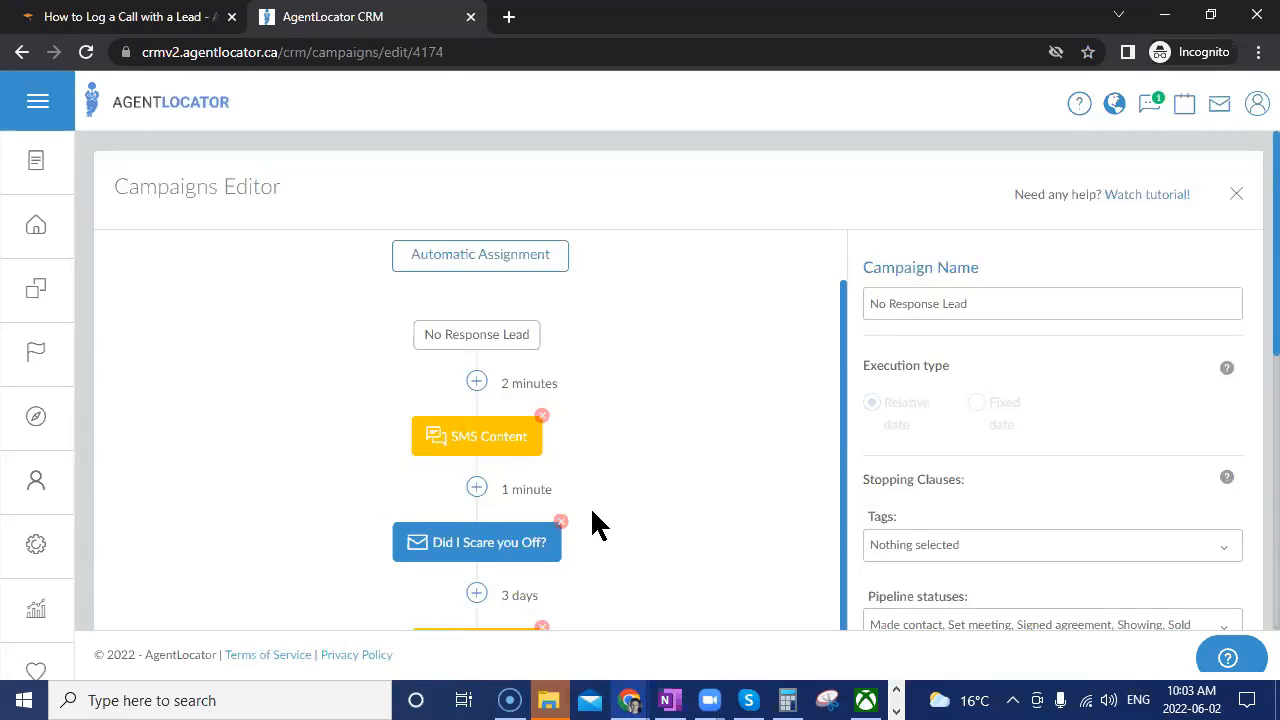
left_click(485, 438)
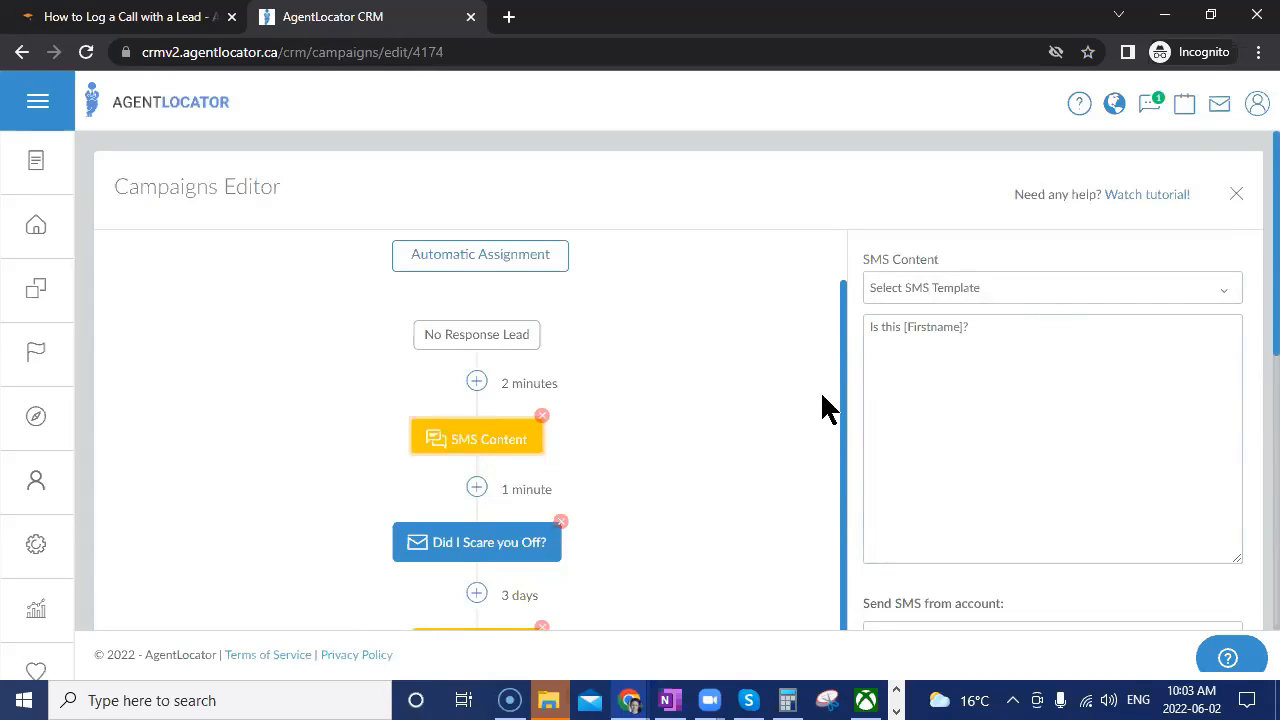
Load the '14 Day Welcome Campaign 2- Seventh Action: SMS' template, then close the editor.
left_click(997, 455)
left_click(40, 556)
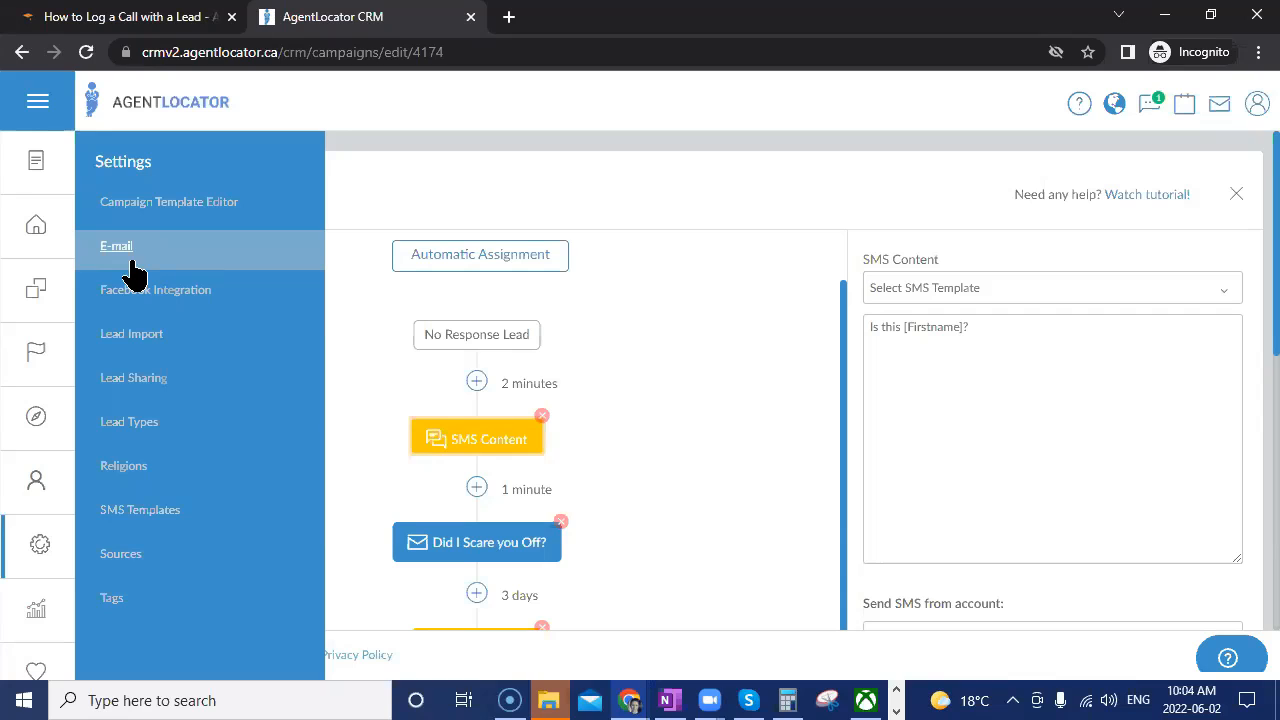
left_click(990, 440)
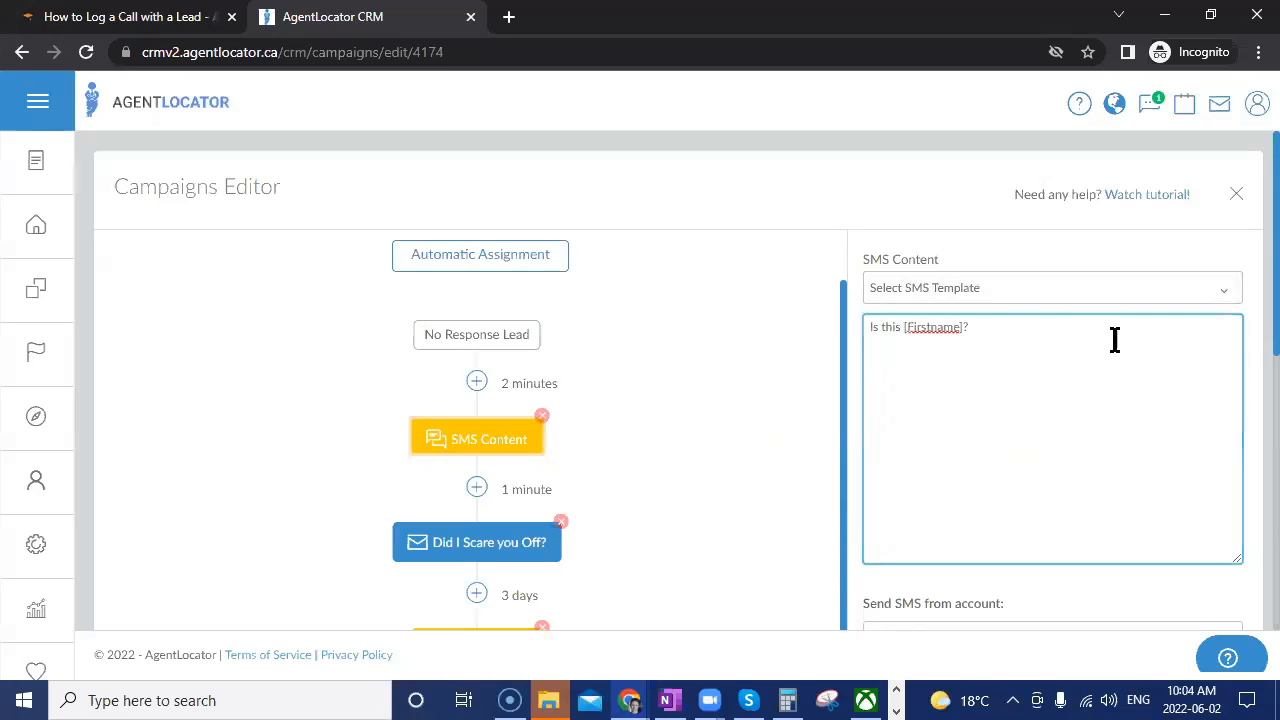
left_click(1008, 298)
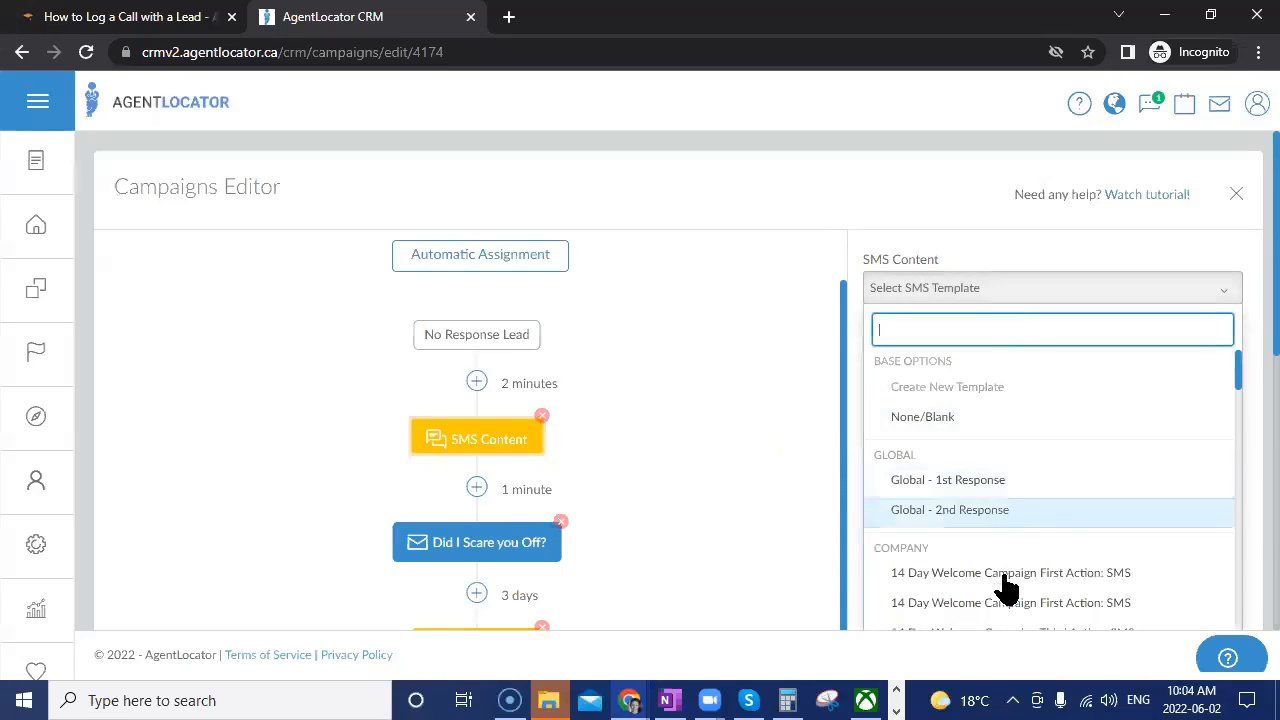
scroll(993, 590, "down", 5)
left_click(985, 494)
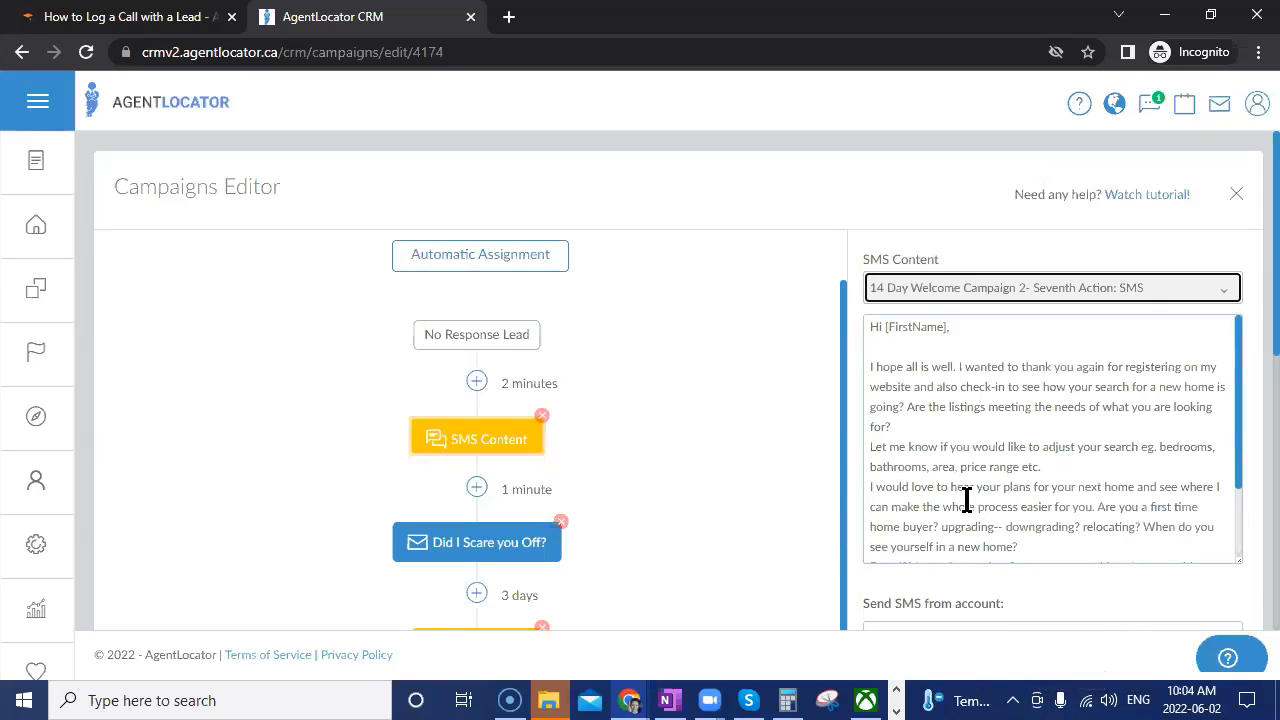
left_click(1235, 195)
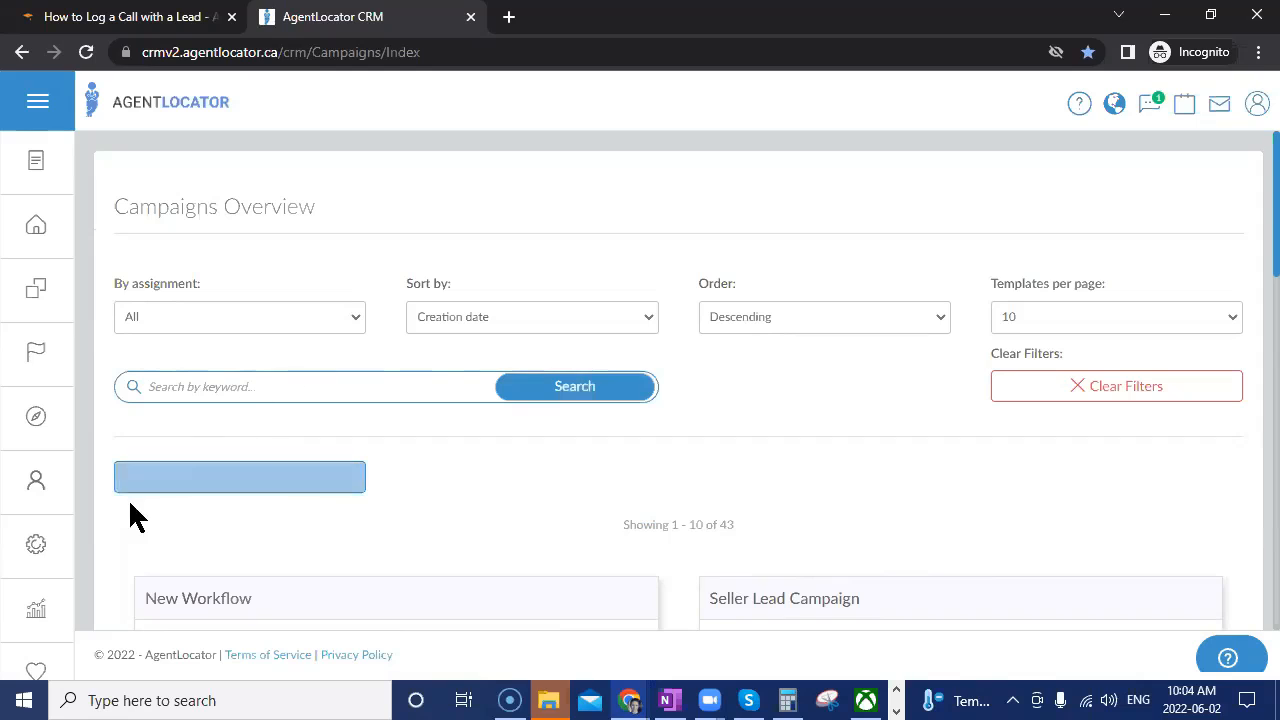
Create a new campaign, opening as New Workflow with Relative date execution.
left_click(230, 490)
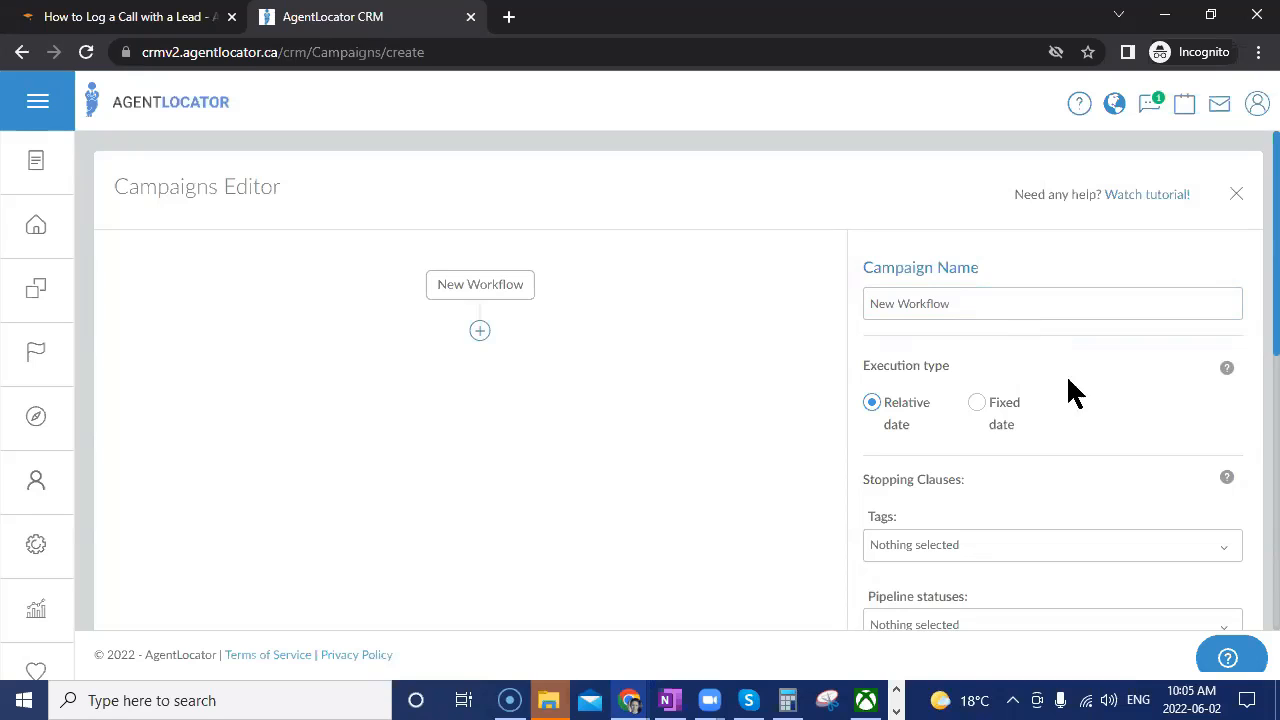
Replace the default campaign name with 'Leveraging Campaign'.
left_click_drag(958, 304, 688, 276)
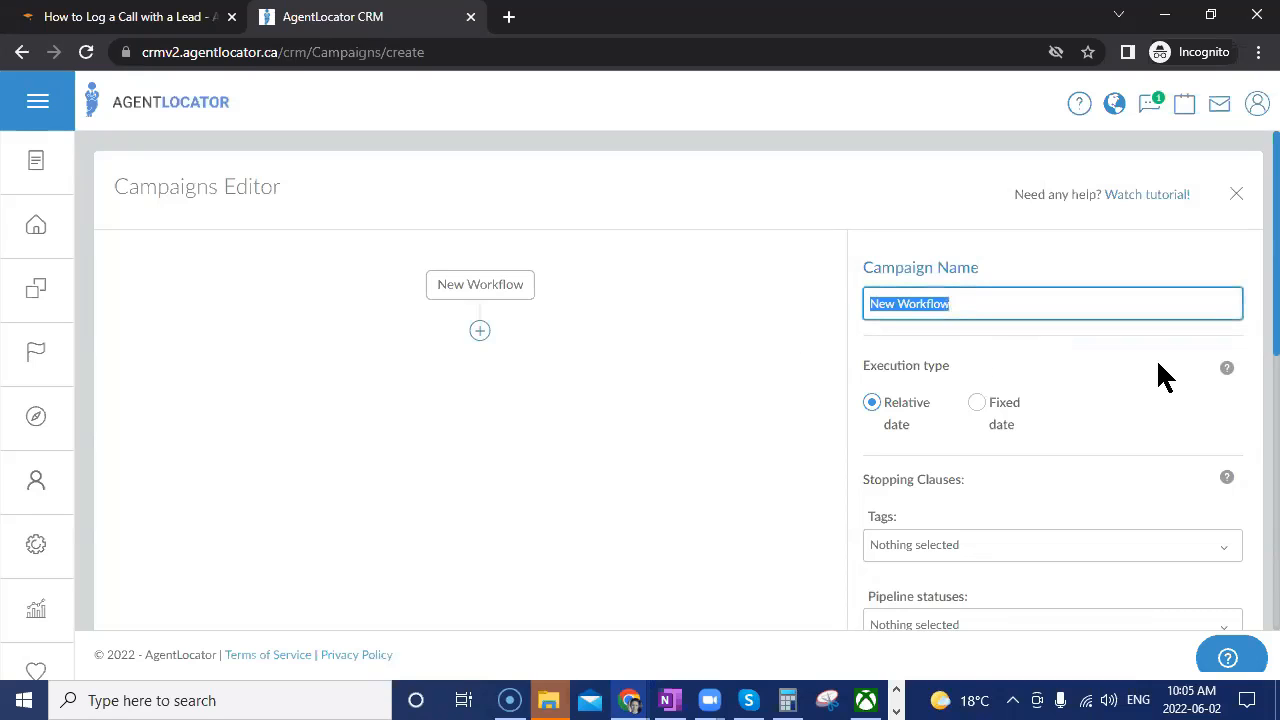
type("Levera")
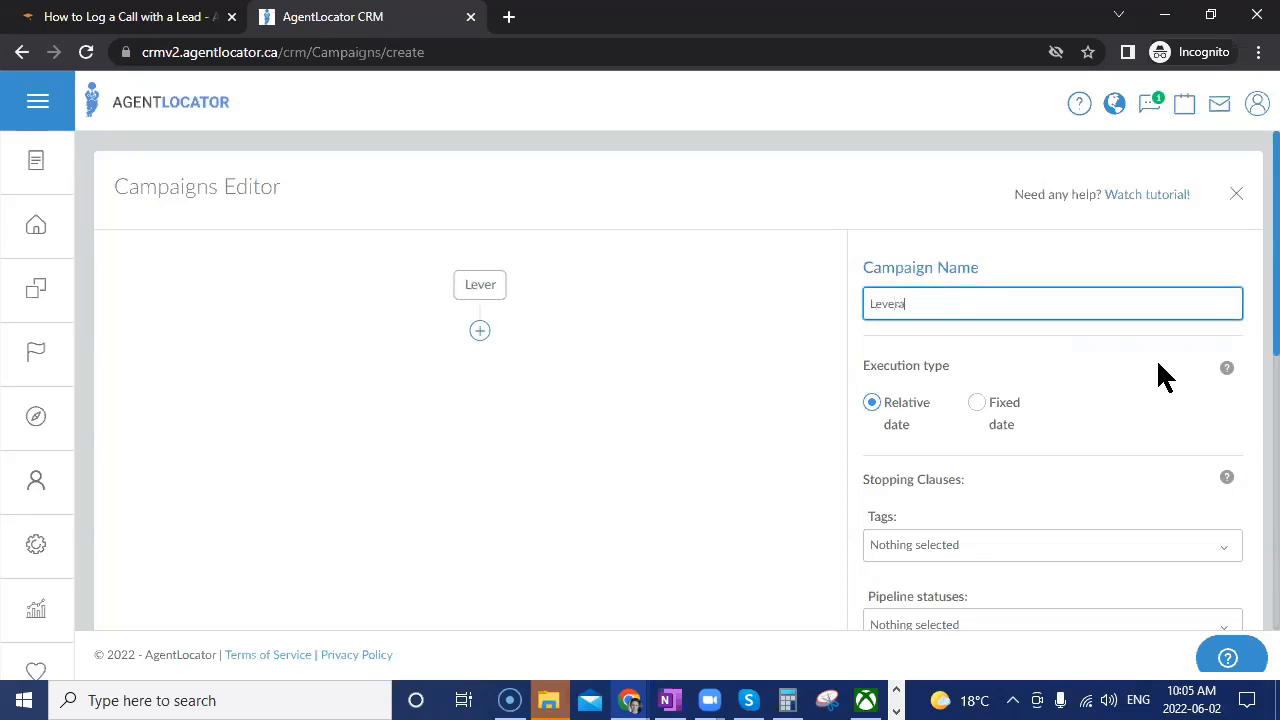
type("ging Campaign")
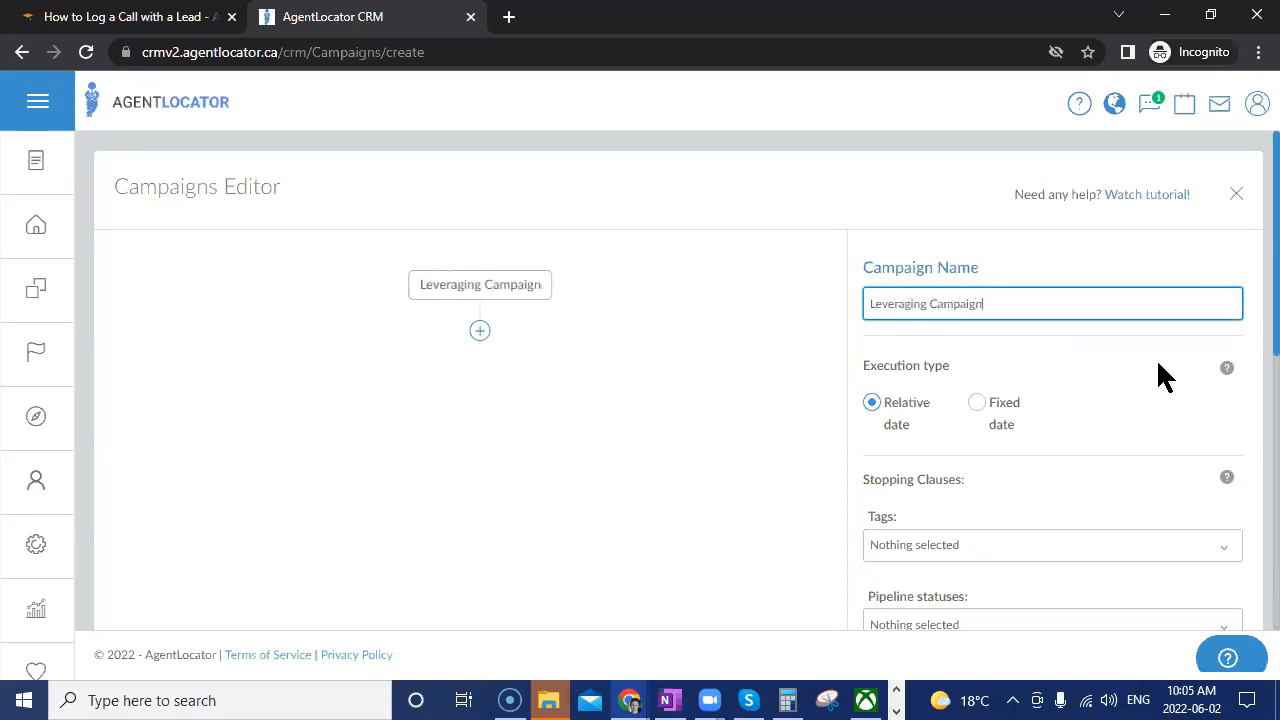
left_click(1114, 367)
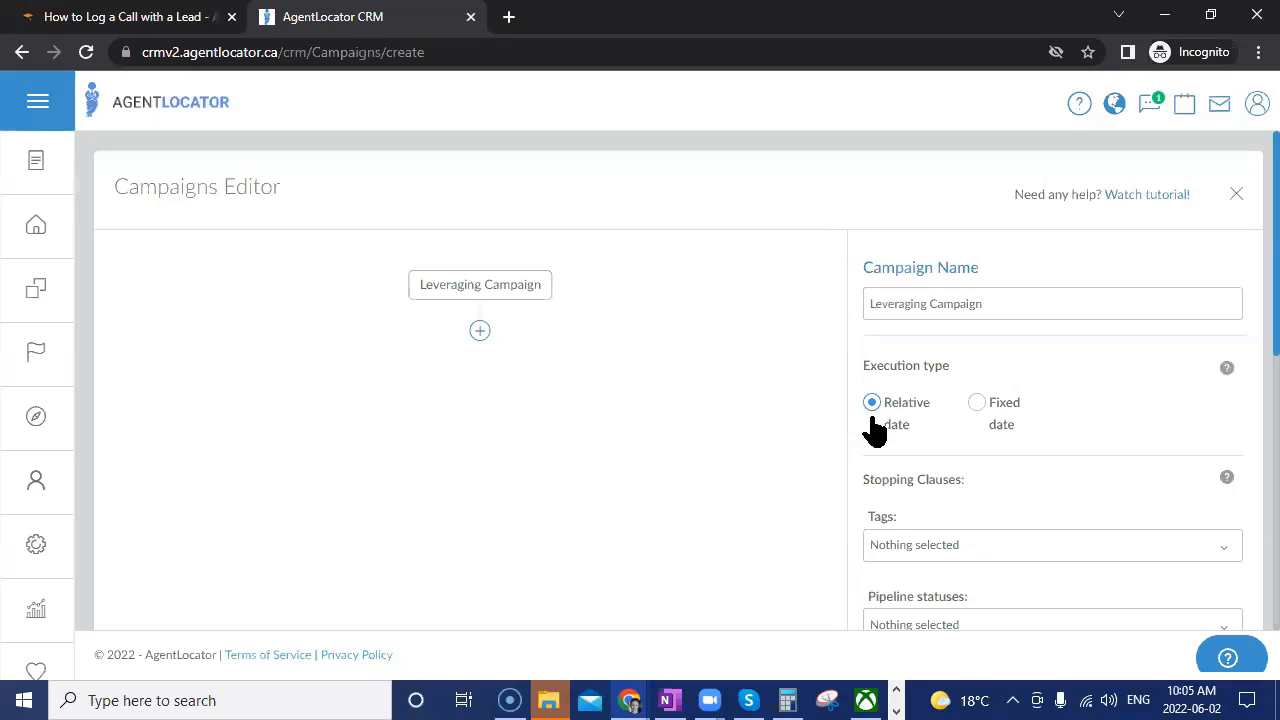
left_click(975, 408)
left_click(910, 412)
scroll(1042, 458, "down", 2)
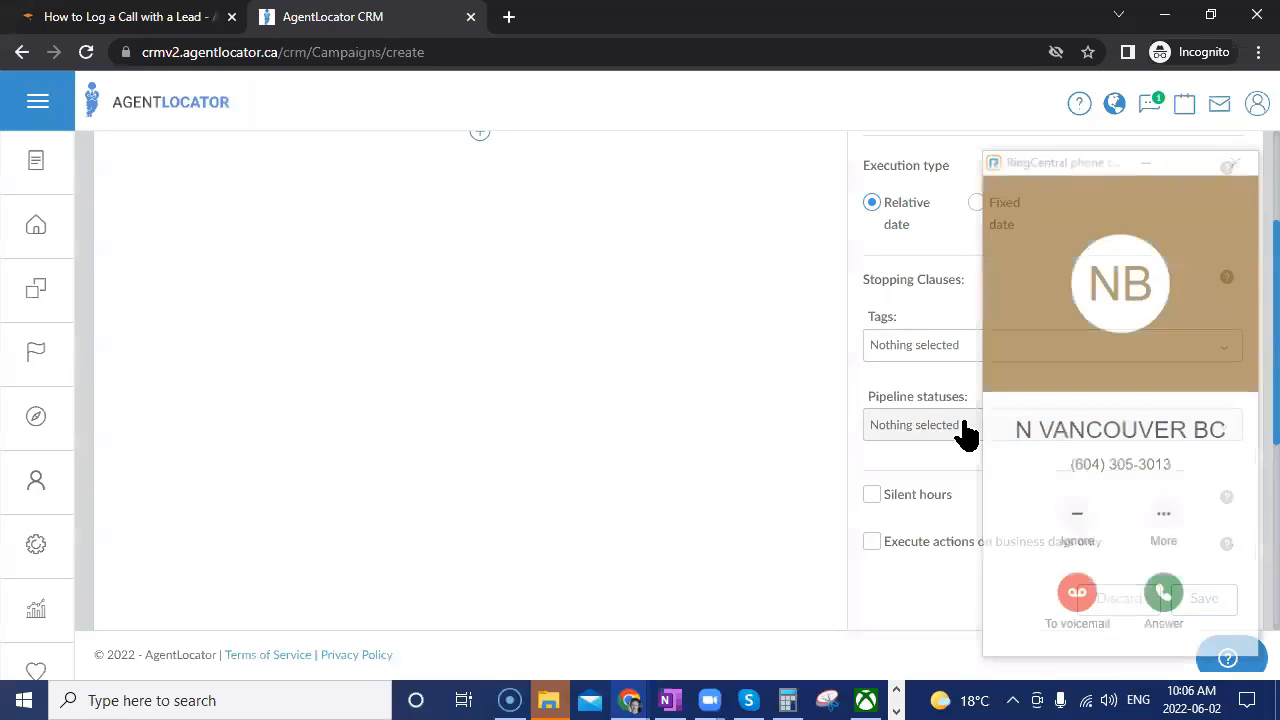
Tick all seven pipeline statuses, Made contact through Showing, as stopping clauses.
left_click(1076, 598)
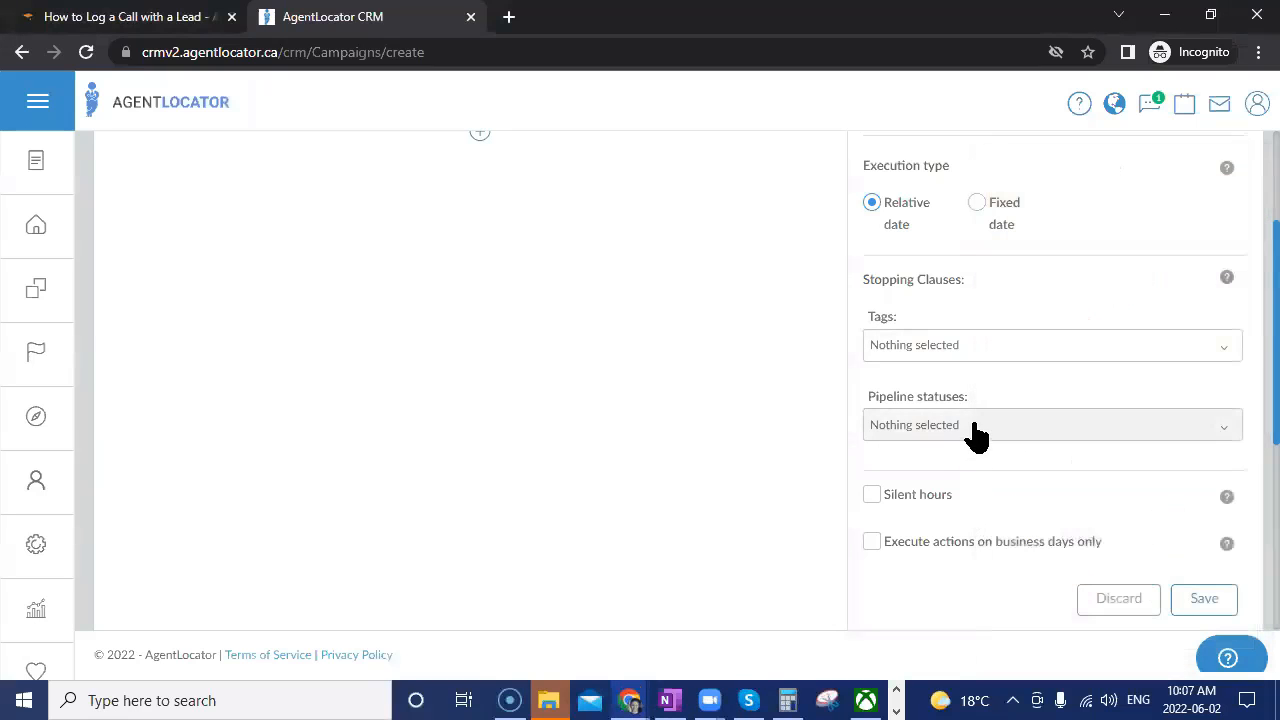
left_click(973, 428)
left_click(940, 223)
left_click(935, 253)
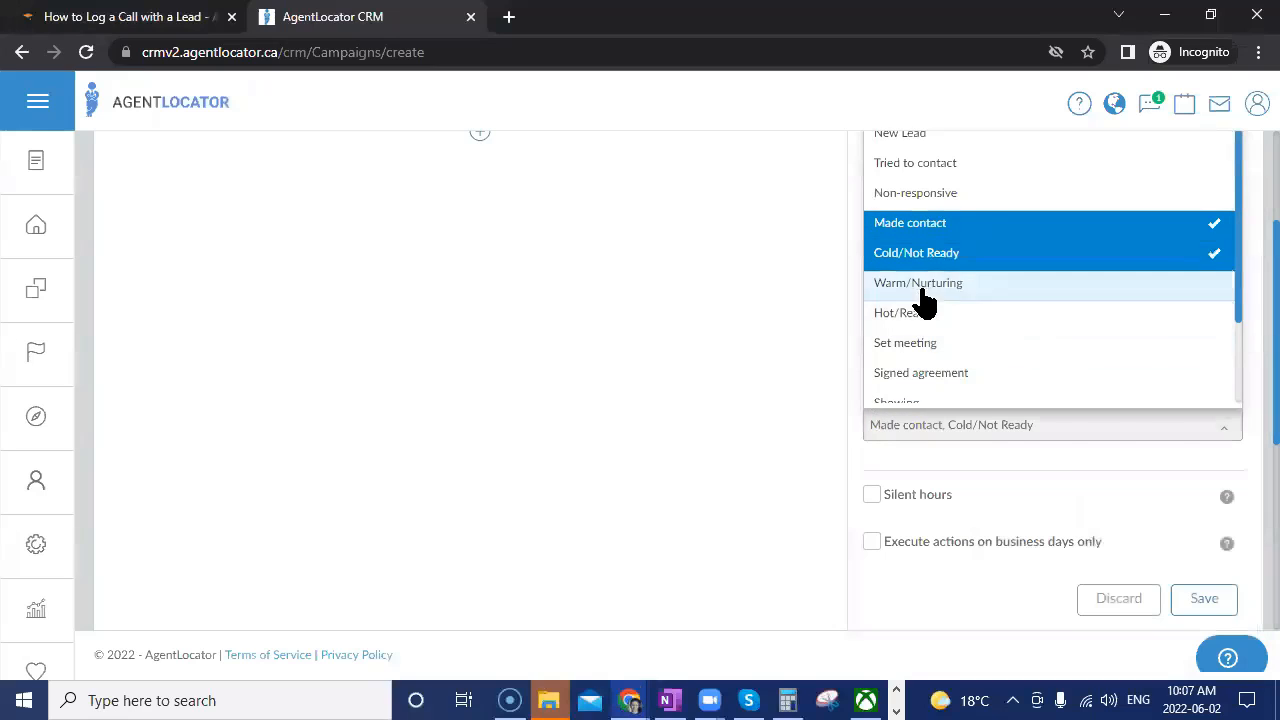
left_click(925, 283)
left_click(915, 313)
left_click(908, 343)
left_click(905, 376)
left_click(894, 400)
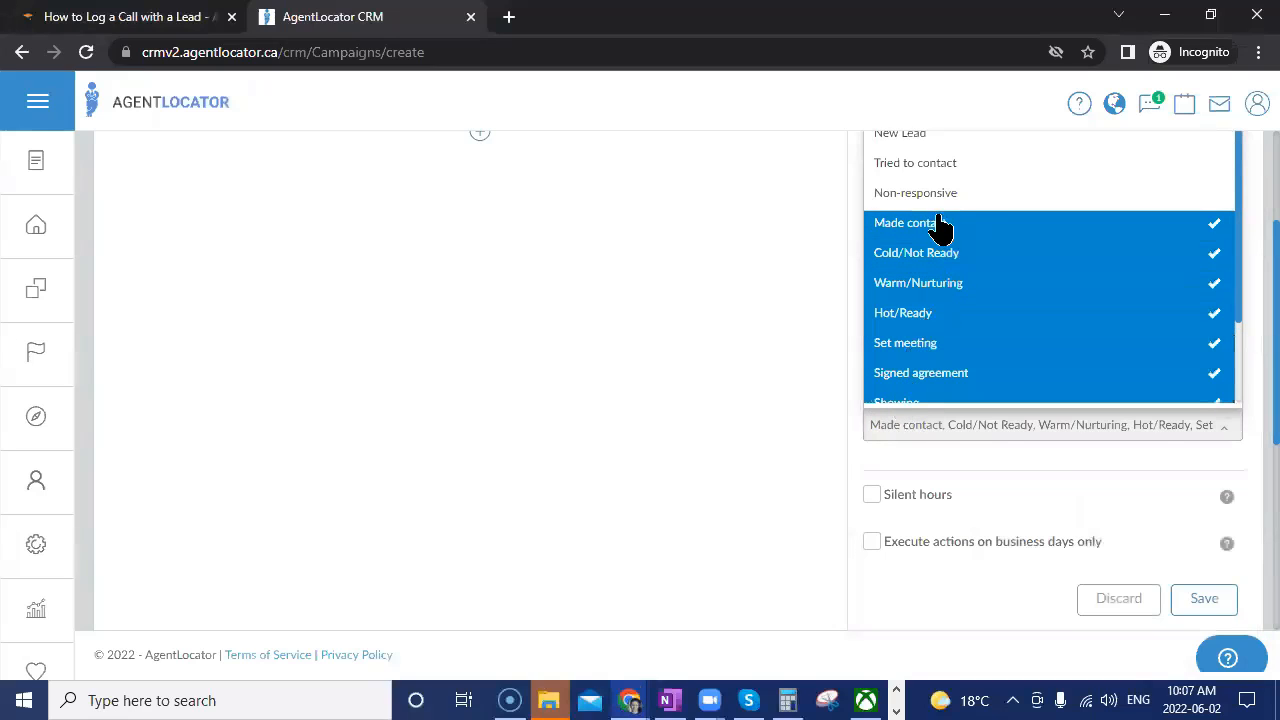
left_click(920, 466)
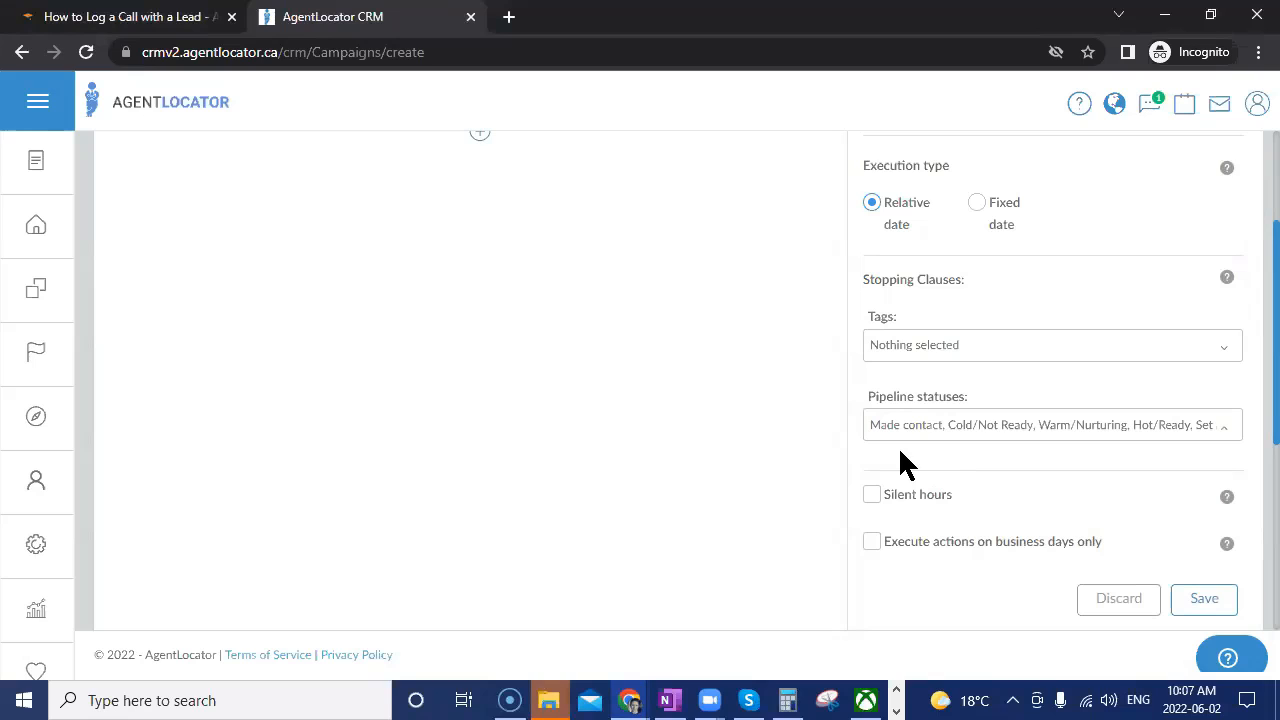
Untick every pipeline status again so no stopping status remains.
left_click(966, 432)
left_click(943, 402)
left_click(935, 372)
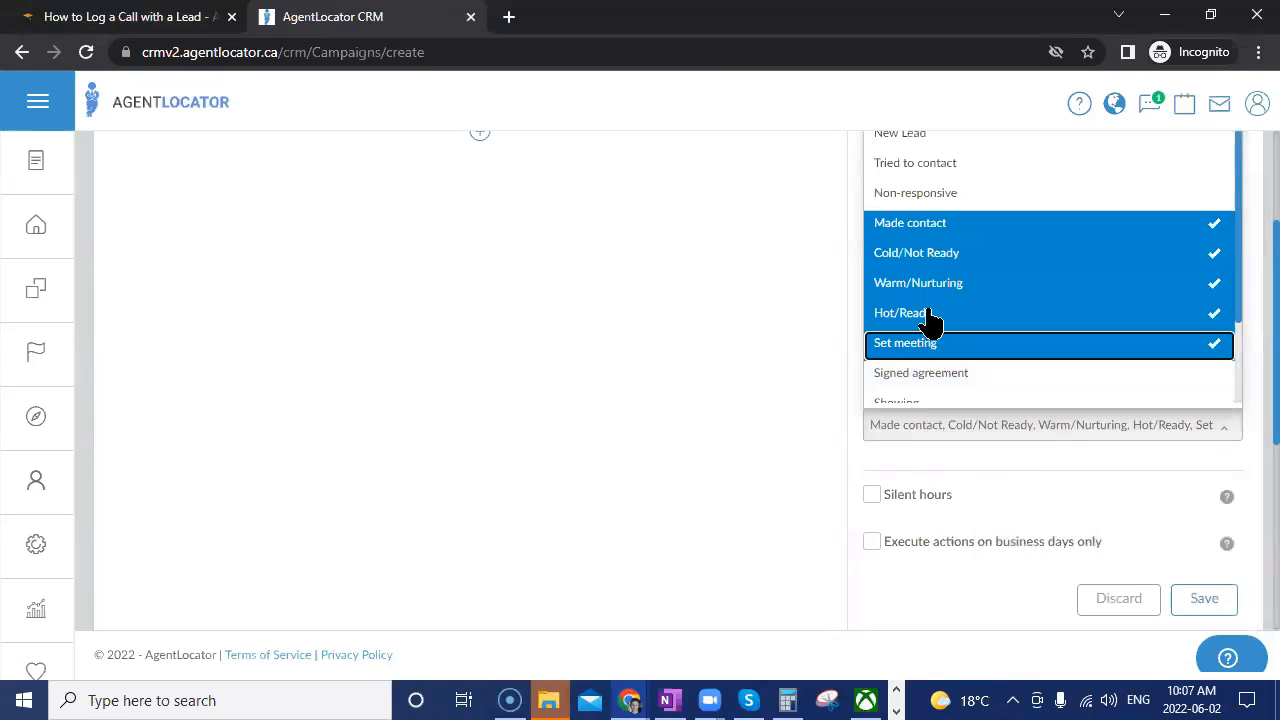
left_click(932, 343)
left_click(932, 313)
left_click(935, 283)
left_click(940, 253)
left_click(943, 232)
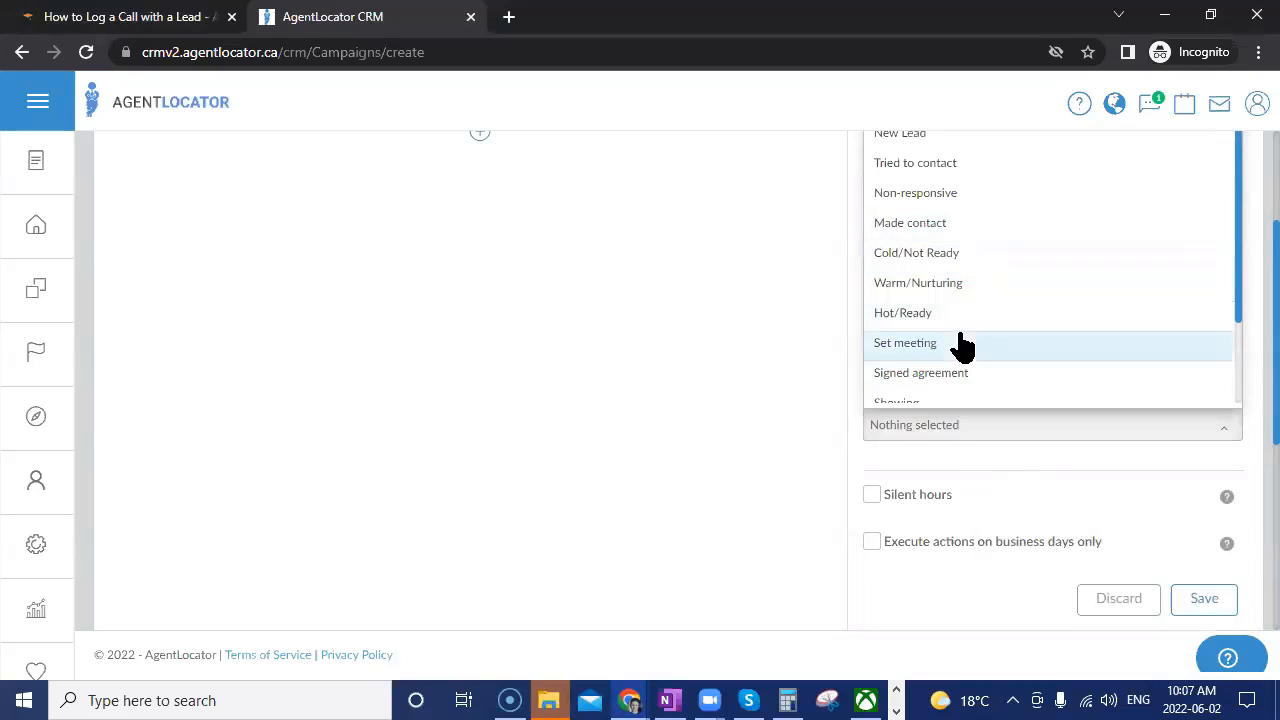
scroll(957, 343, "down", 2)
left_click(855, 325)
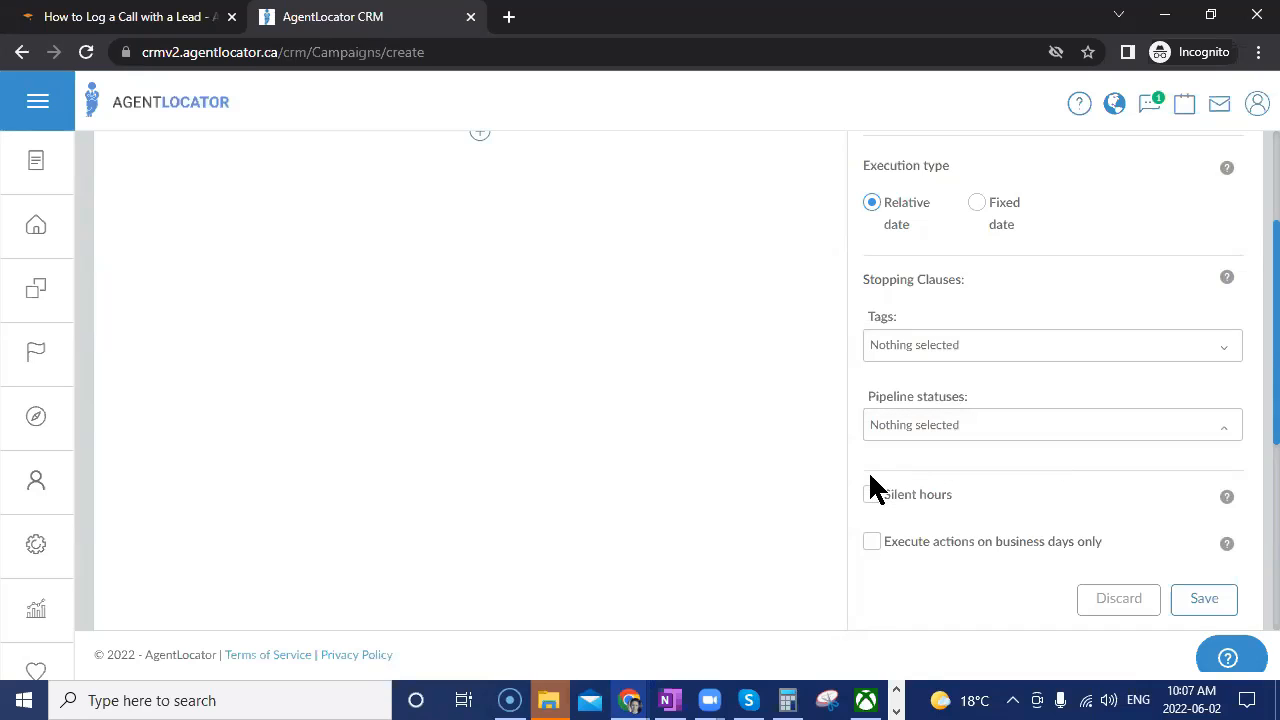
left_click(960, 355)
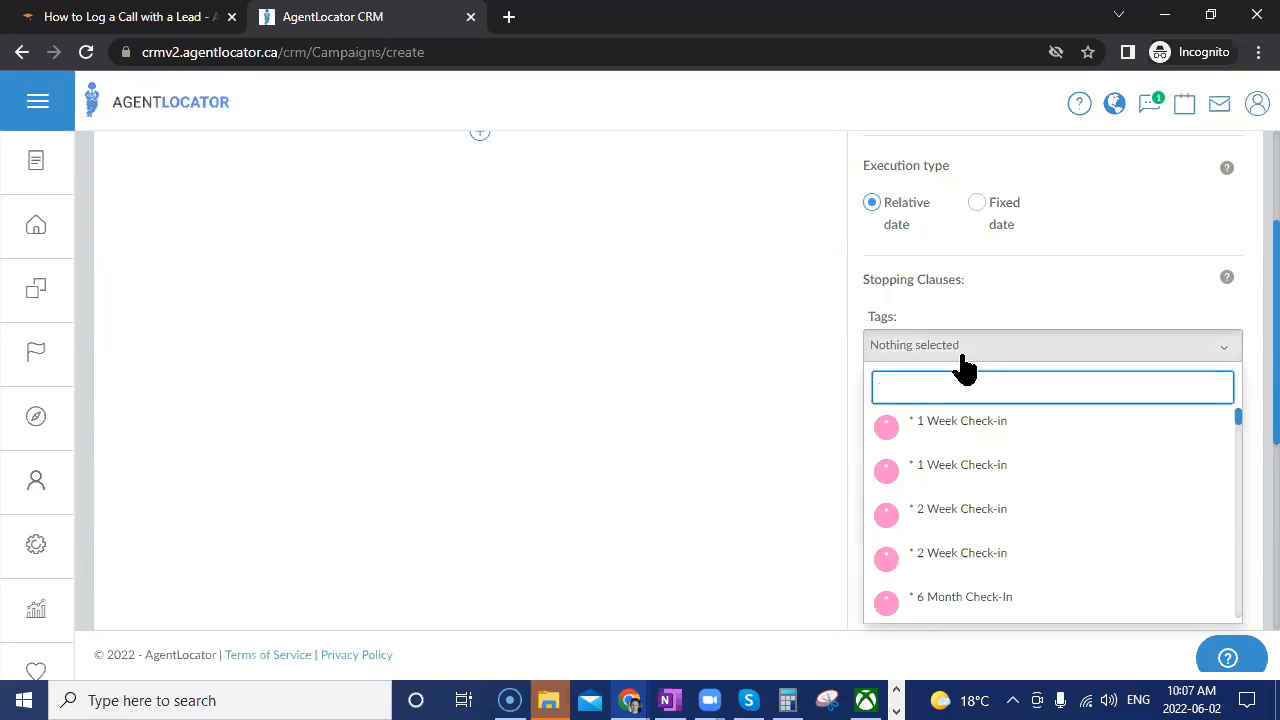
type("pre")
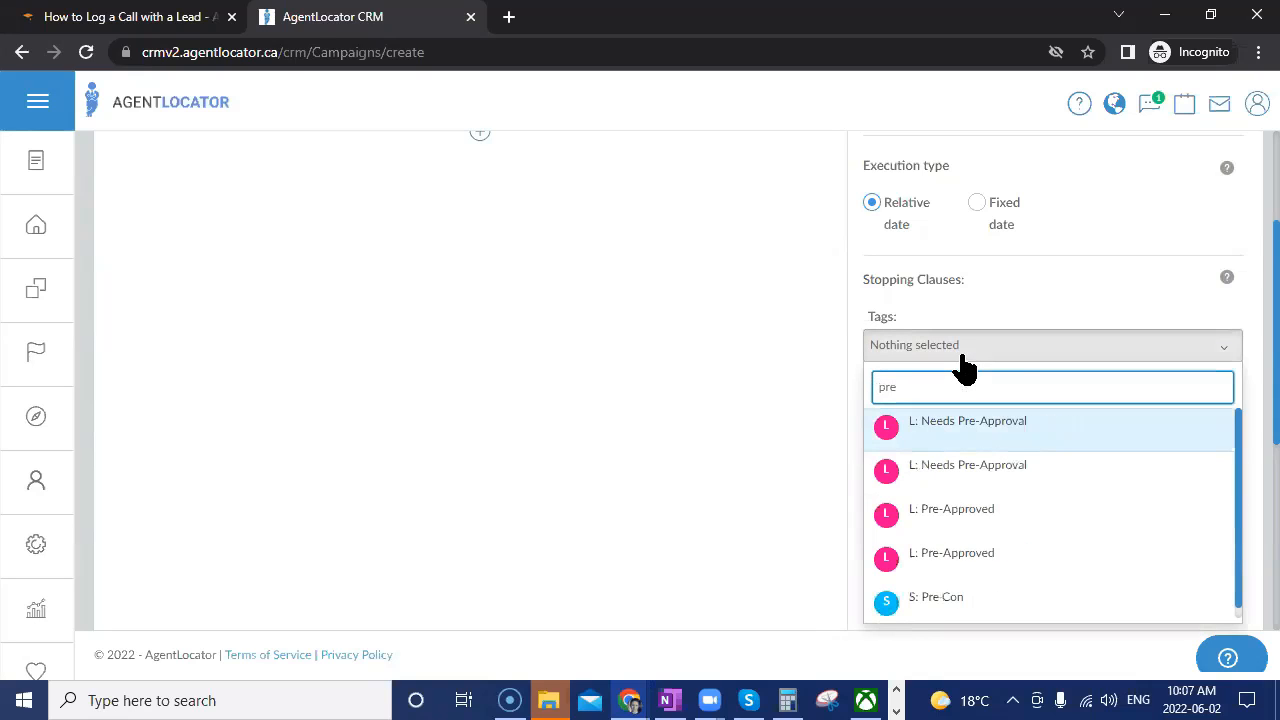
left_click(964, 553)
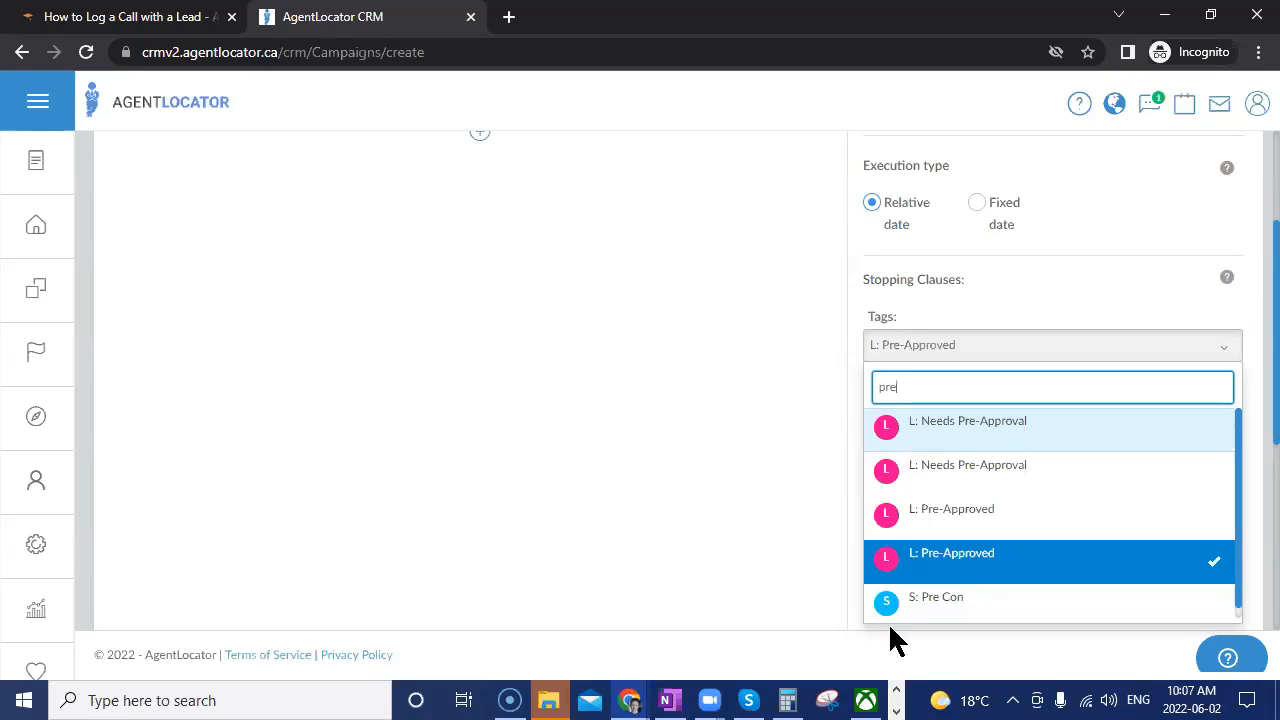
left_click(978, 576)
left_click(822, 456)
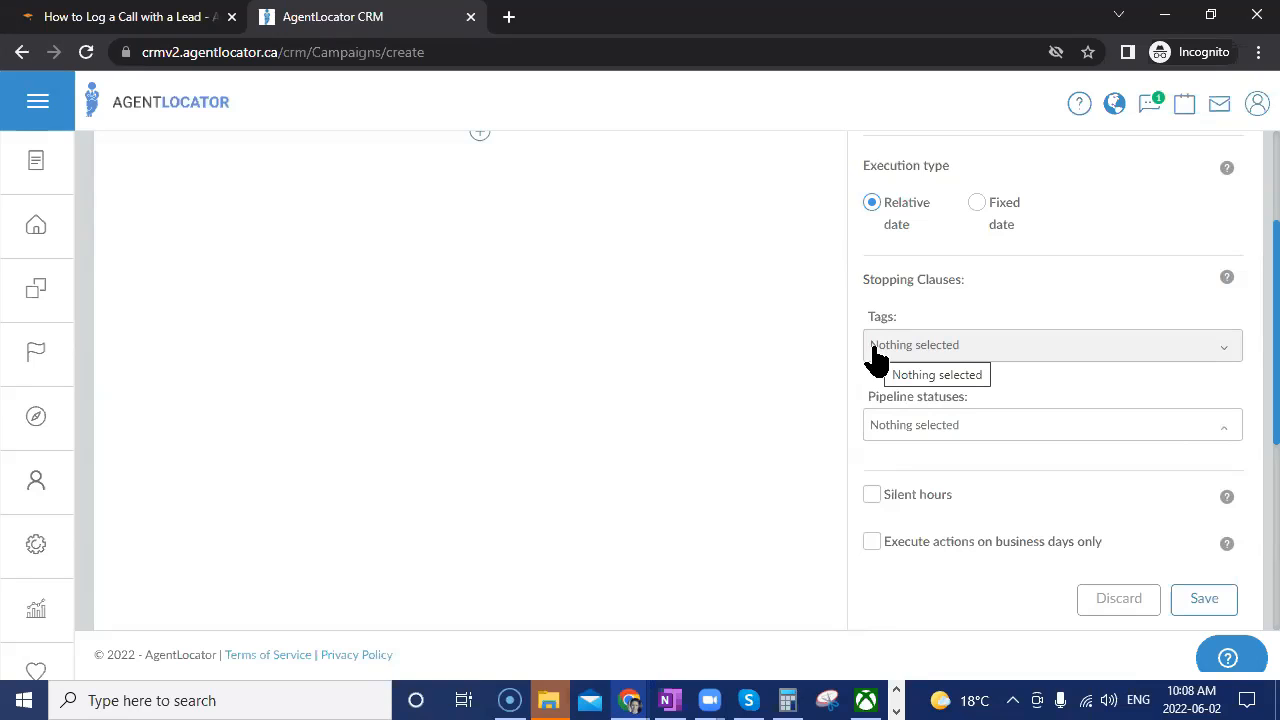
Toggle Silent hours on and back off, then save the Leveraging Campaign template.
scroll(978, 510, "down", 1)
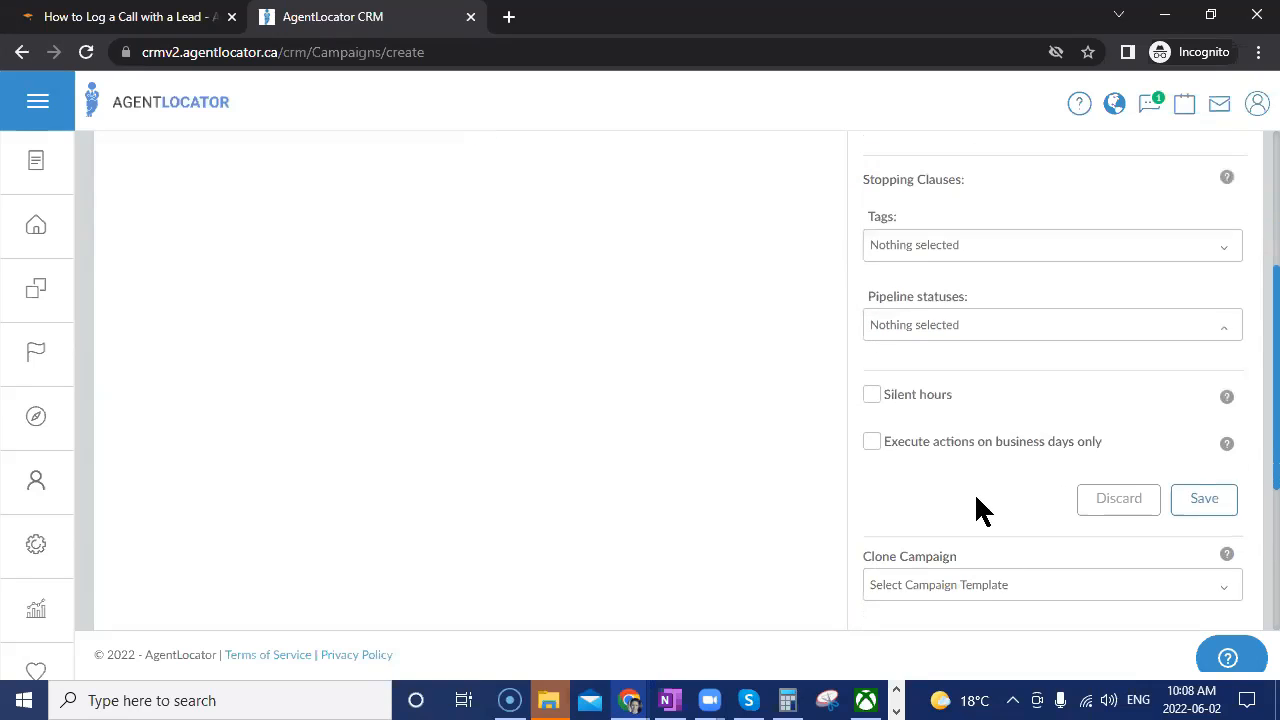
left_click(875, 404)
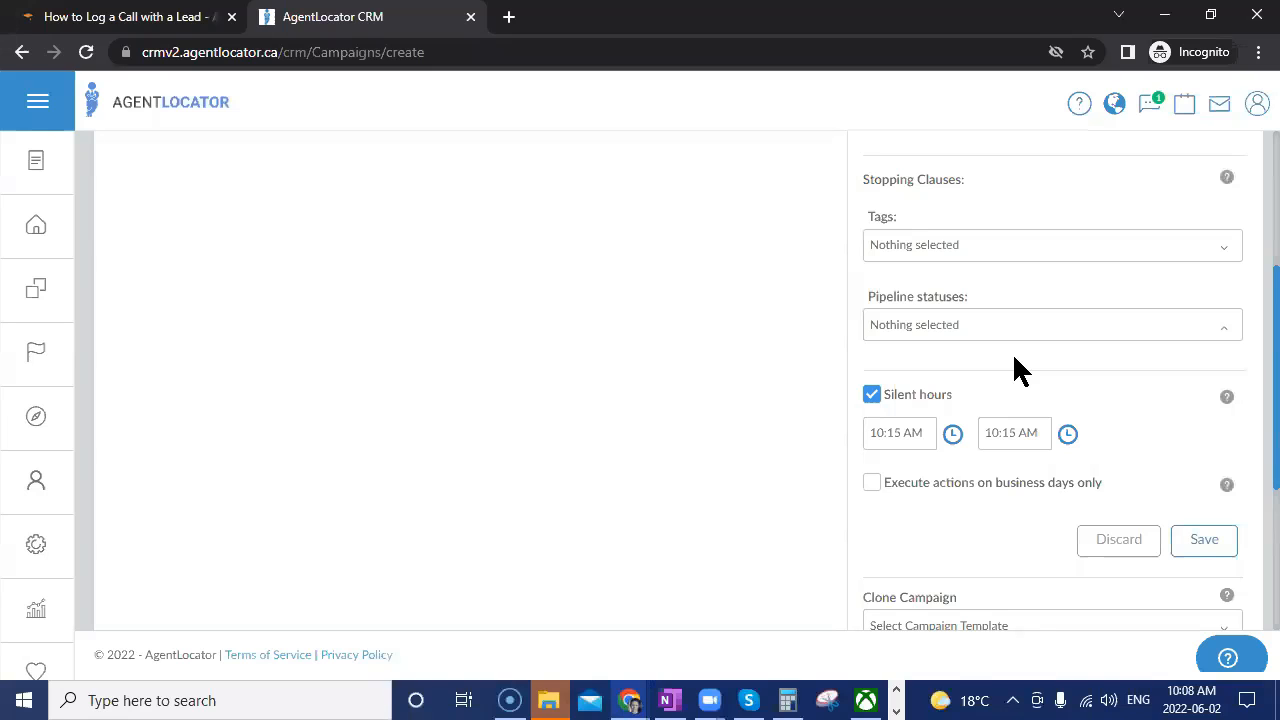
left_click(870, 395)
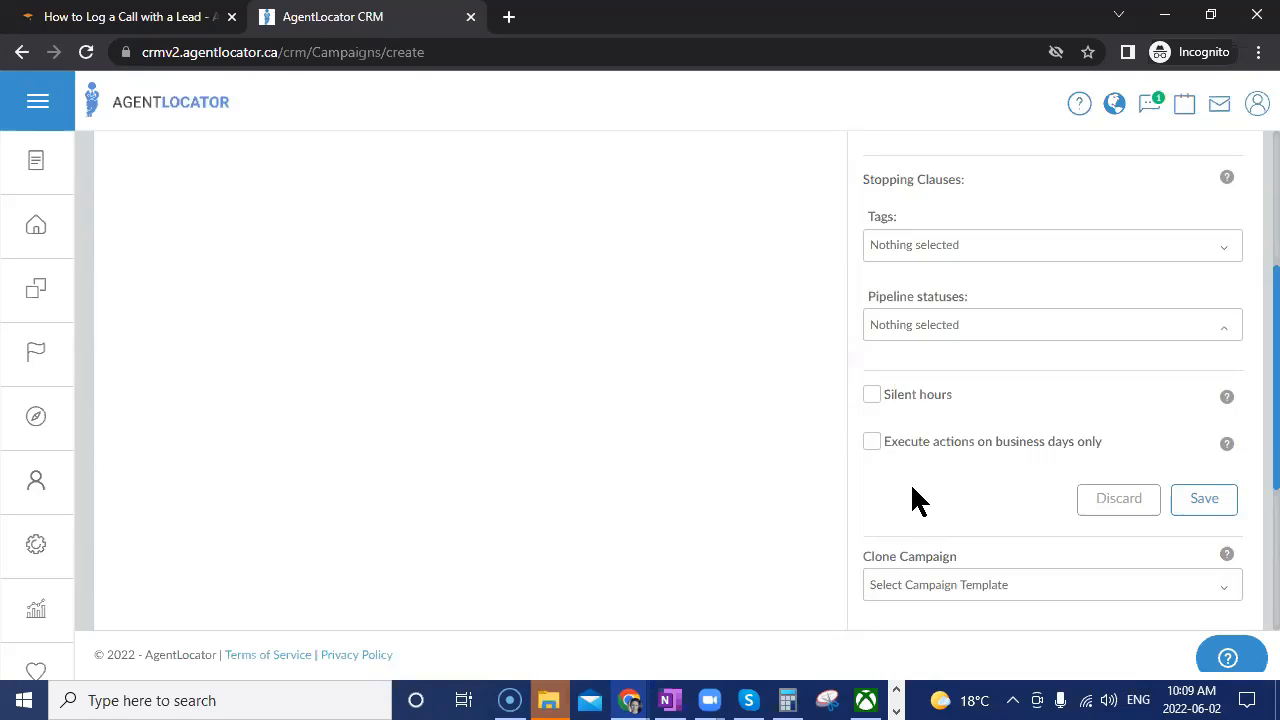
left_click(1204, 505)
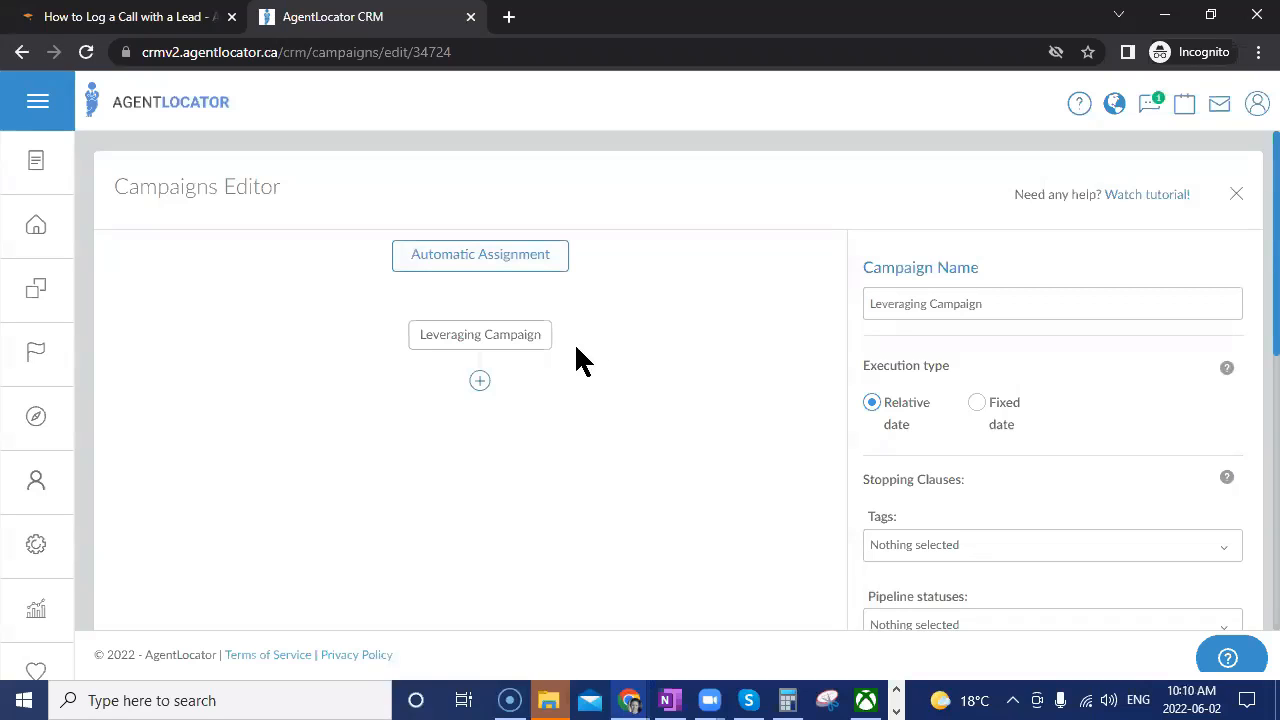
Insert an SMS action right below the Leveraging Campaign start node.
left_click(479, 381)
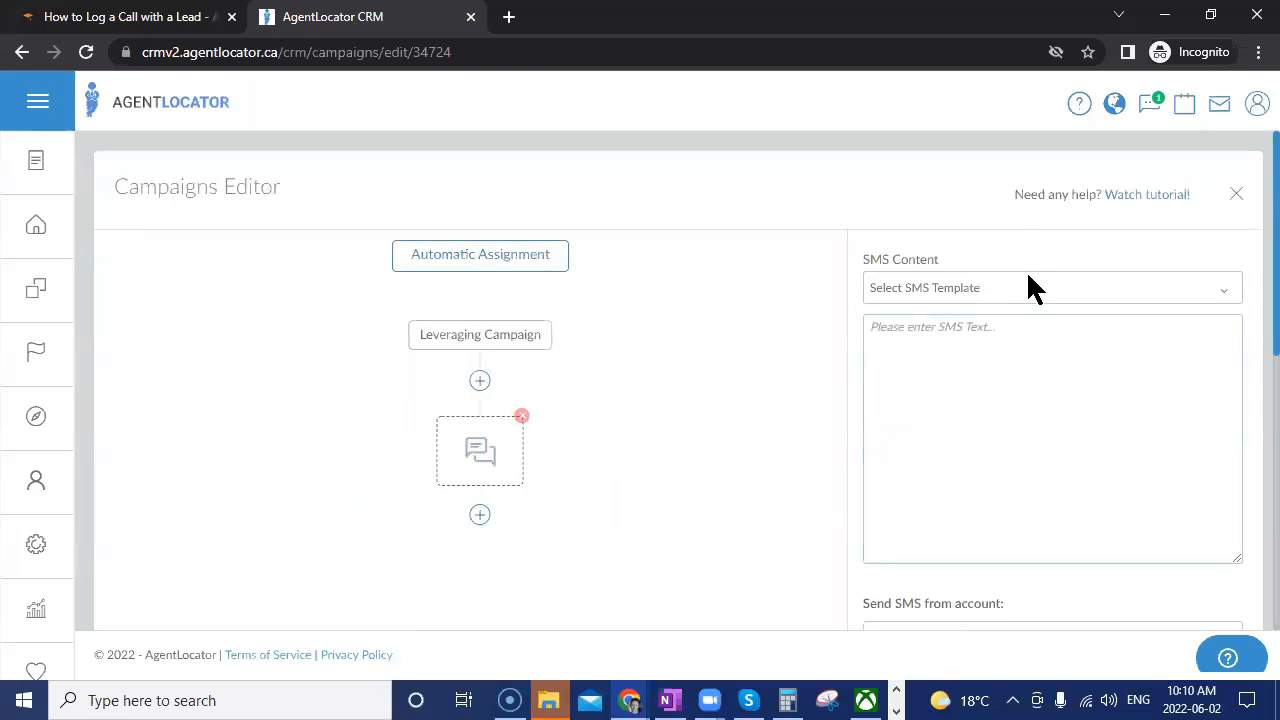
Enter placeholder text 'type' into the SMS message field.
scroll(1003, 477, "down", 6)
scroll(1005, 477, "up", 6)
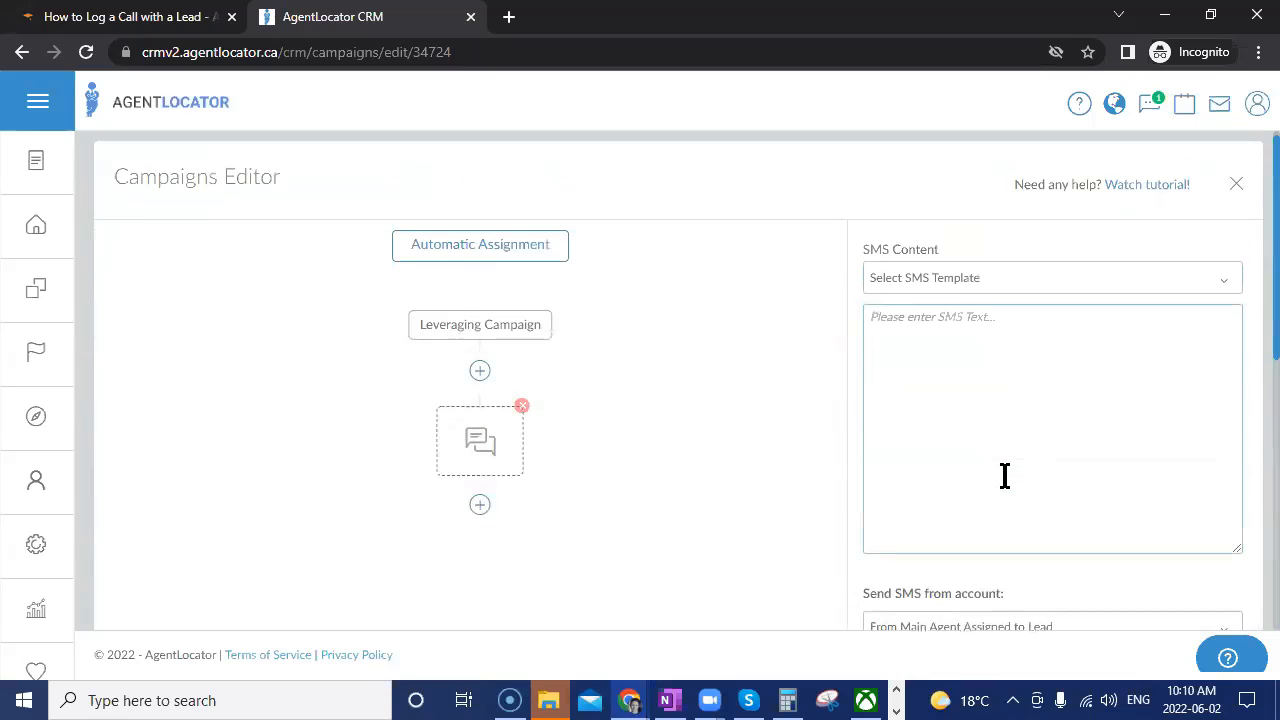
left_click(972, 424)
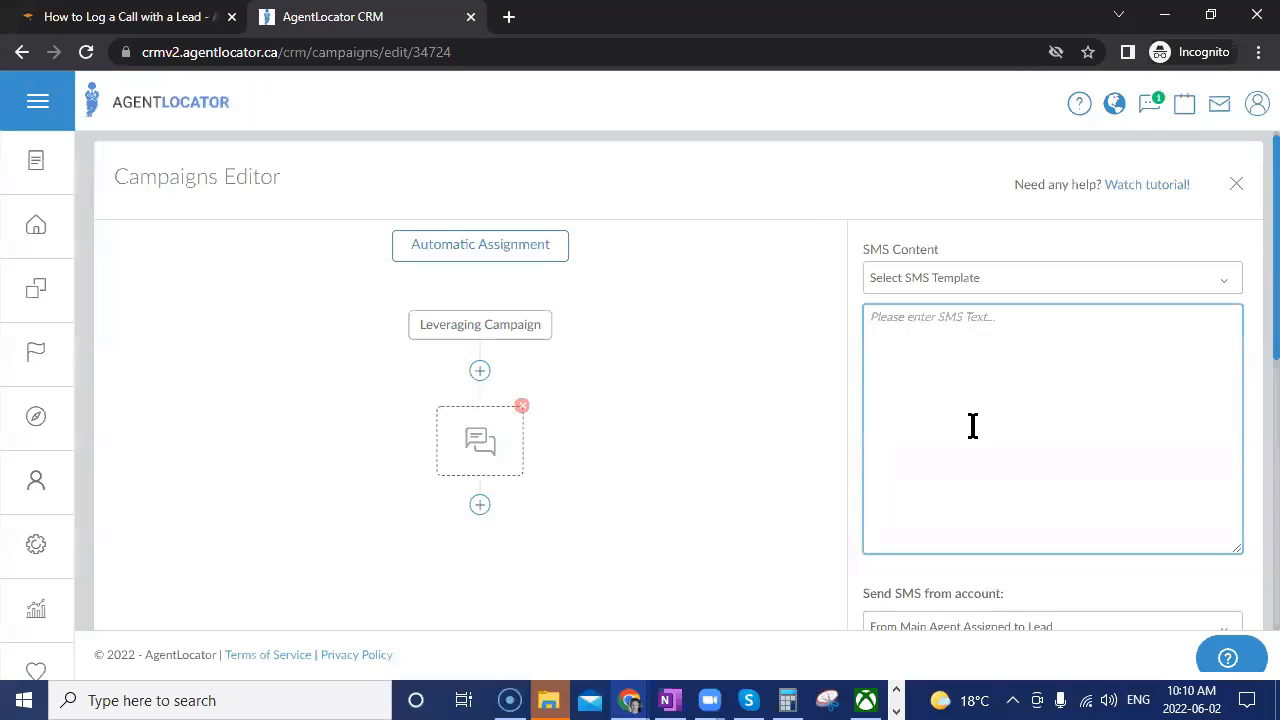
type("type")
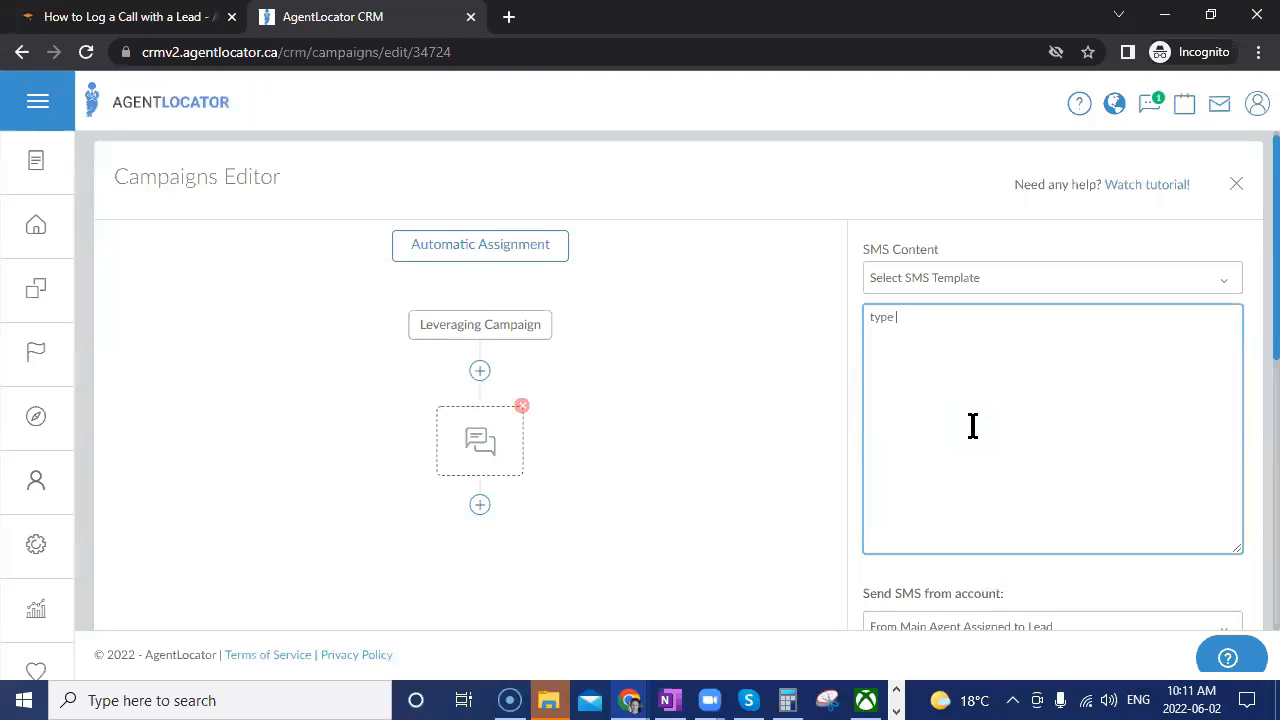
Apply the 'IS this?' SMS template so the message reads 'Is this [Firstname]?'.
left_click(965, 285)
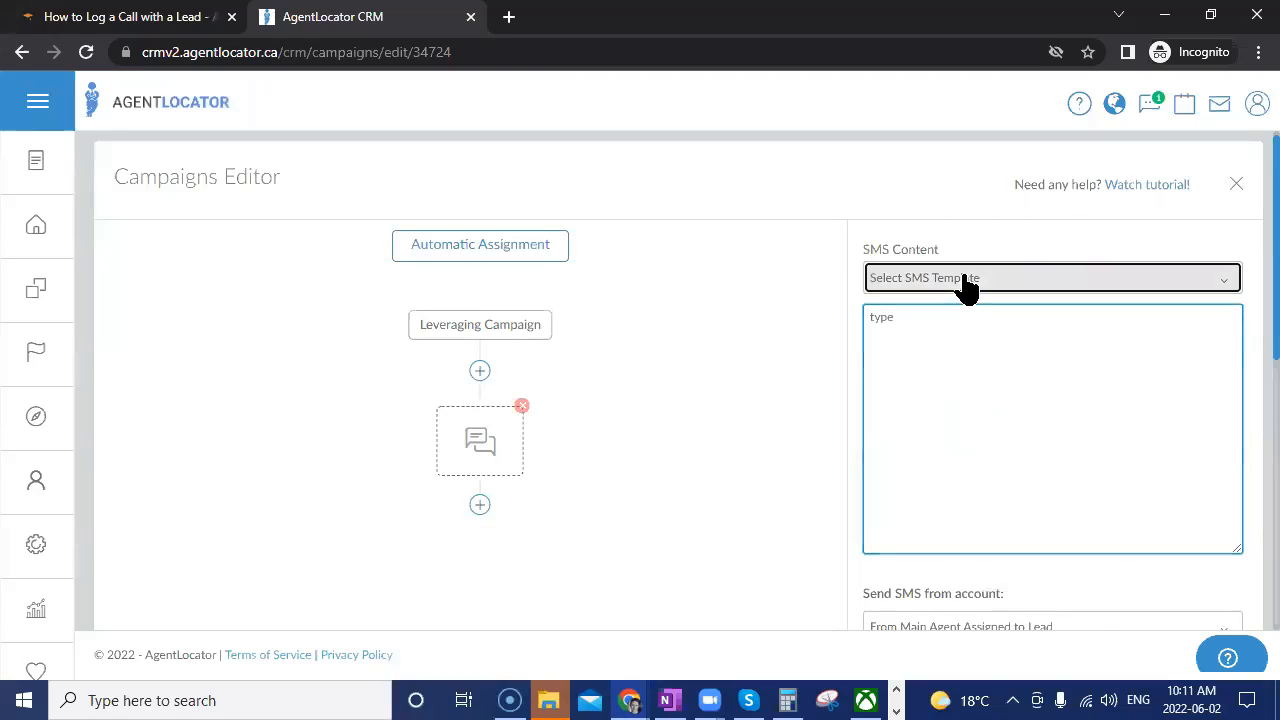
scroll(1072, 432, "down", 1)
scroll(1077, 445, "down", 10)
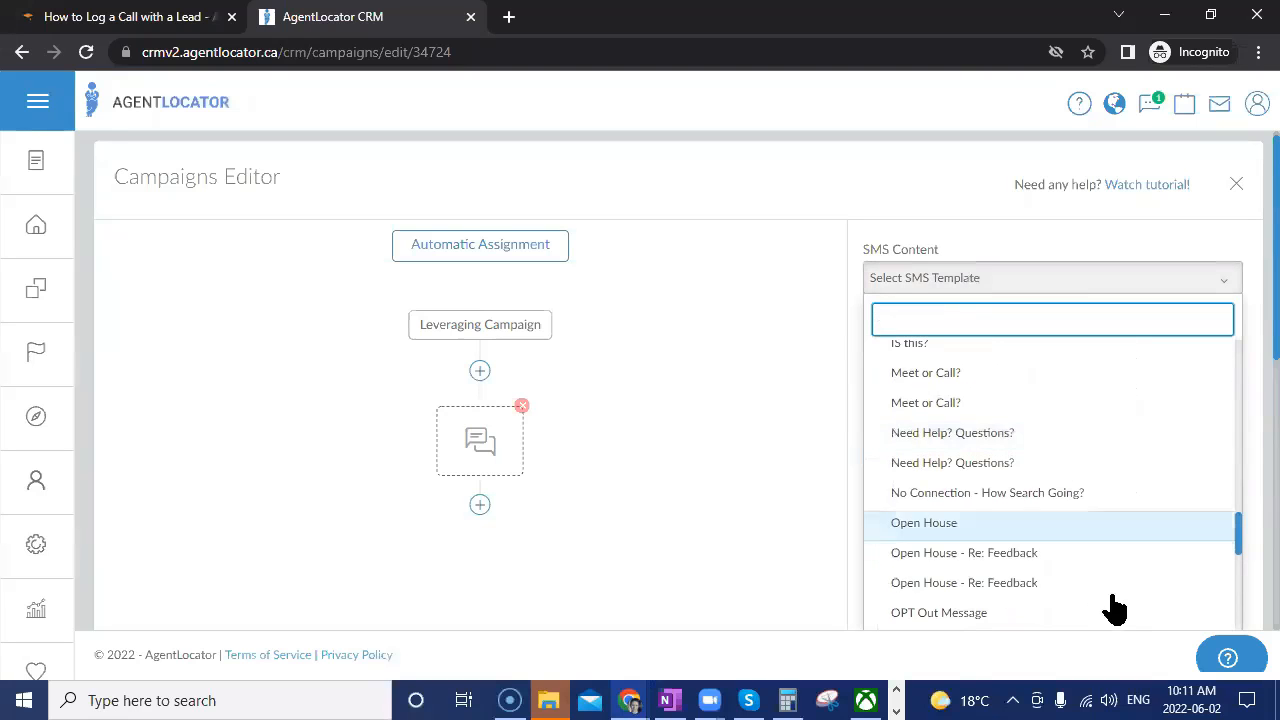
scroll(1090, 420, "down", 10)
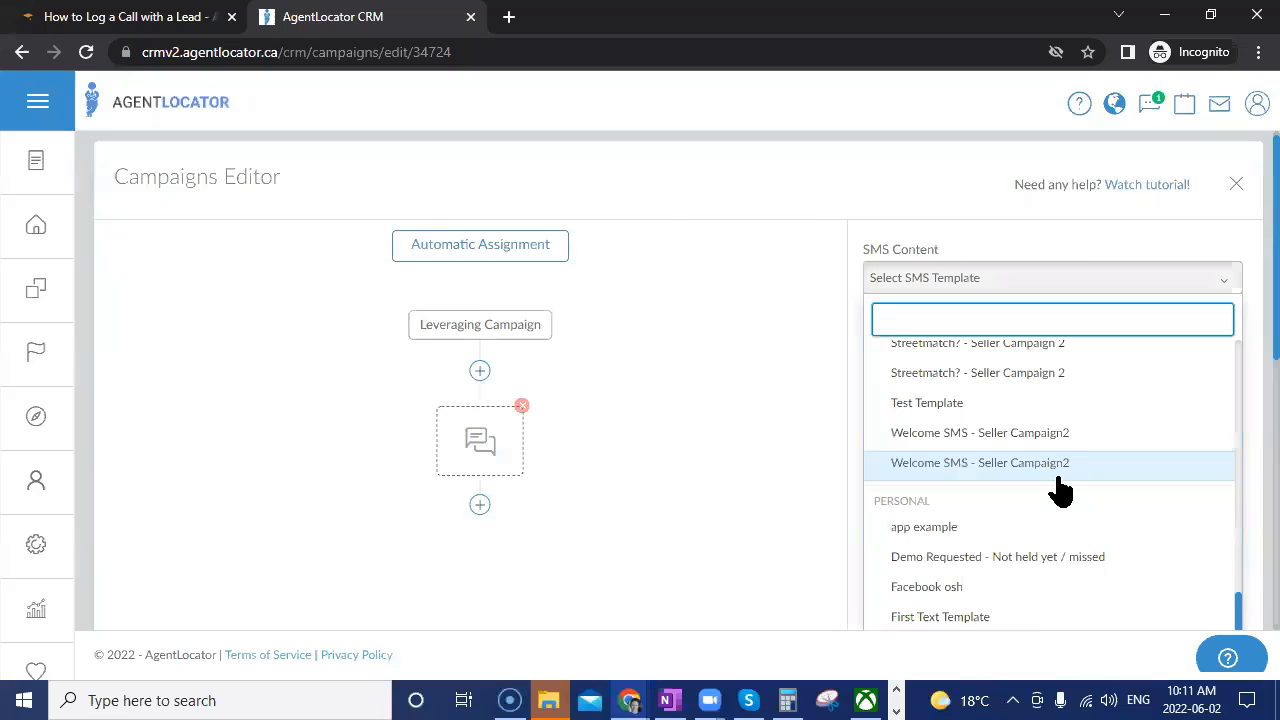
scroll(1060, 490, "down", 3)
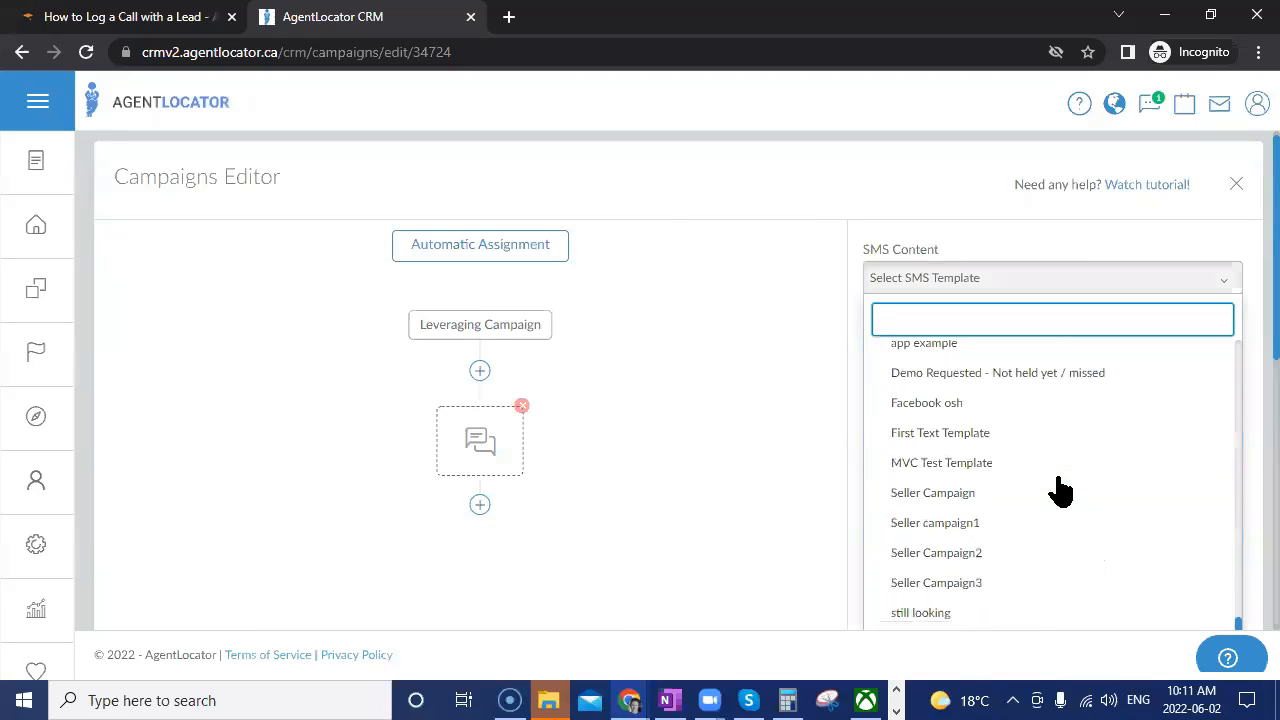
scroll(1060, 490, "up", 4)
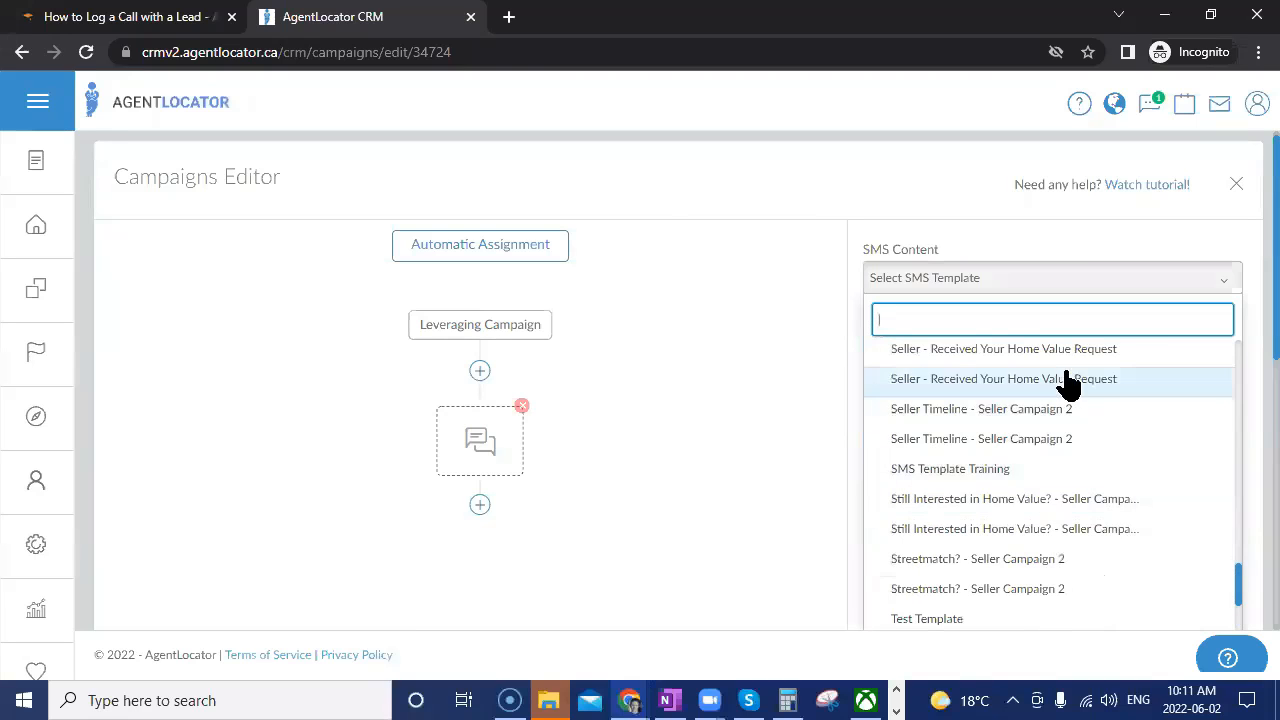
scroll(1120, 514, "up", 3)
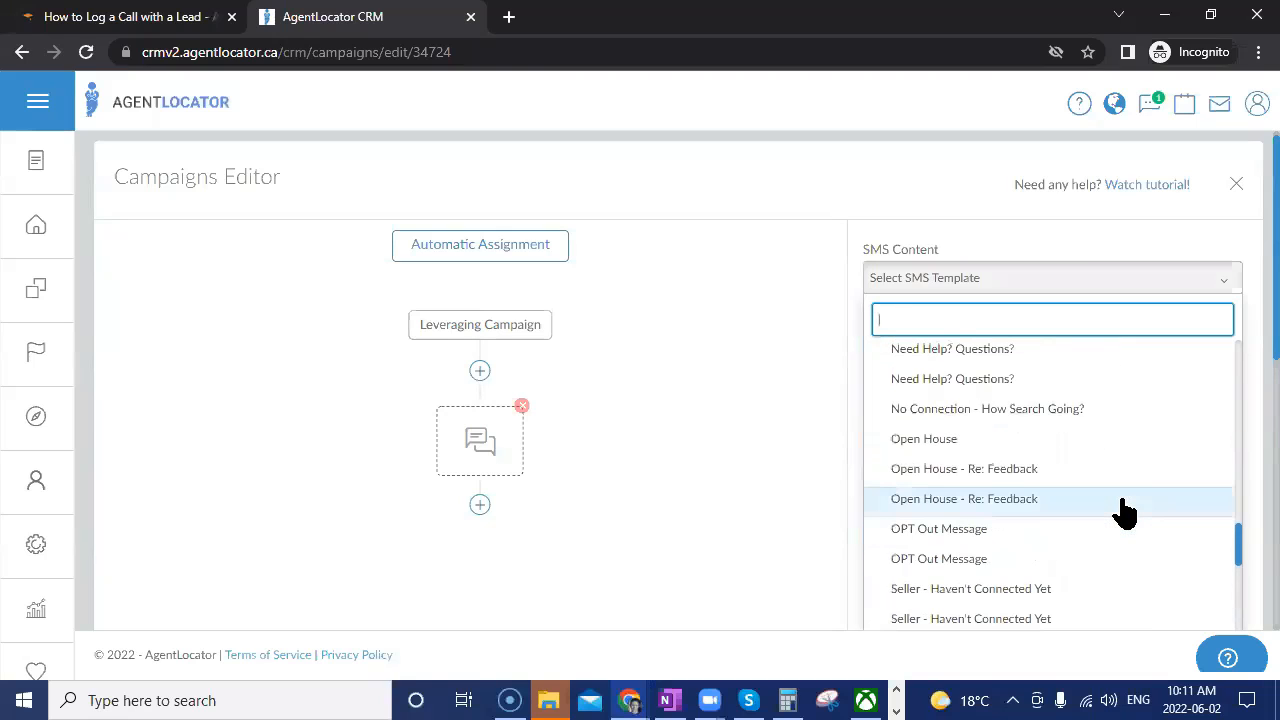
scroll(1123, 514, "up", 1)
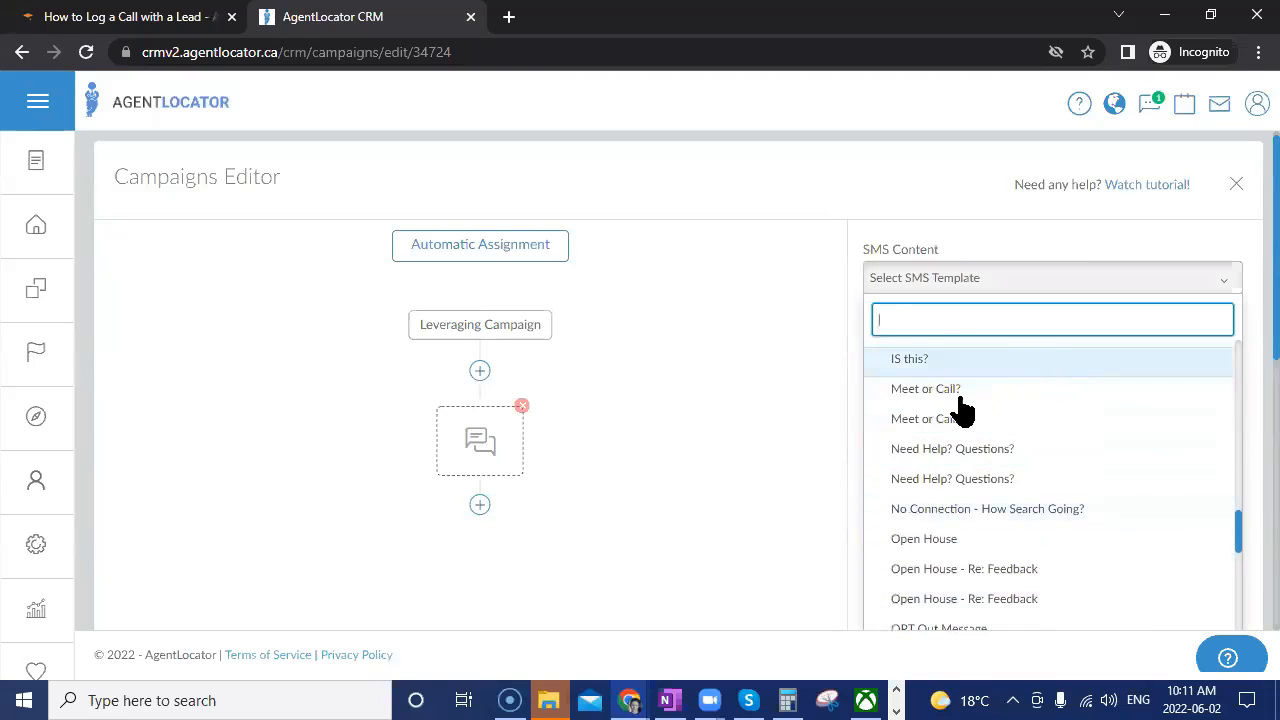
left_click(914, 360)
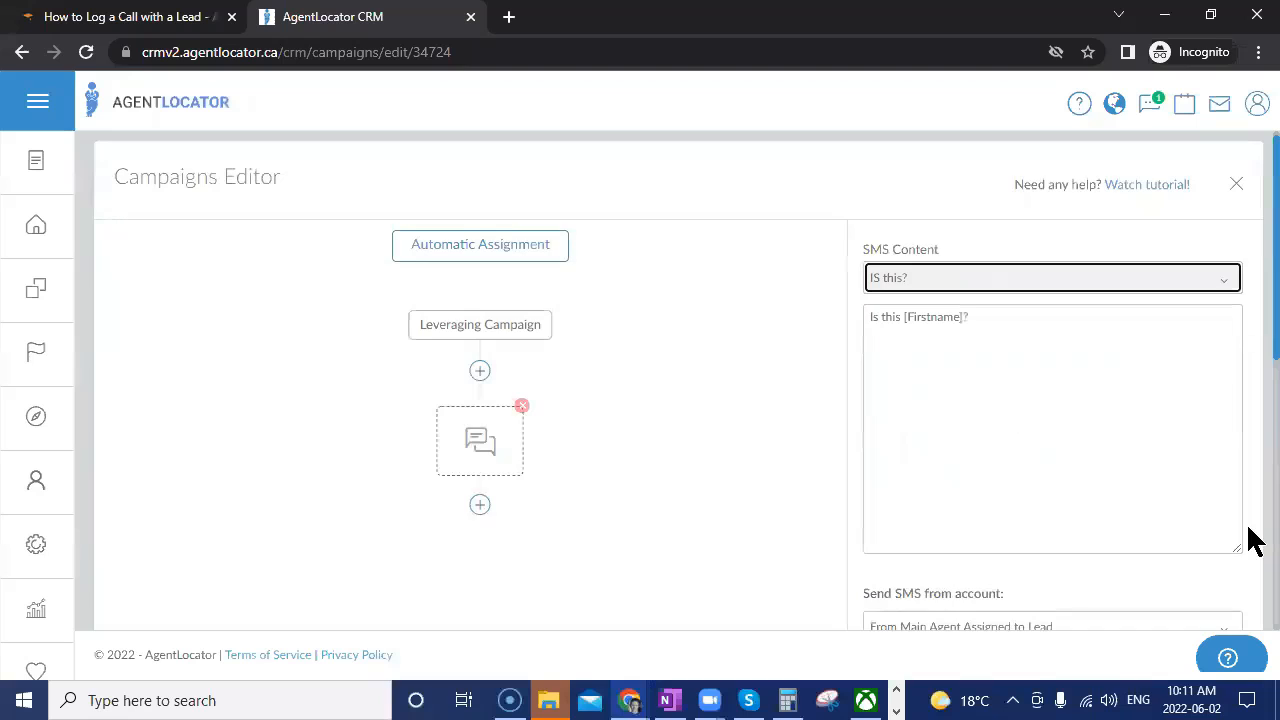
left_click(1011, 420)
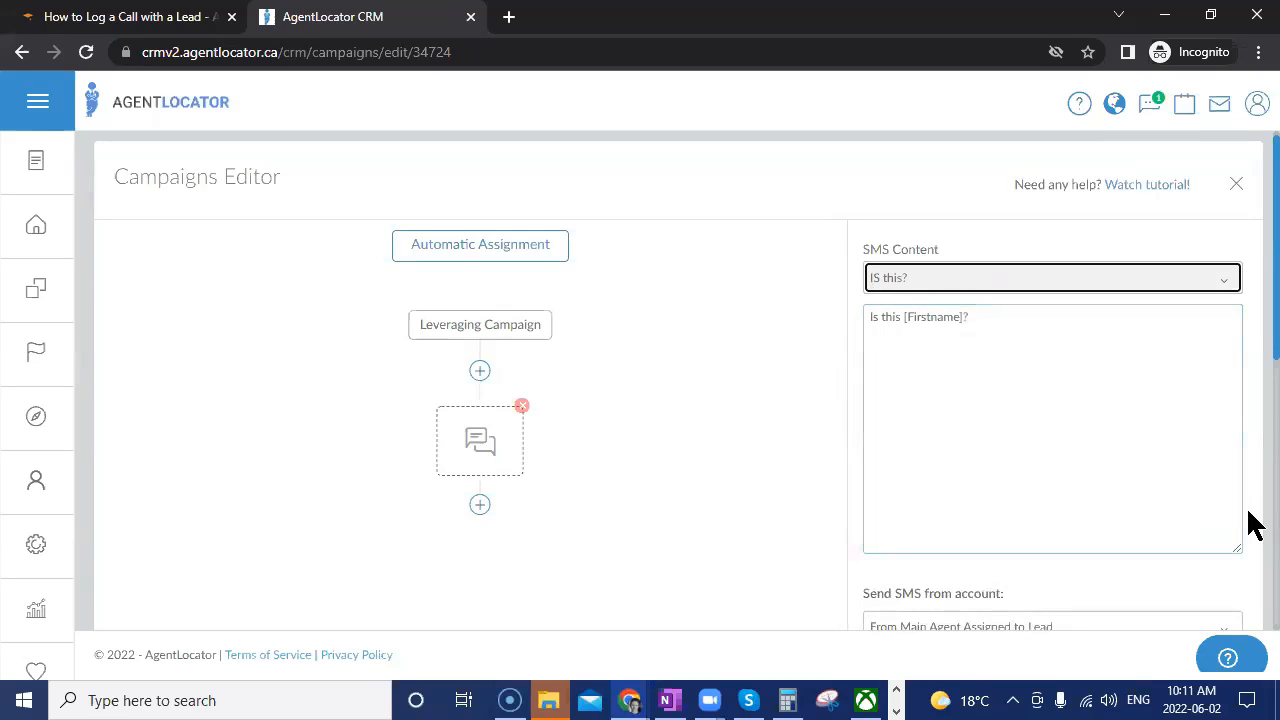
scroll(1252, 525, "down", 3)
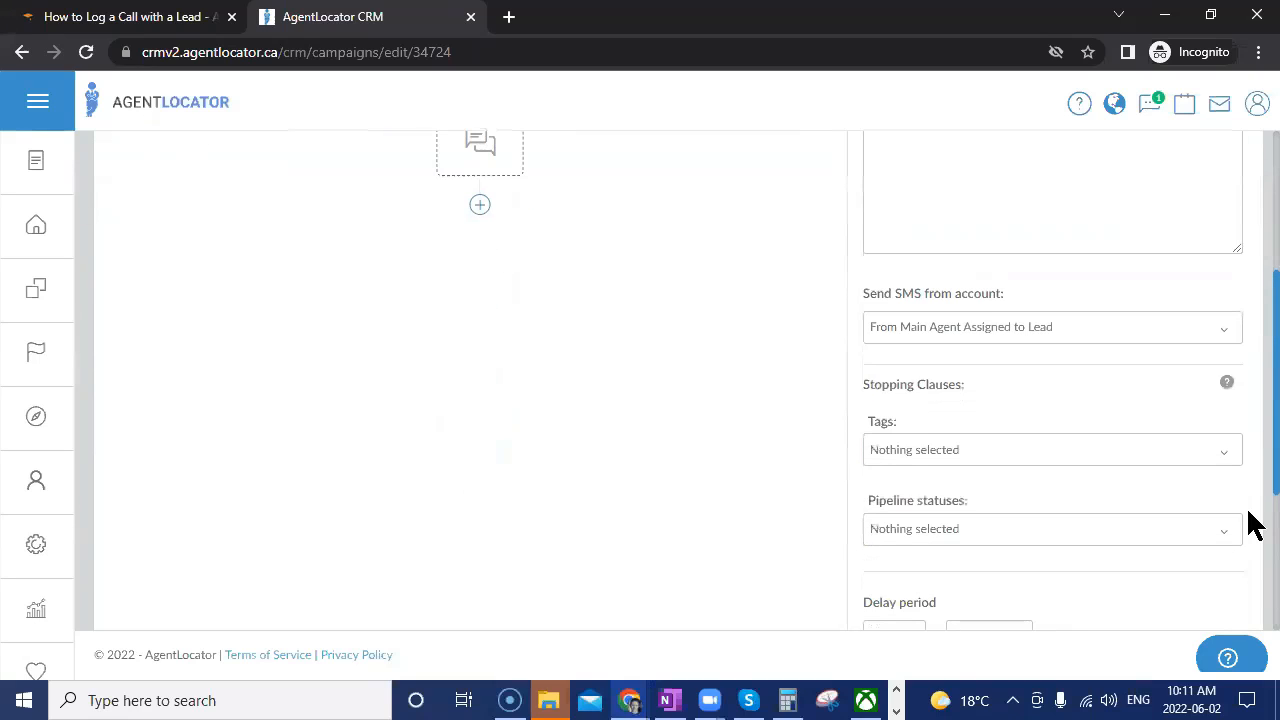
left_click(1000, 343)
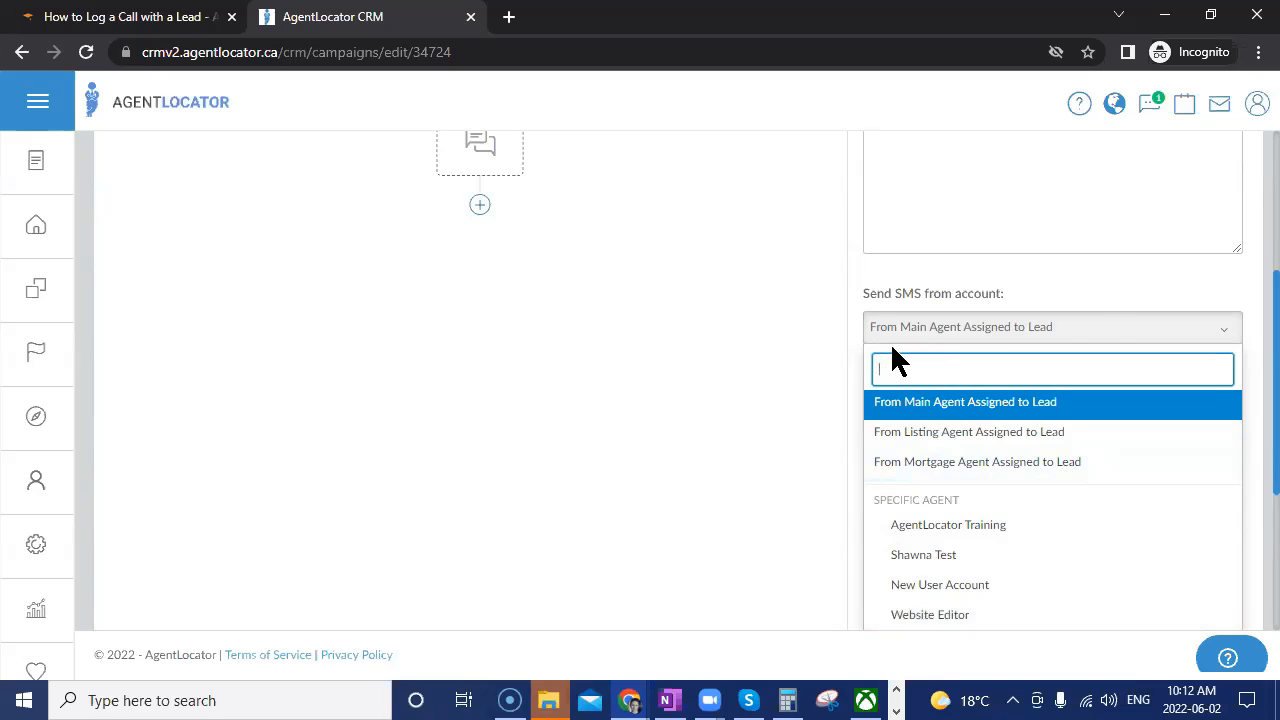
left_click(1106, 283)
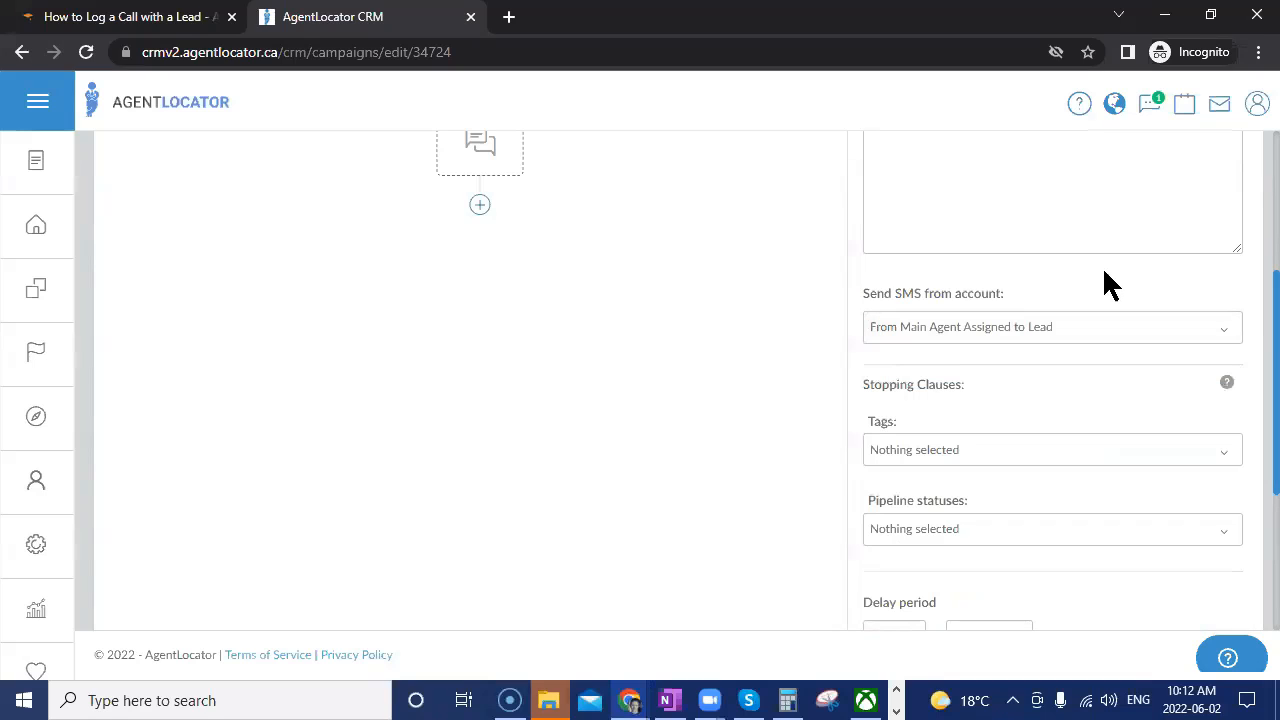
Scroll through the SMS step's settings: 'IS this?' template, Main Agent sender, 1-minute delay.
scroll(1103, 283, "down", 2)
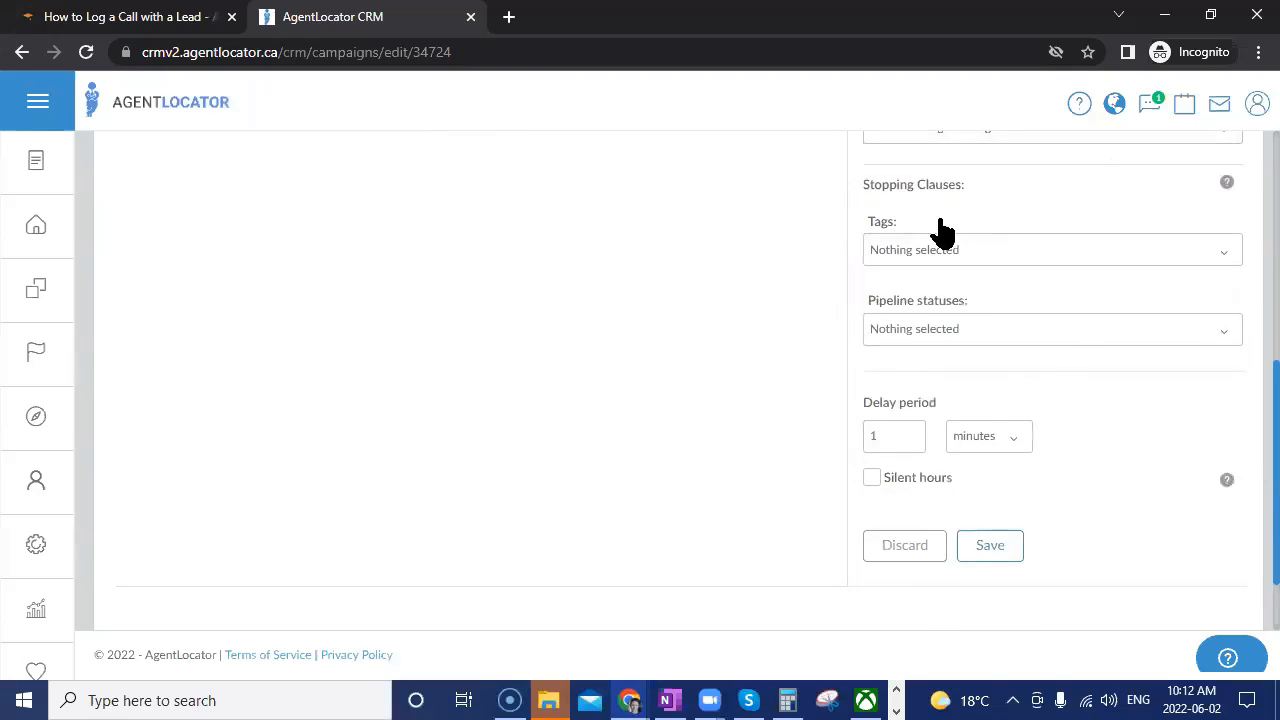
scroll(757, 357, "up", 3)
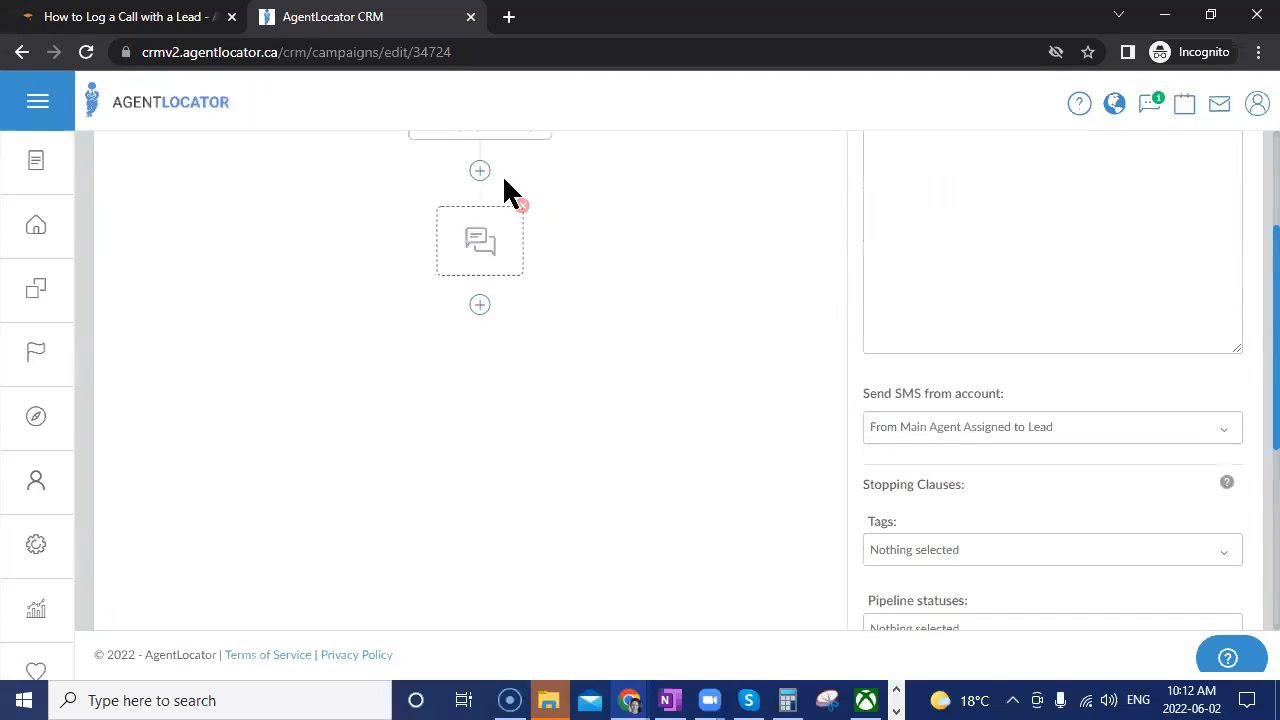
scroll(614, 338, "up", 2)
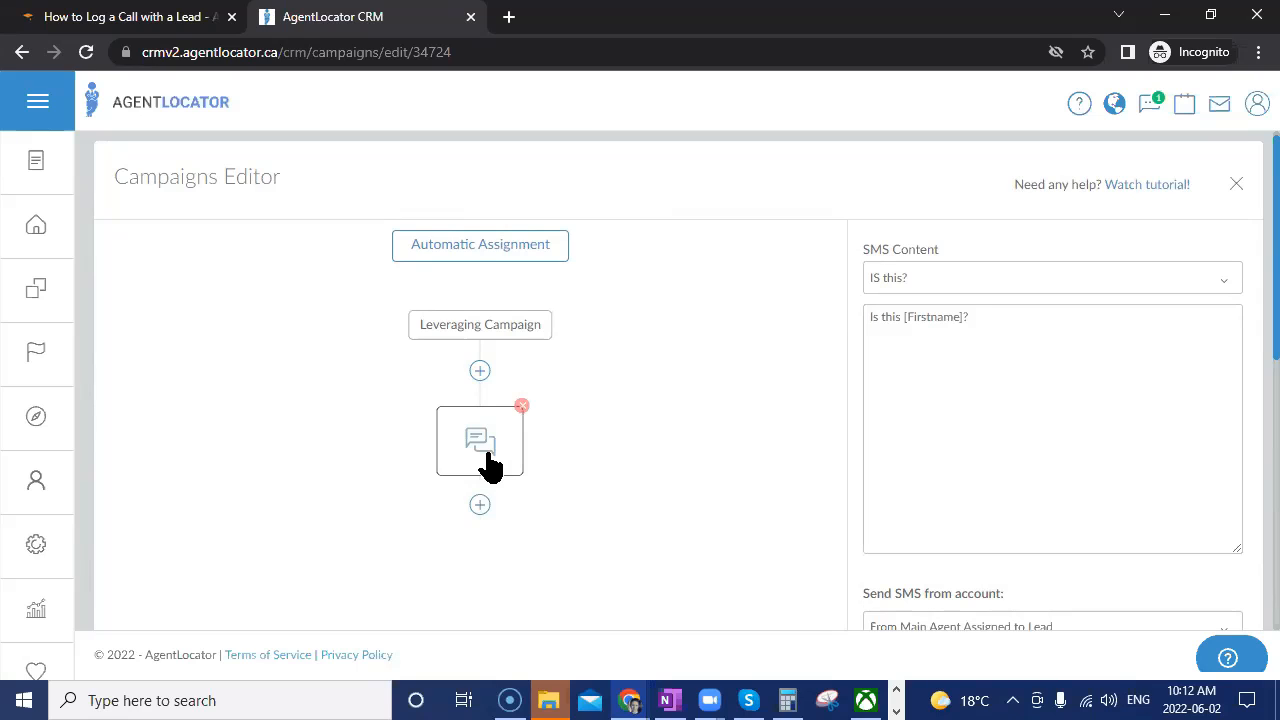
scroll(924, 550, "down", 4)
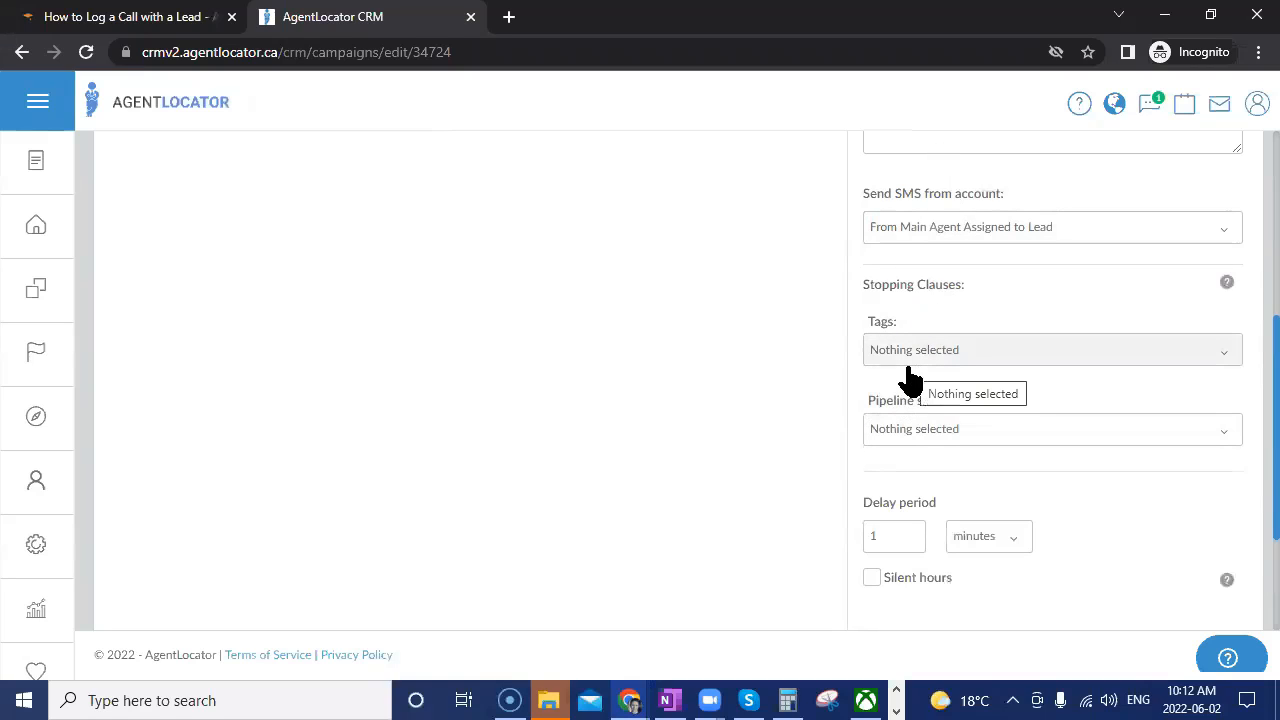
scroll(910, 370, "up", 3)
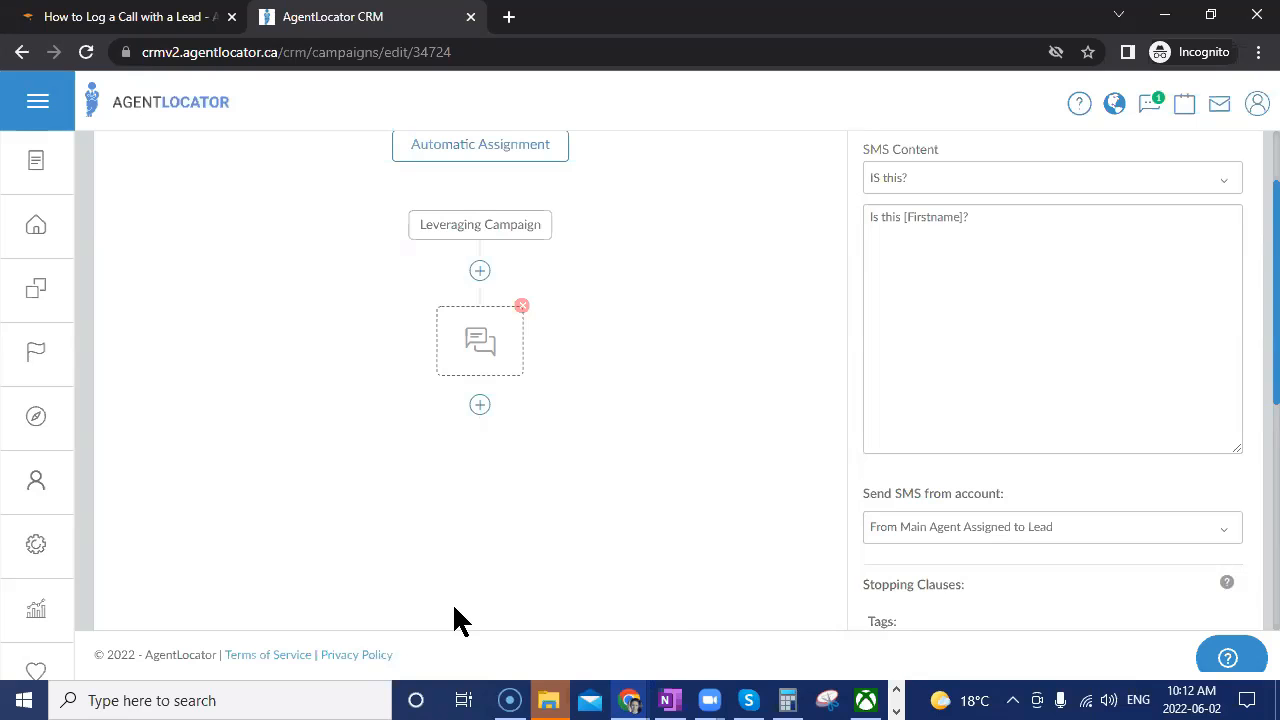
scroll(1169, 391, "down", 3)
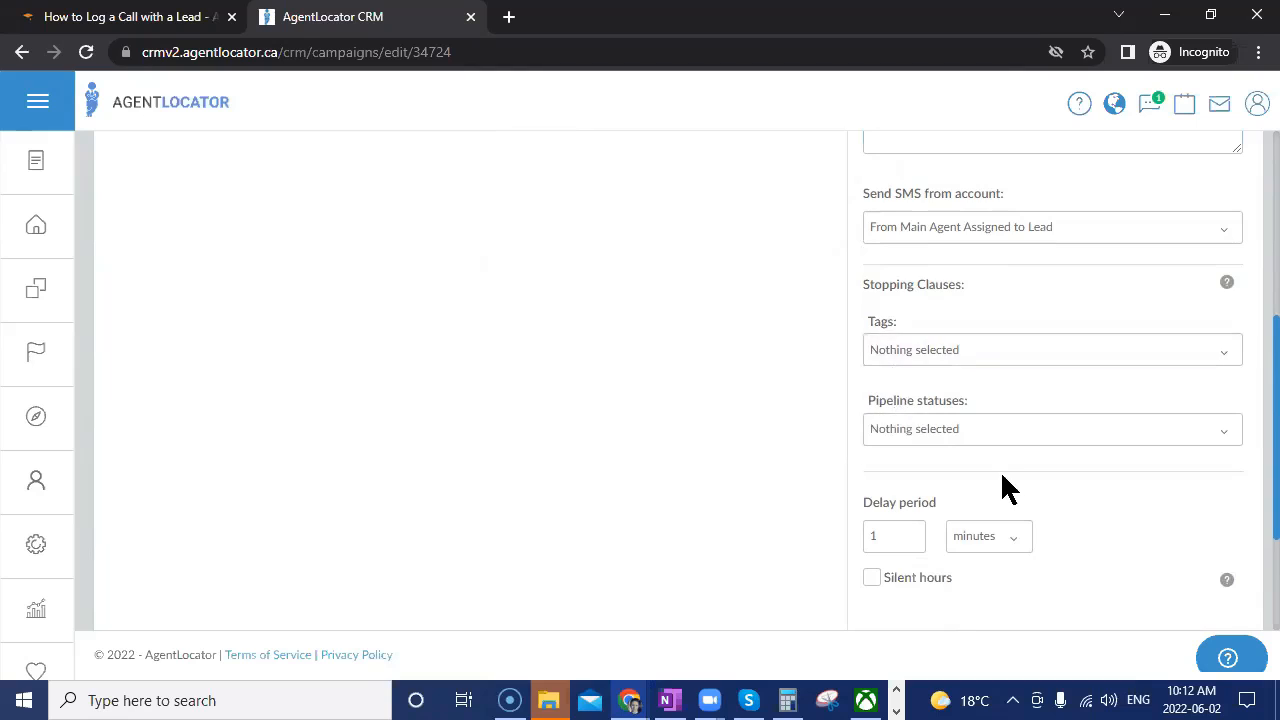
scroll(1000, 486, "down", 2)
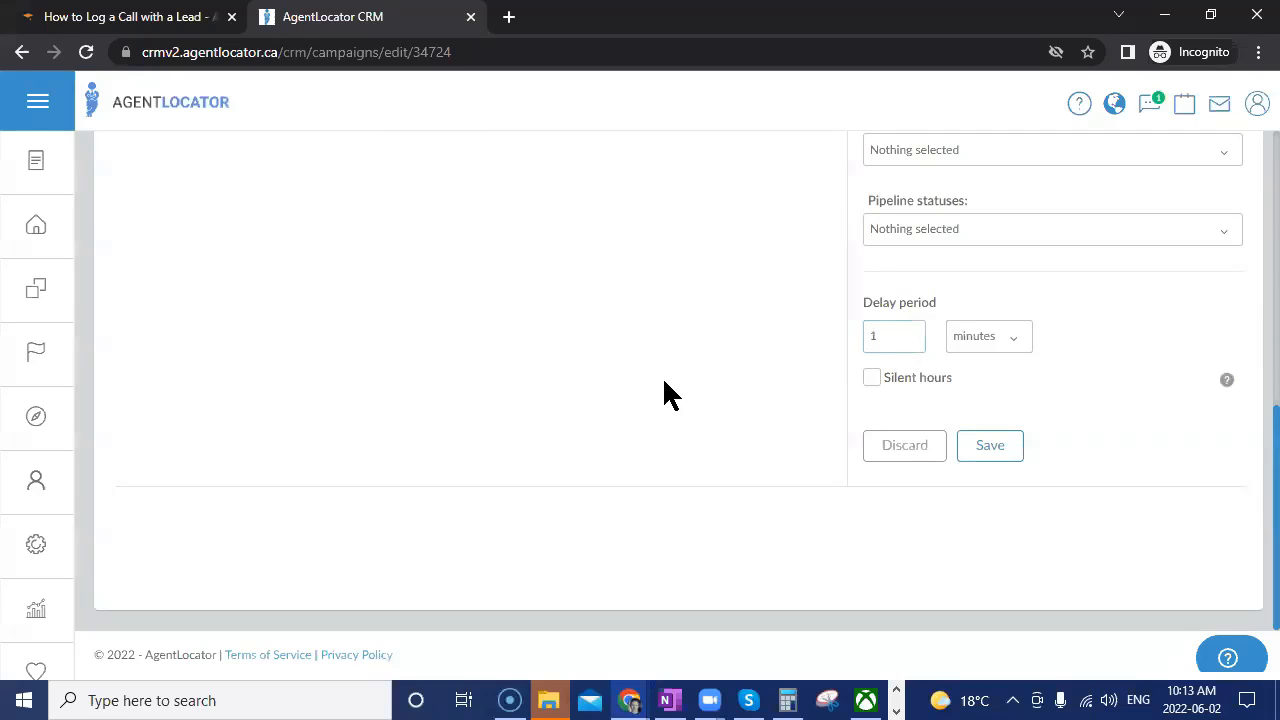
scroll(663, 385, "up", 3)
scroll(663, 390, "up", 1)
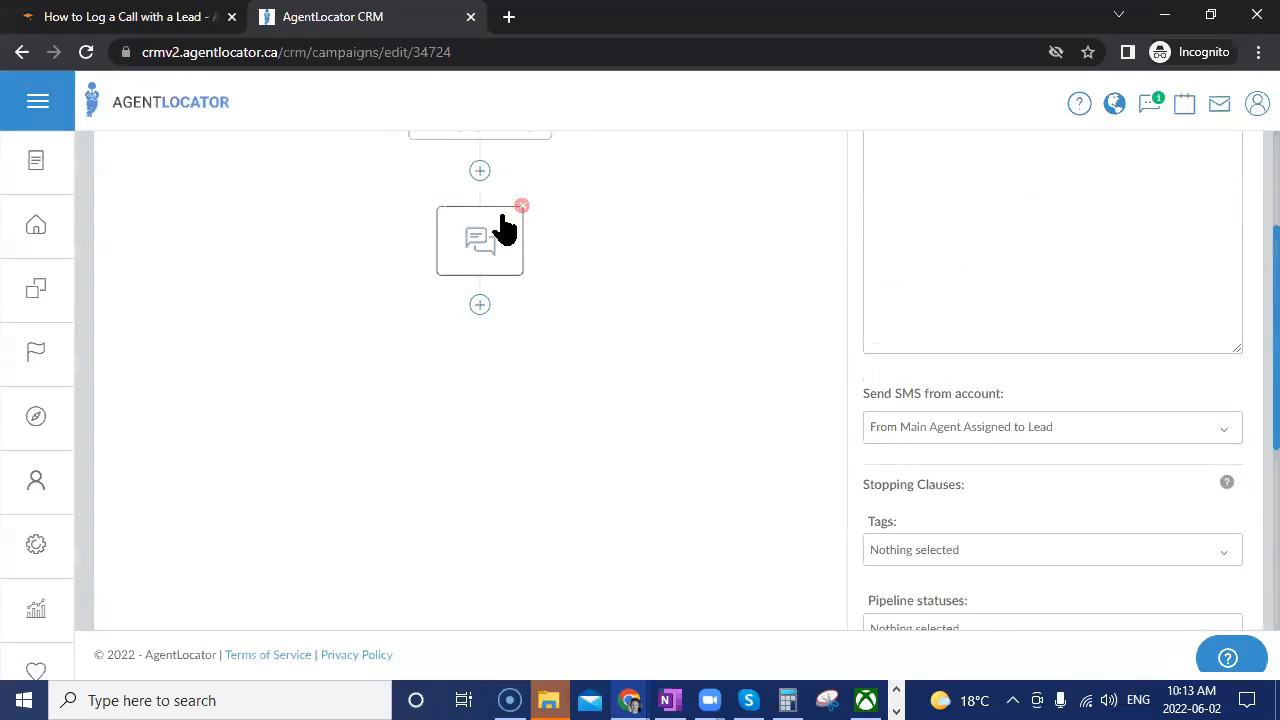
scroll(515, 245, "up", 1)
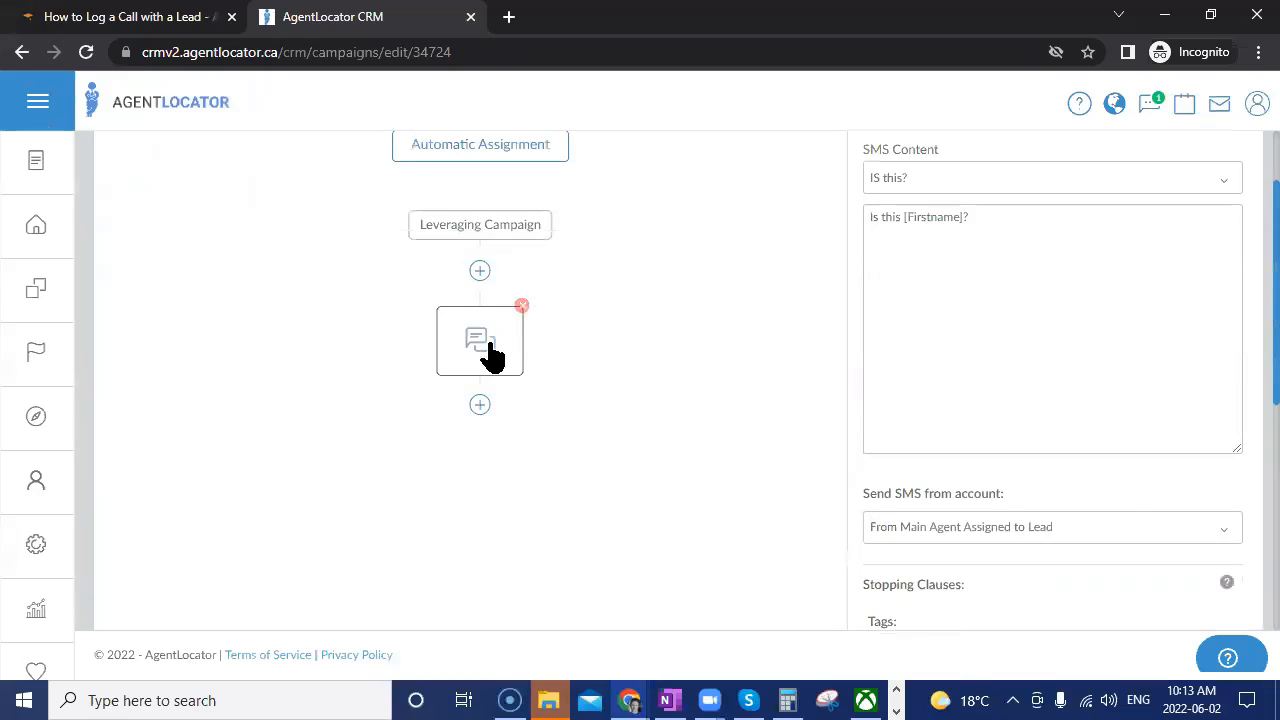
scroll(986, 586, "down", 5)
Set the SMS delay period to 5 minutes and enable silent hours.
left_click(890, 339)
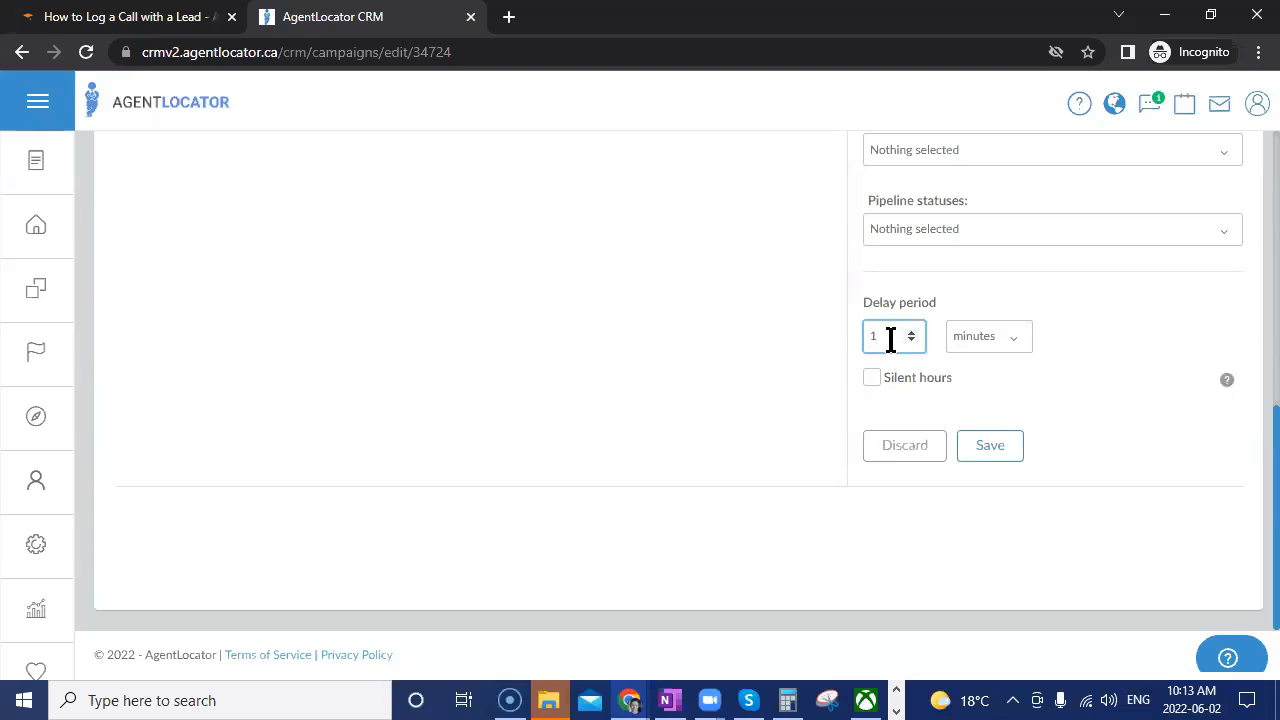
left_click(912, 332)
left_click(916, 330)
left_click(916, 330)
left_click(916, 330)
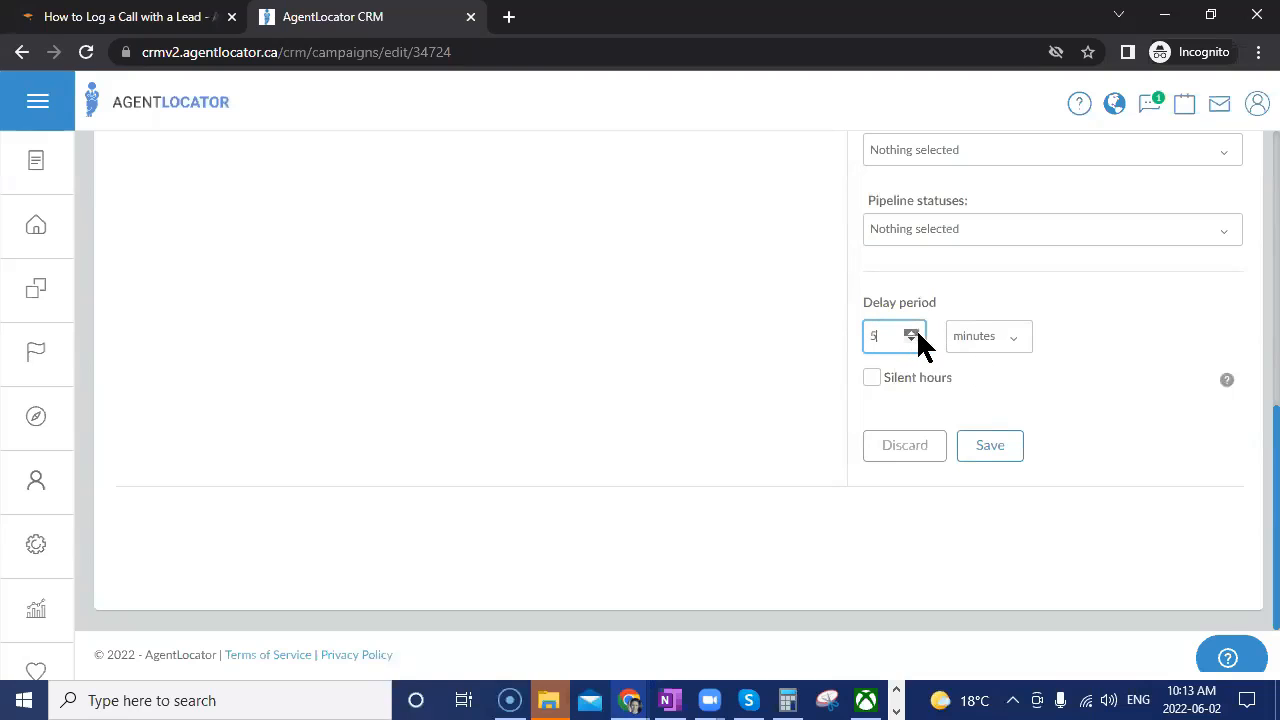
left_click(995, 340)
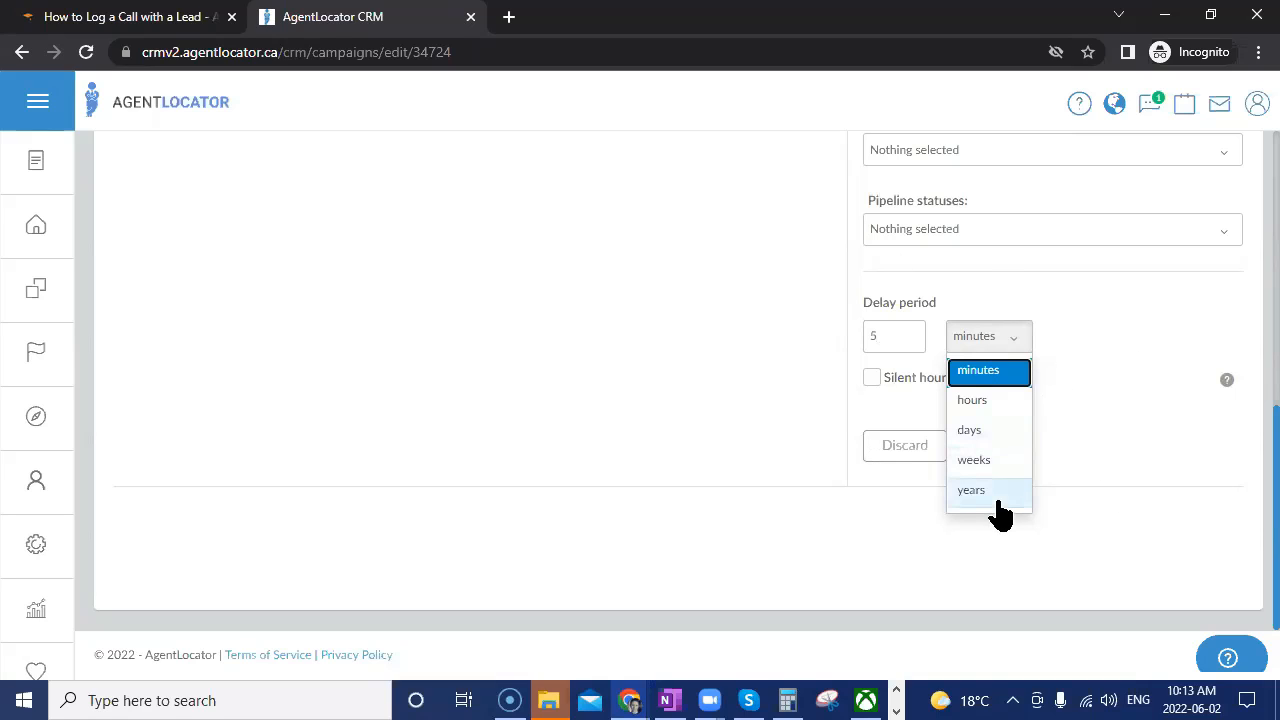
left_click(1070, 346)
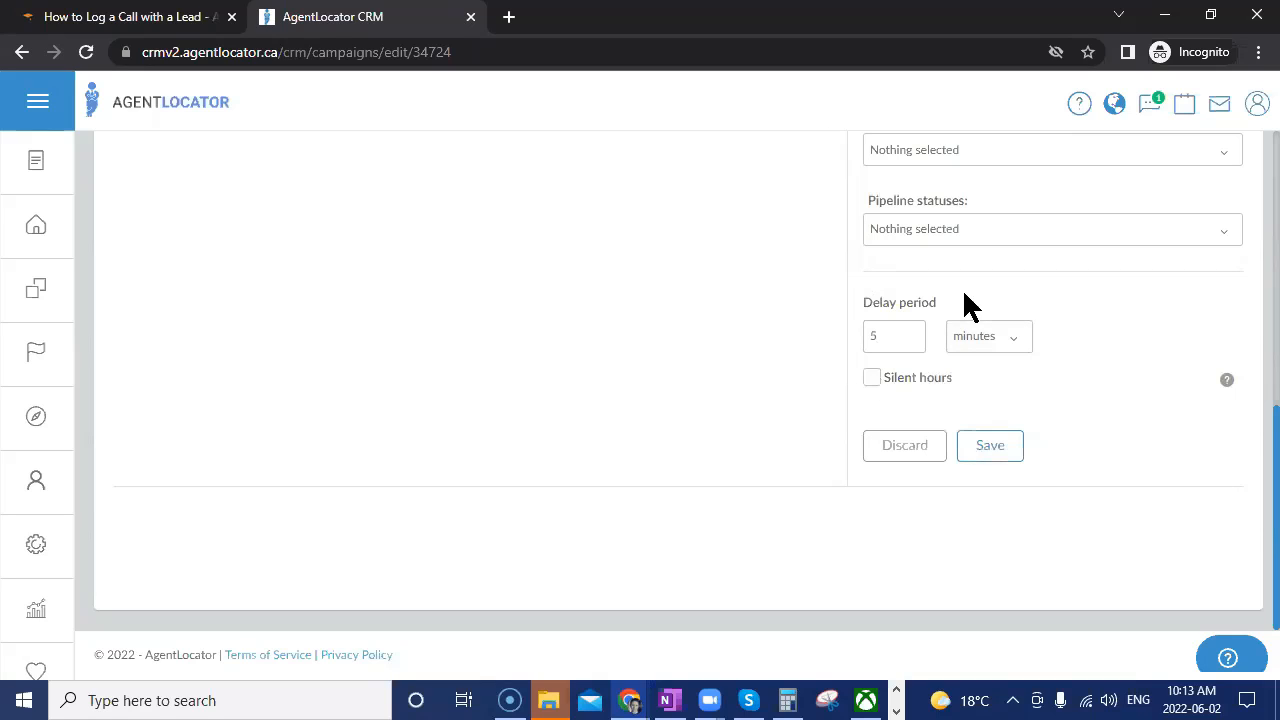
left_click(871, 379)
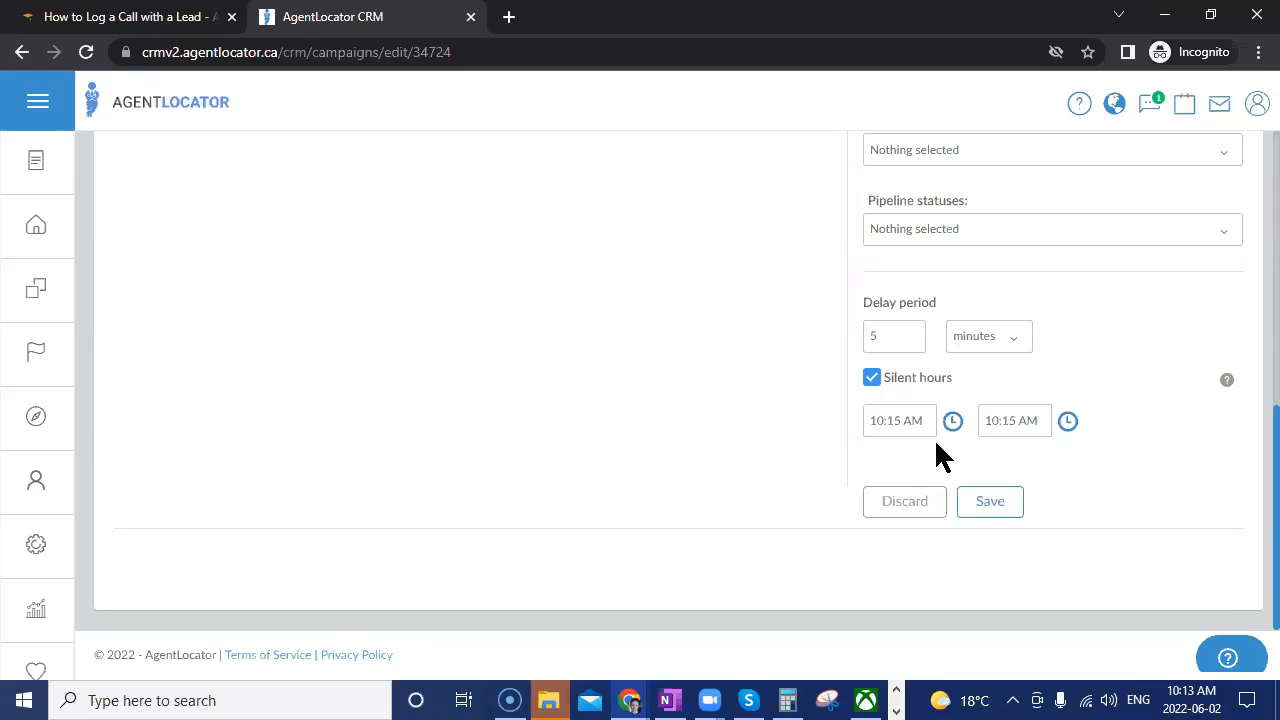
Set the SMS silent hours start time to 9:30 PM.
left_click(953, 421)
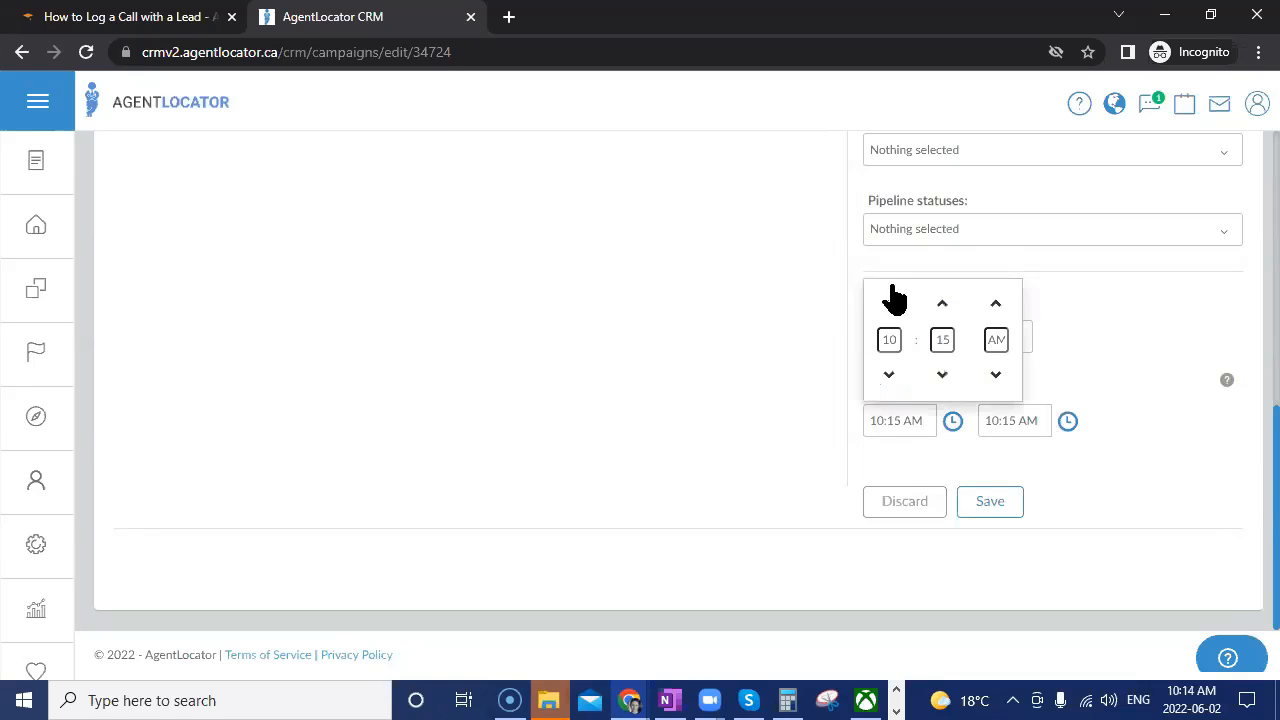
left_click(886, 392)
left_click(940, 388)
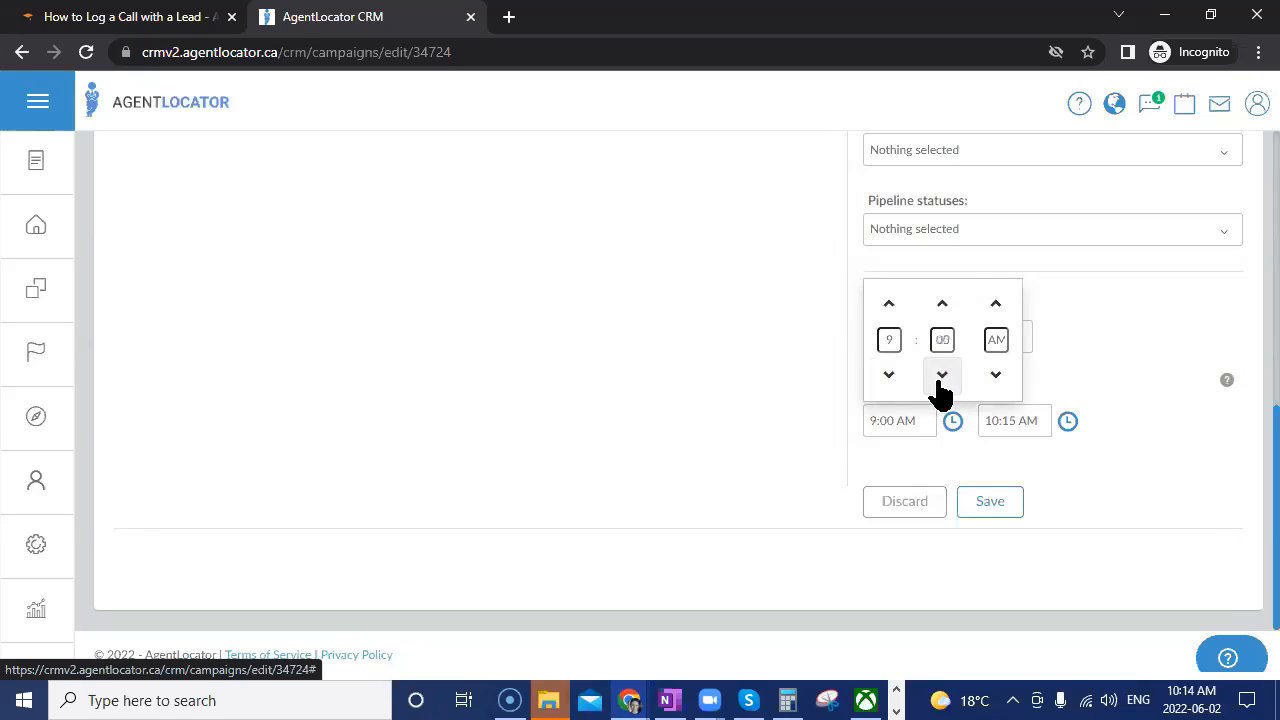
left_click(945, 304)
left_click(945, 304)
left_click(995, 374)
left_click(1112, 450)
Set the silent hours end time to 9:15 AM and save the SMS step.
left_click(1010, 420)
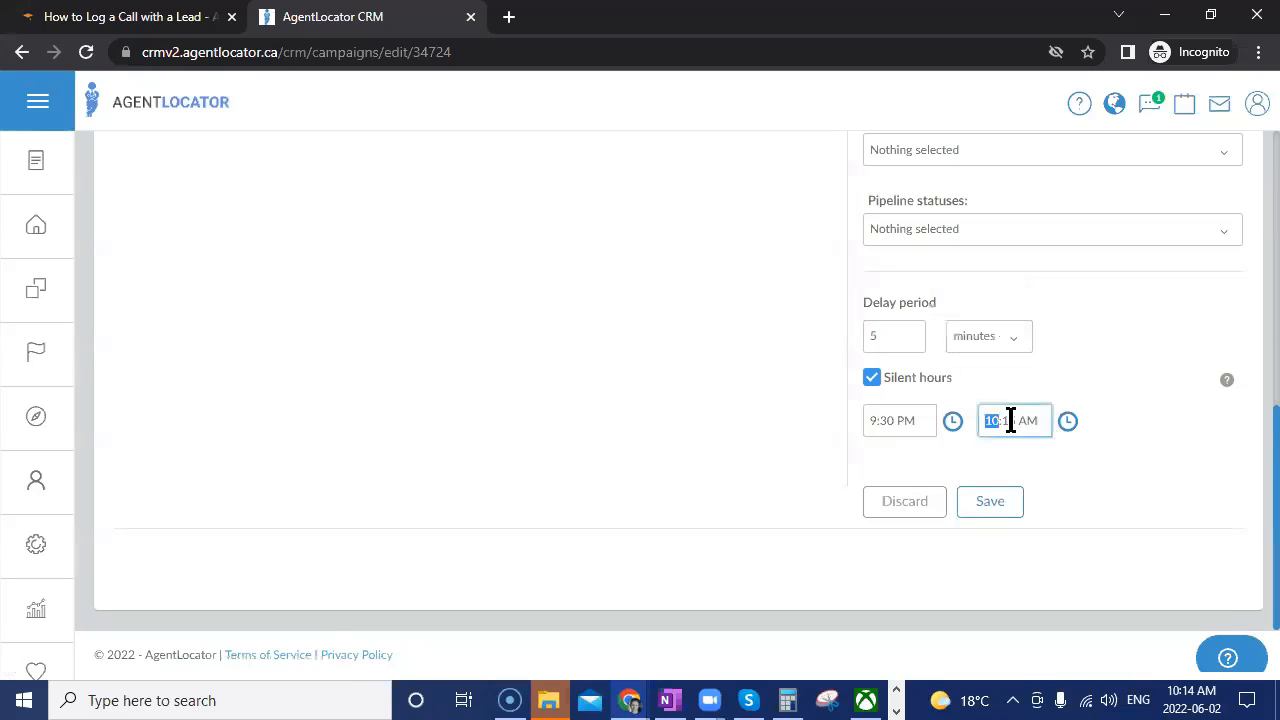
left_click(1067, 421)
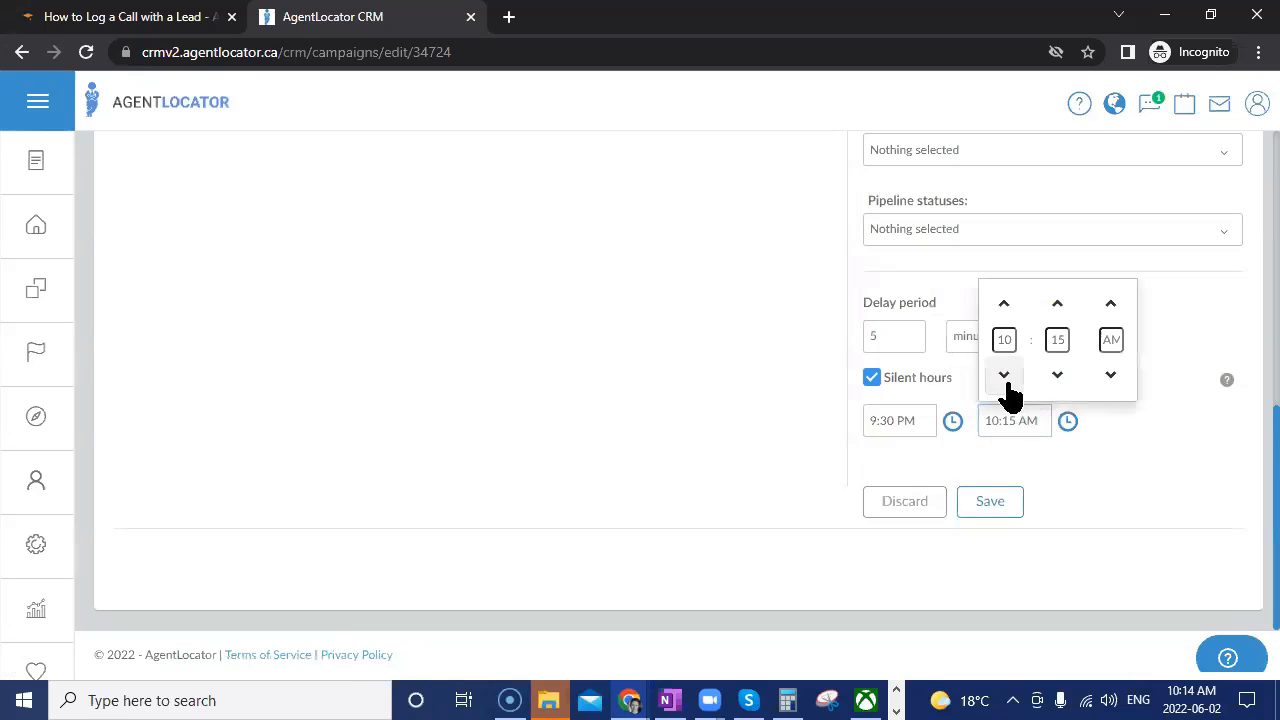
left_click(1004, 376)
left_click(1096, 446)
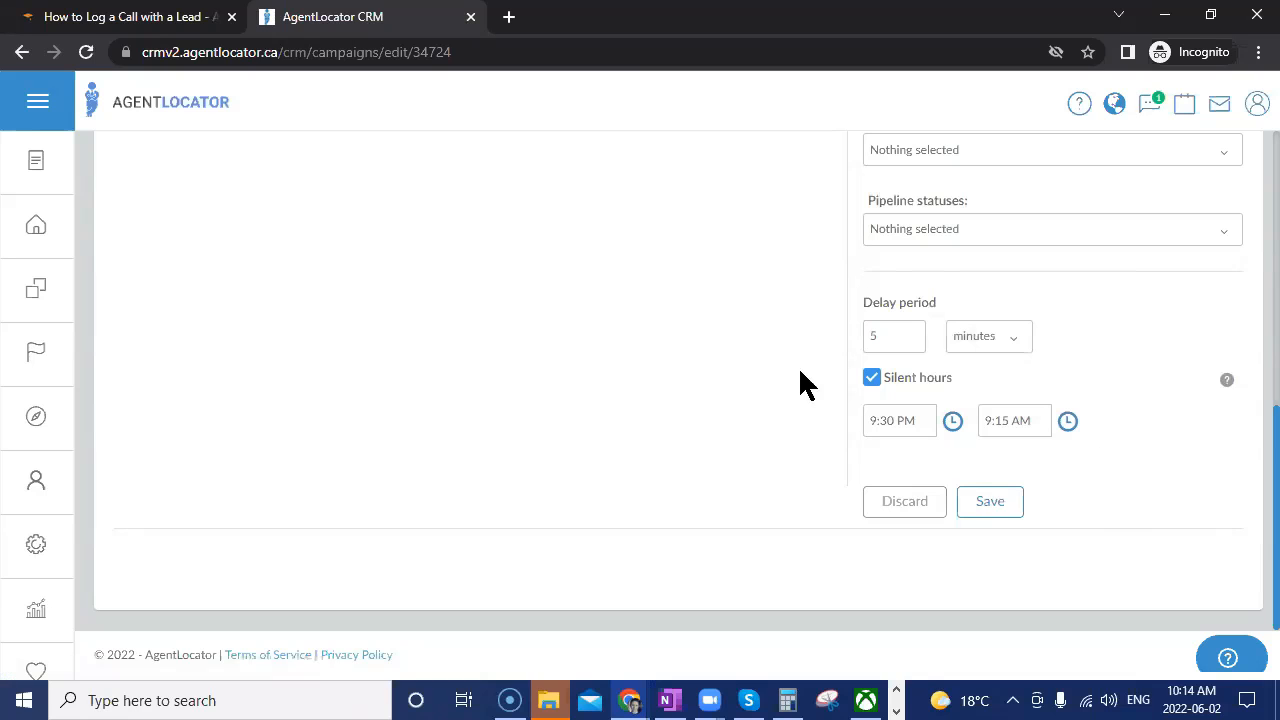
left_click(1000, 510)
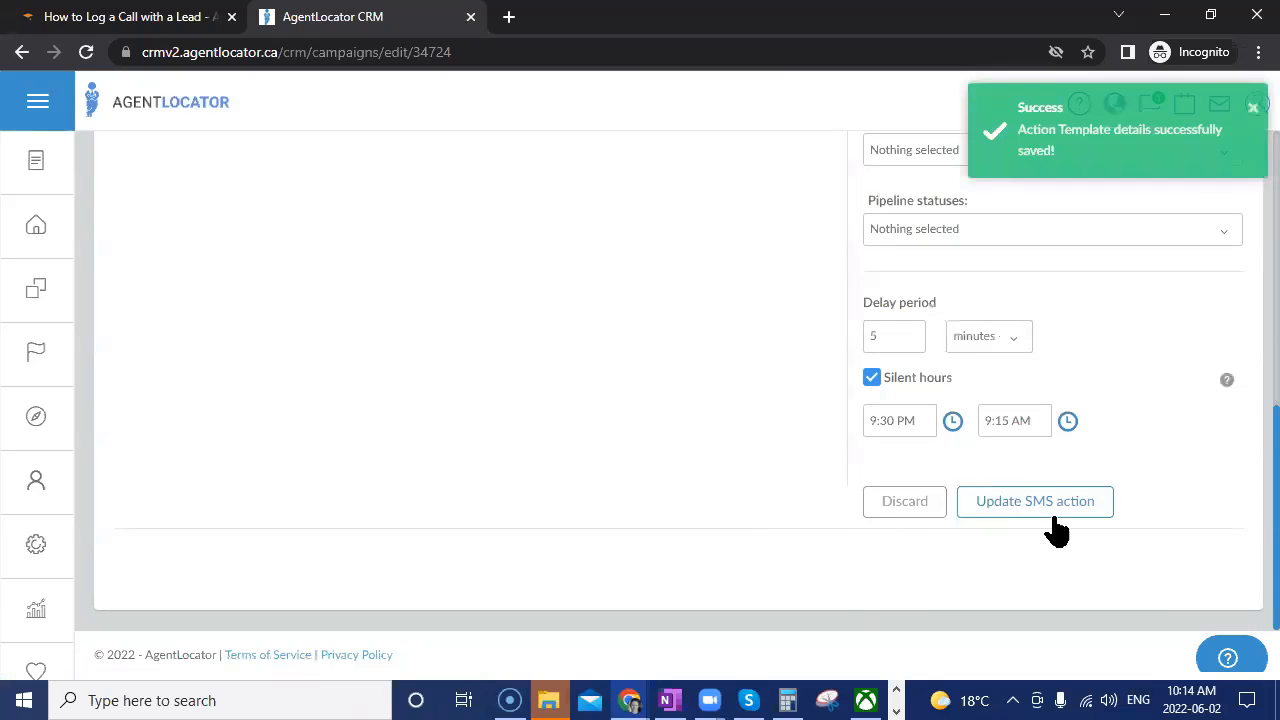
scroll(1251, 537, "up", 5)
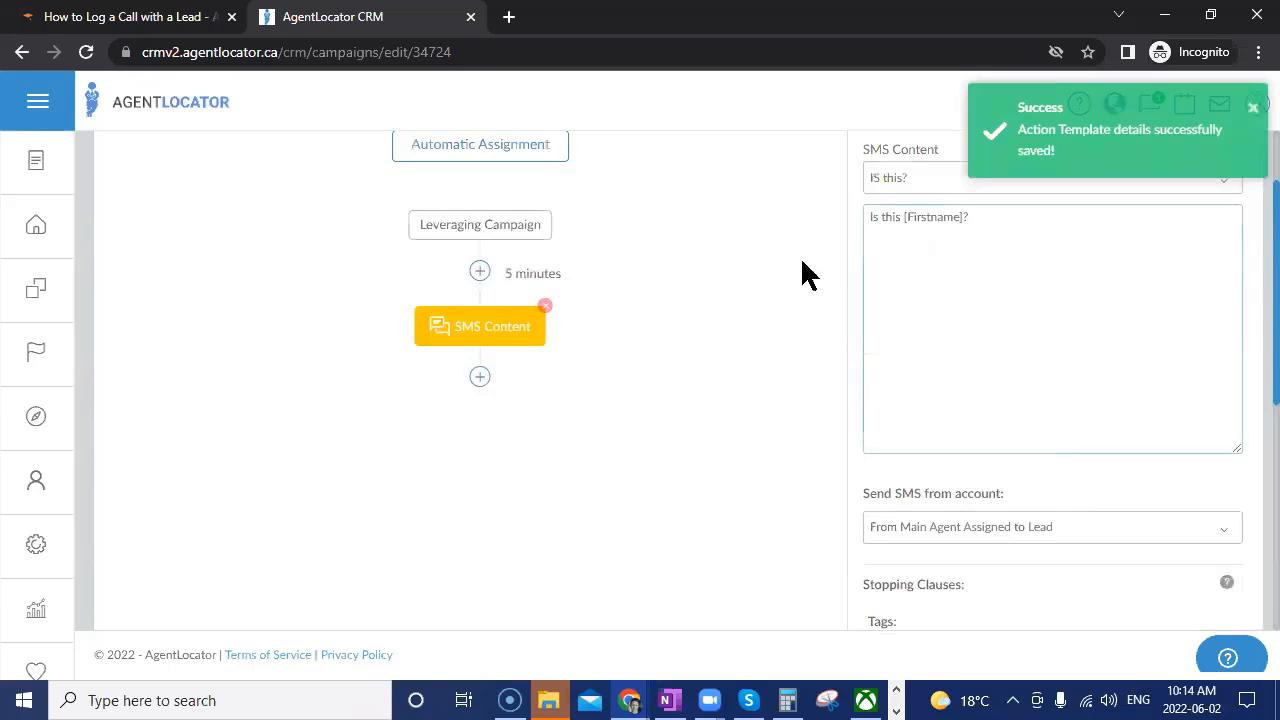
left_click(481, 330)
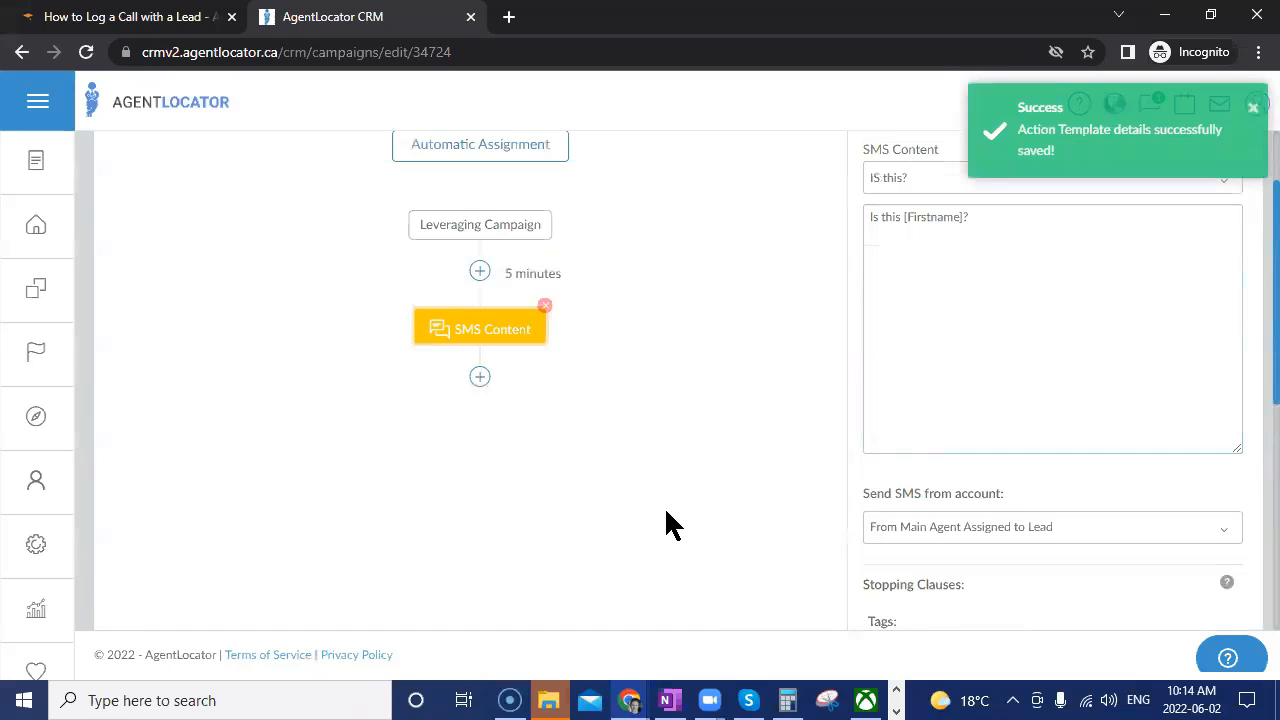
Add an e-mail step after the SMS Content step.
left_click(480, 377)
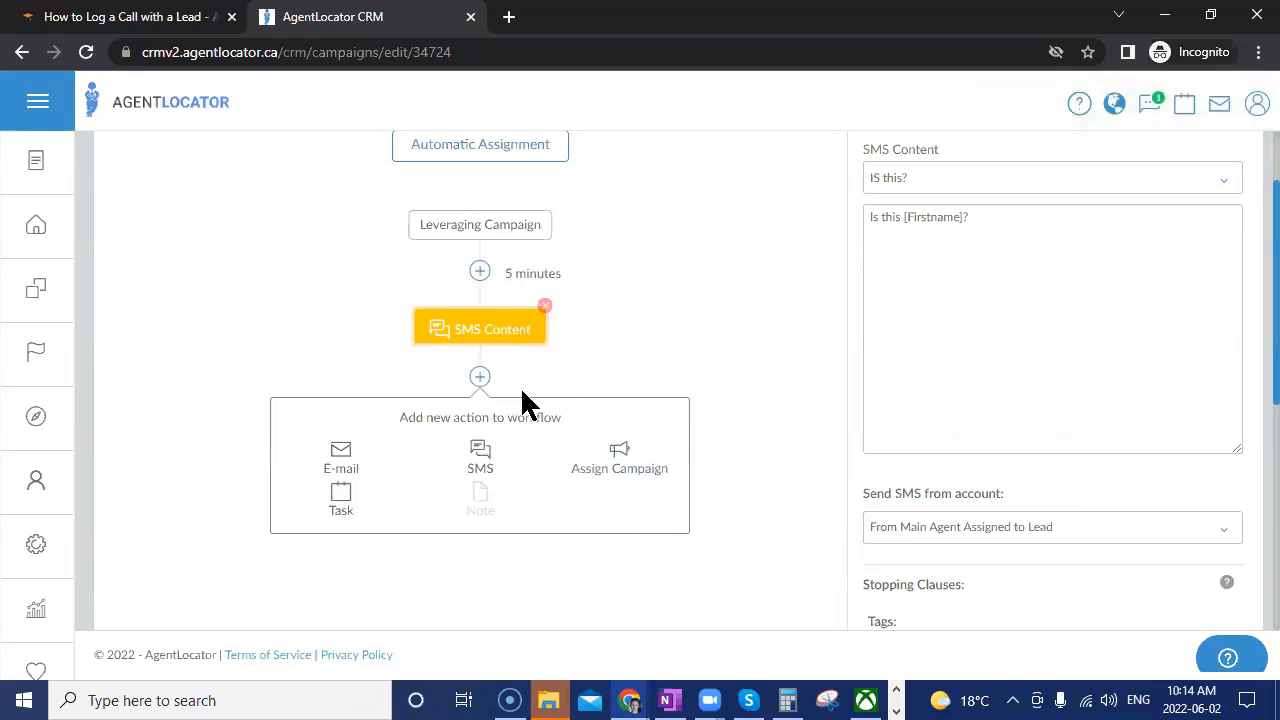
left_click(341, 458)
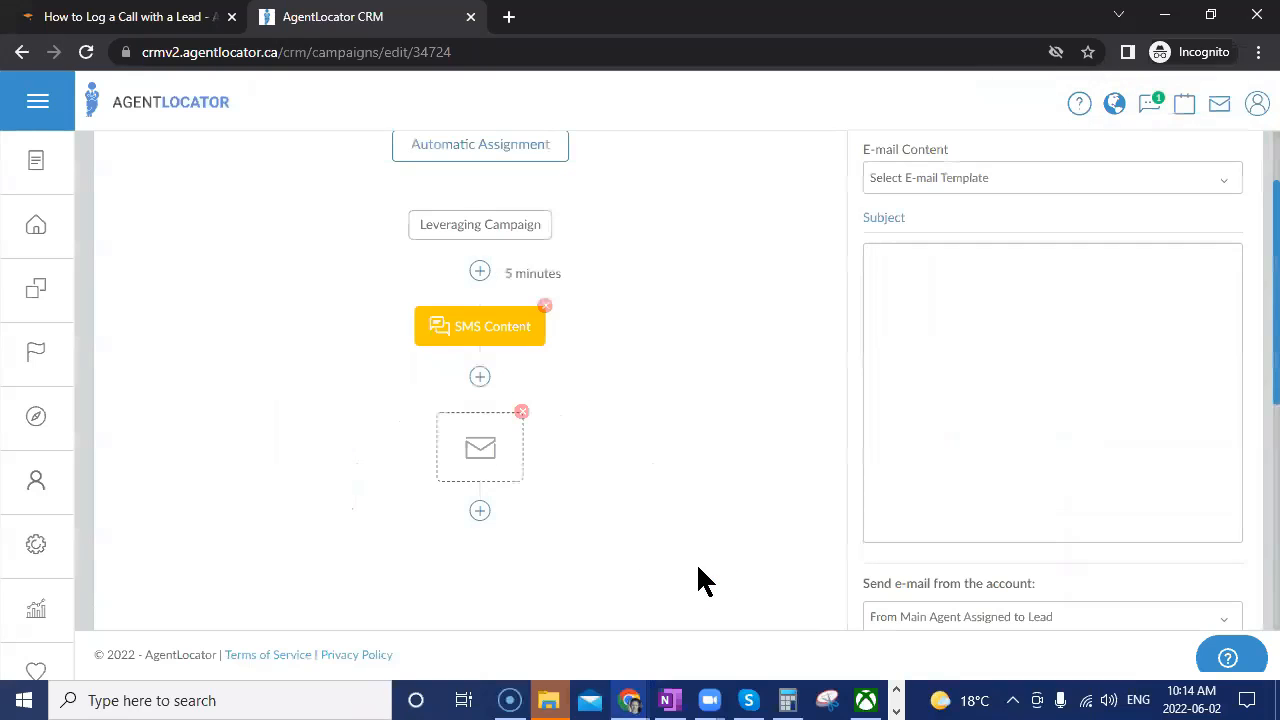
scroll(1070, 411, "up", 1)
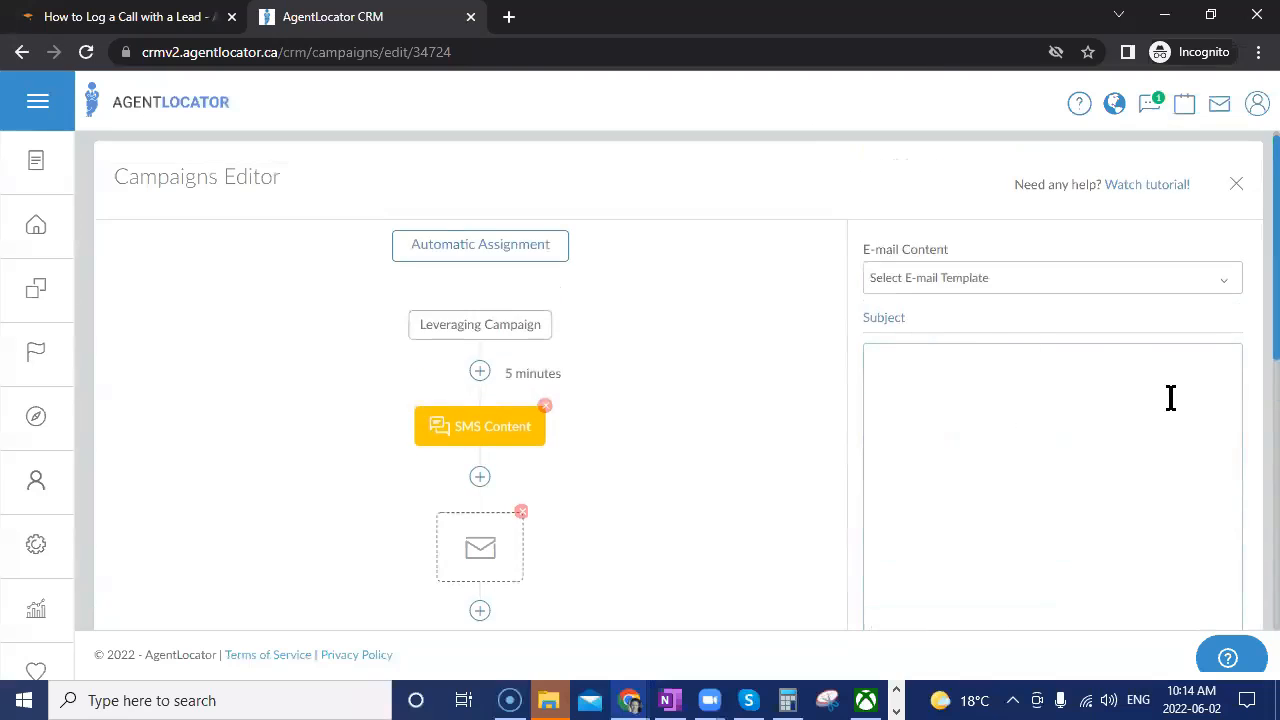
Load the 'Gif Example-Gif Example' template into the new e-mail step.
left_click(994, 292)
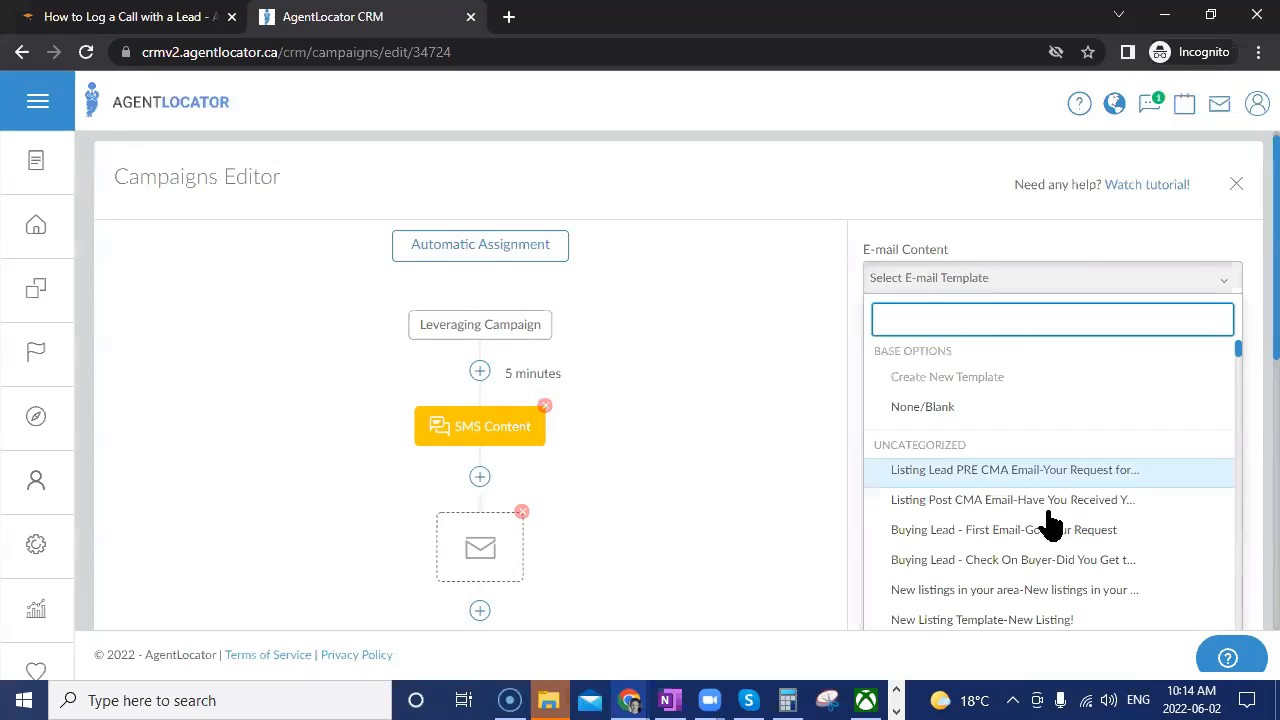
scroll(1050, 520, "down", 2)
scroll(1050, 520, "down", 3)
scroll(1050, 520, "up", 4)
left_click(1015, 402)
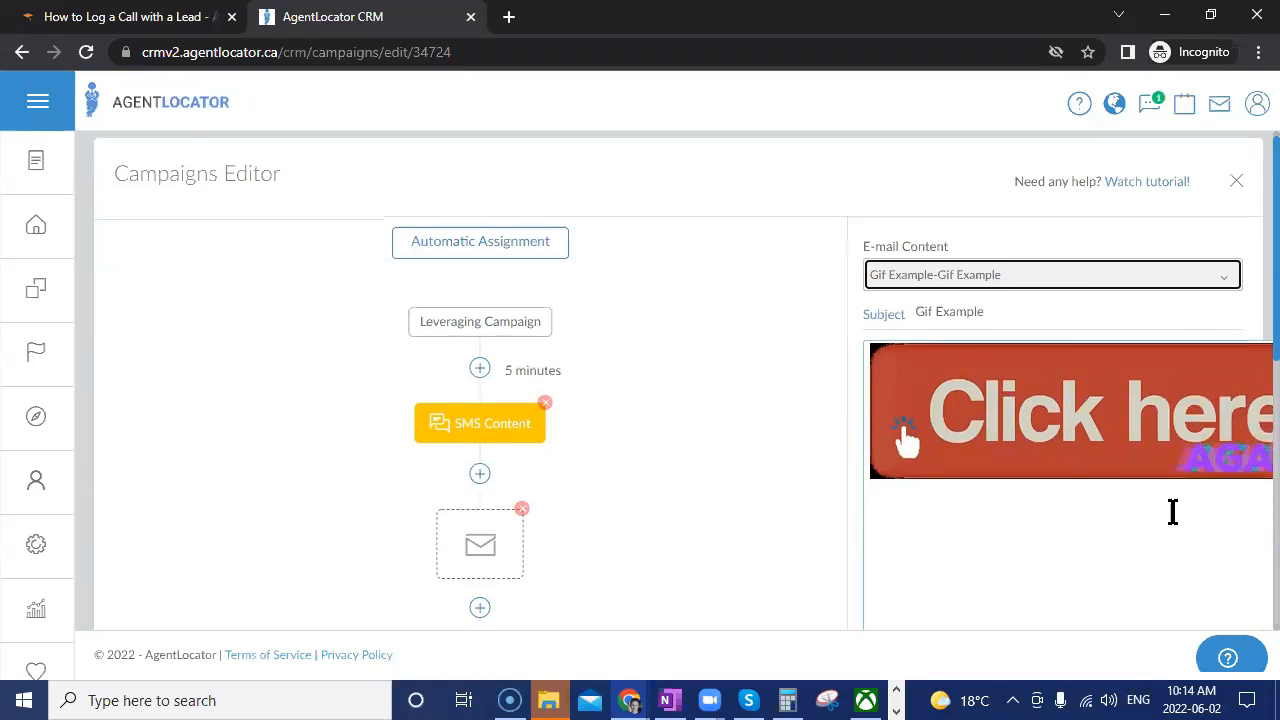
scroll(1170, 511, "down", 4)
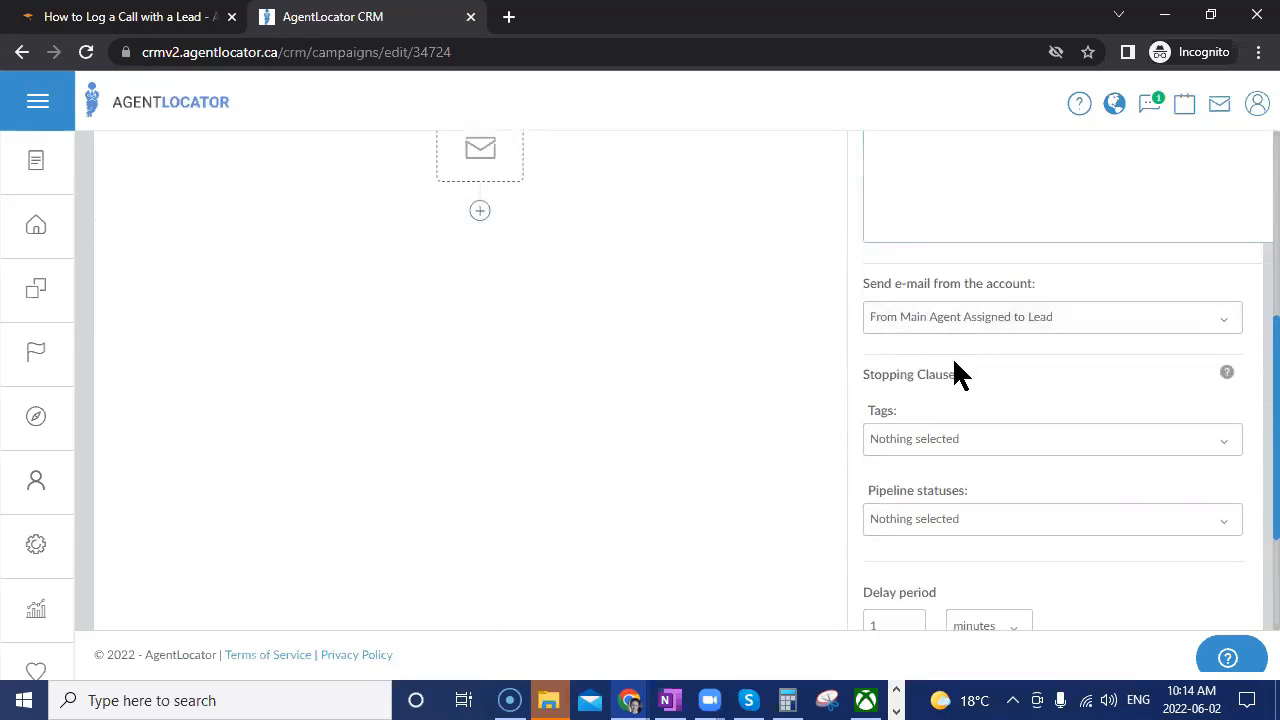
scroll(997, 374, "down", 2)
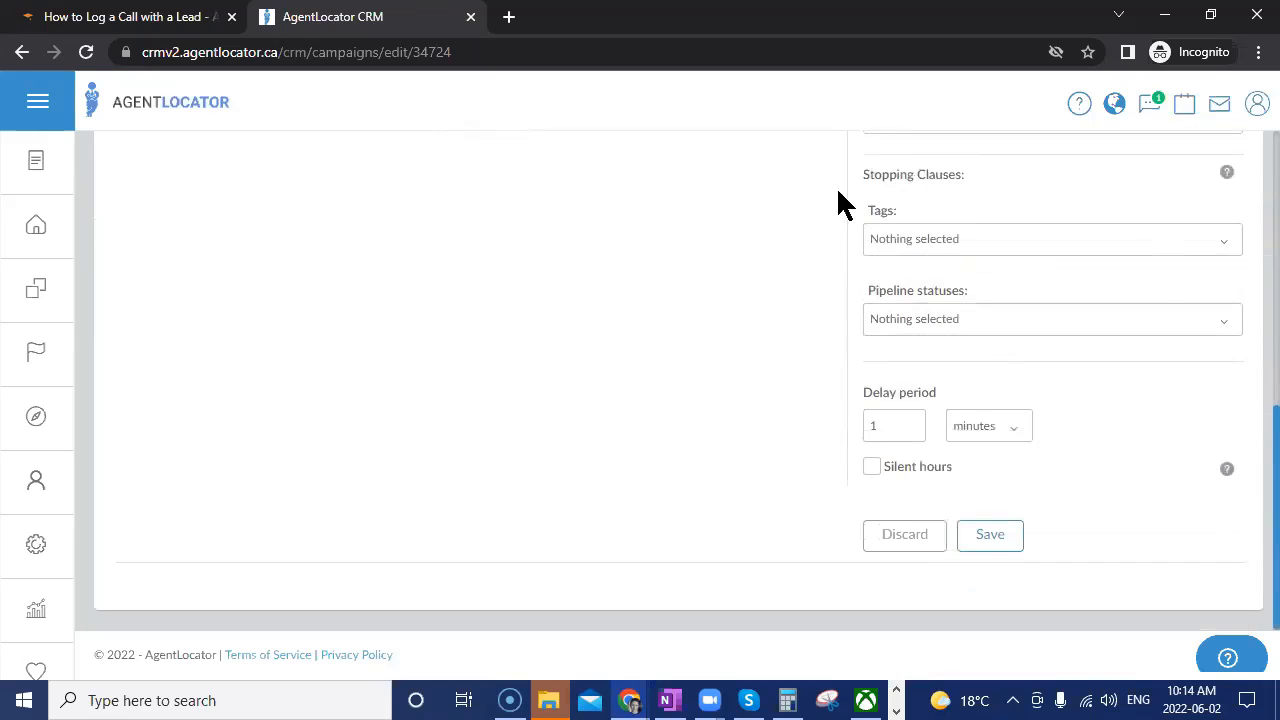
Add L: Pre-Approved as the e-mail step's stopping-clause tag.
left_click(965, 245)
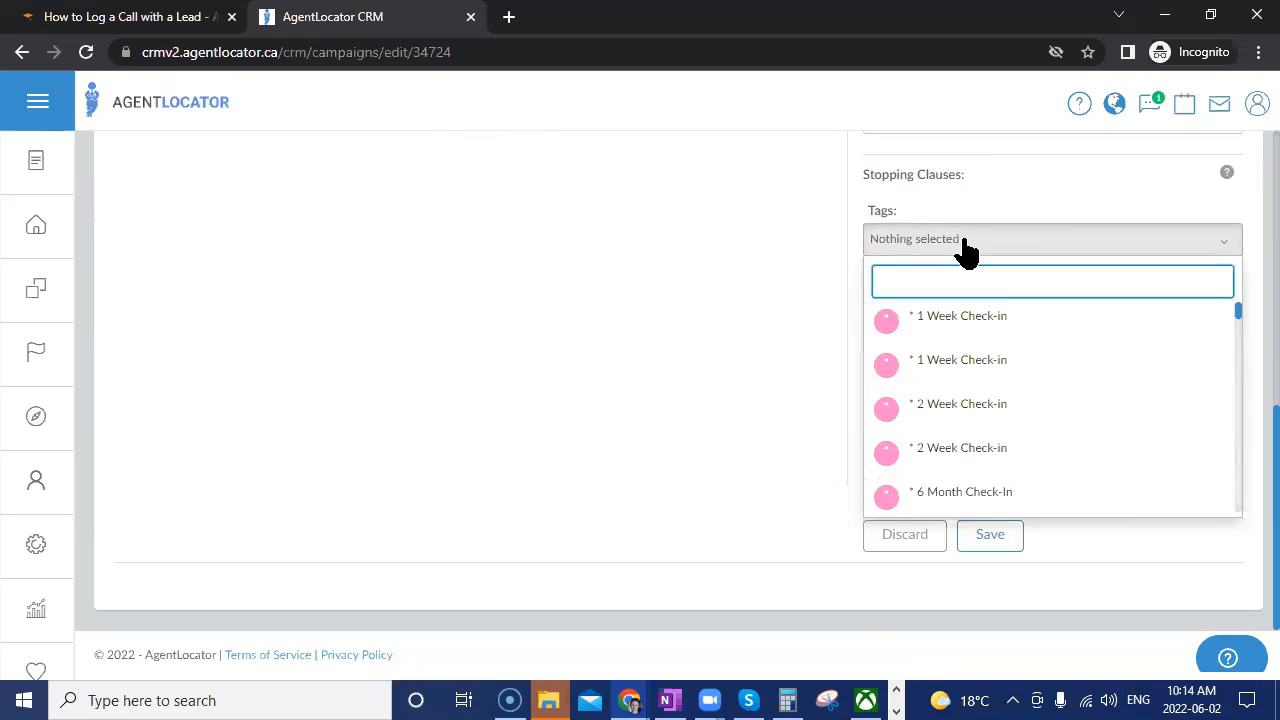
type("pre")
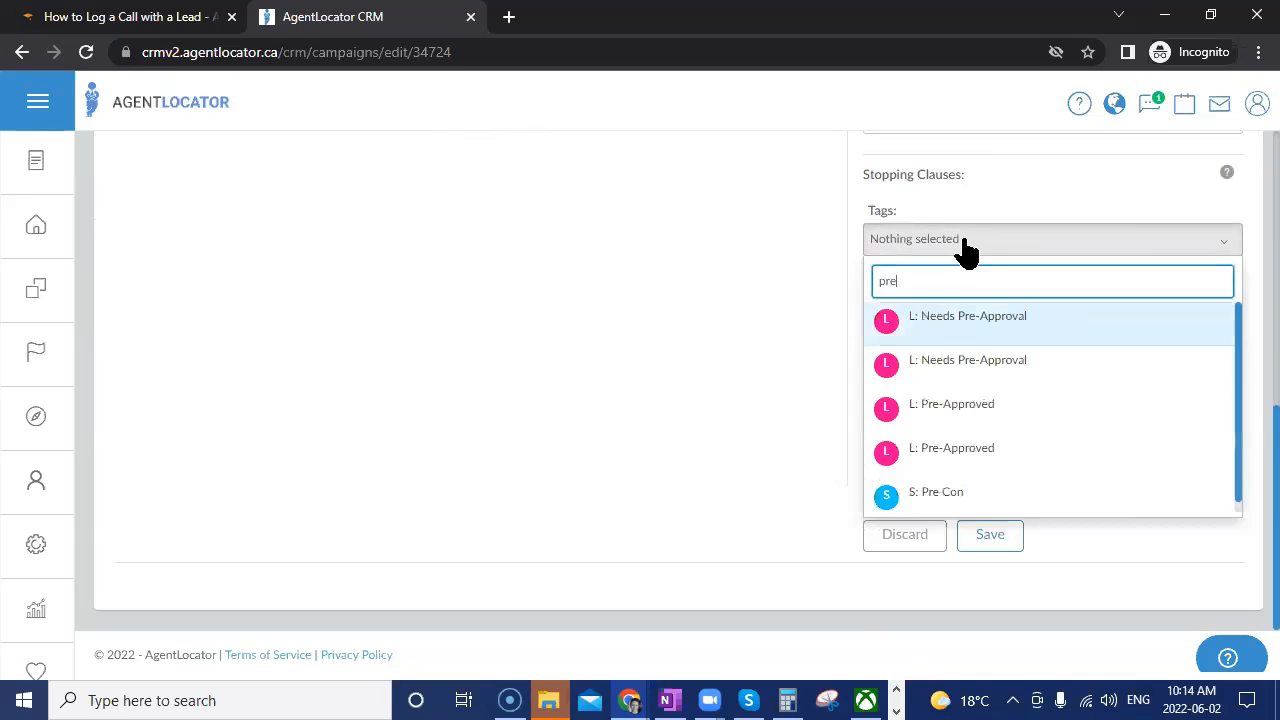
left_click(965, 413)
left_click(978, 452)
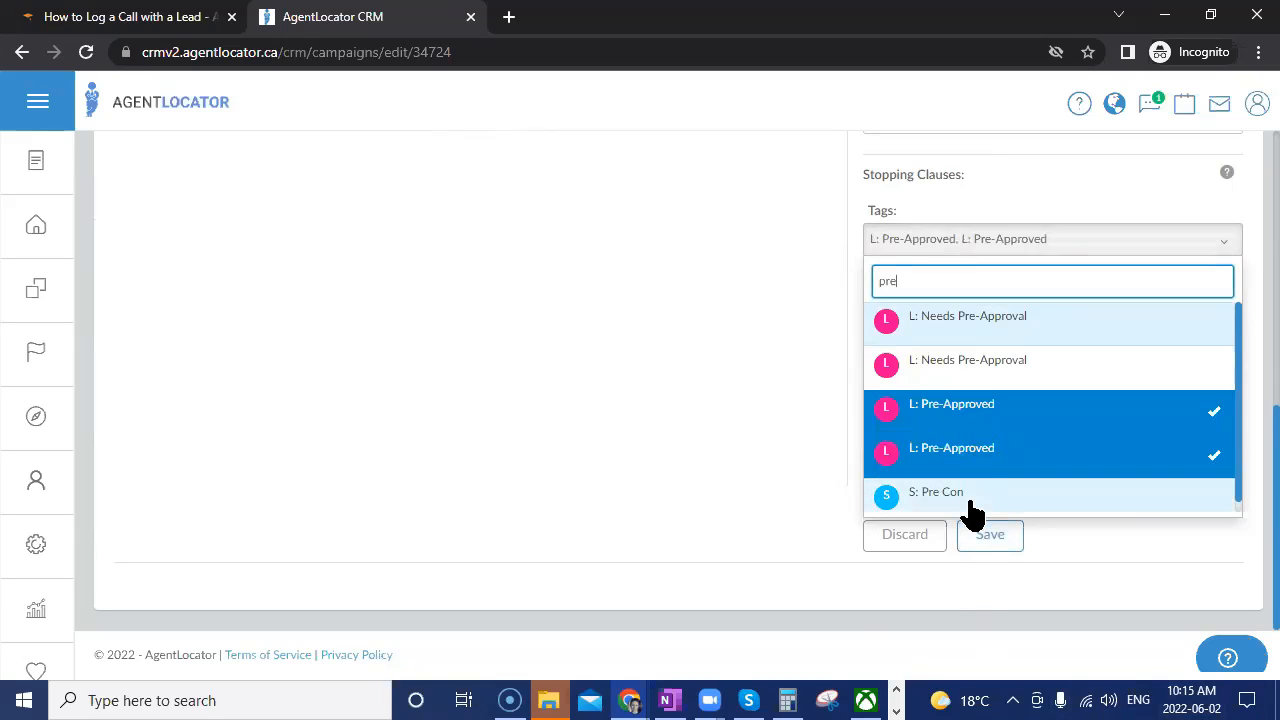
left_click(497, 310)
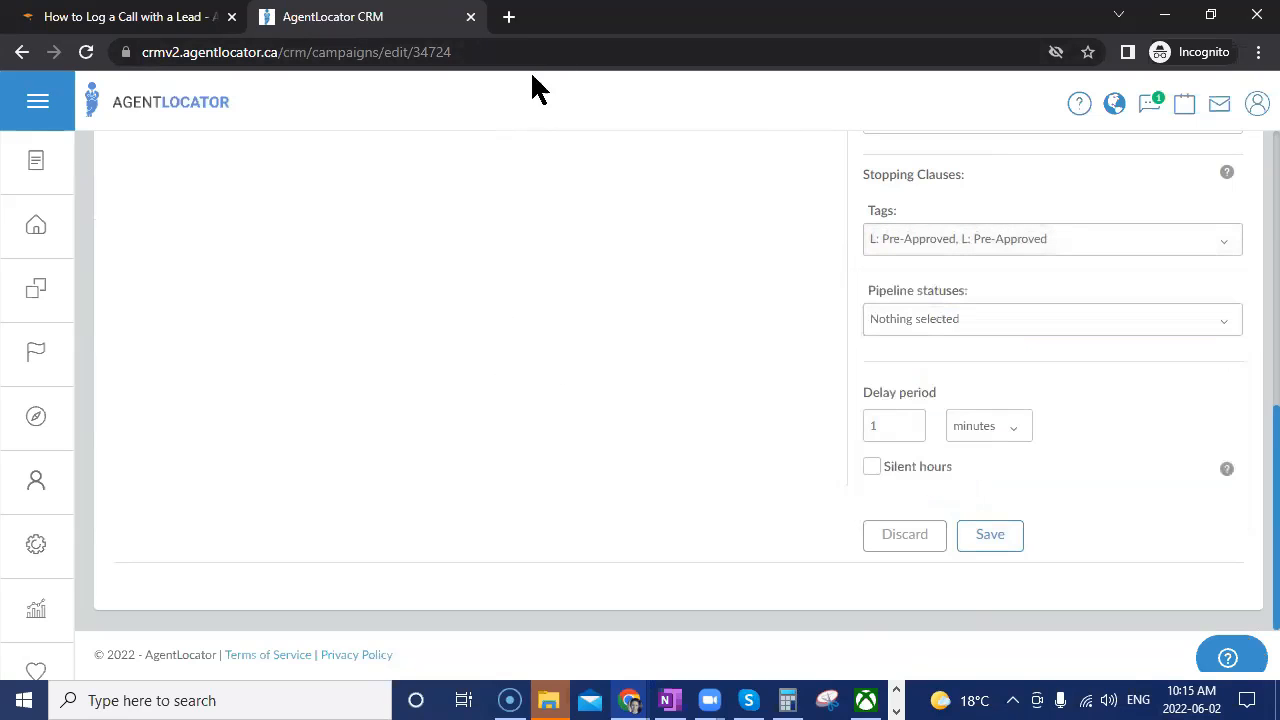
scroll(490, 350, "up", 1)
scroll(495, 320, "up", 1)
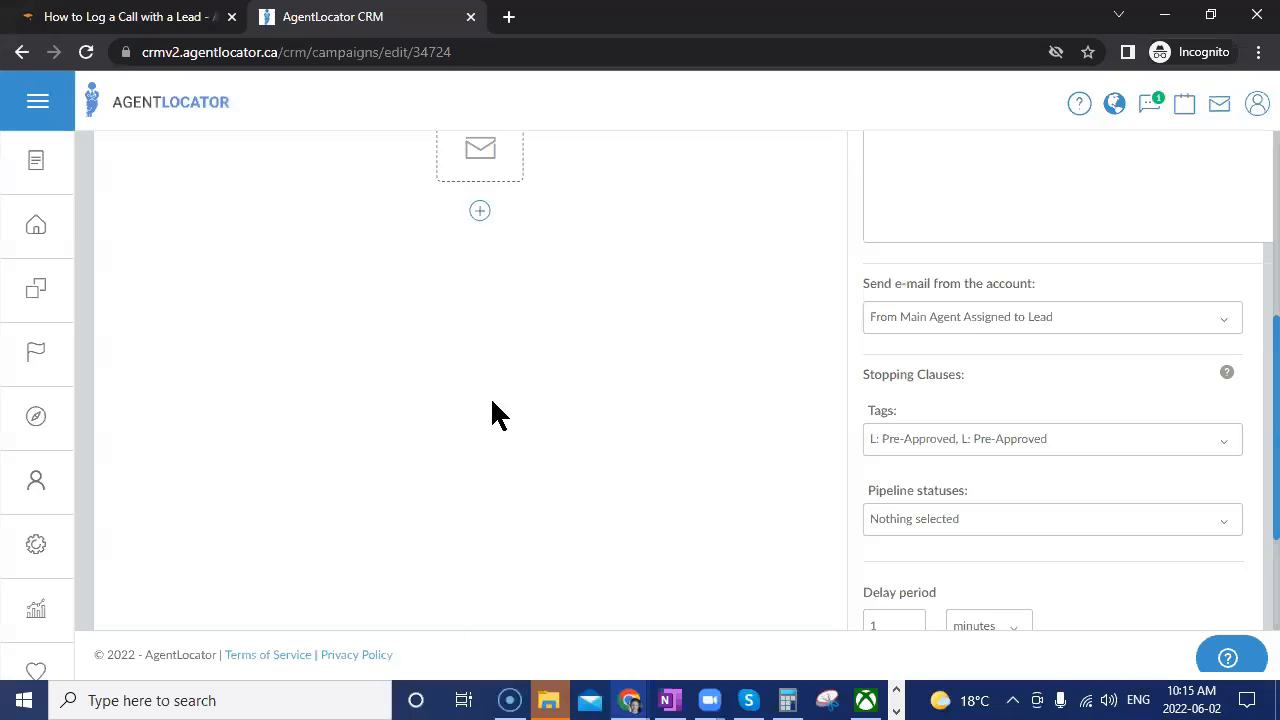
scroll(1150, 535, "down", 2)
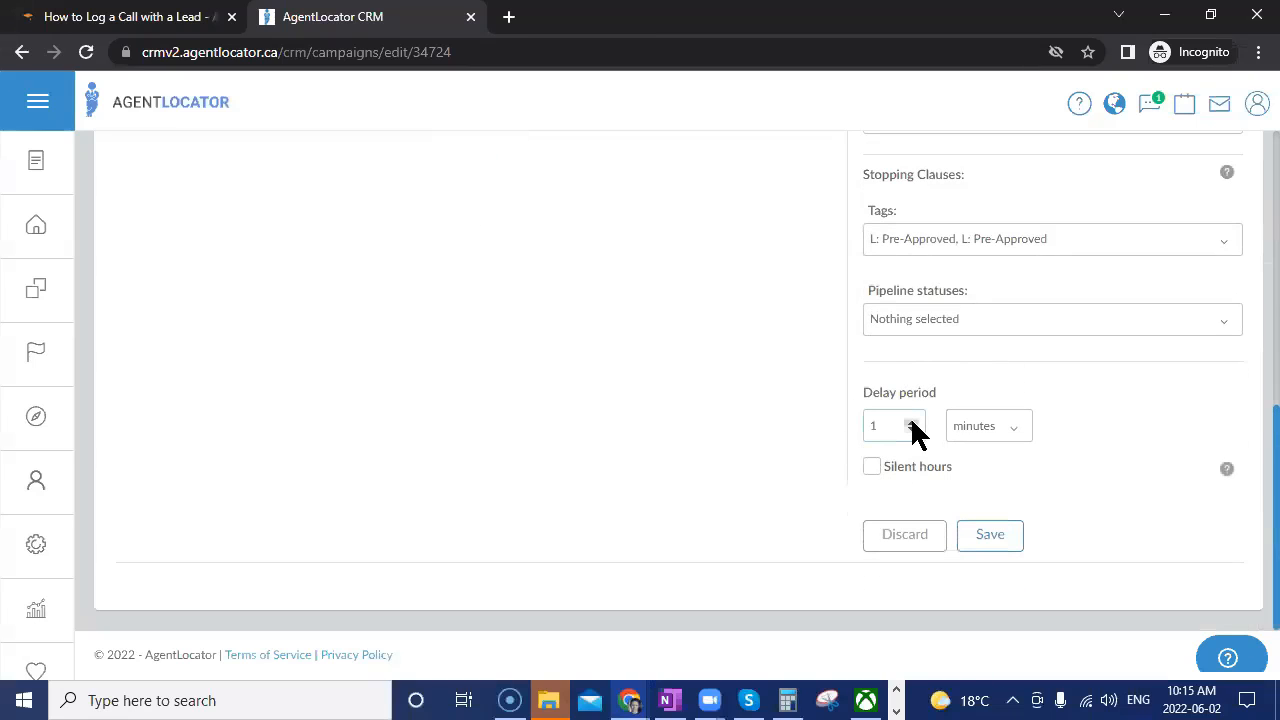
scroll(677, 437, "up", 5)
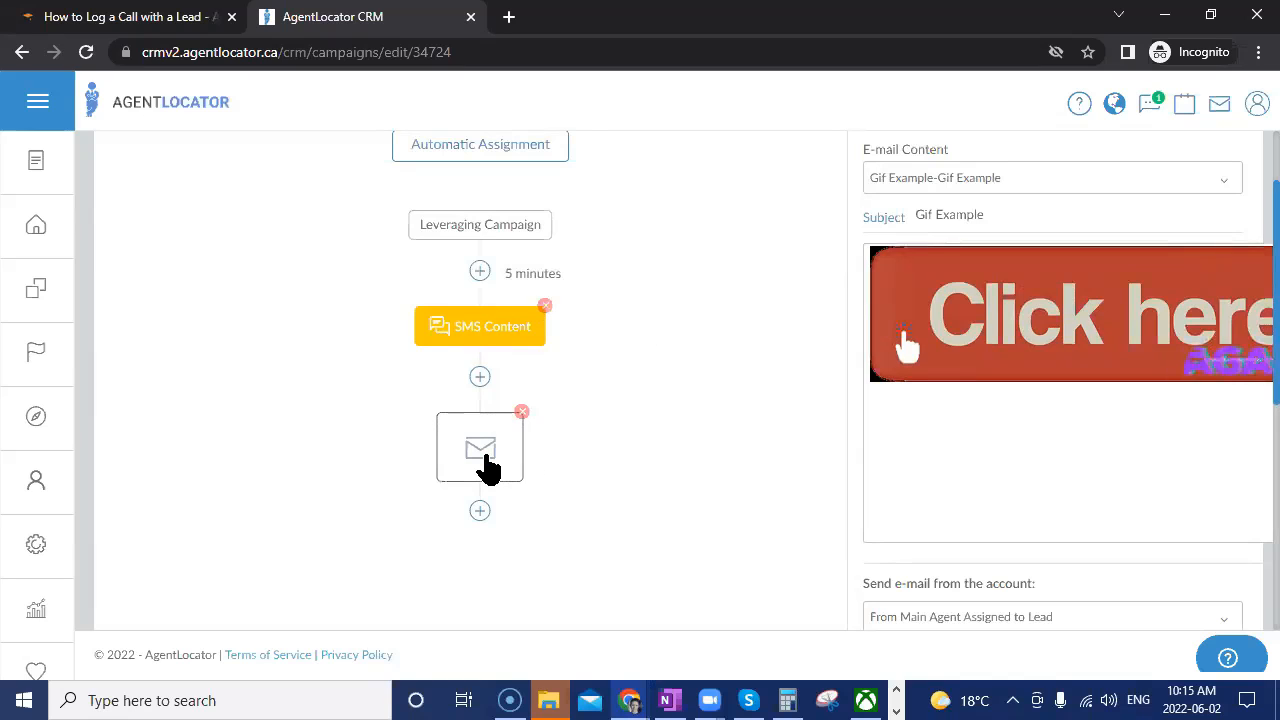
Change the e-mail step's delay period from 1 minute to 2 days.
left_click_drag(481, 455, 546, 455)
left_click(580, 455)
scroll(1008, 509, "down", 2)
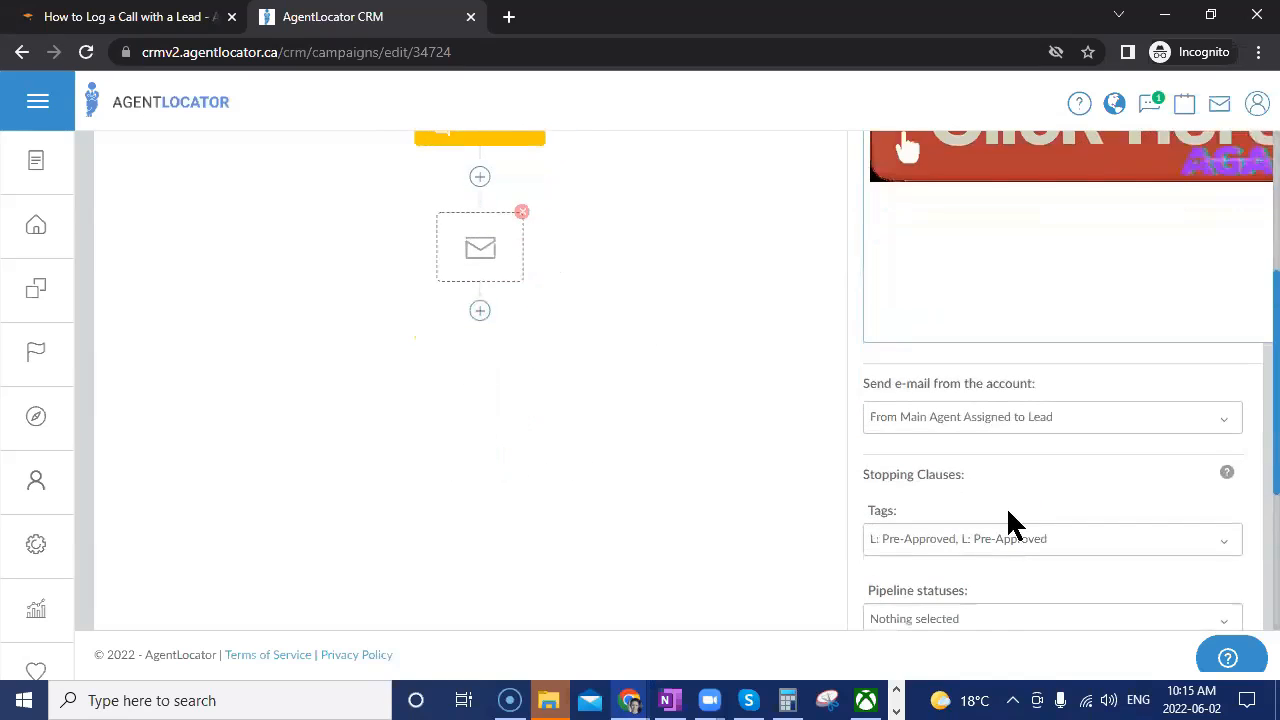
scroll(582, 307, "up", 1)
scroll(1153, 494, "down", 3)
left_click(907, 523)
left_click(986, 528)
left_click(975, 424)
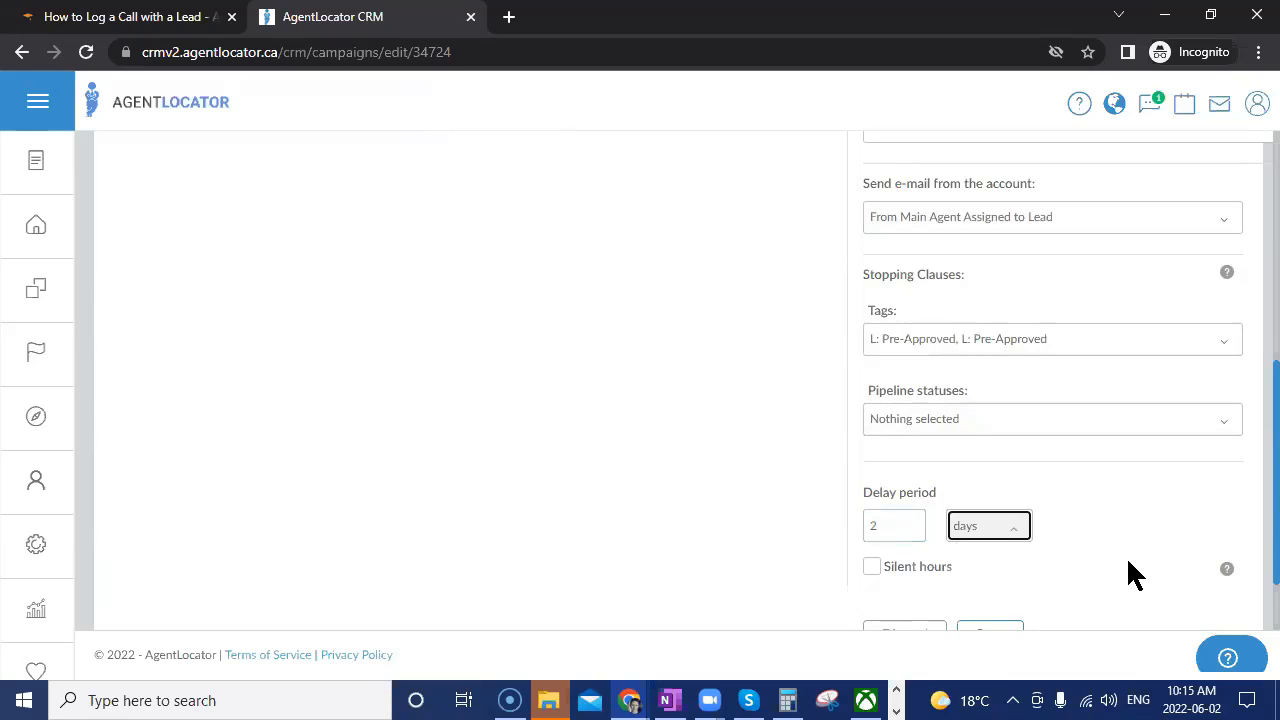
scroll(1128, 562, "up", 3)
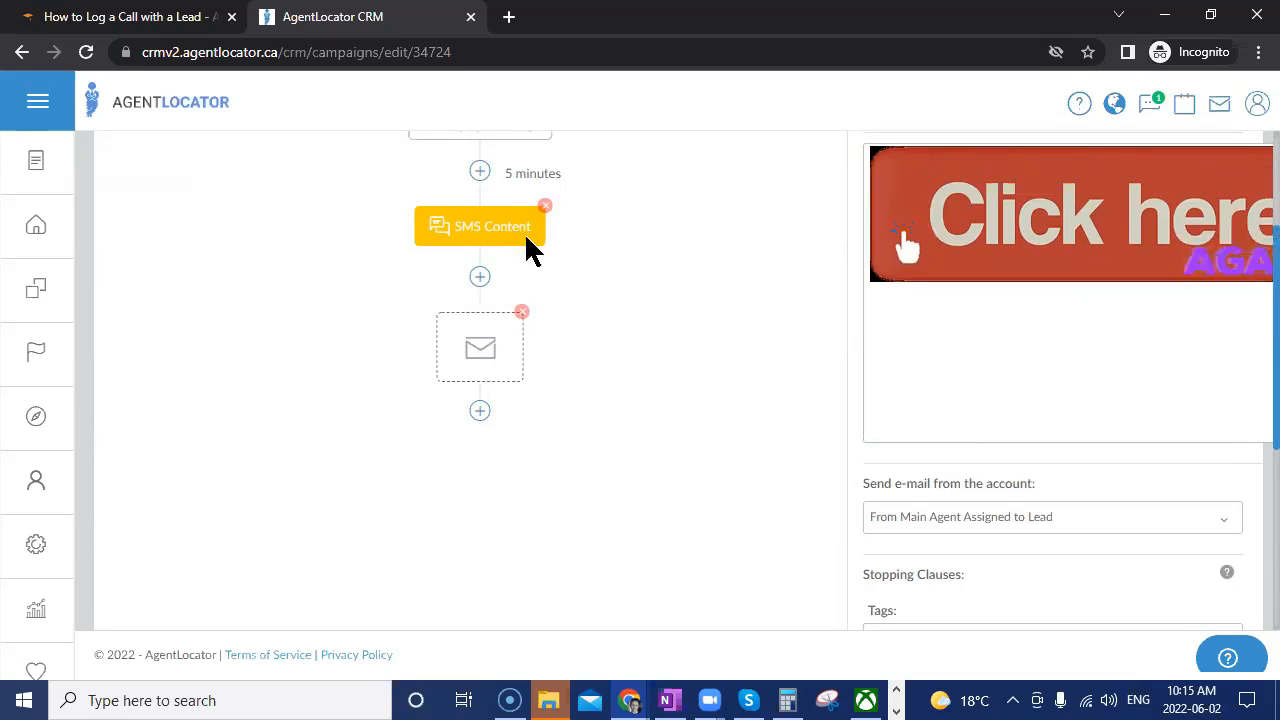
scroll(1249, 620, "down", 4)
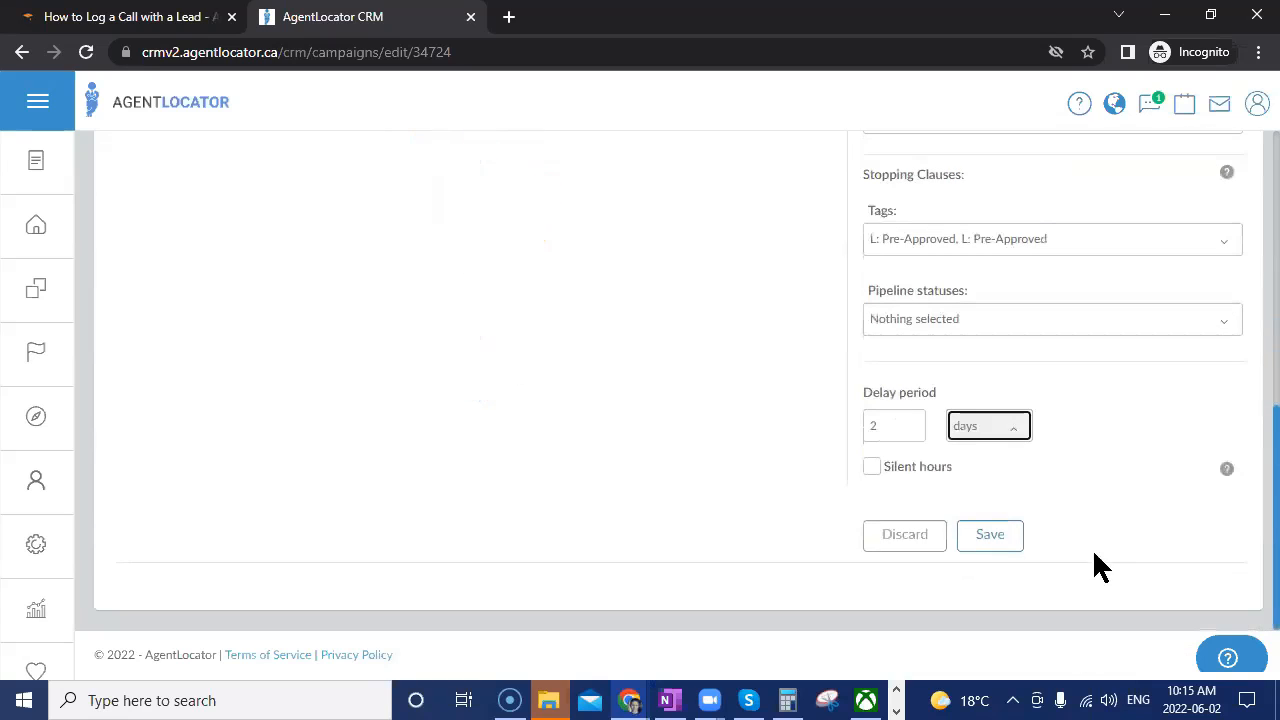
Choose 'welcome template' as the e-mail content and save the e-mail step.
left_click(972, 546)
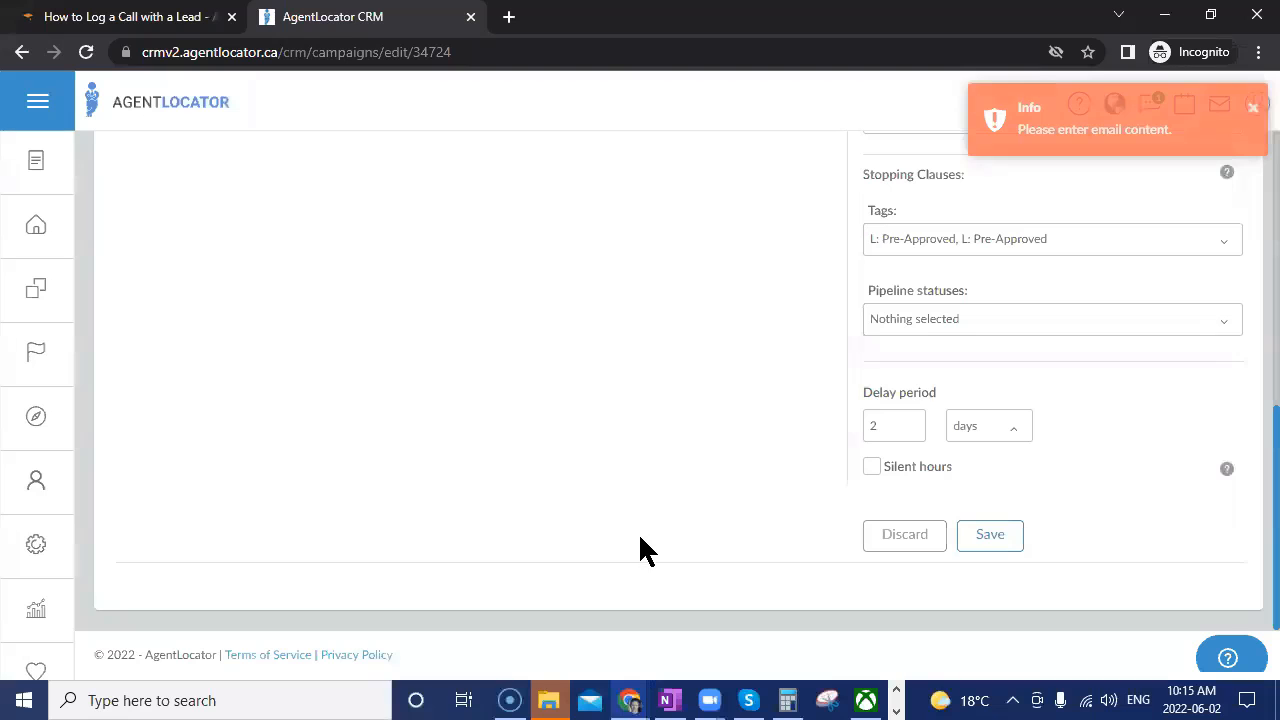
scroll(1070, 560, "up", 5)
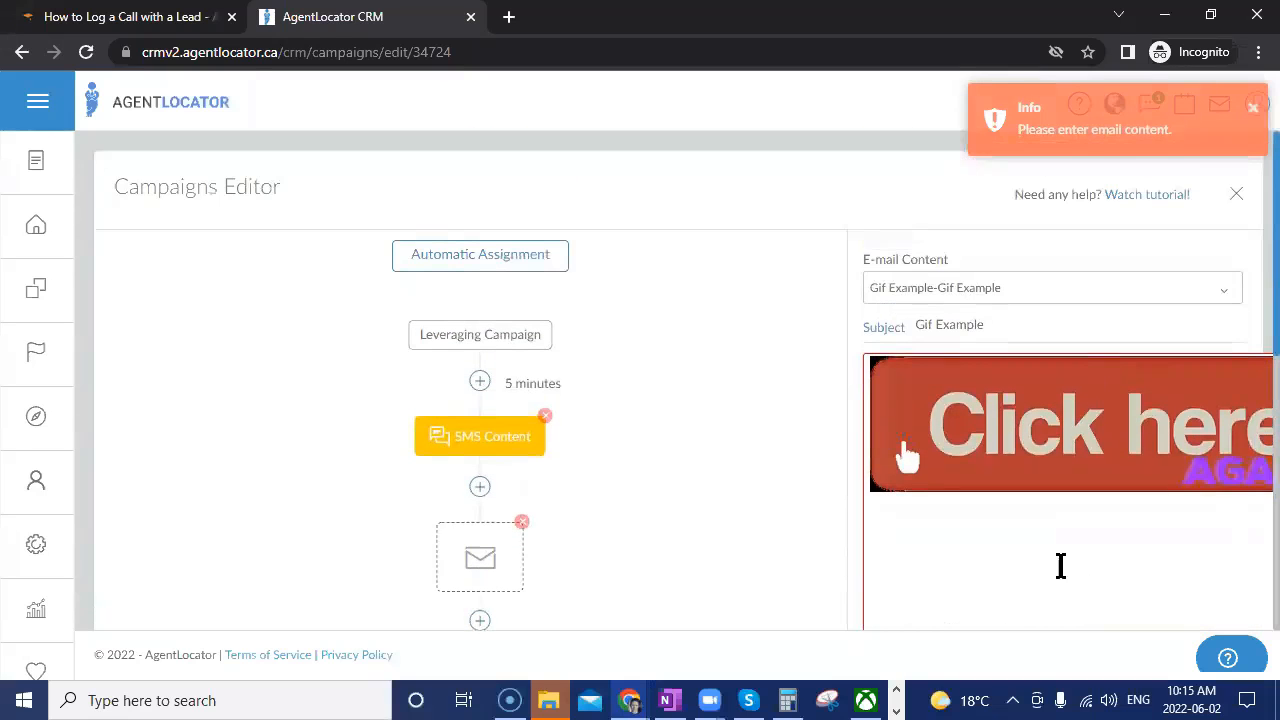
left_click(1029, 289)
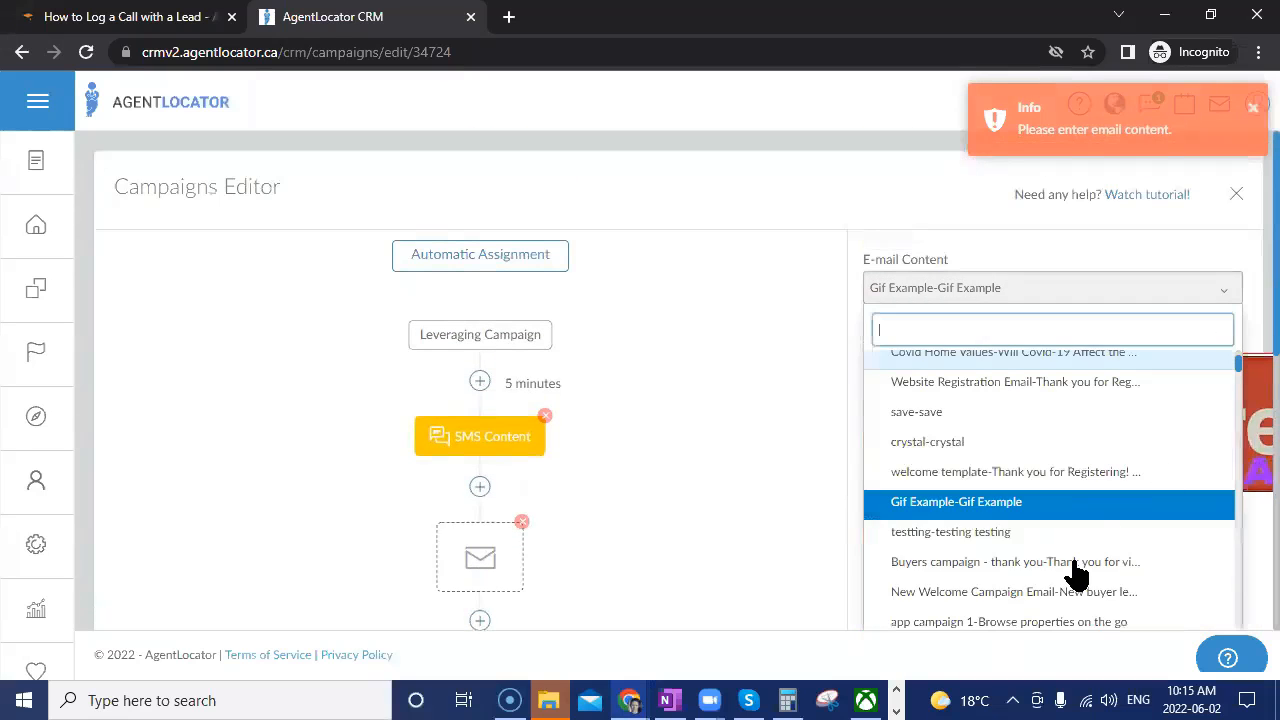
left_click(957, 474)
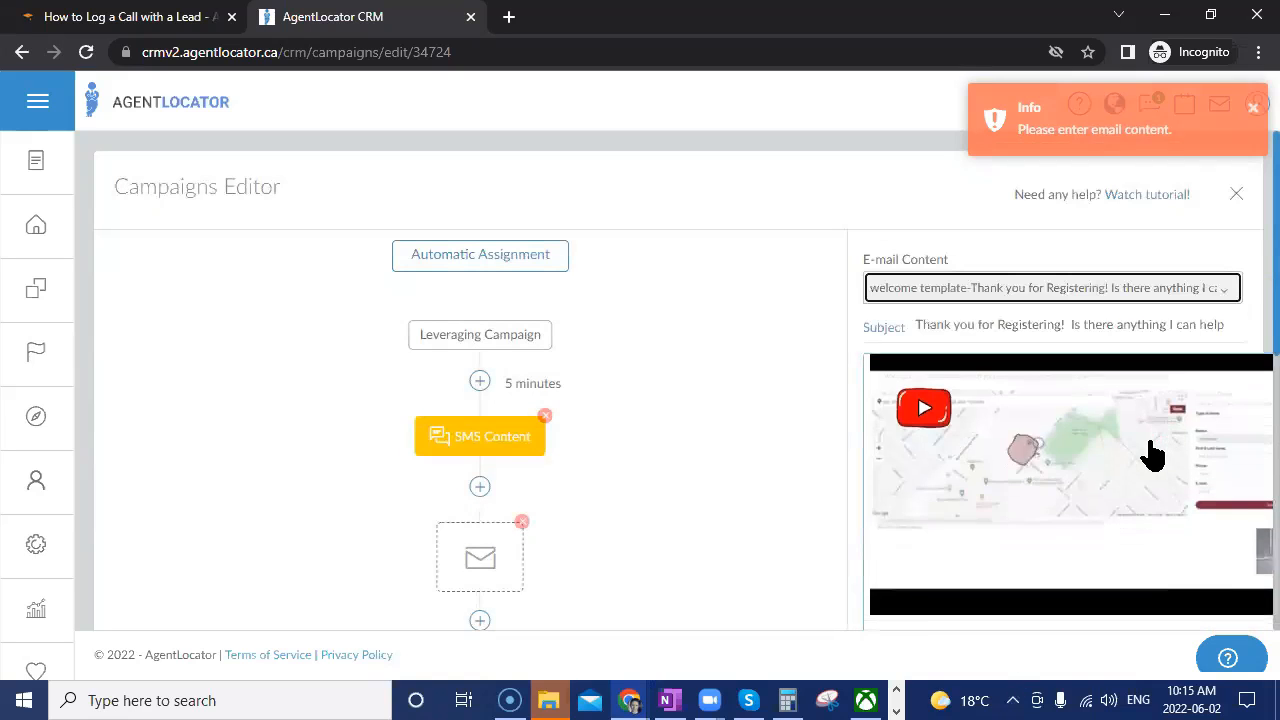
scroll(1114, 510, "down", 6)
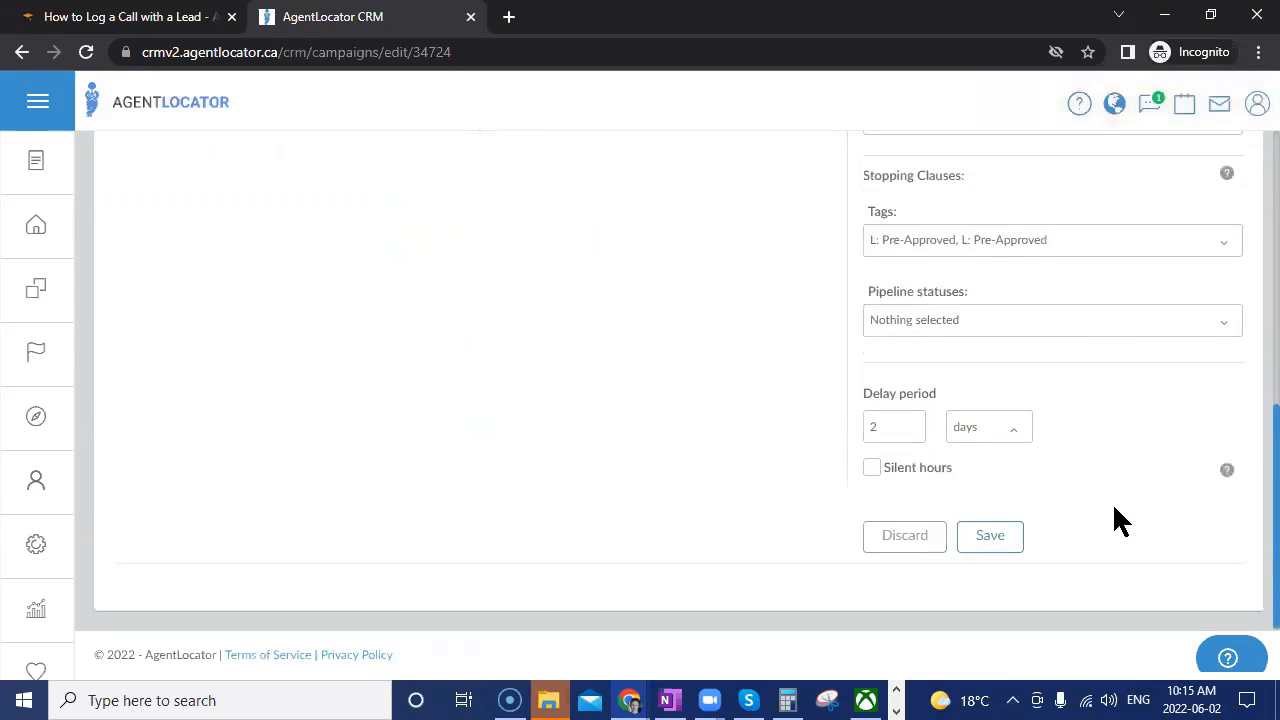
left_click(995, 538)
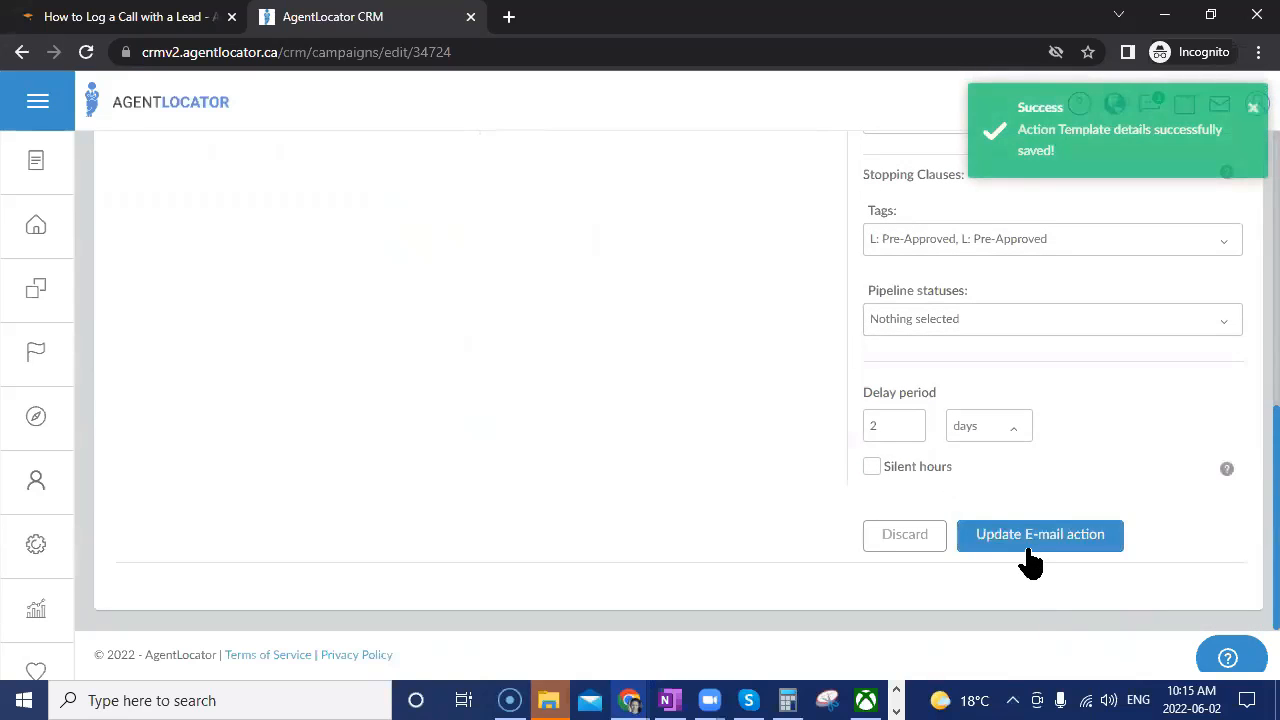
scroll(1030, 562, "up", 5)
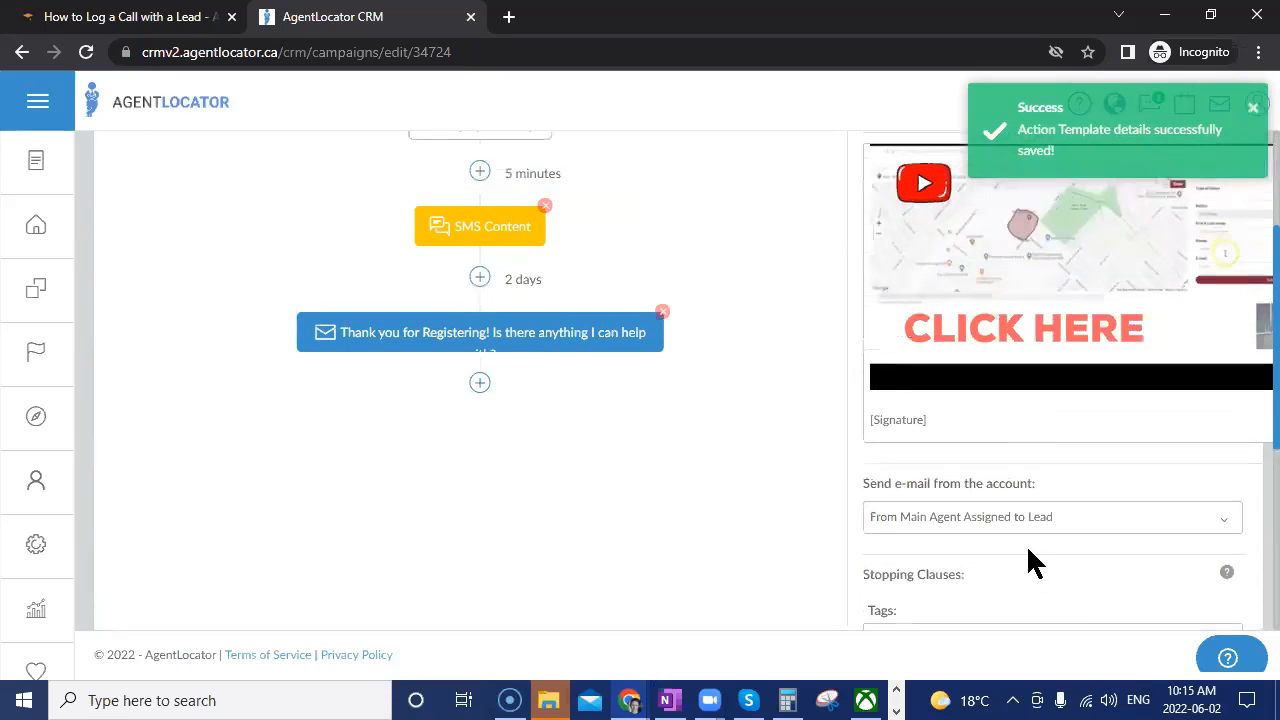
scroll(1020, 592, "up", 1)
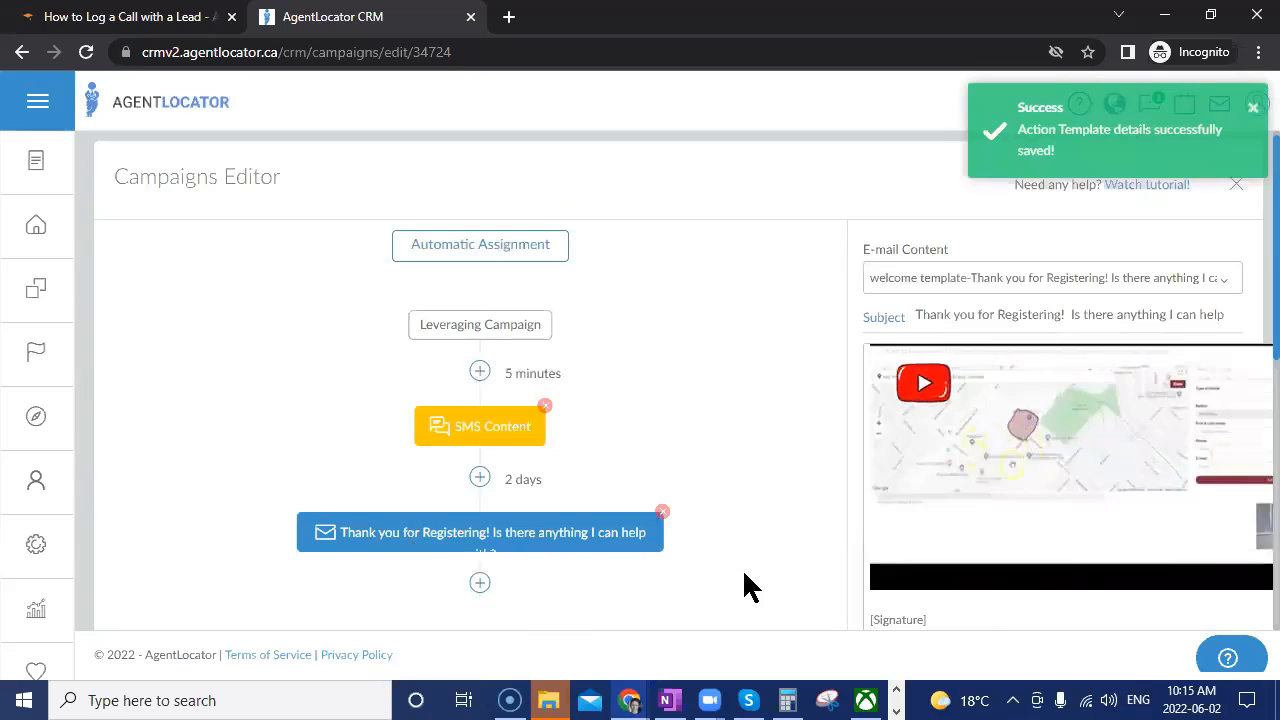
scroll(742, 568, "down", 2)
Add a task step titled 'Test task' with details 'Campaign task' after the e-mail.
left_click(479, 386)
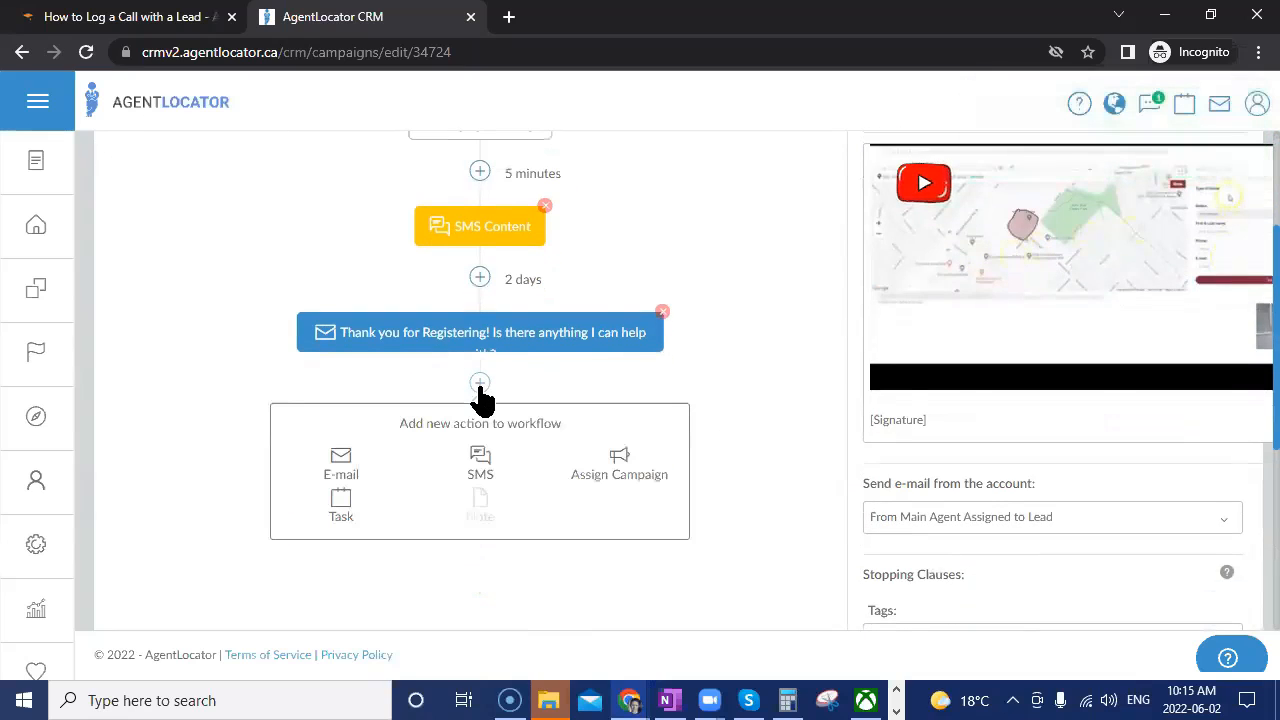
left_click(341, 505)
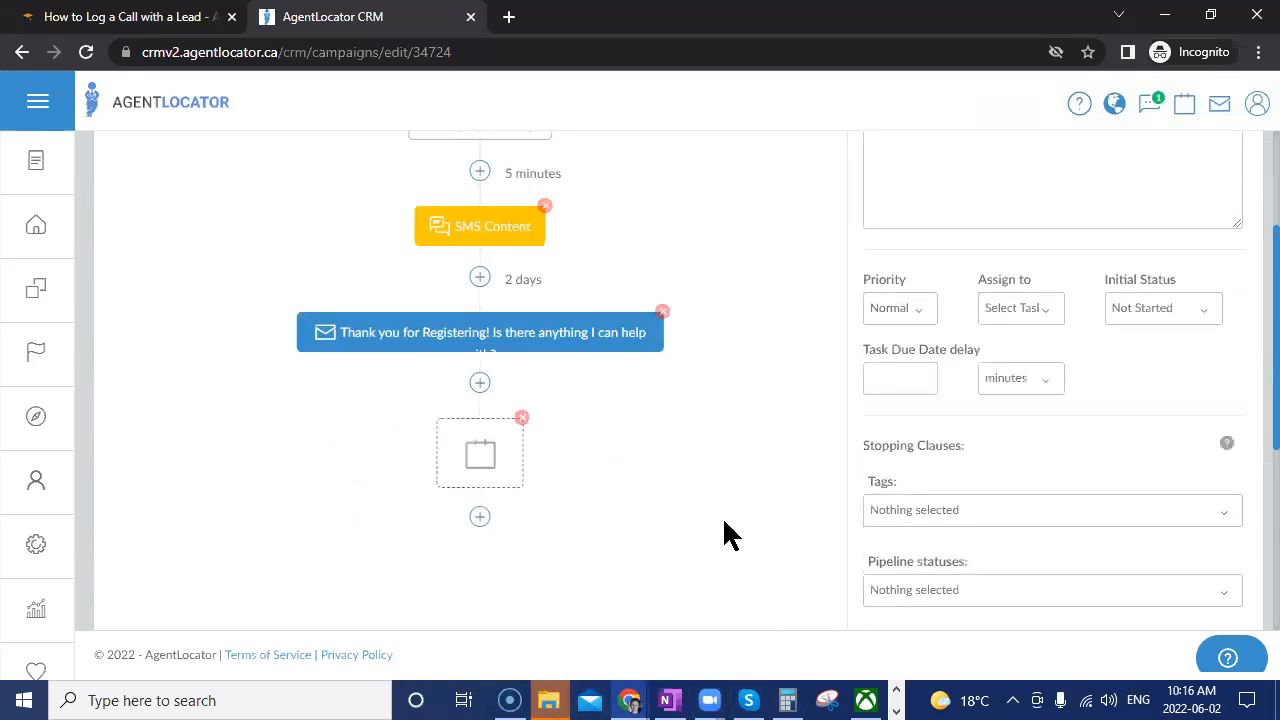
scroll(739, 529, "up", 2)
left_click(918, 284)
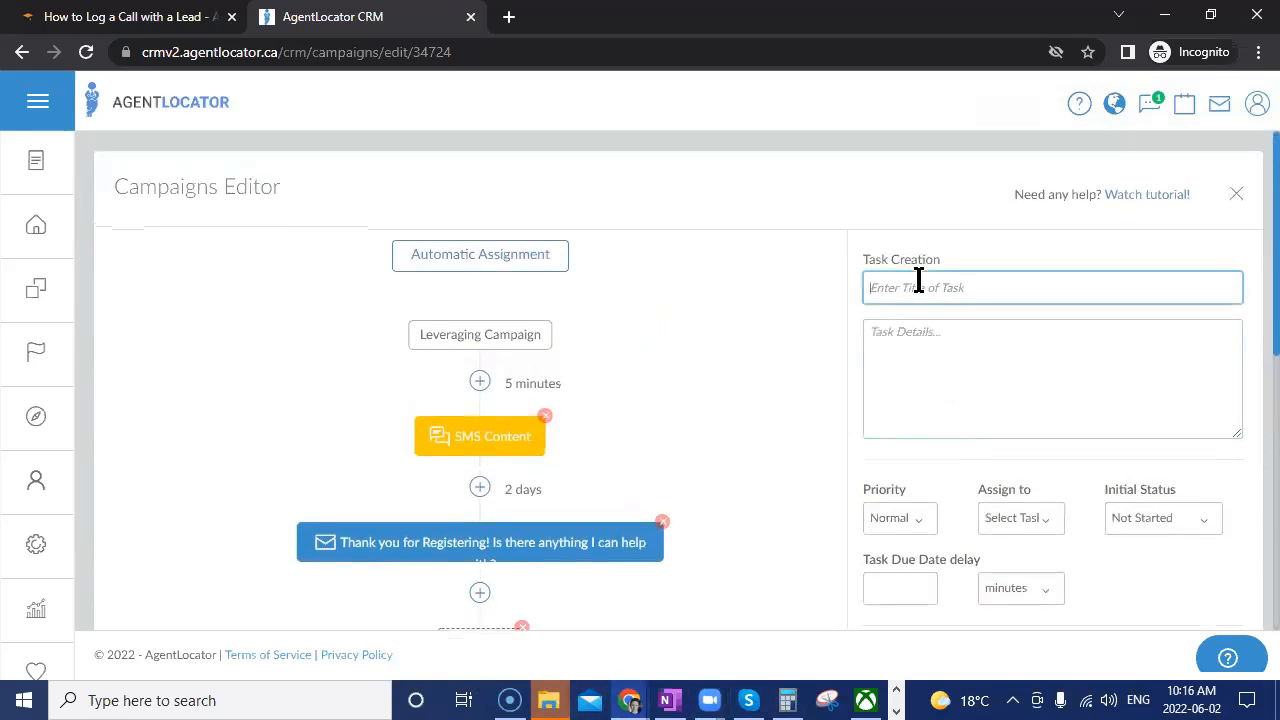
type("Tes")
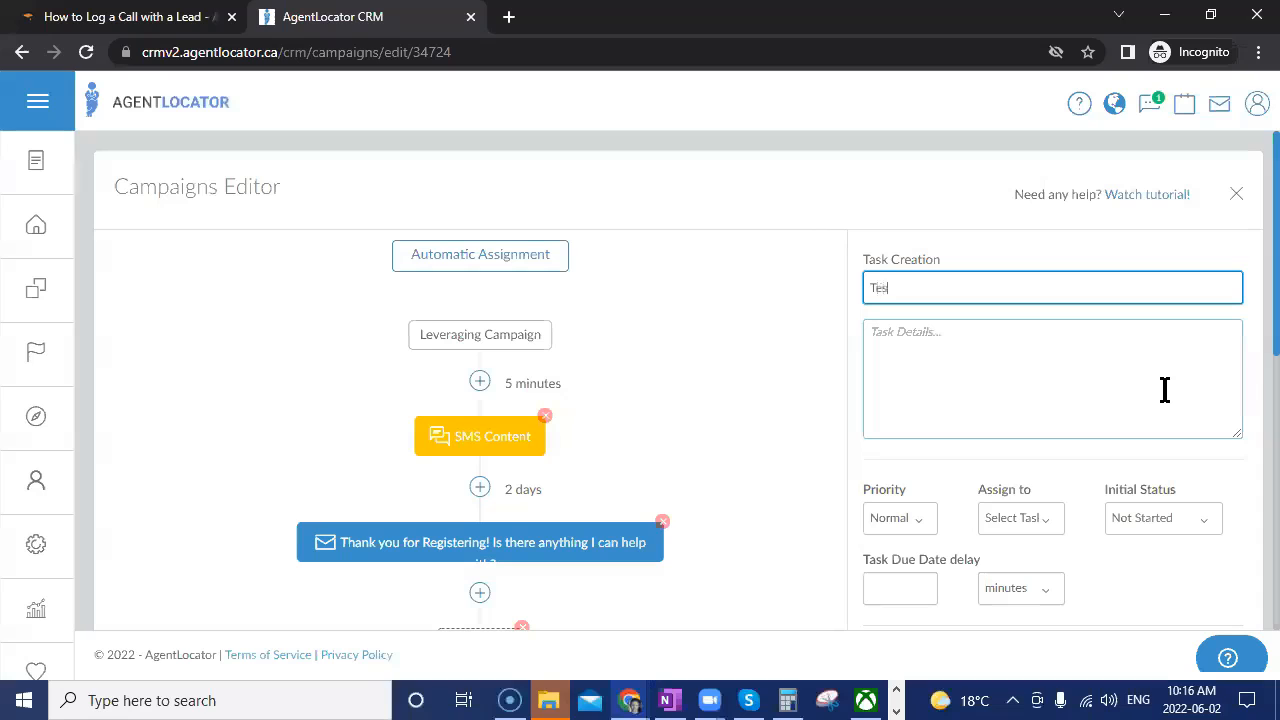
type("t task")
left_click(1165, 390)
type("Campaign task")
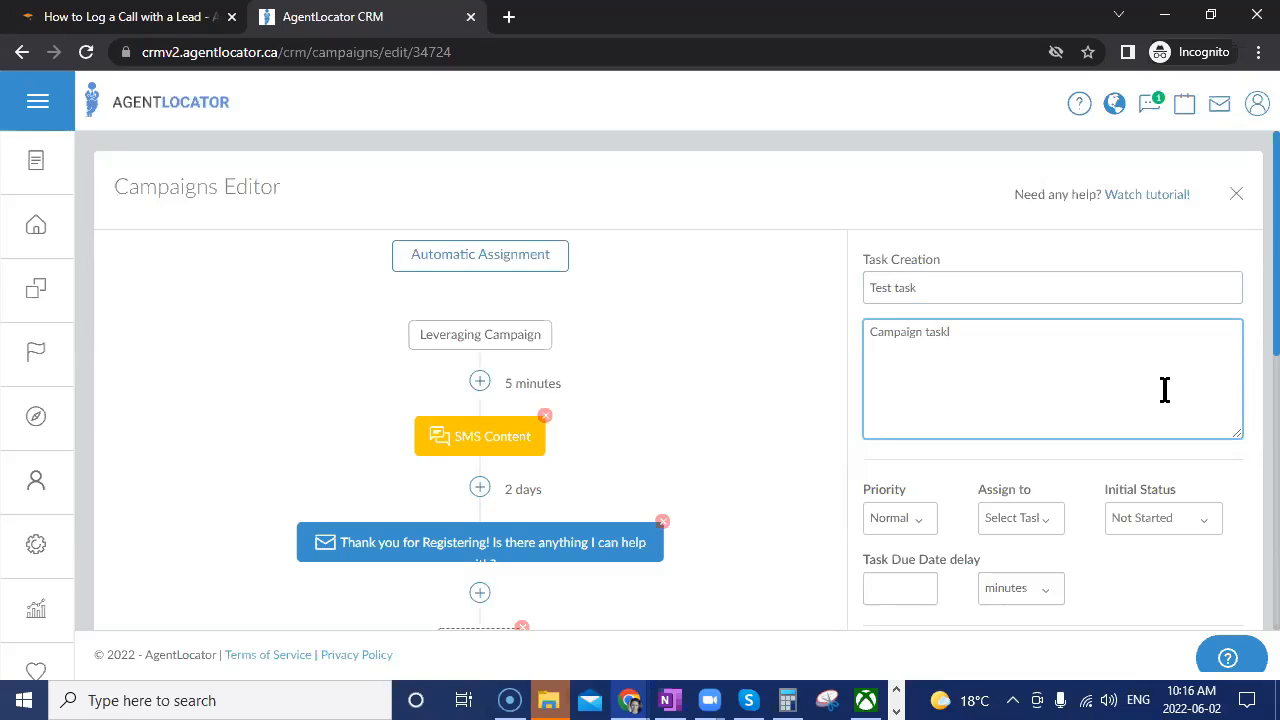
type("l")
key("BackSpace")
Assign the task to an agent, keep status Not Started, and set due date delay 1.
scroll(1100, 510, "down", 2)
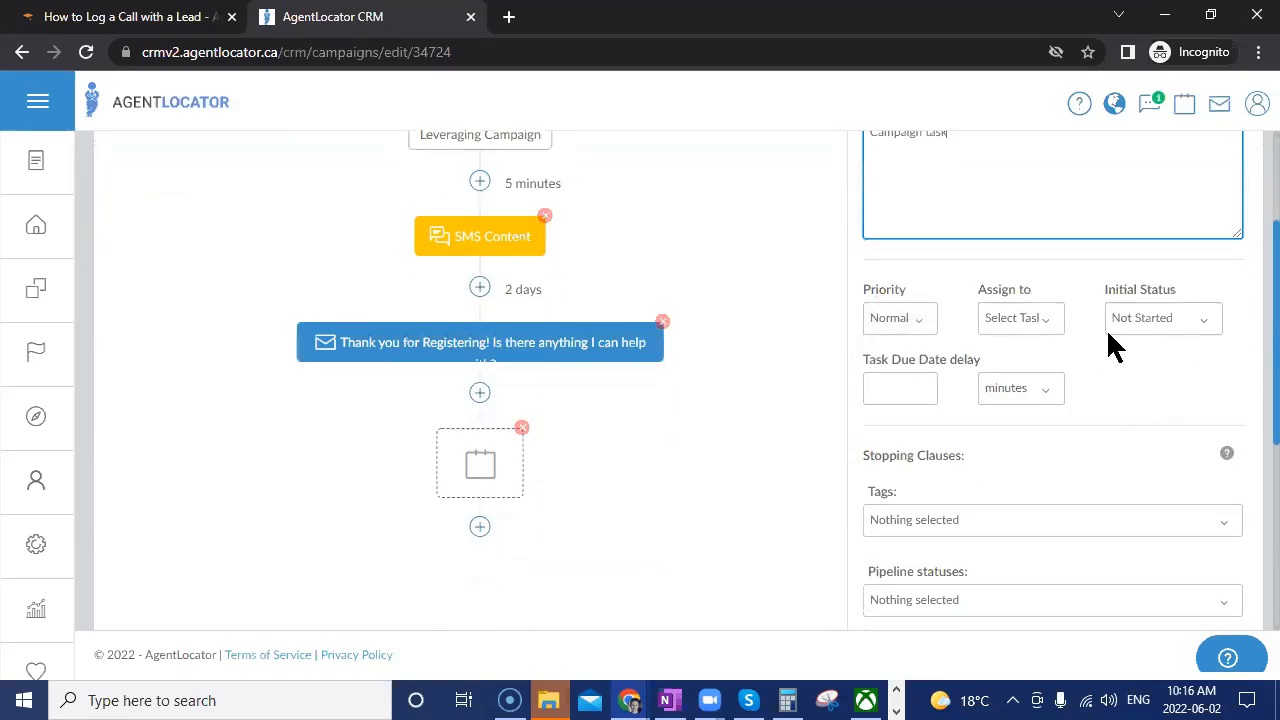
left_click(1050, 320)
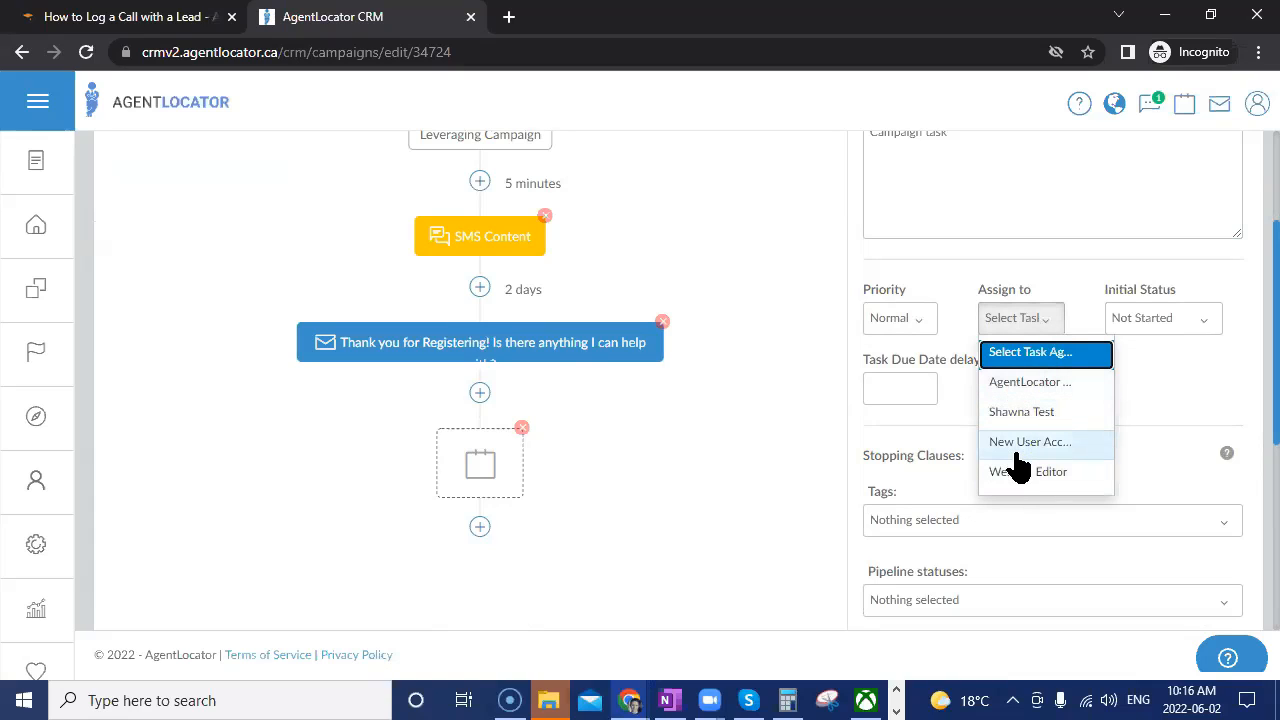
left_click(1040, 381)
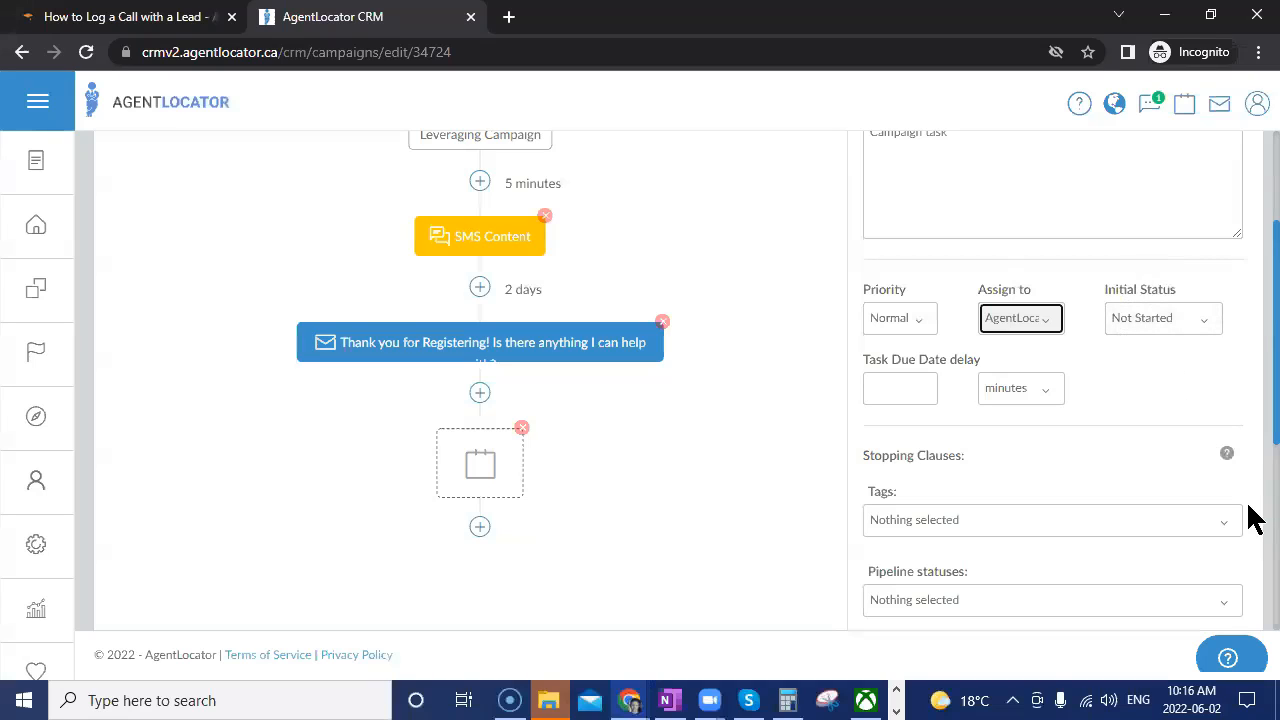
left_click(1166, 316)
left_click(1166, 316)
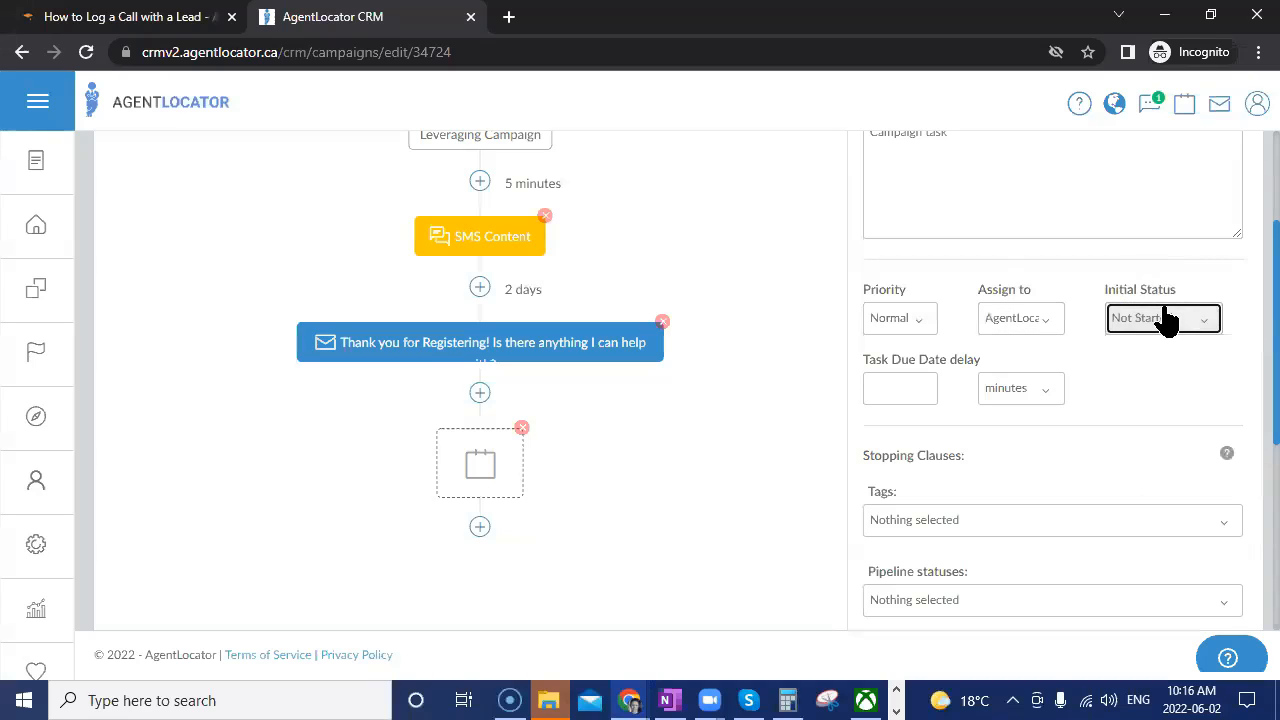
left_click(905, 389)
type("1")
left_click(1120, 388)
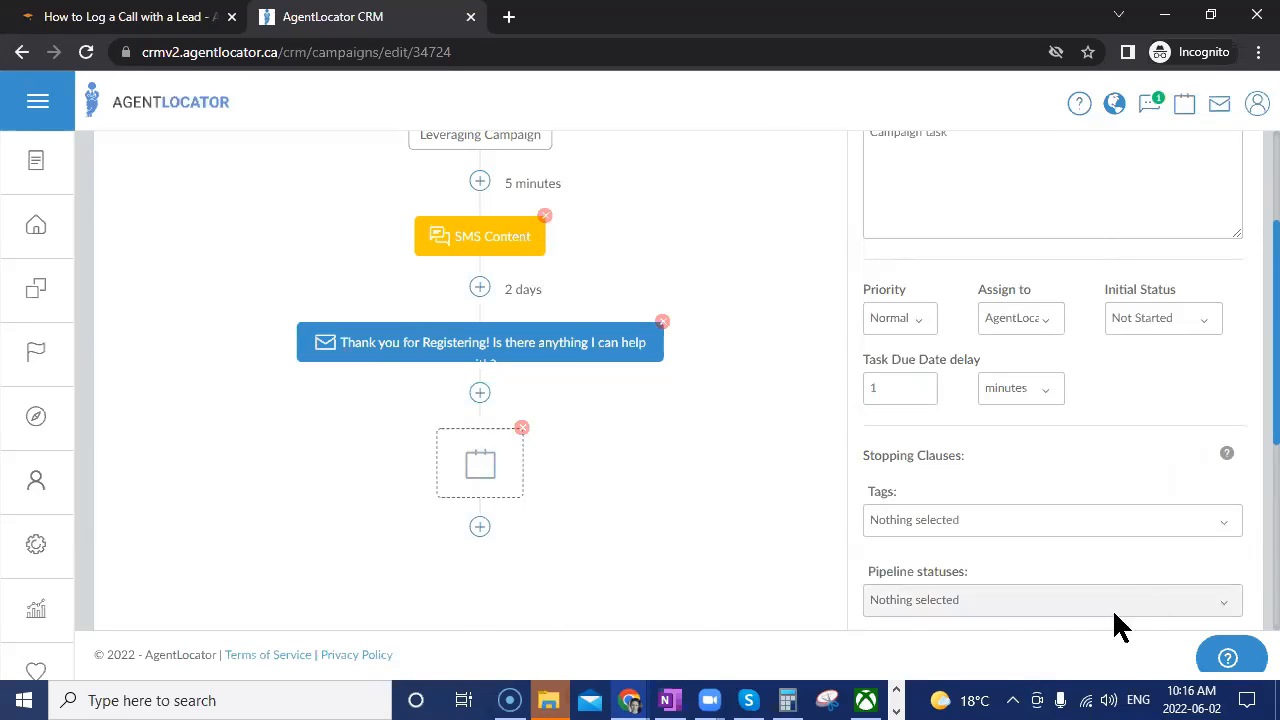
scroll(1045, 597, "down", 1)
scroll(1045, 597, "down", 2)
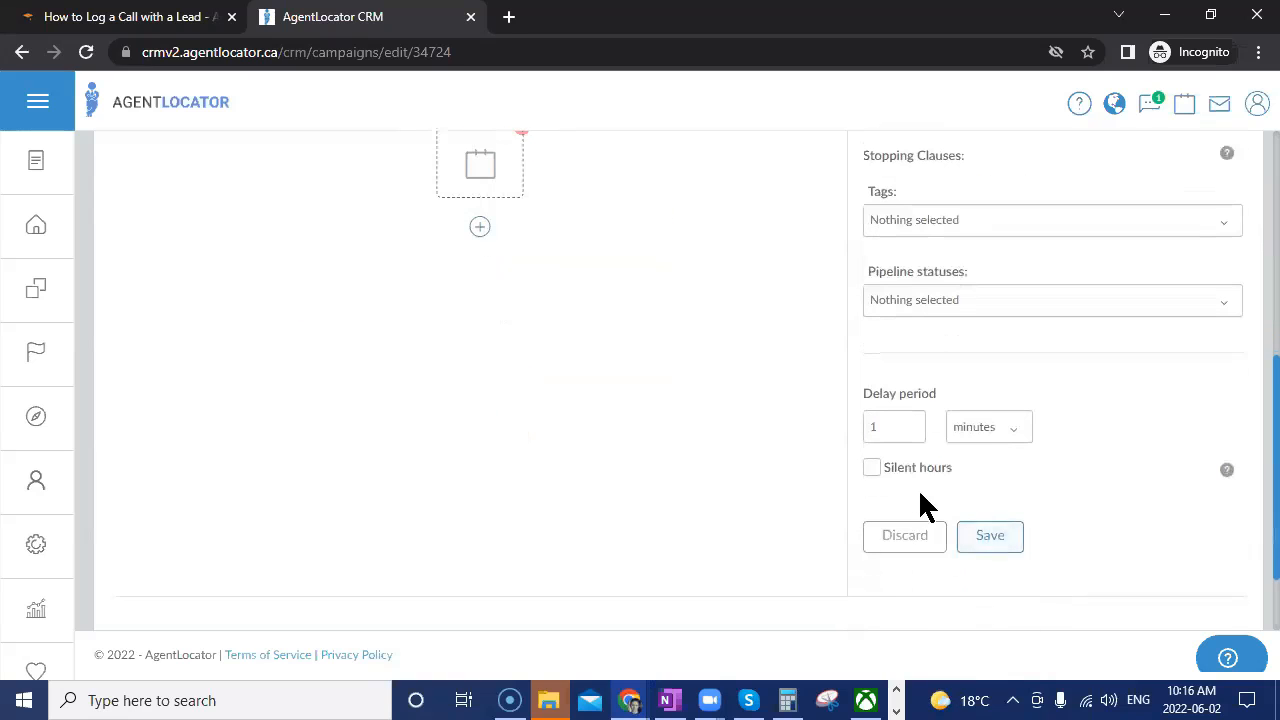
scroll(762, 552, "up", 2)
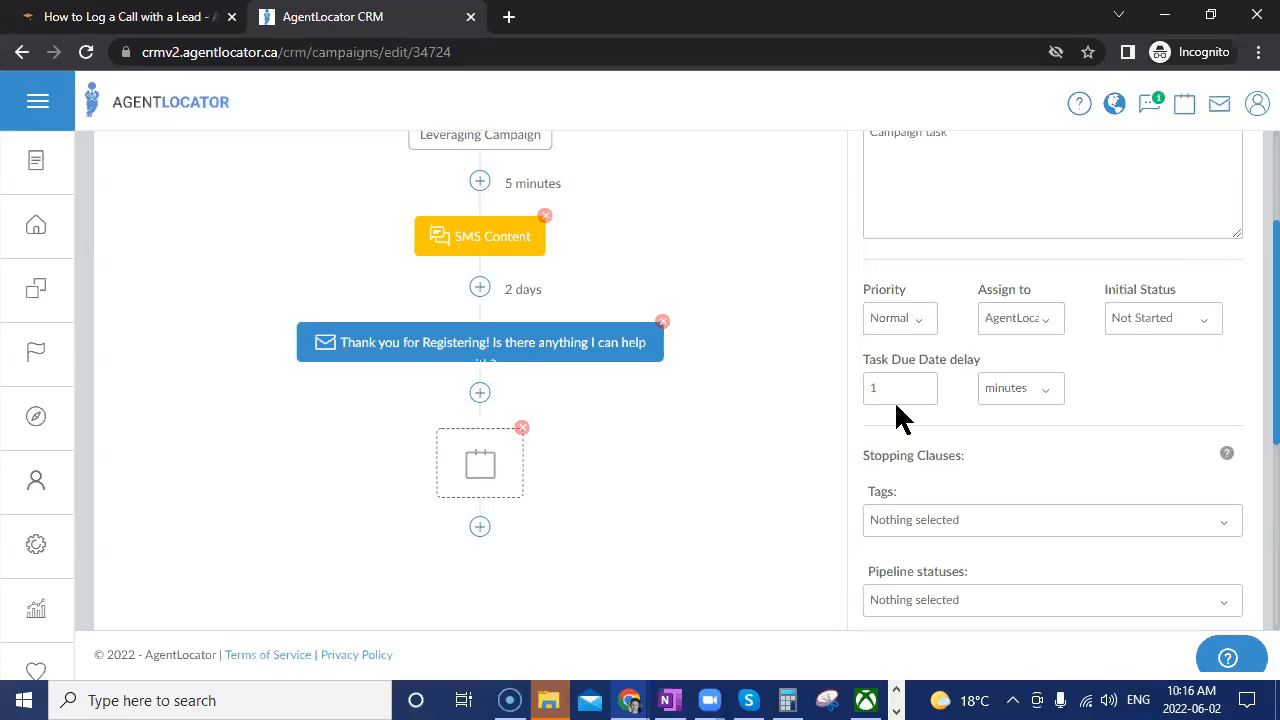
scroll(1116, 532, "down", 2)
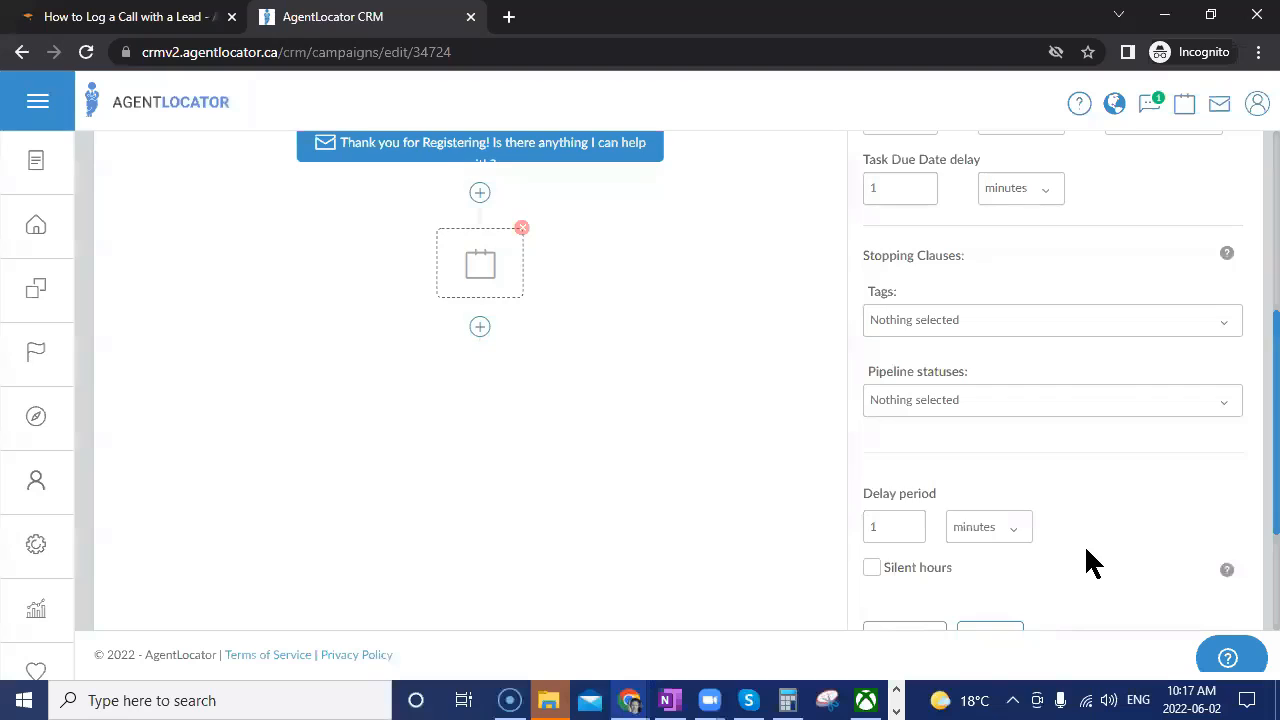
scroll(1084, 544, "down", 2)
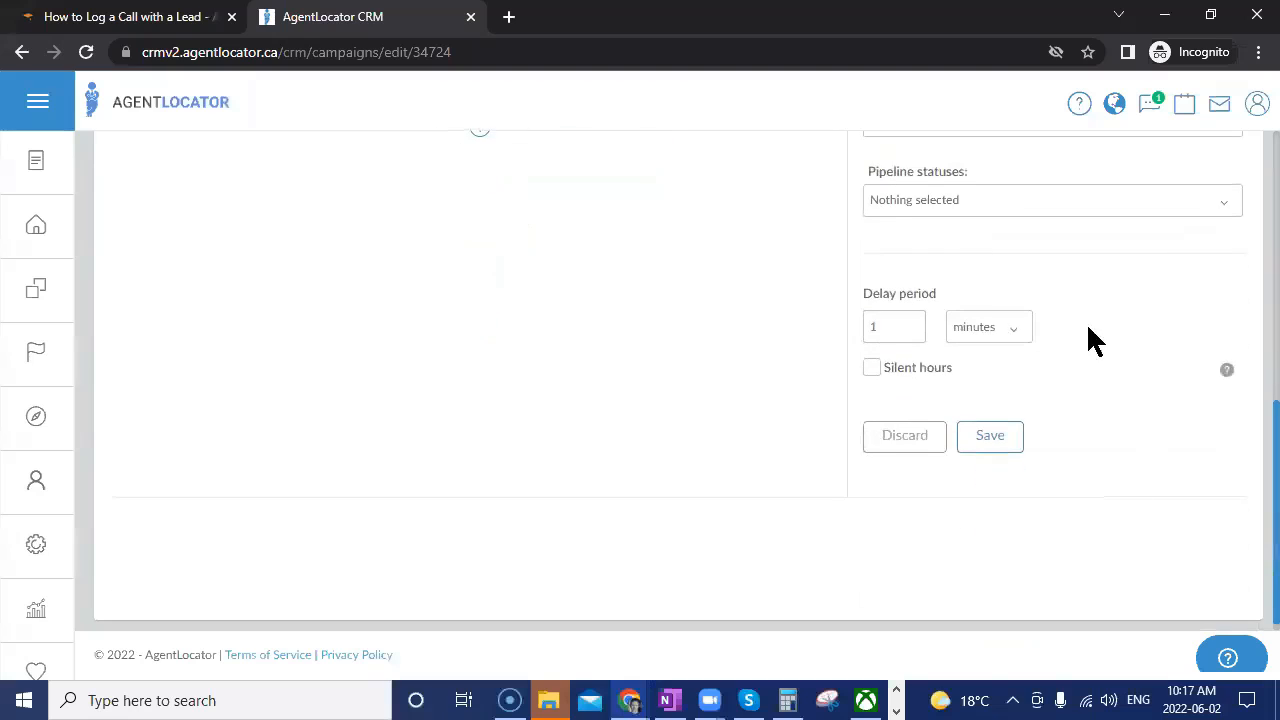
Set the Test task's delay to 4 hours, save it, and add a step after it.
left_click(912, 323)
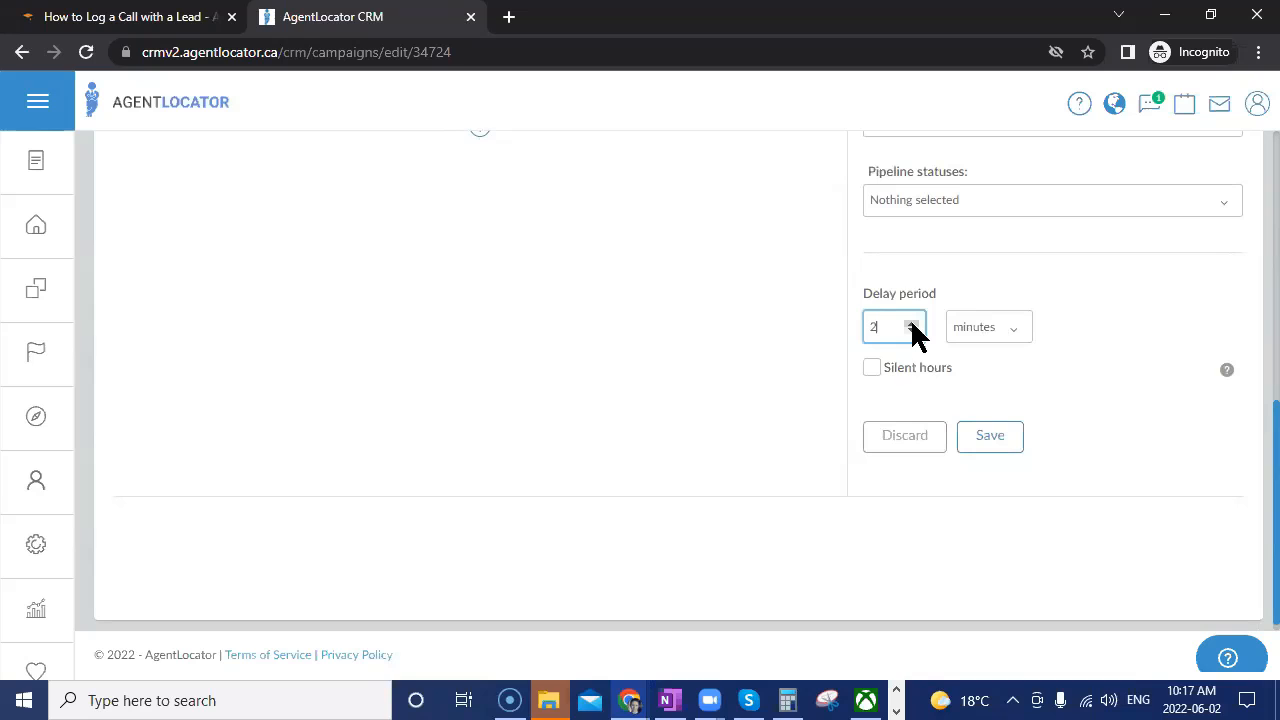
left_click(1022, 336)
left_click(993, 393)
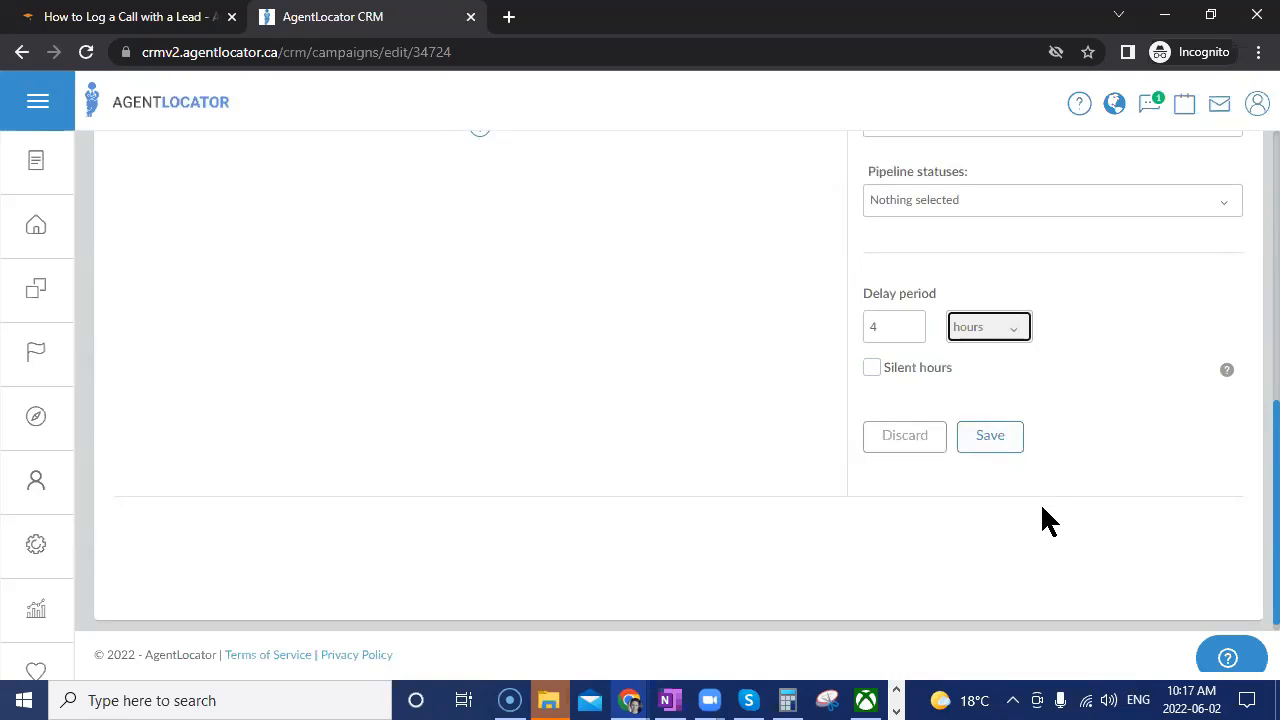
left_click(1015, 438)
scroll(1005, 570, "up", 4)
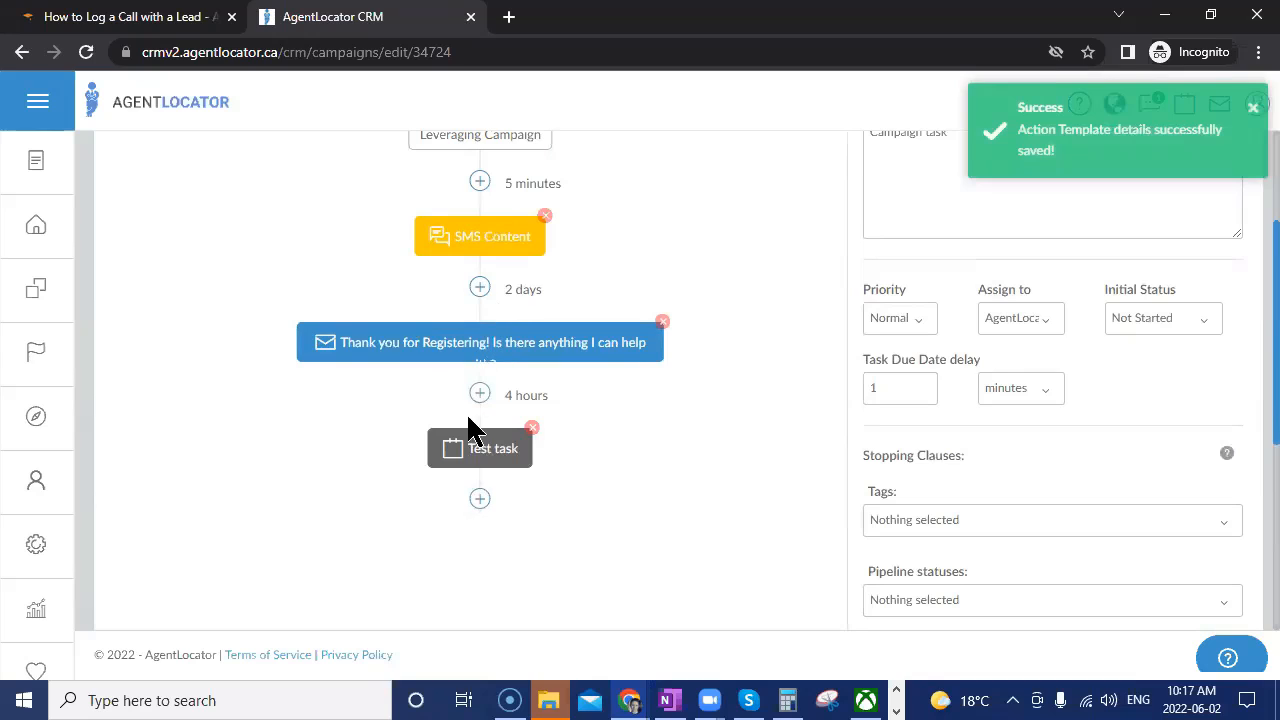
left_click(477, 502)
Make the new step an Assign Campaign action assigning the Bad Number Campaign.
left_click(606, 586)
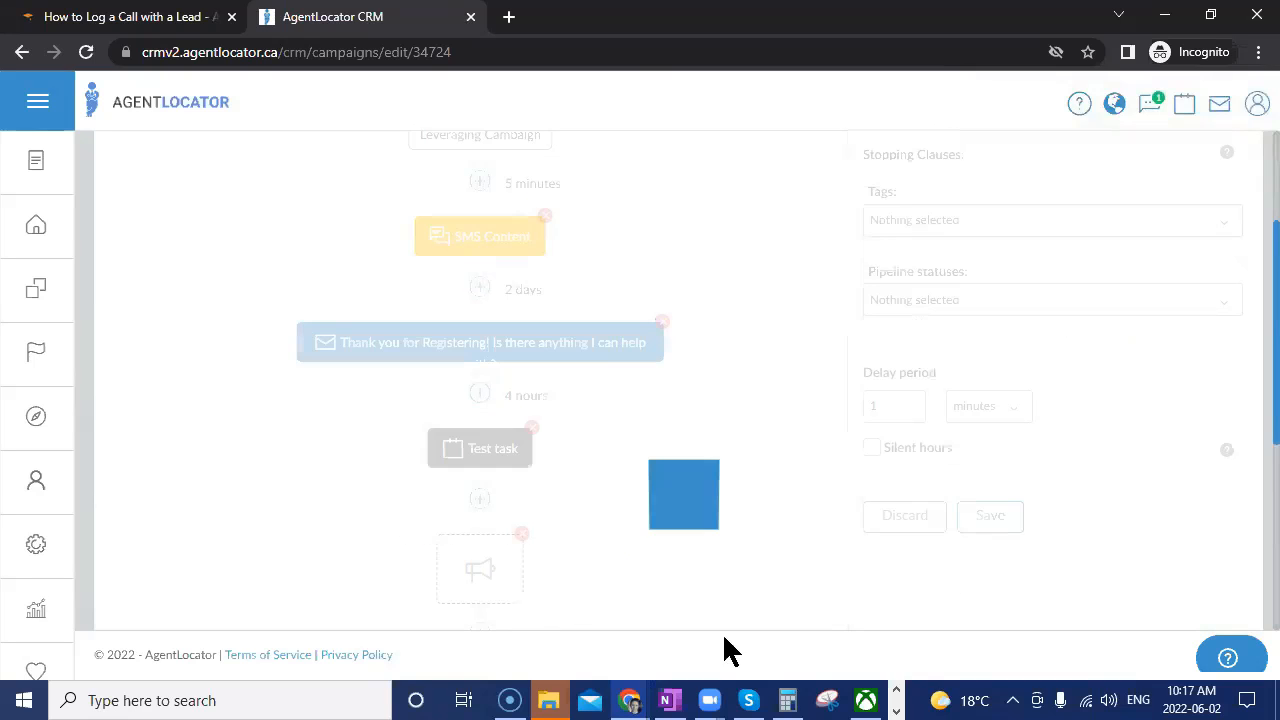
scroll(740, 617, "up", 2)
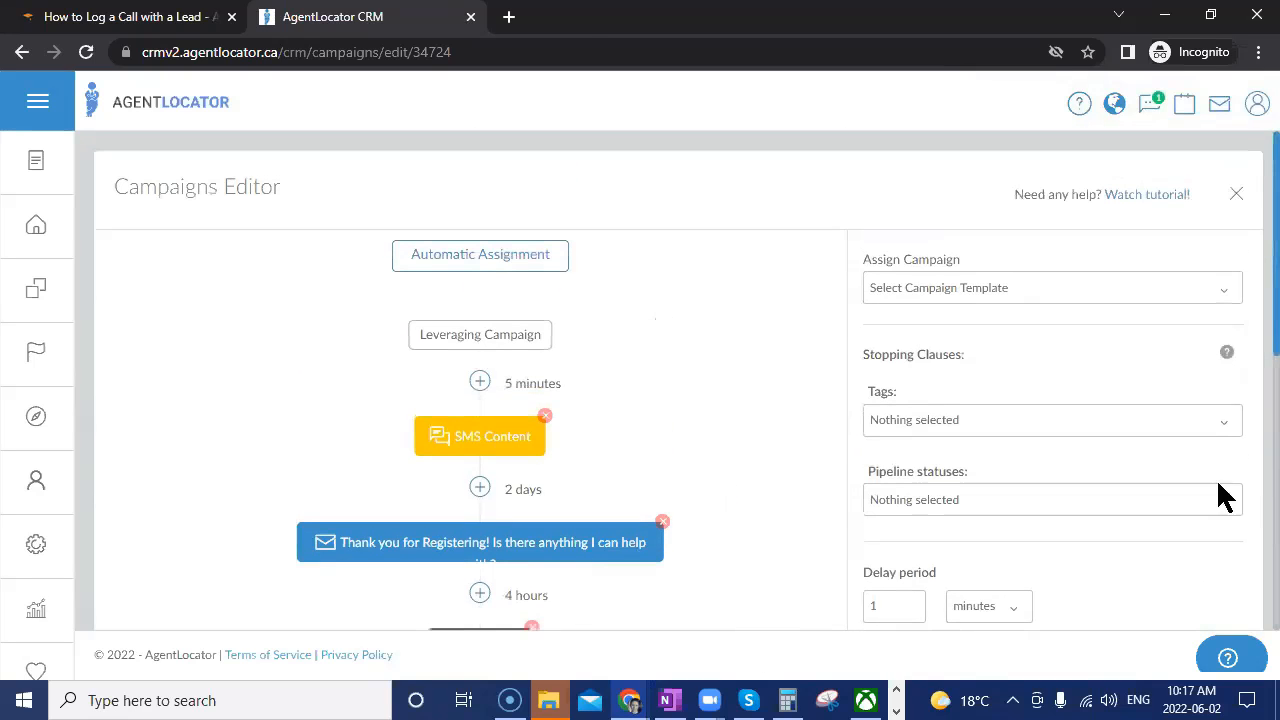
left_click(1040, 289)
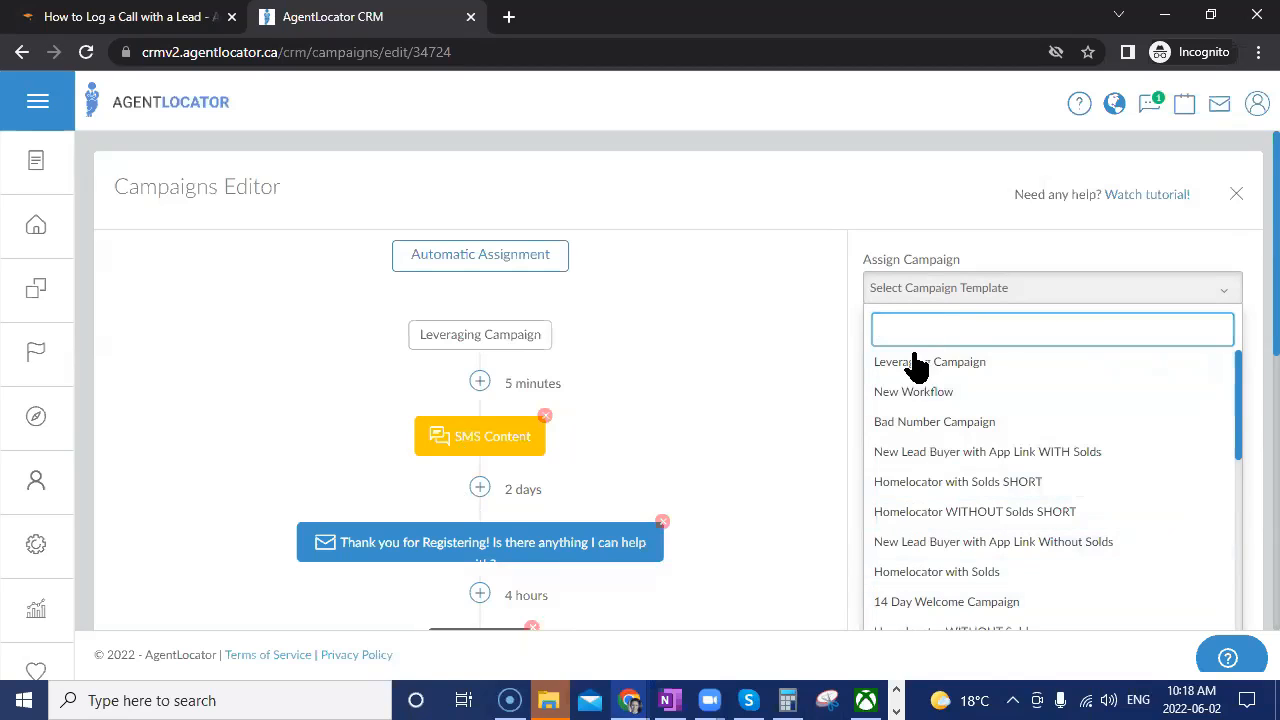
left_click(955, 424)
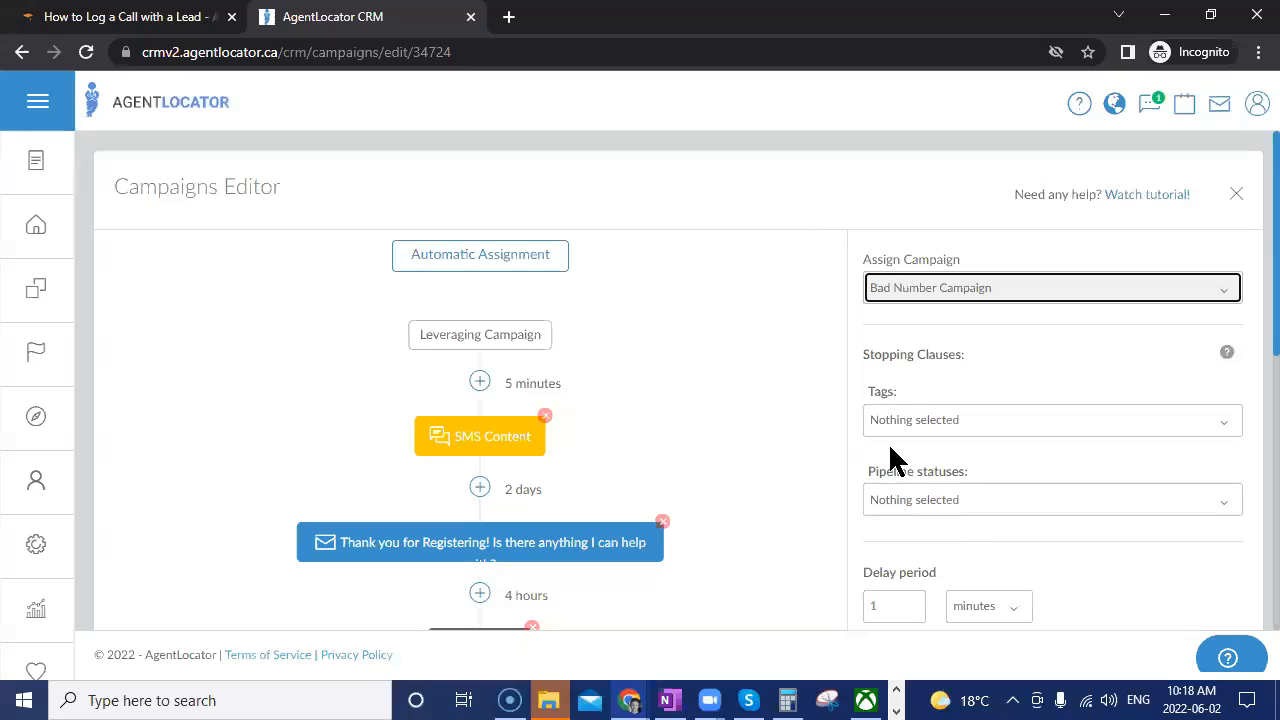
scroll(808, 436, "down", 1)
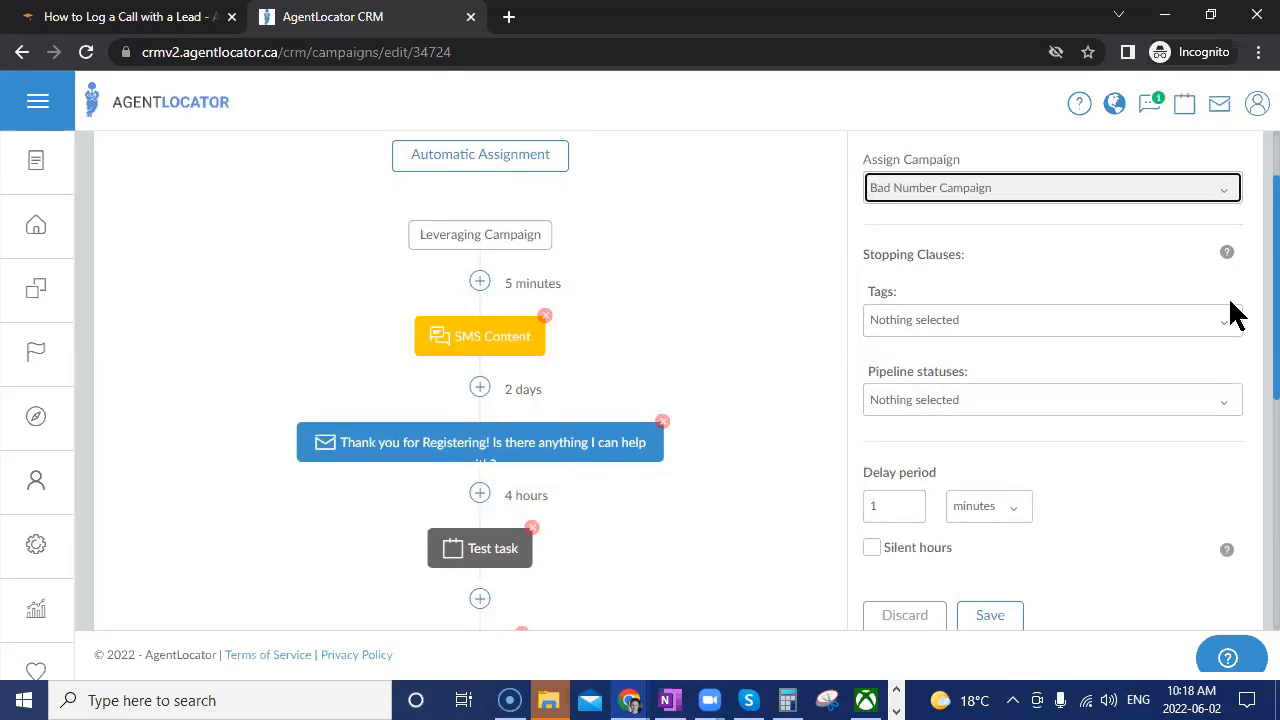
scroll(700, 500, "down", 2)
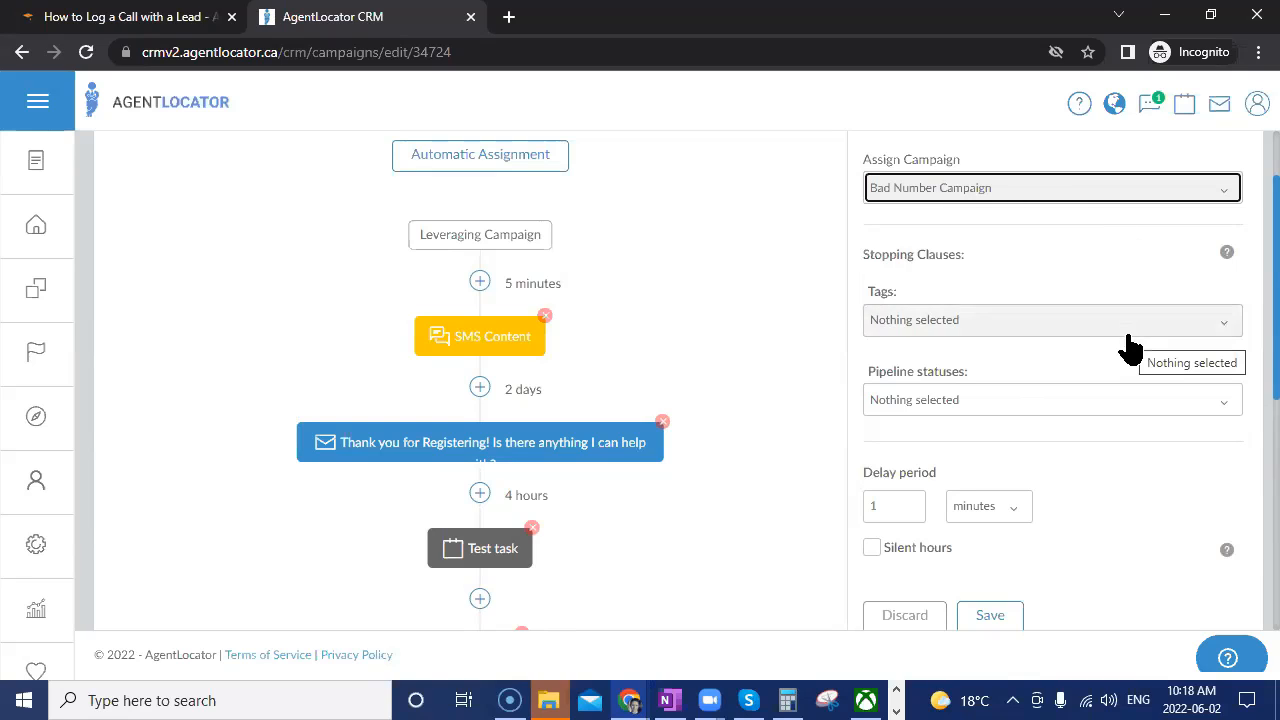
Set stopping pipeline statuses Made contact, Cold/Not Ready, Warm/Nurturing, Hot/Ready, Set meeting, Signed agreement, Showing, Sold.
left_click(933, 405)
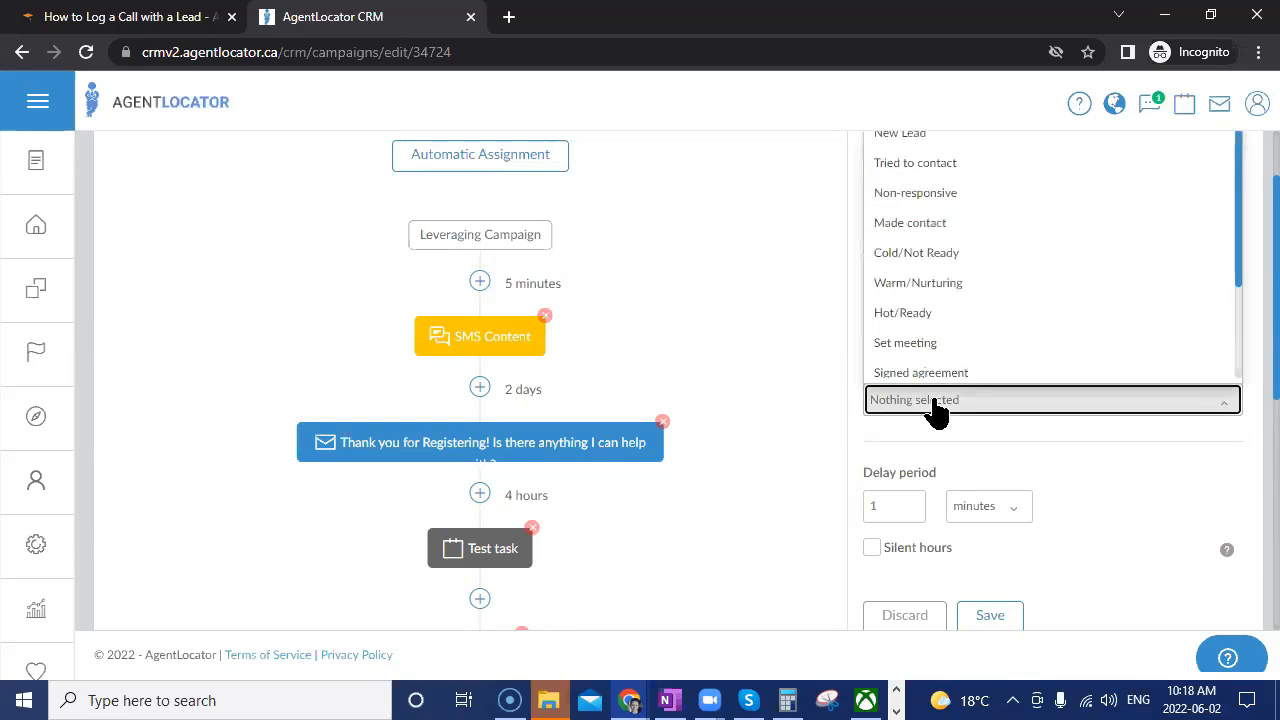
left_click(932, 224)
left_click(928, 254)
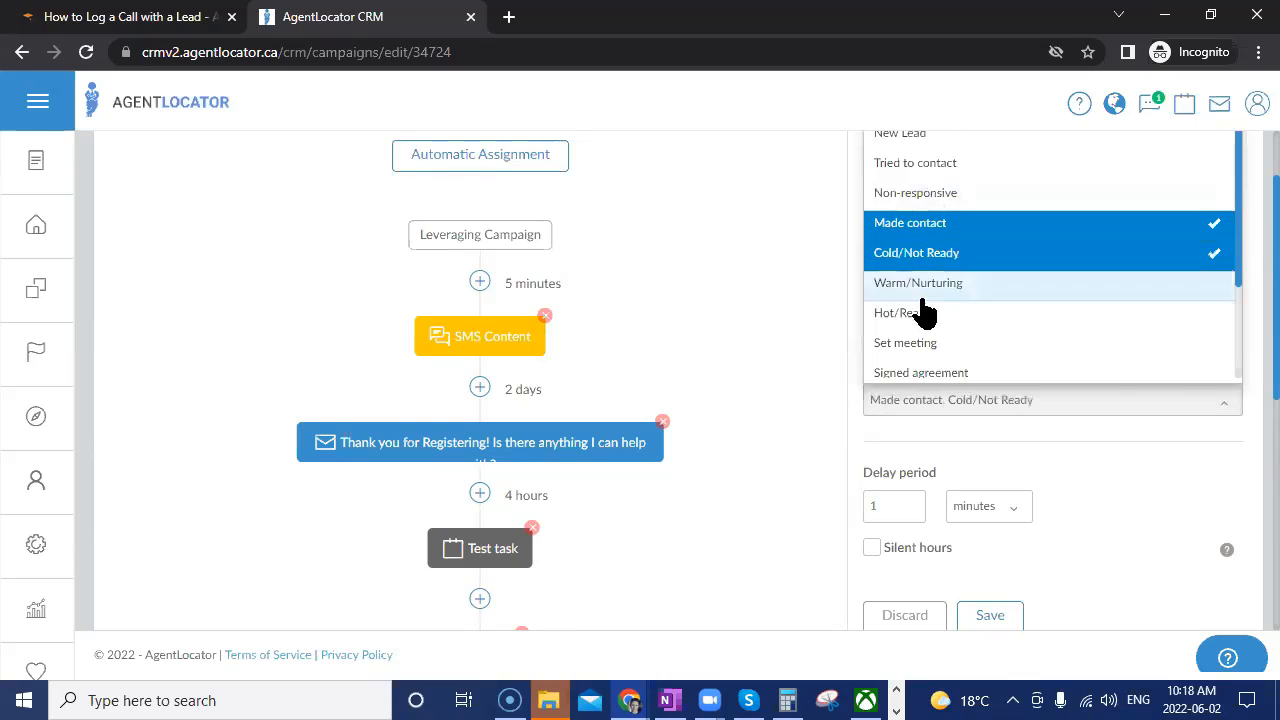
left_click(922, 284)
left_click(920, 314)
left_click(918, 343)
left_click(962, 371)
scroll(945, 345, "down", 1)
left_click(935, 303)
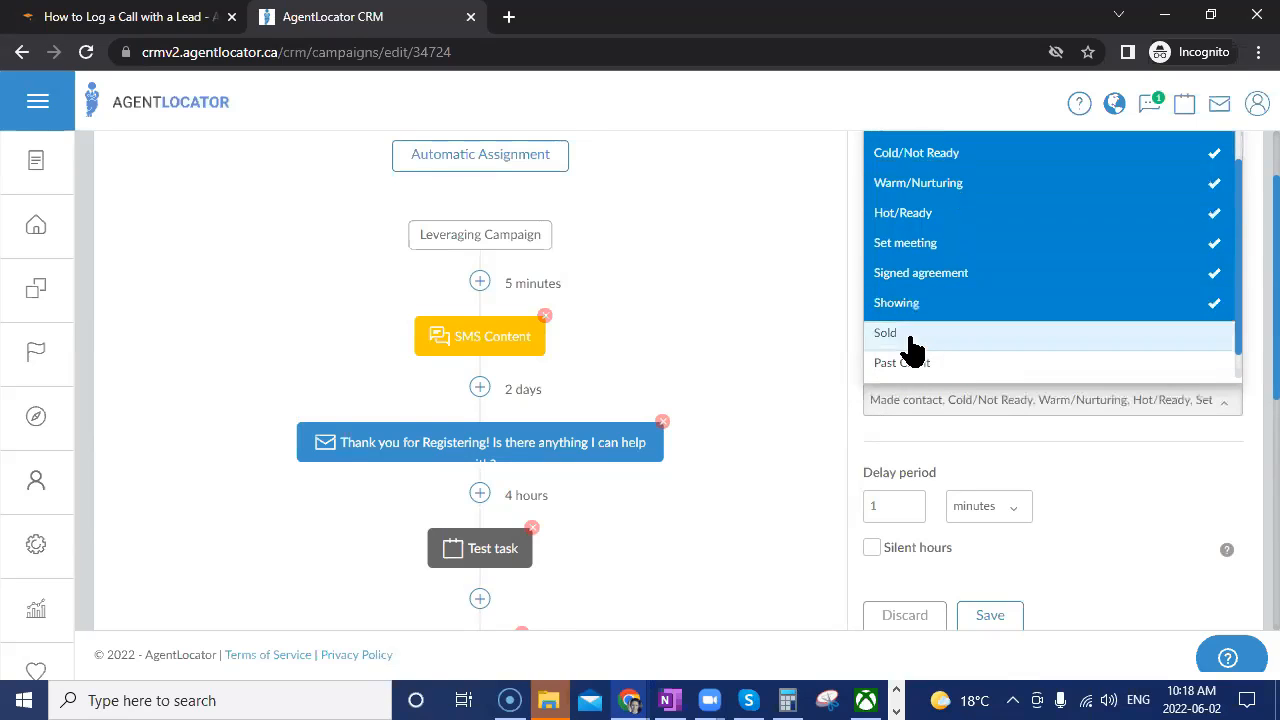
left_click(905, 333)
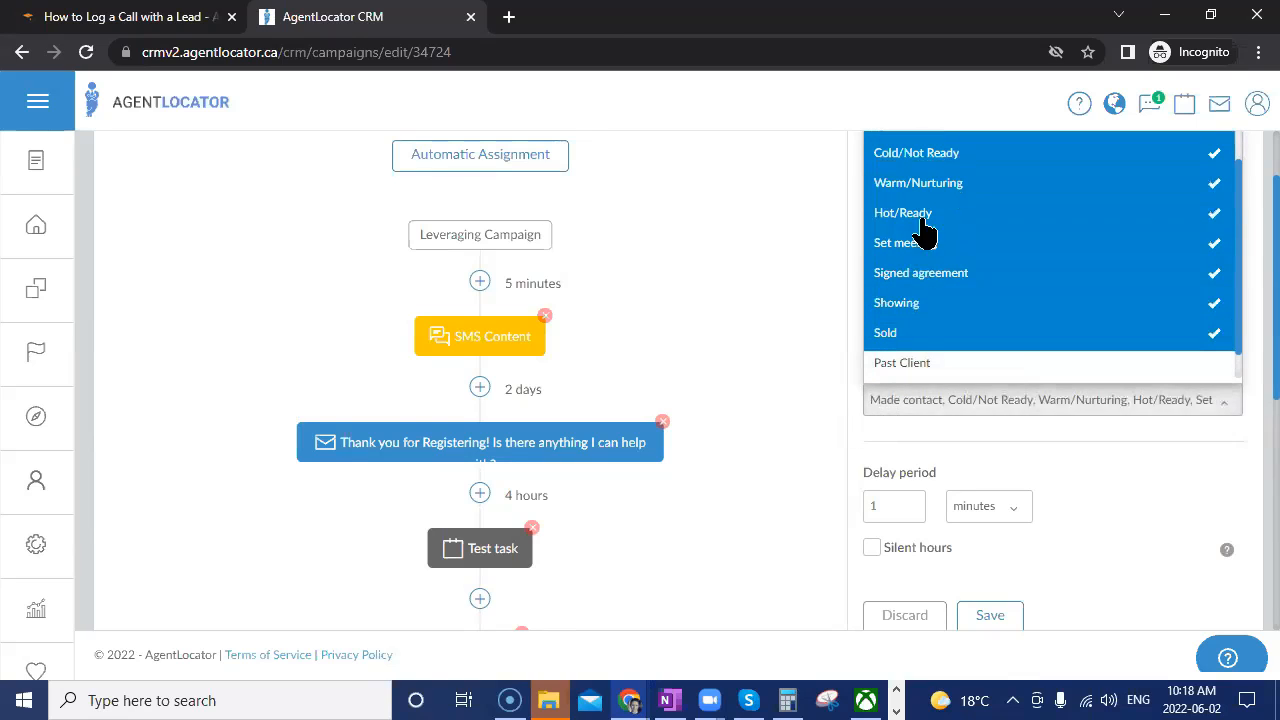
left_click(1080, 500)
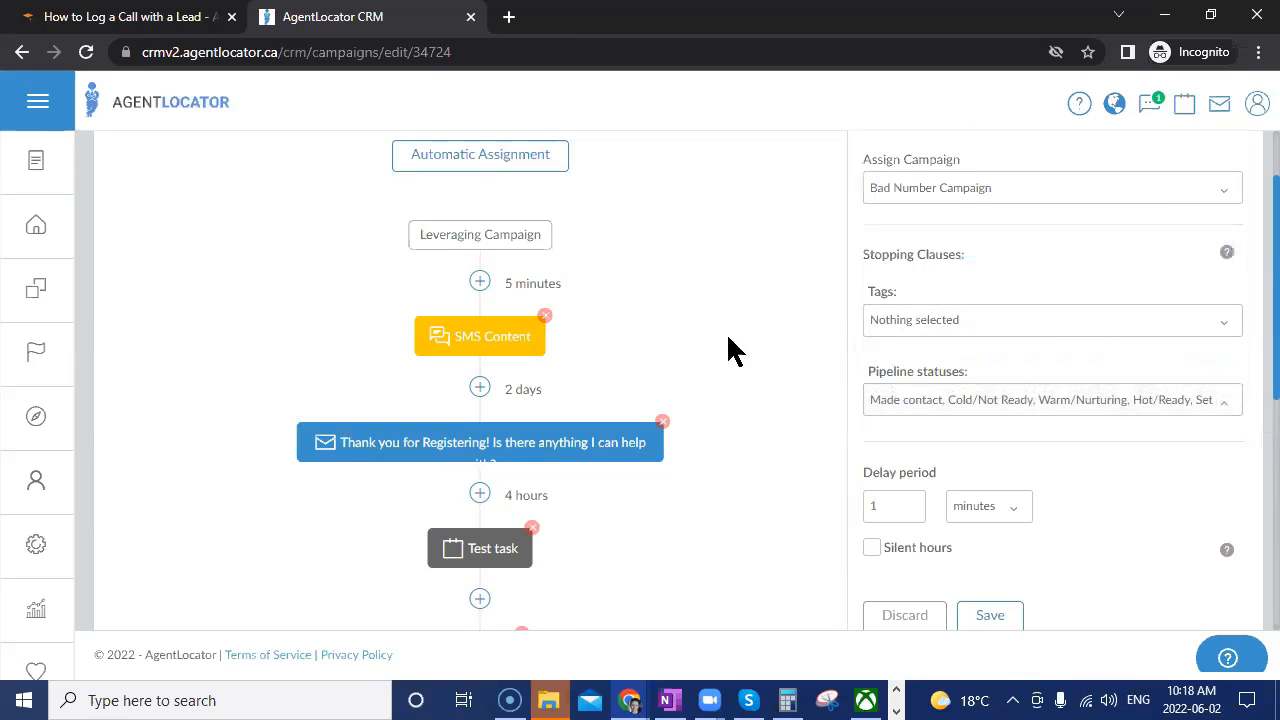
scroll(800, 510, "down", 2)
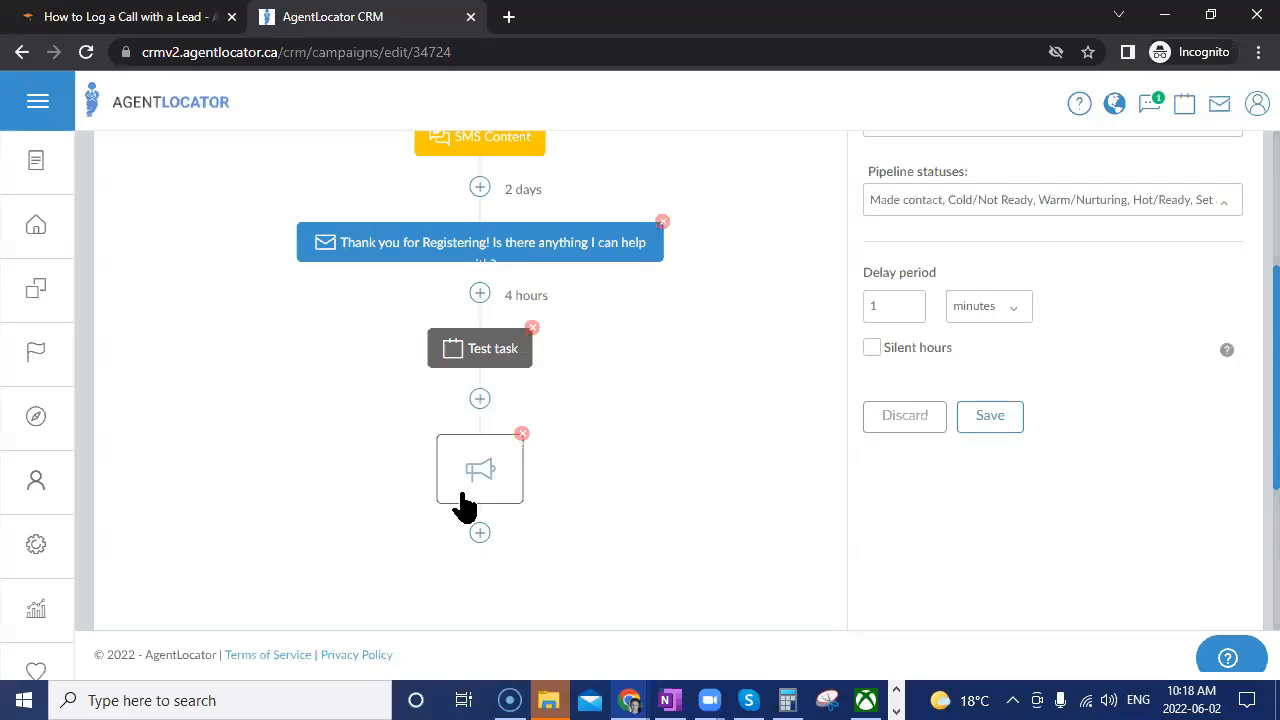
Set the Bad Number Campaign step's delay to 1 day and save it into the workflow.
left_click(1004, 316)
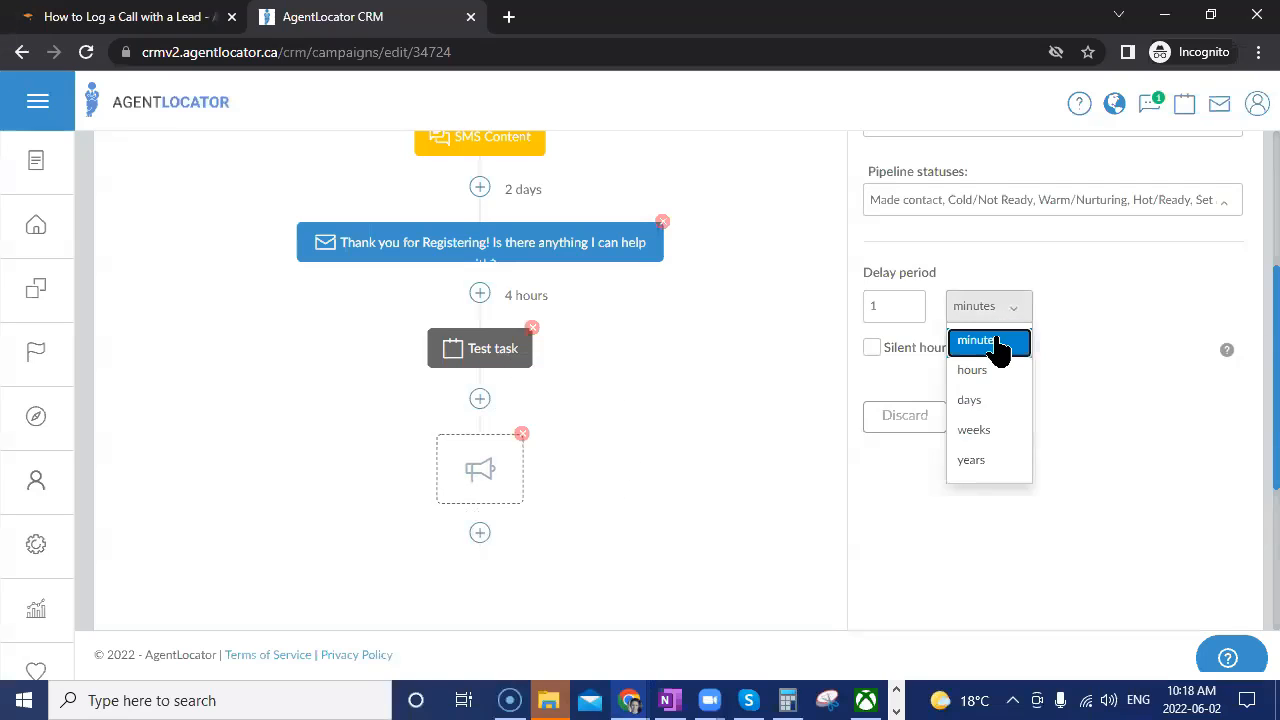
left_click(970, 400)
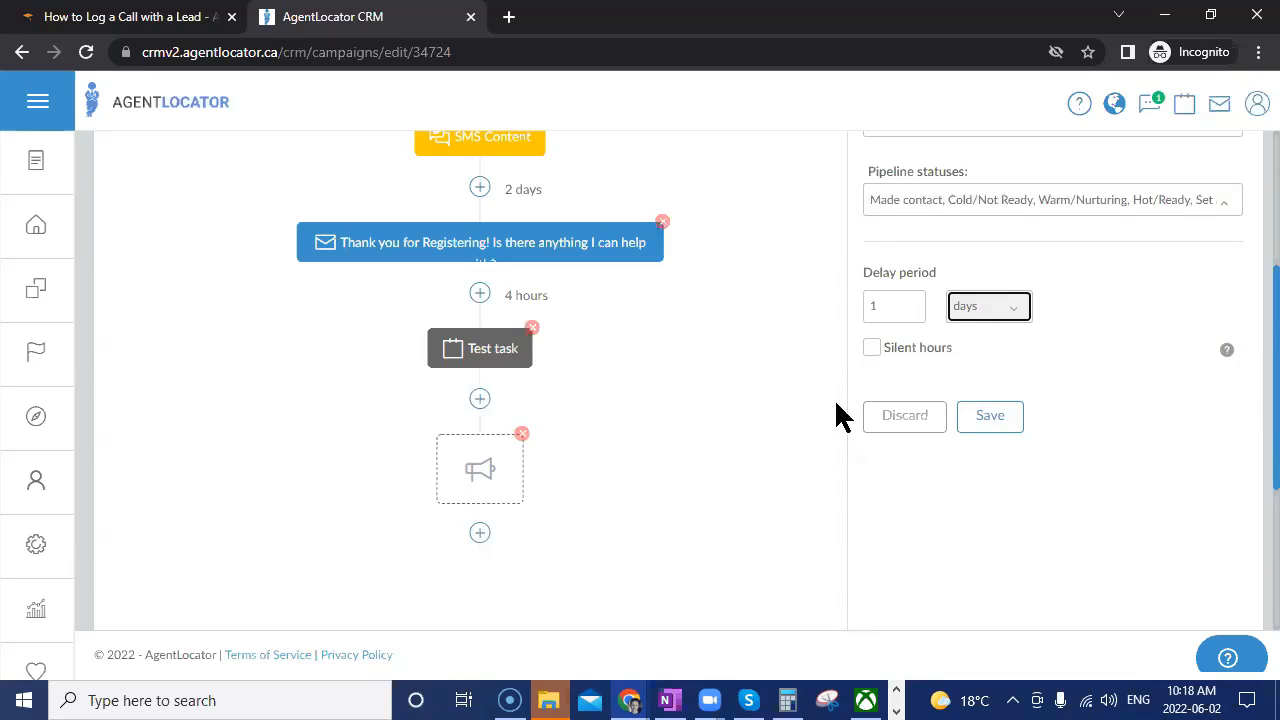
left_click(990, 416)
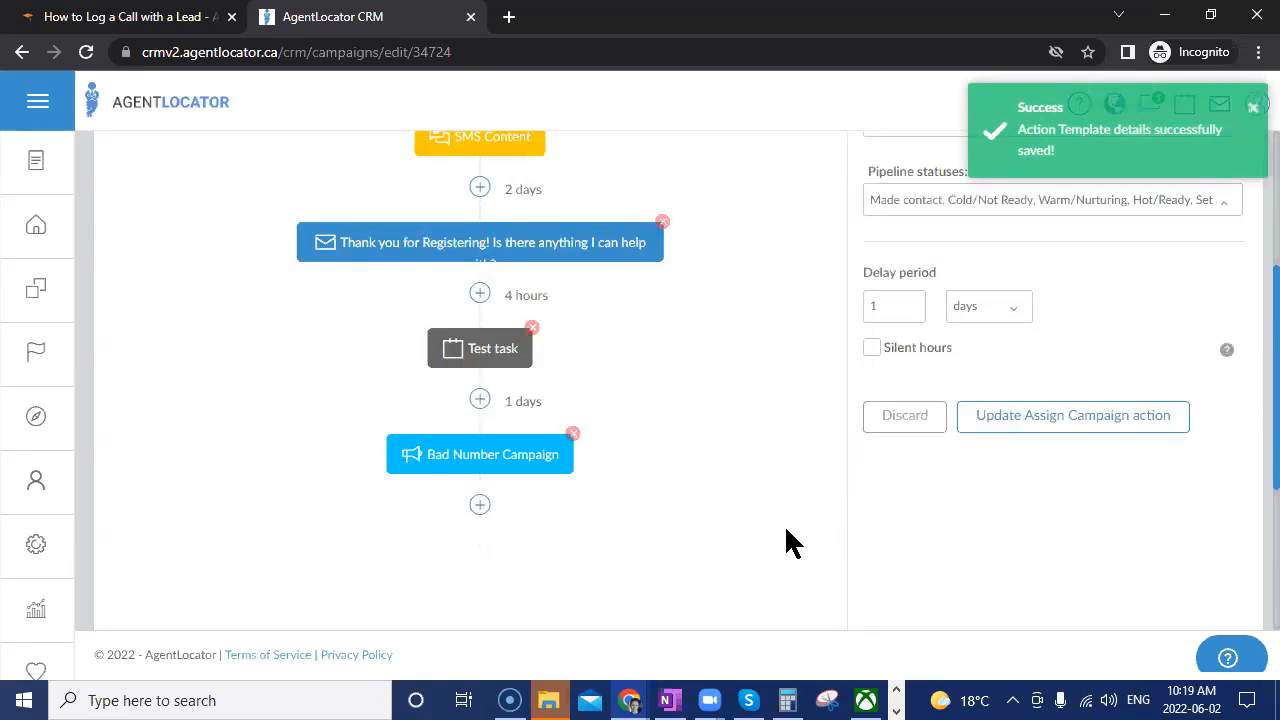
scroll(786, 529, "up", 2)
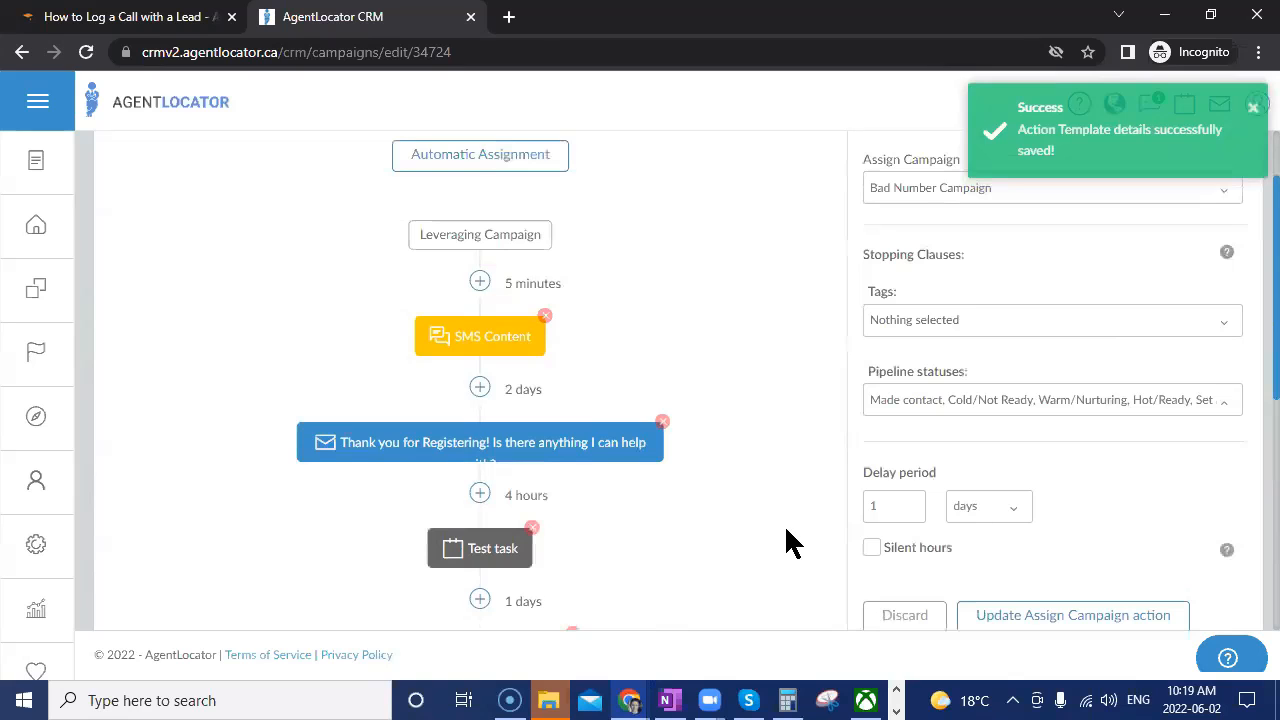
scroll(784, 544, "down", 2)
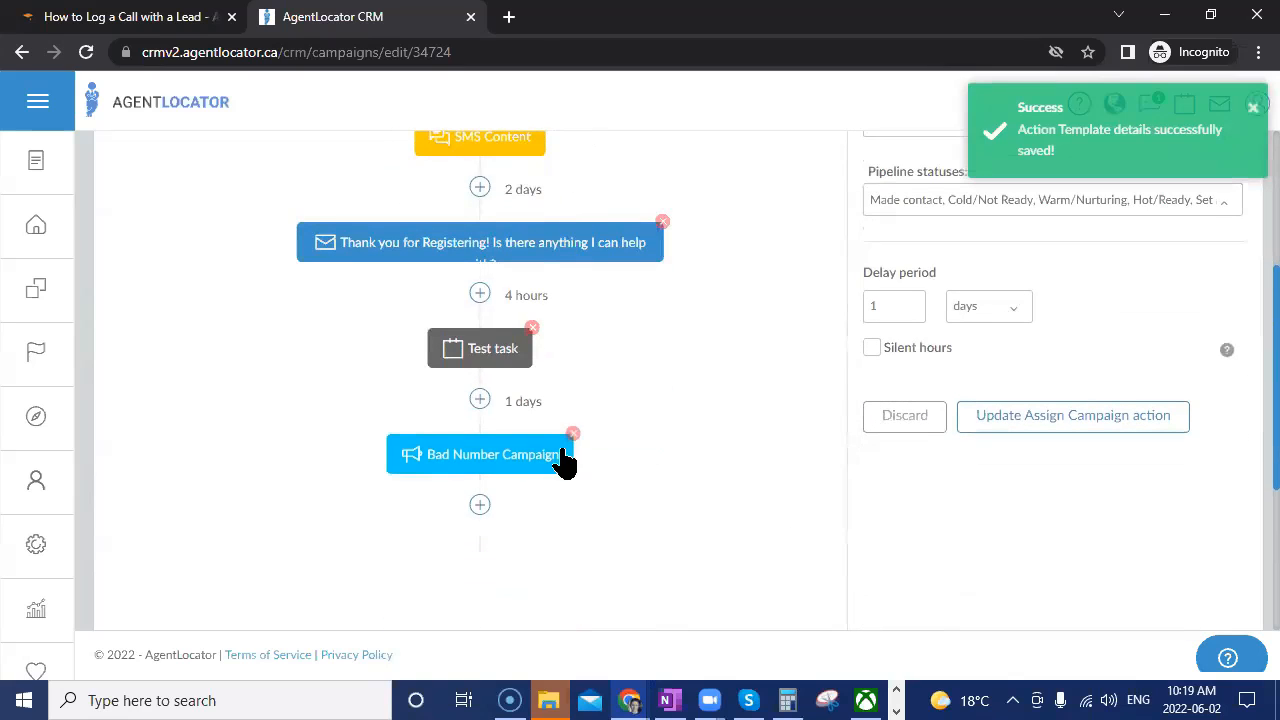
scroll(651, 469, "up", 2)
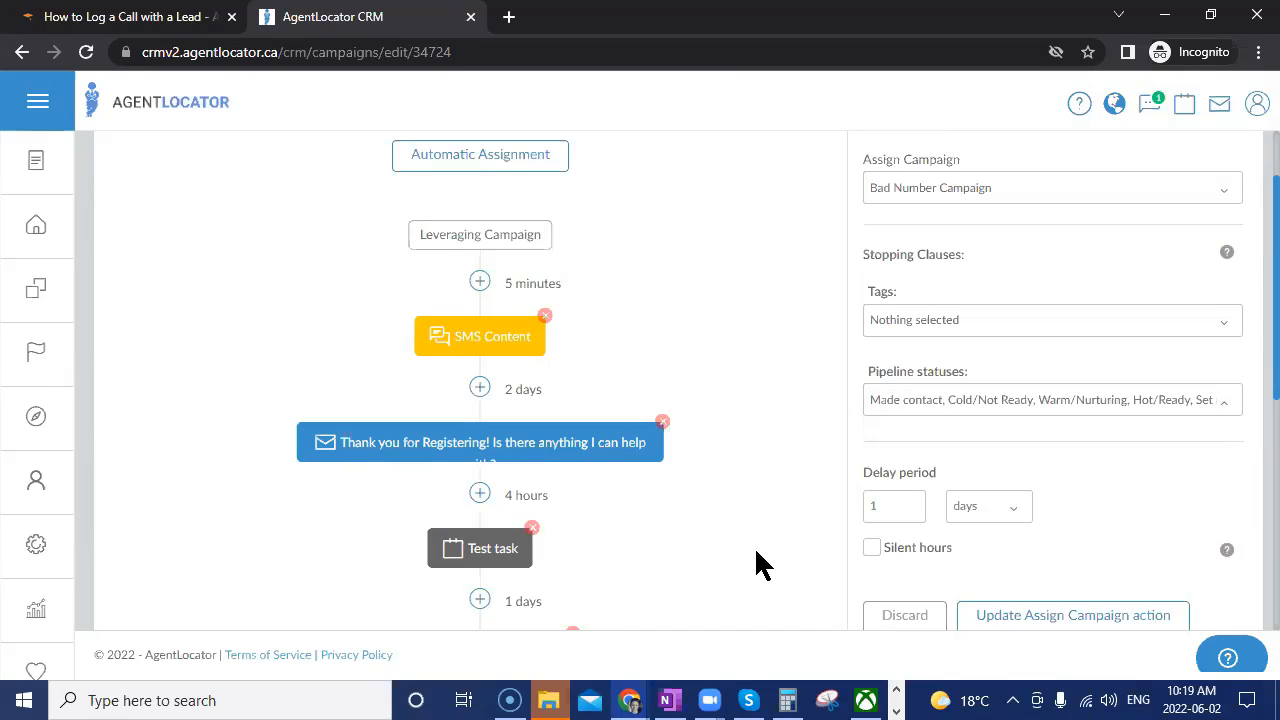
scroll(756, 550, "up", 1)
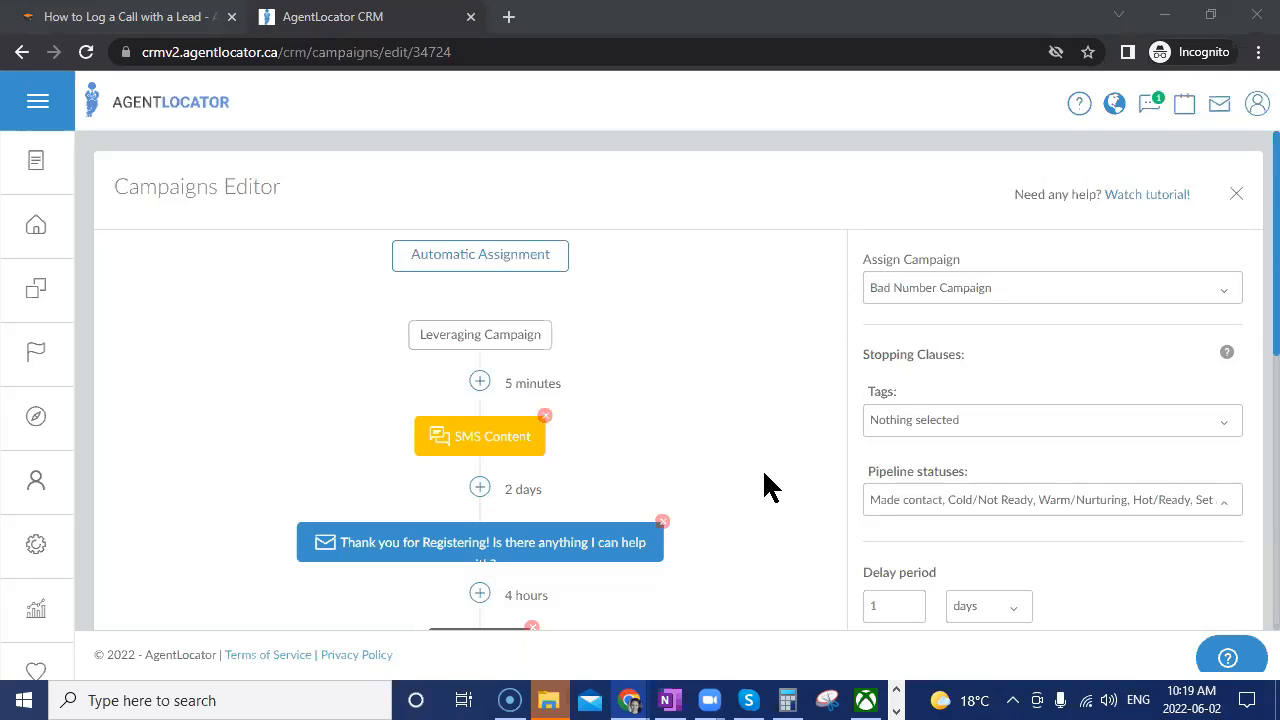
scroll(764, 475, "down", 2)
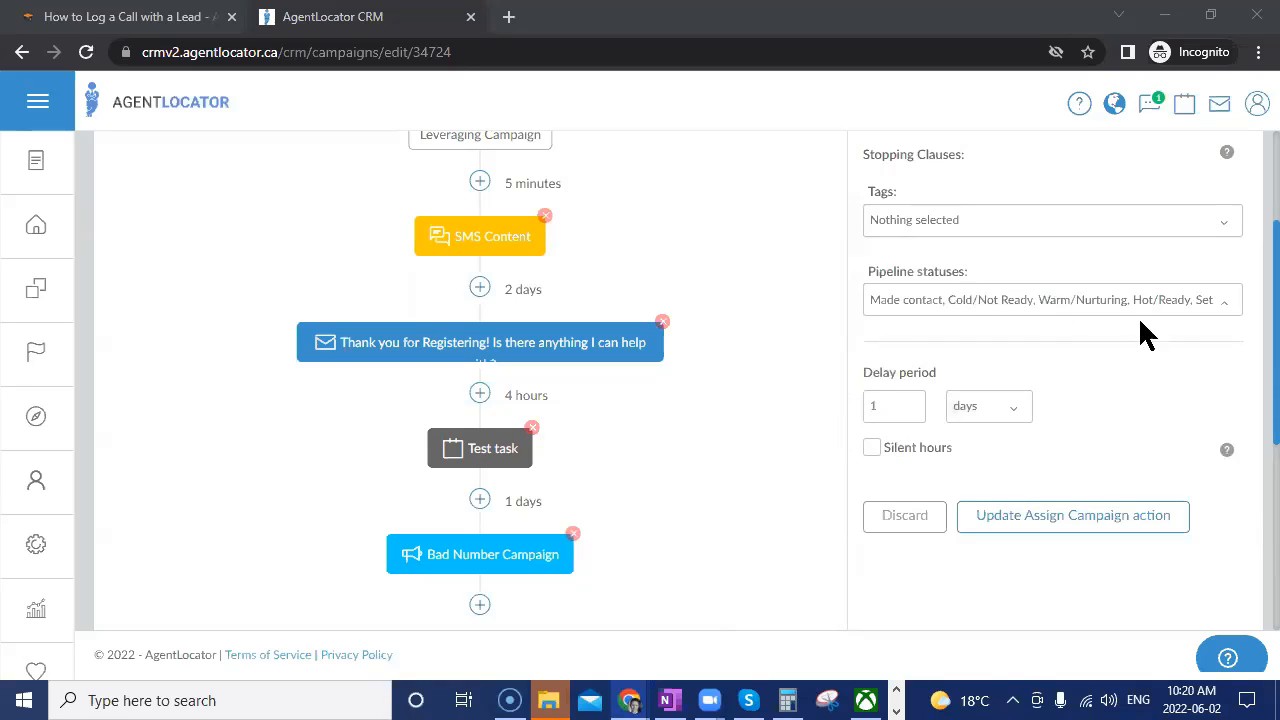
left_click(1163, 520)
Review the SMS Content step's 'IS this?' template and its message 'Is this [Firstname]?'.
left_click(485, 245)
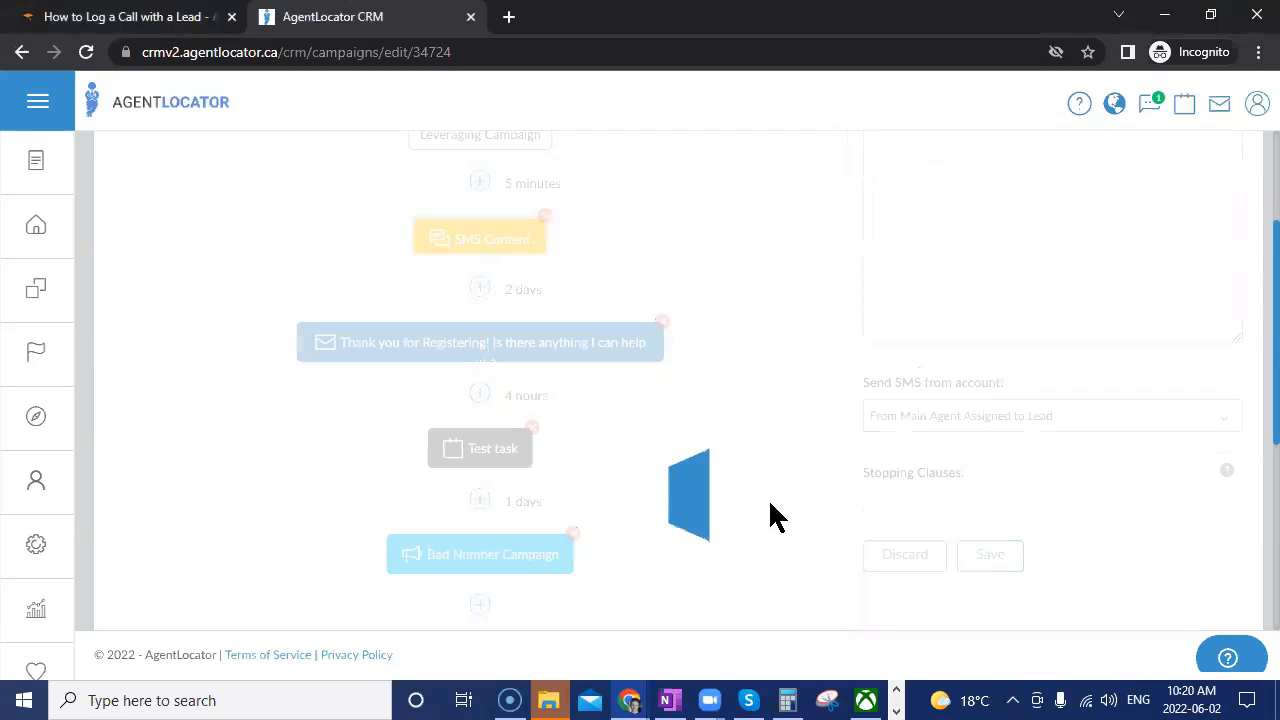
scroll(650, 430, "up", 2)
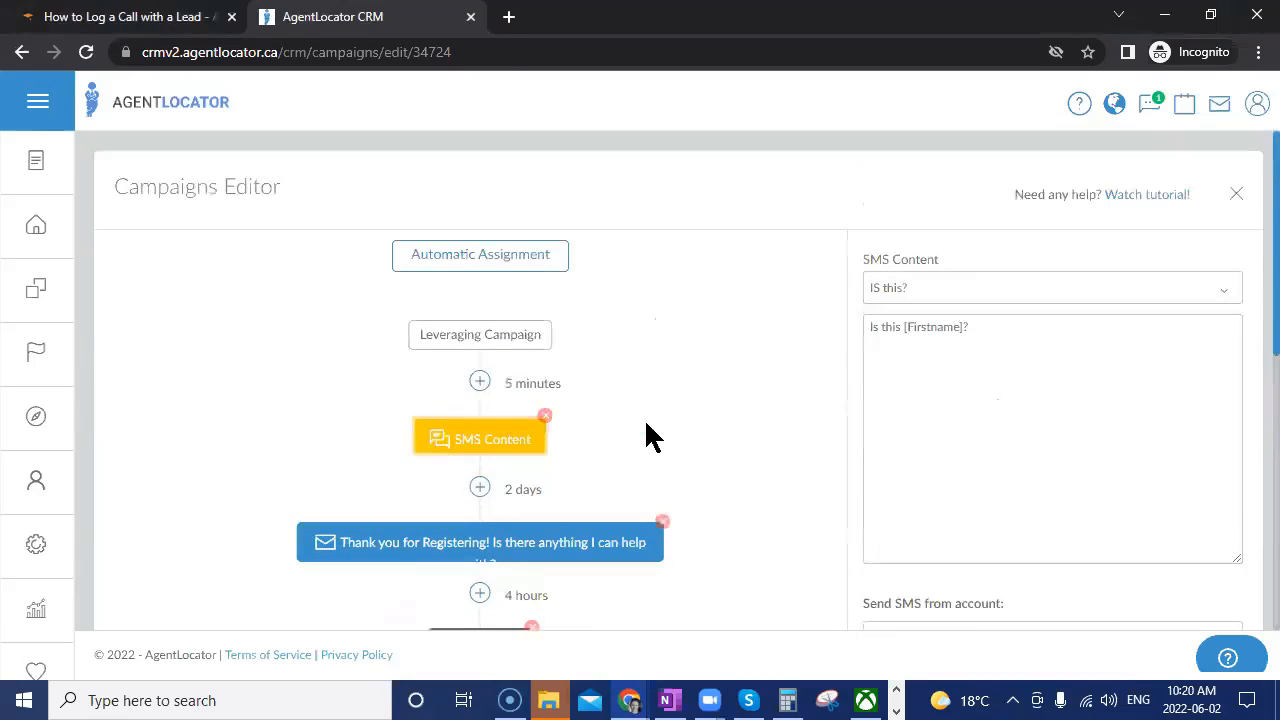
scroll(681, 441, "down", 1)
scroll(597, 620, "down", 2)
scroll(663, 571, "up", 2)
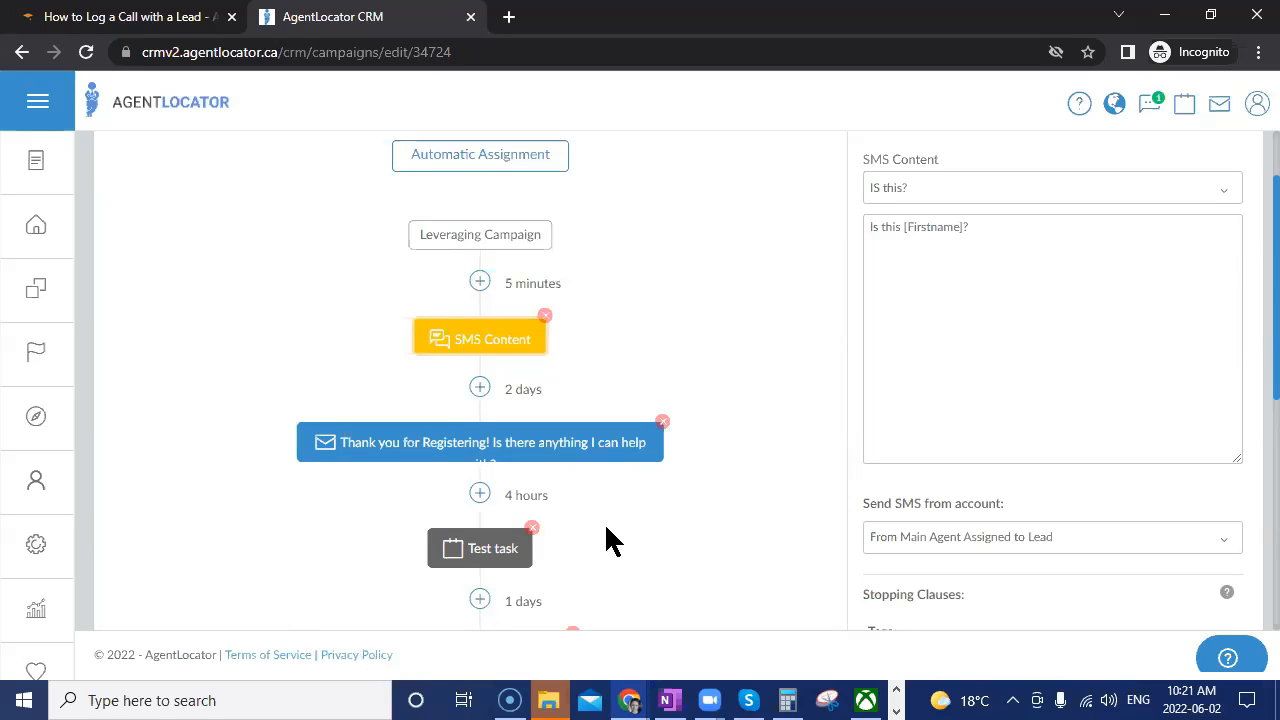
left_click(706, 110)
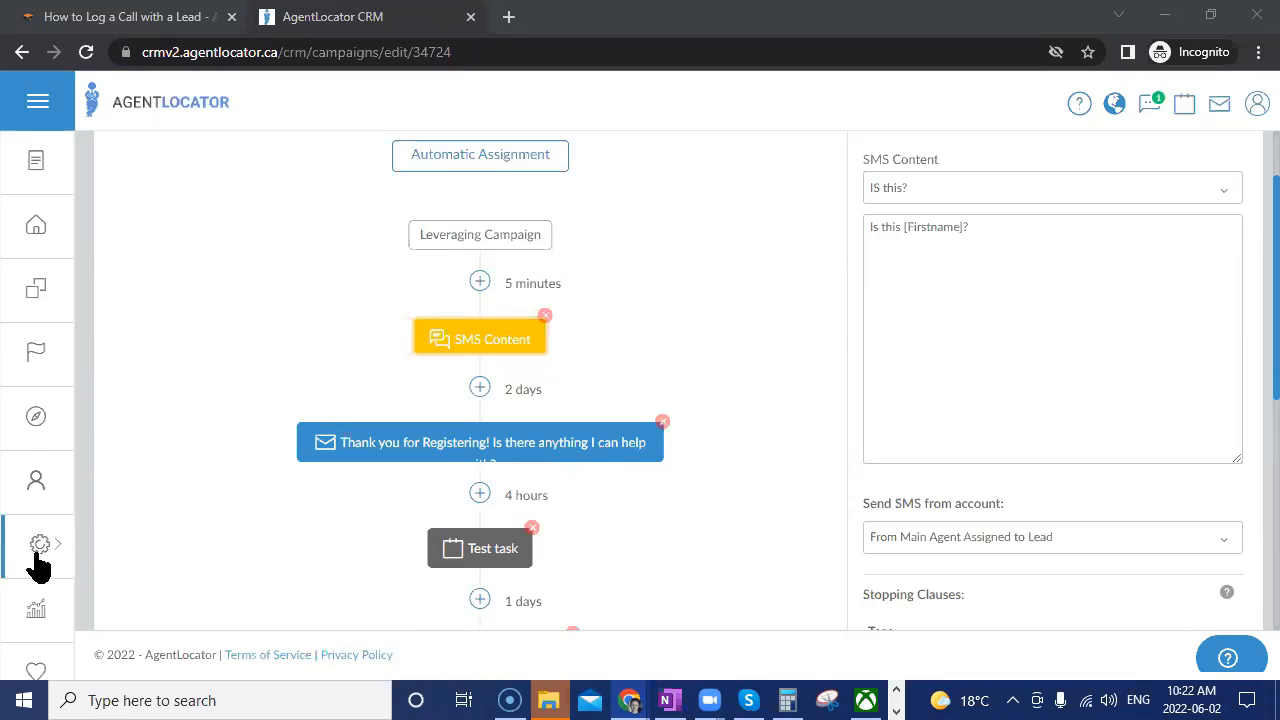
mouse_move(36, 565)
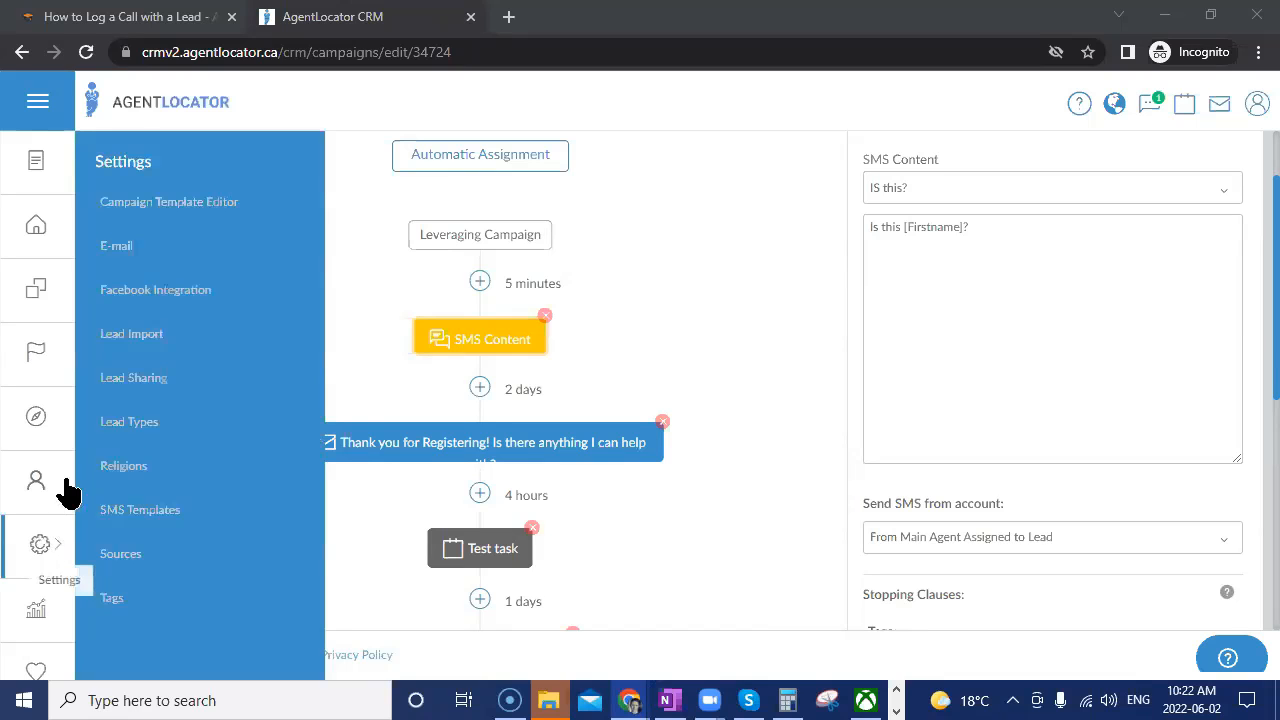
scroll(1222, 250, "up", 1)
Return to the Campaigns Overview and browse the second page of campaign templates.
left_click(1236, 194)
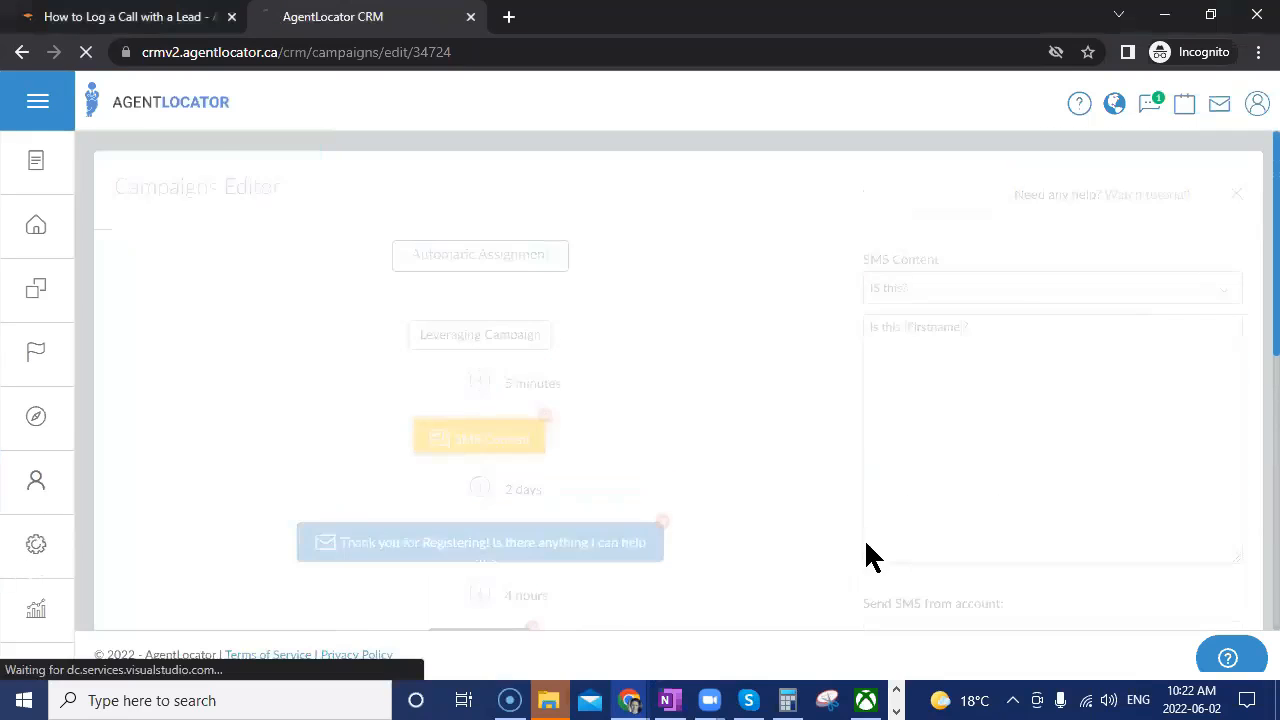
scroll(756, 500, "down", 8)
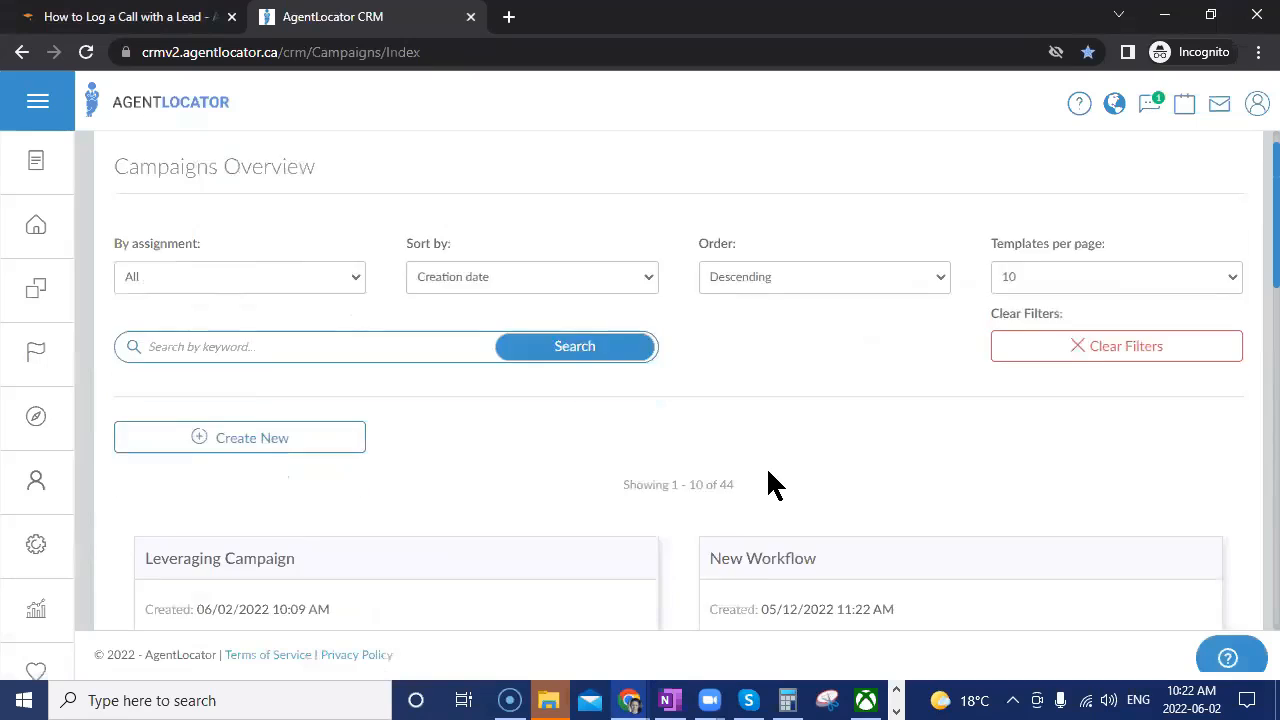
scroll(768, 485, "down", 3)
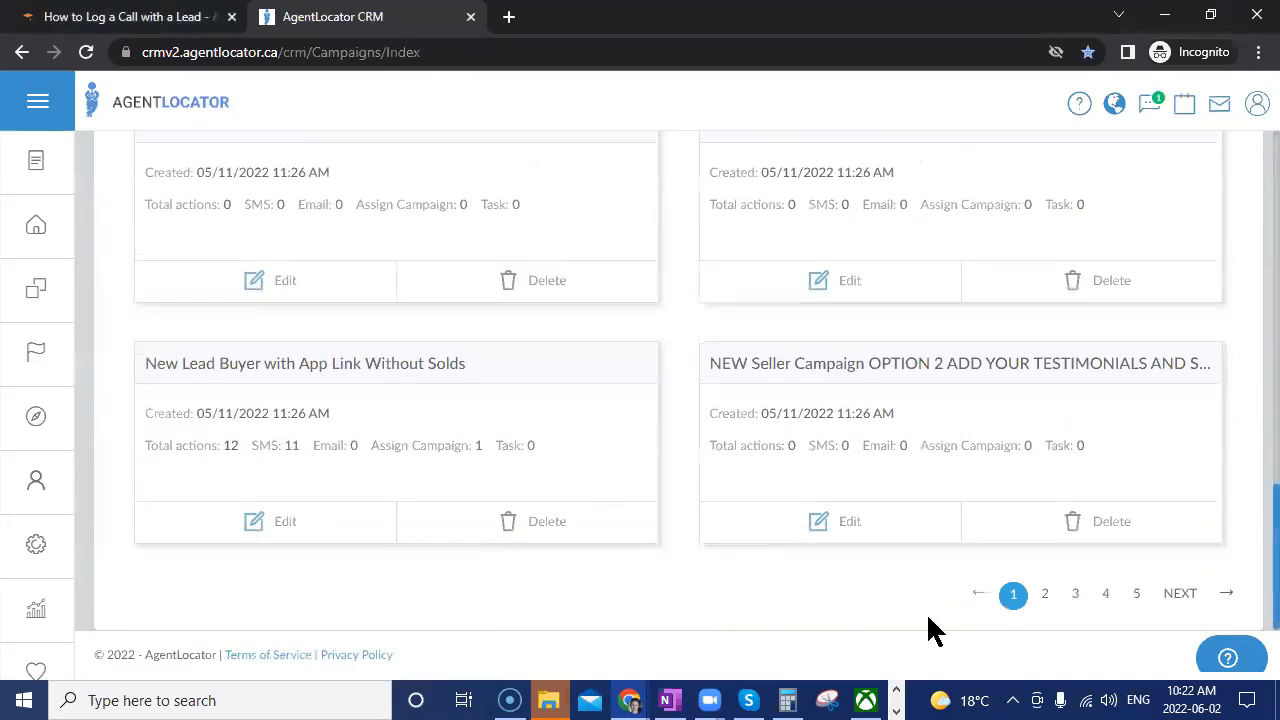
left_click(1107, 595)
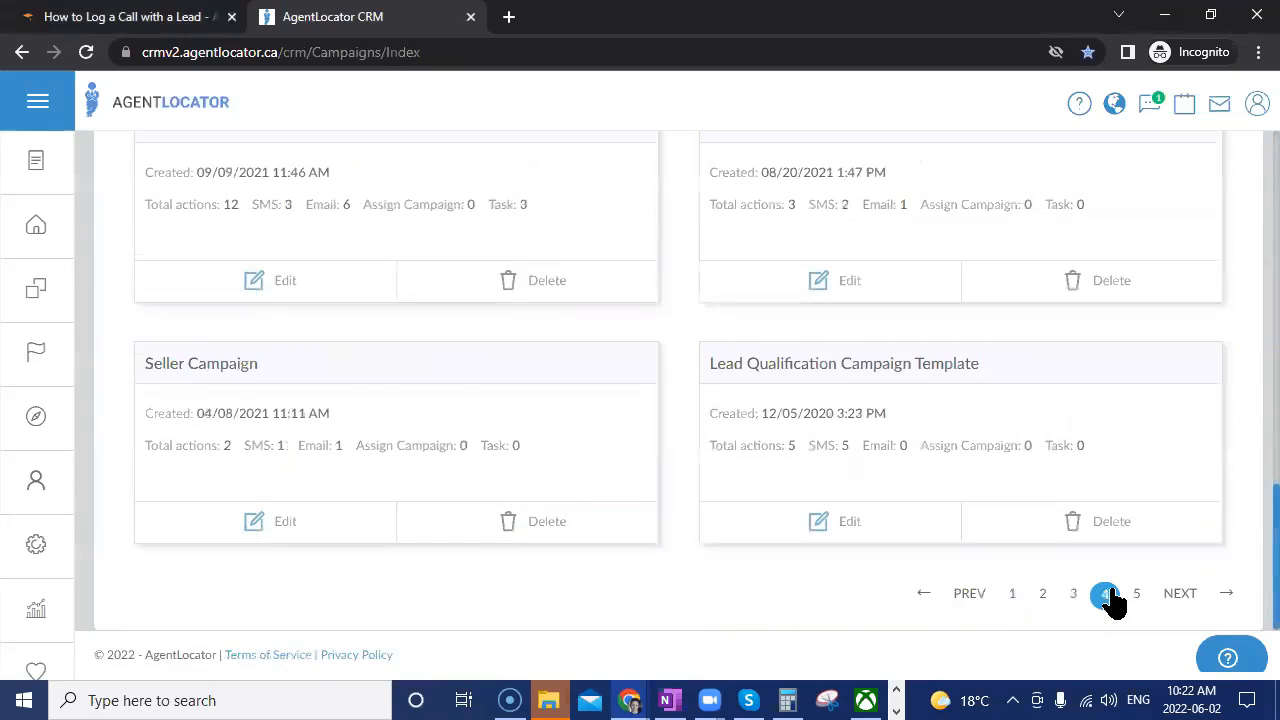
left_click(1016, 606)
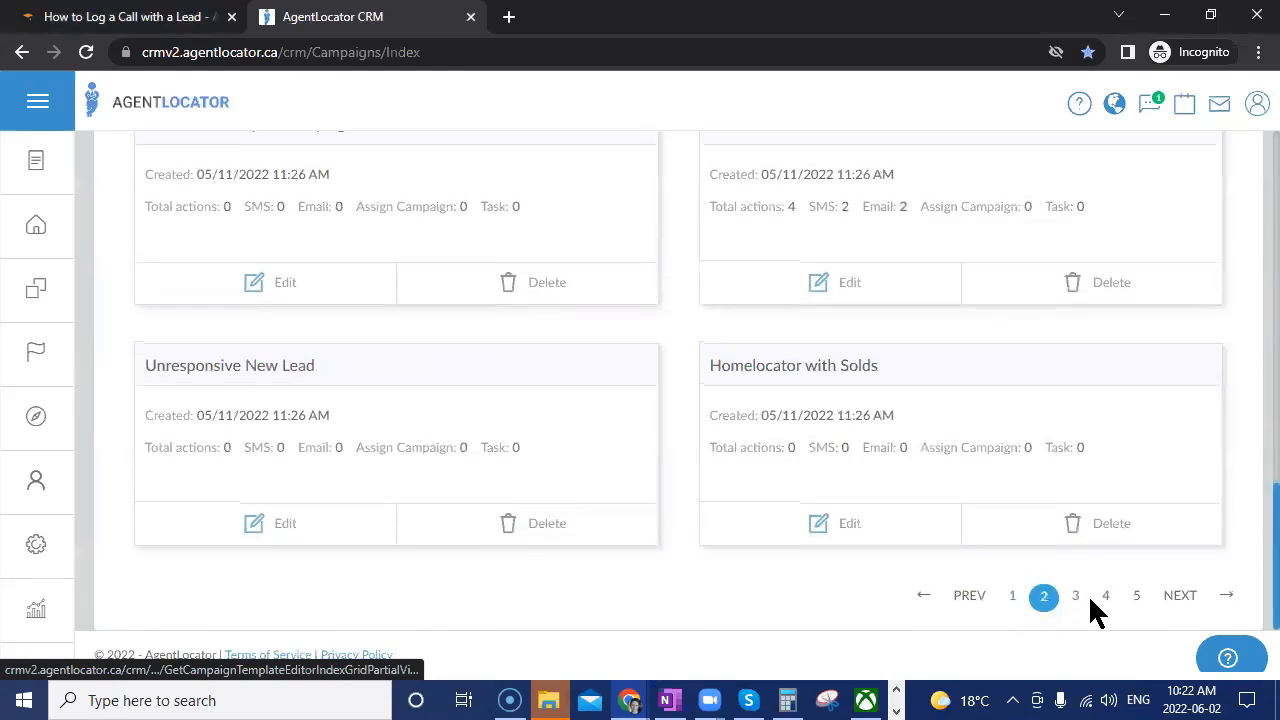
scroll(1088, 608, "up", 4)
scroll(1090, 601, "up", 5)
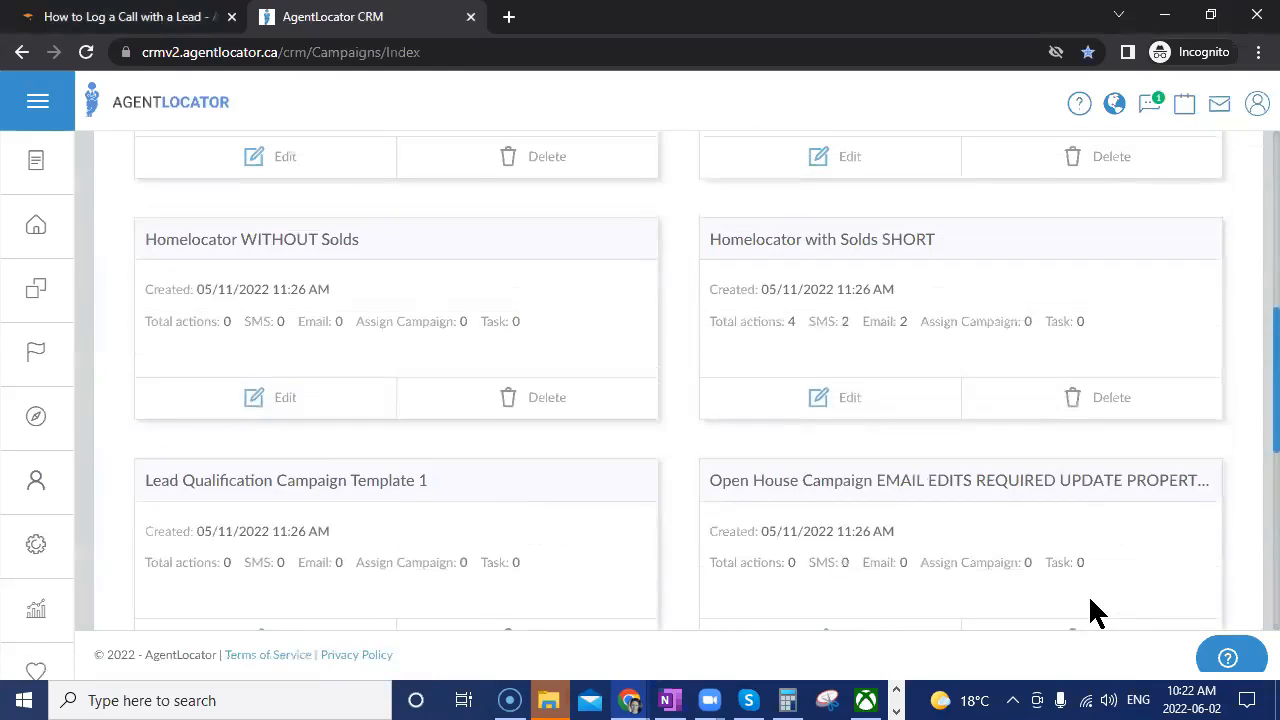
scroll(1090, 600, "up", 2)
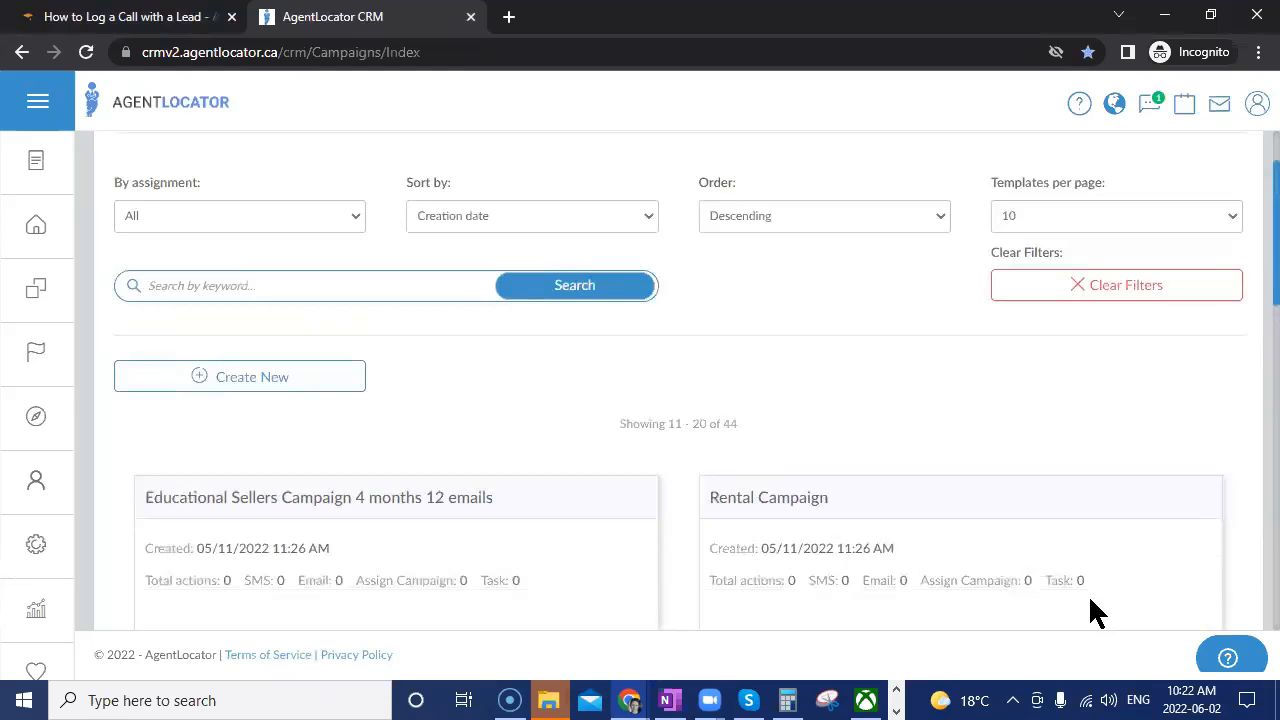
scroll(1090, 600, "down", 9)
Browse the third page of campaign templates.
left_click(1075, 594)
scroll(1016, 552, "up", 5)
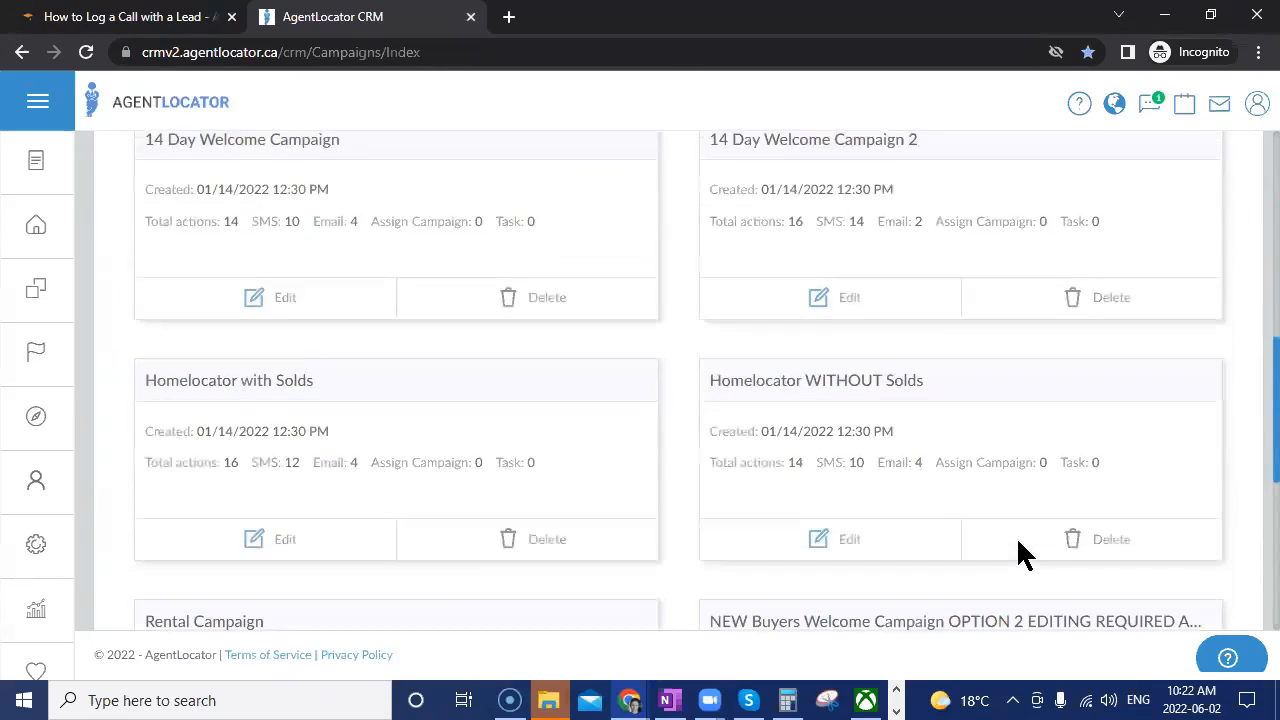
scroll(1046, 575, "up", 5)
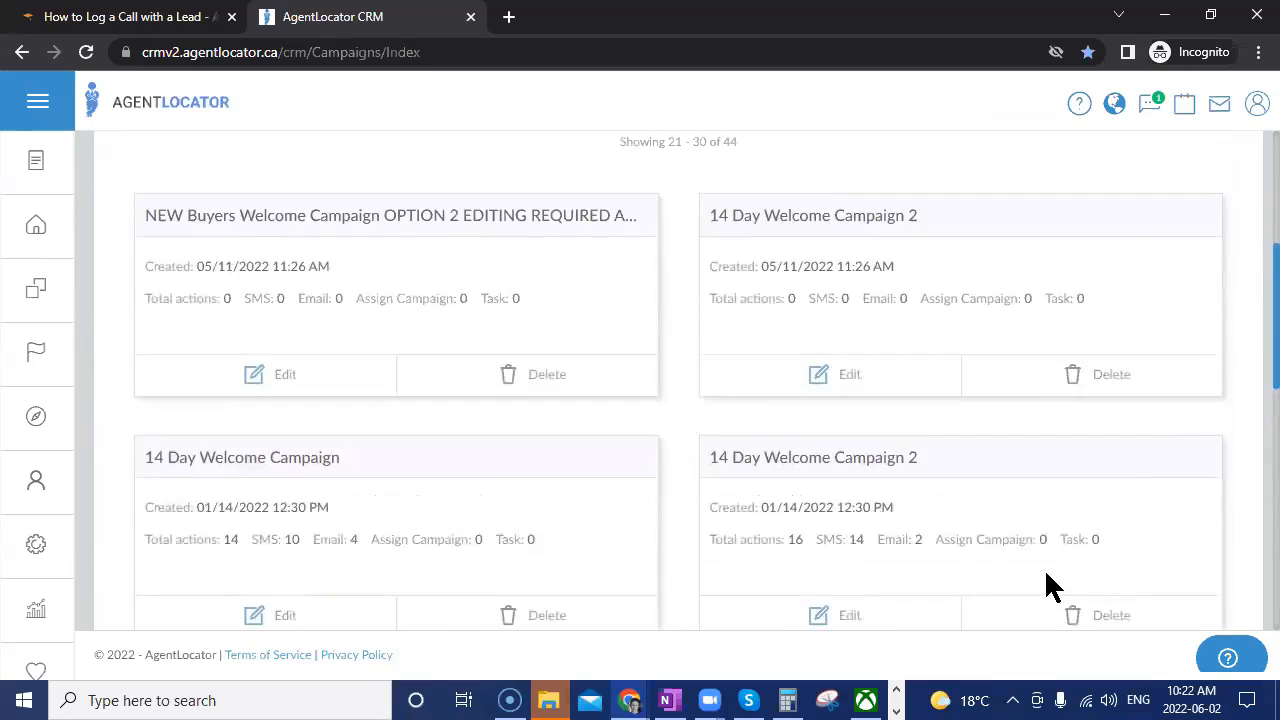
scroll(1044, 568, "down", 10)
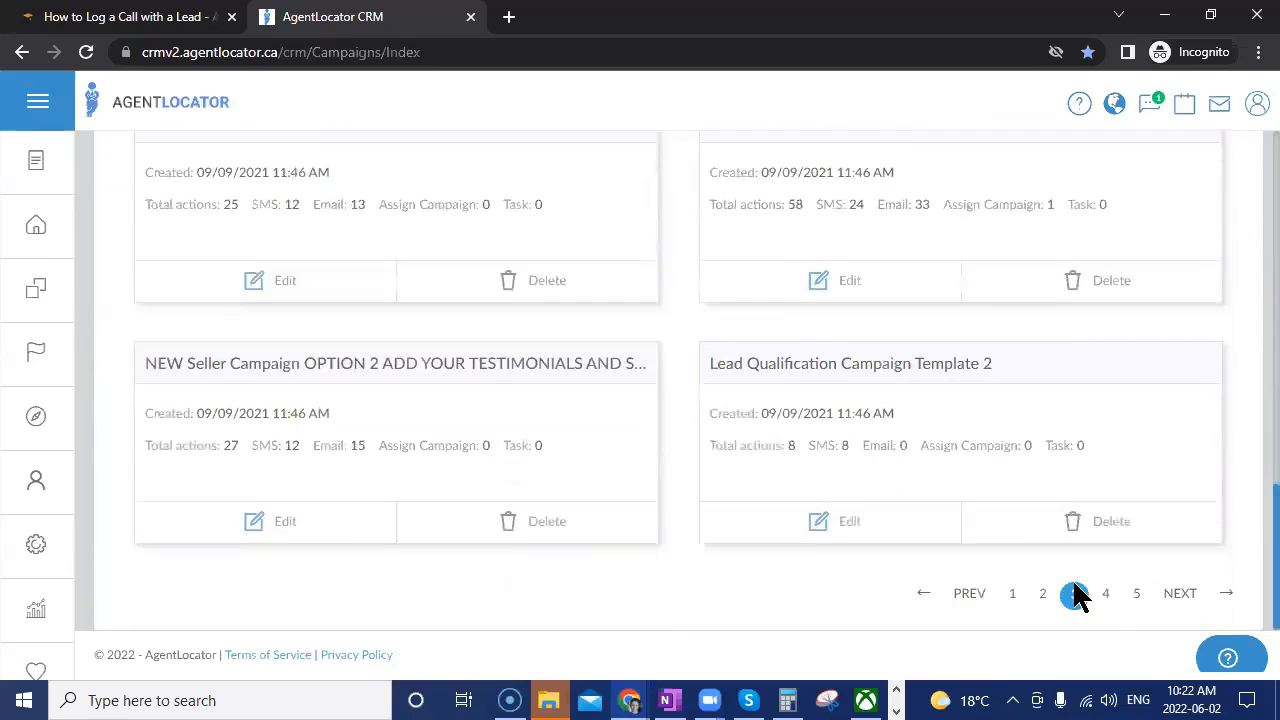
Browse the fourth page of campaign templates.
left_click(1106, 594)
scroll(998, 530, "up", 5)
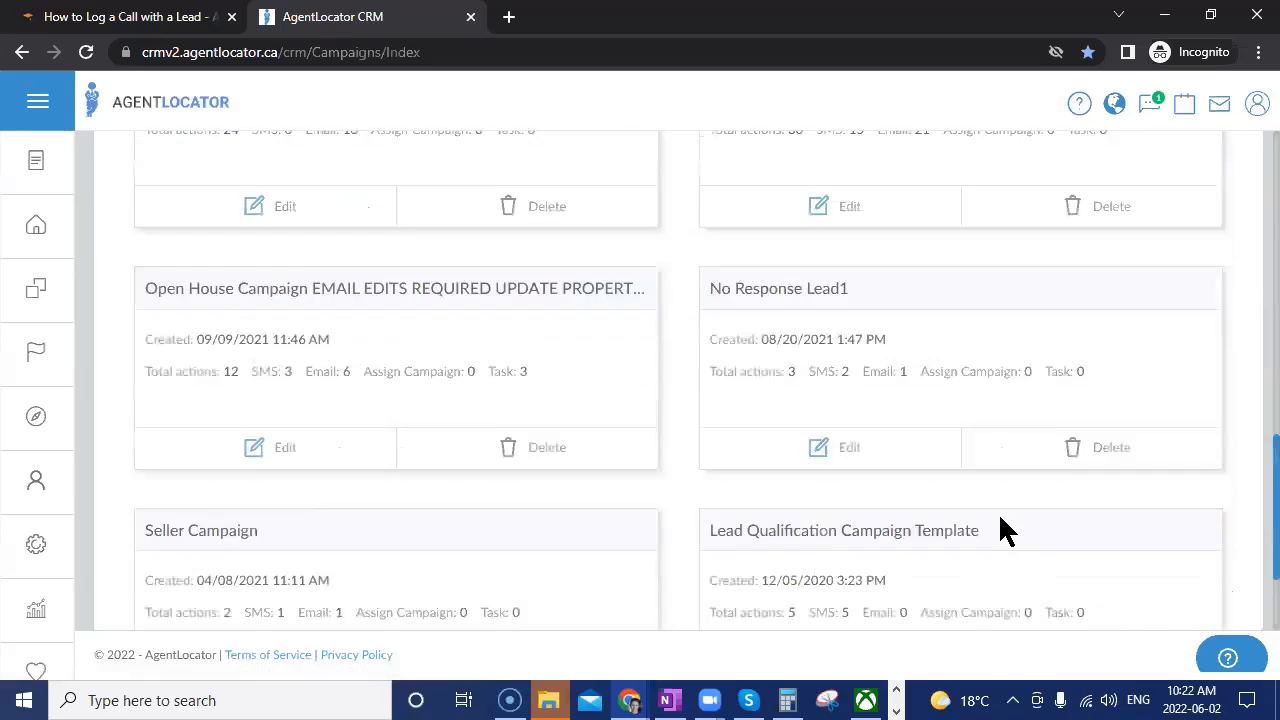
scroll(999, 514, "up", 5)
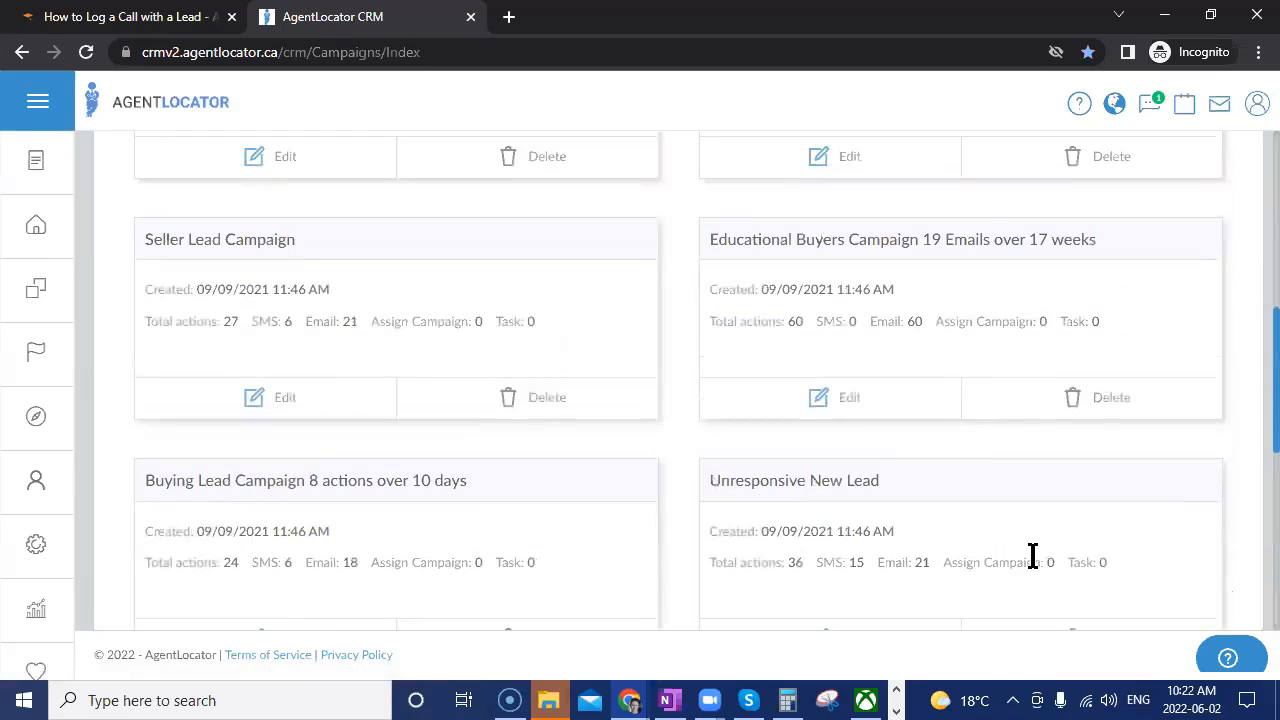
scroll(1030, 552, "up", 4)
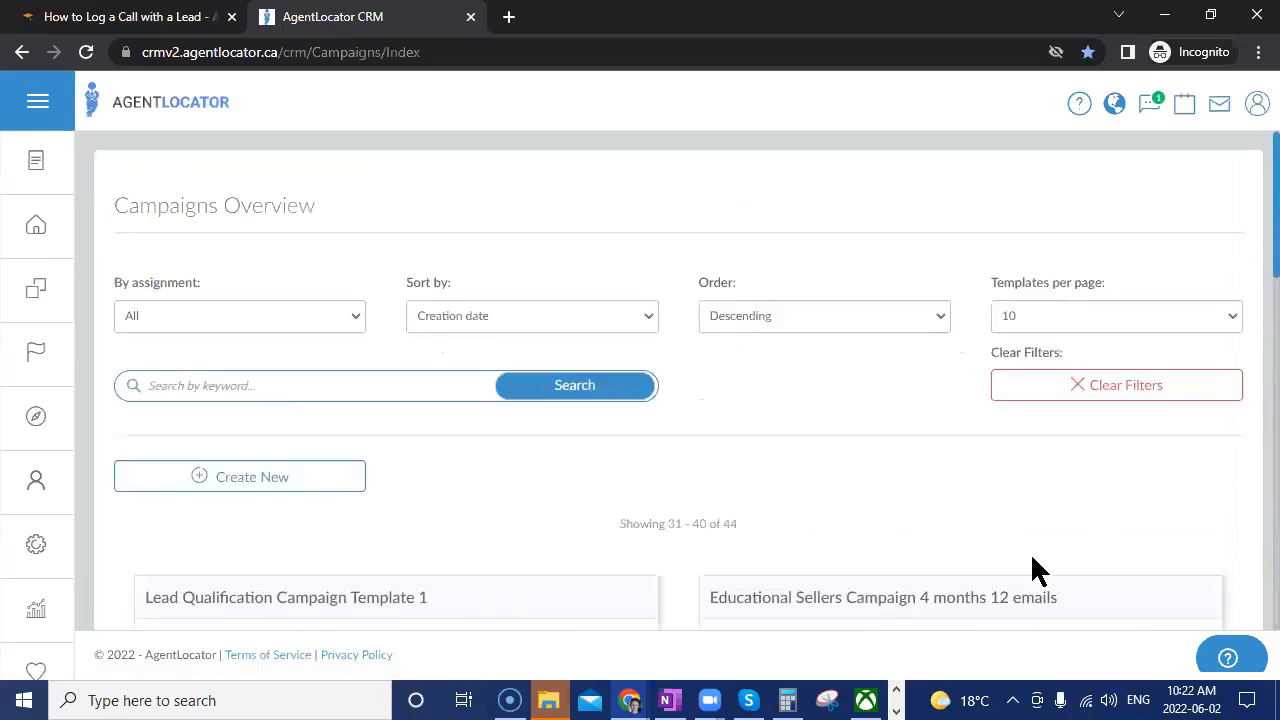
scroll(1110, 520, "down", 1)
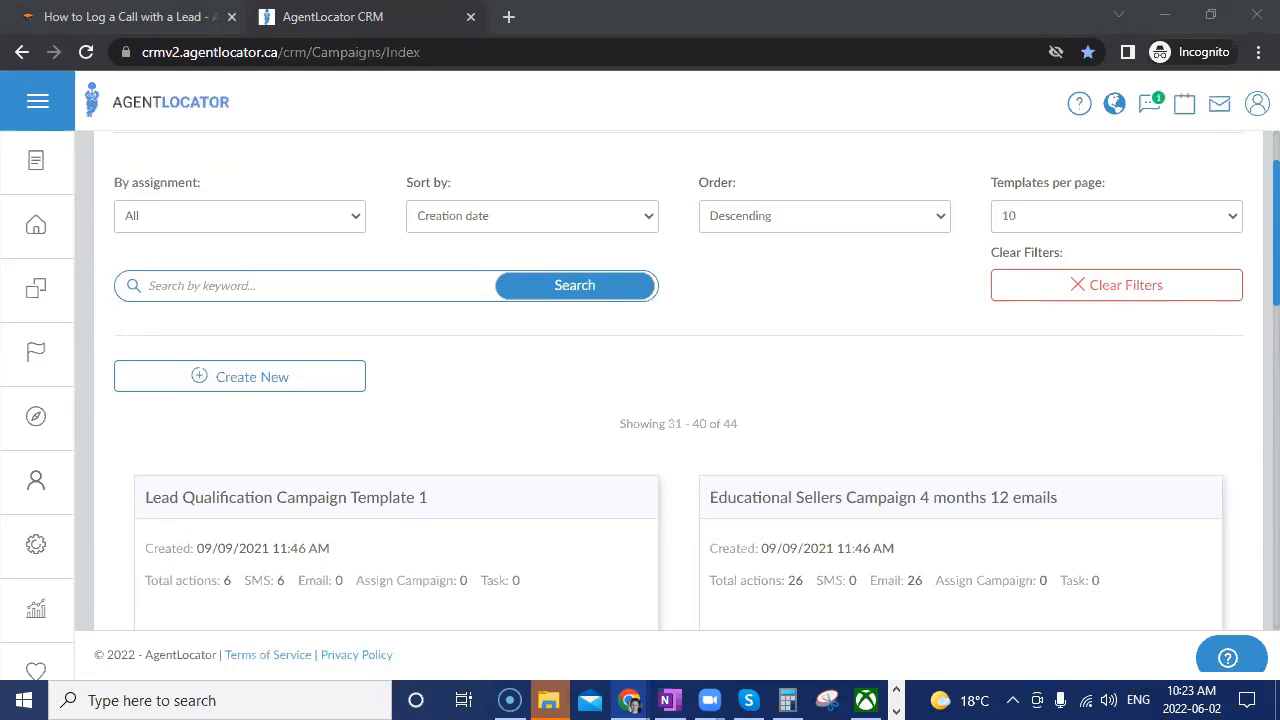
Log out, sign in under another account, and open Settings > Campaign Template Editor.
left_click(1258, 106)
left_click(1194, 204)
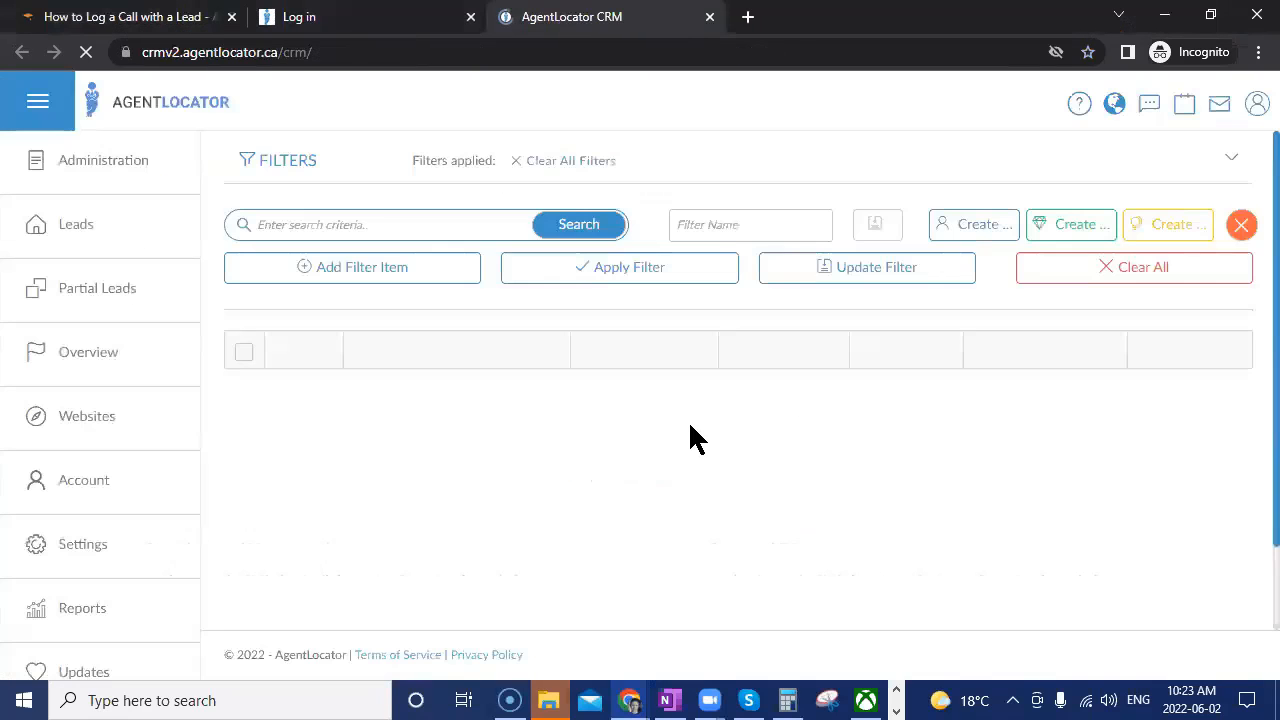
left_click(64, 562)
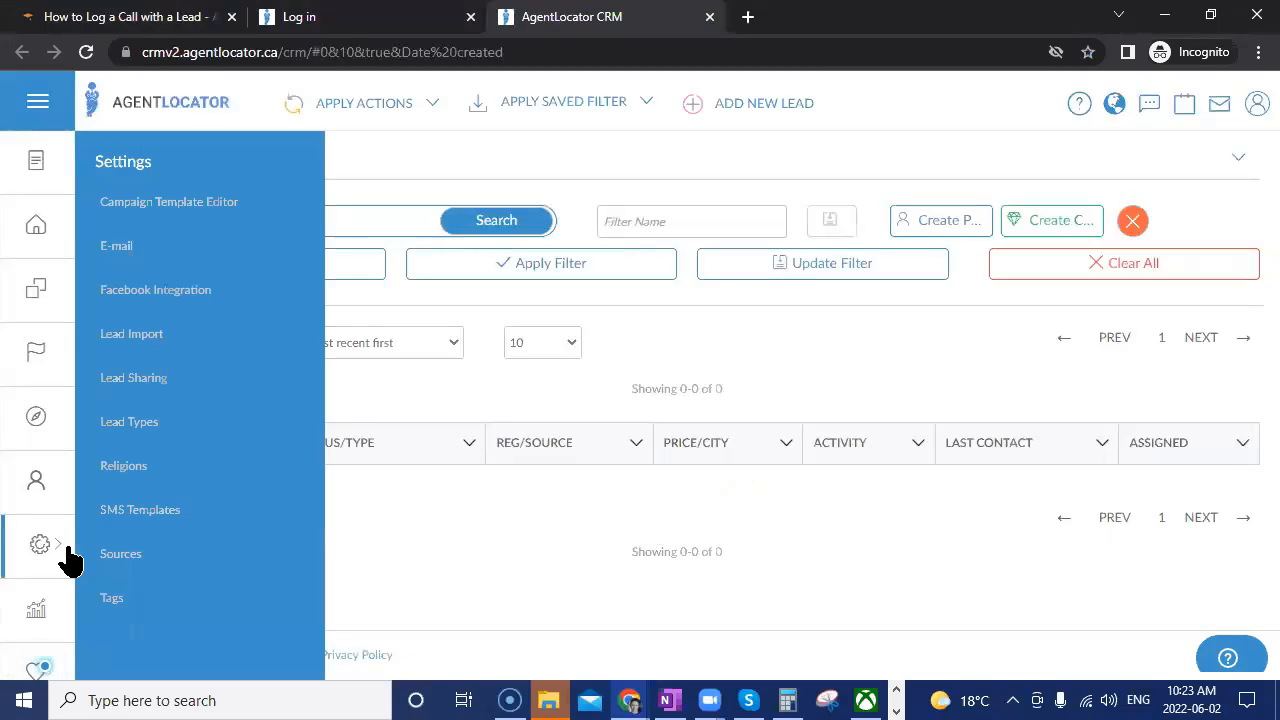
left_click(875, 490)
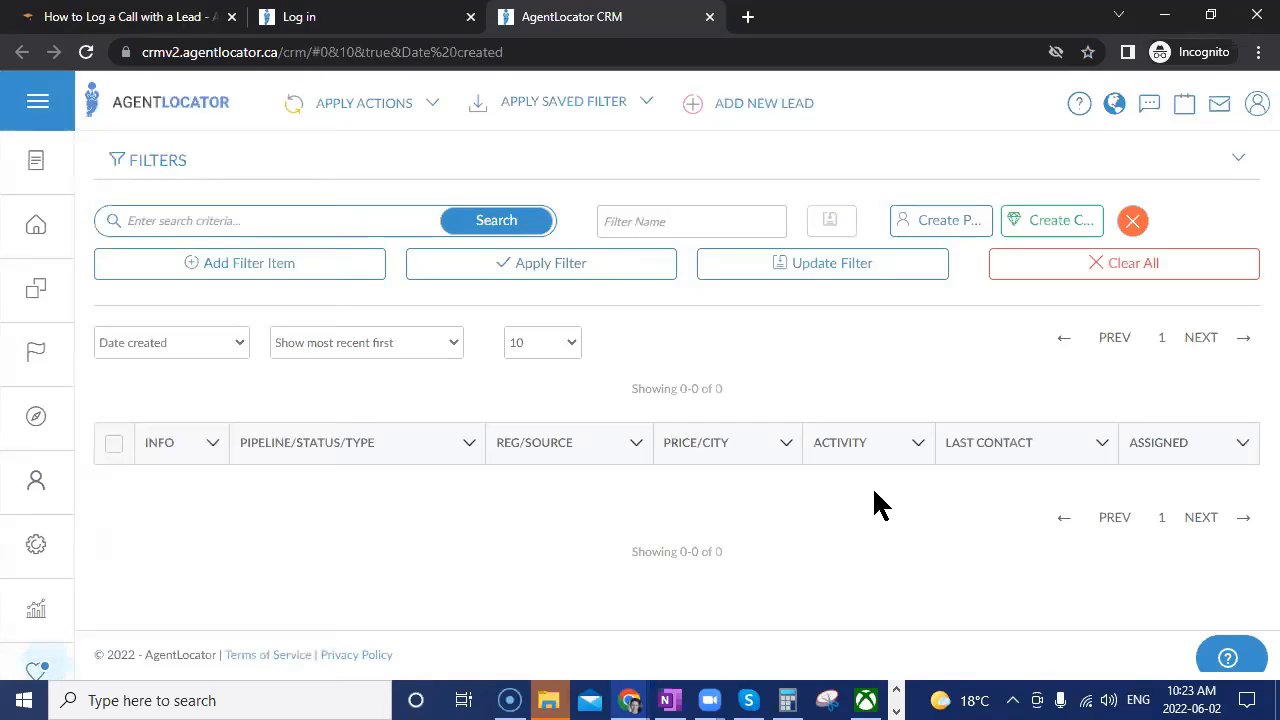
left_click(44, 550)
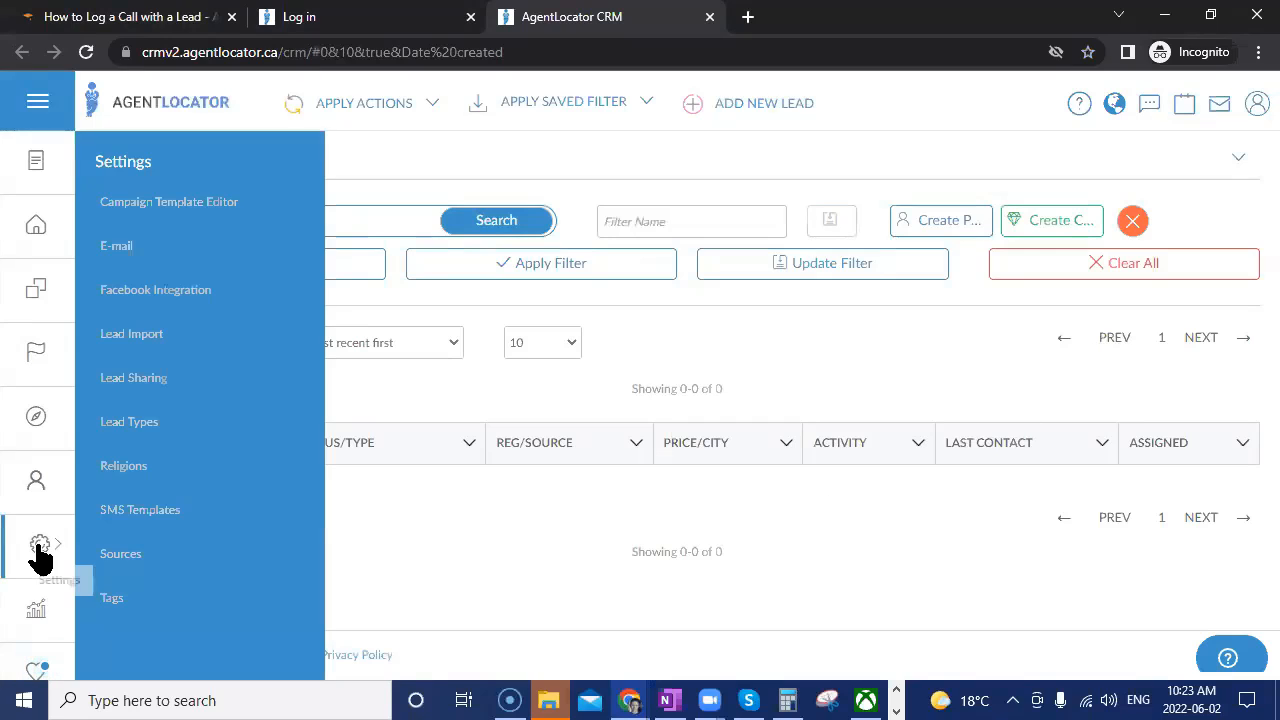
left_click(134, 209)
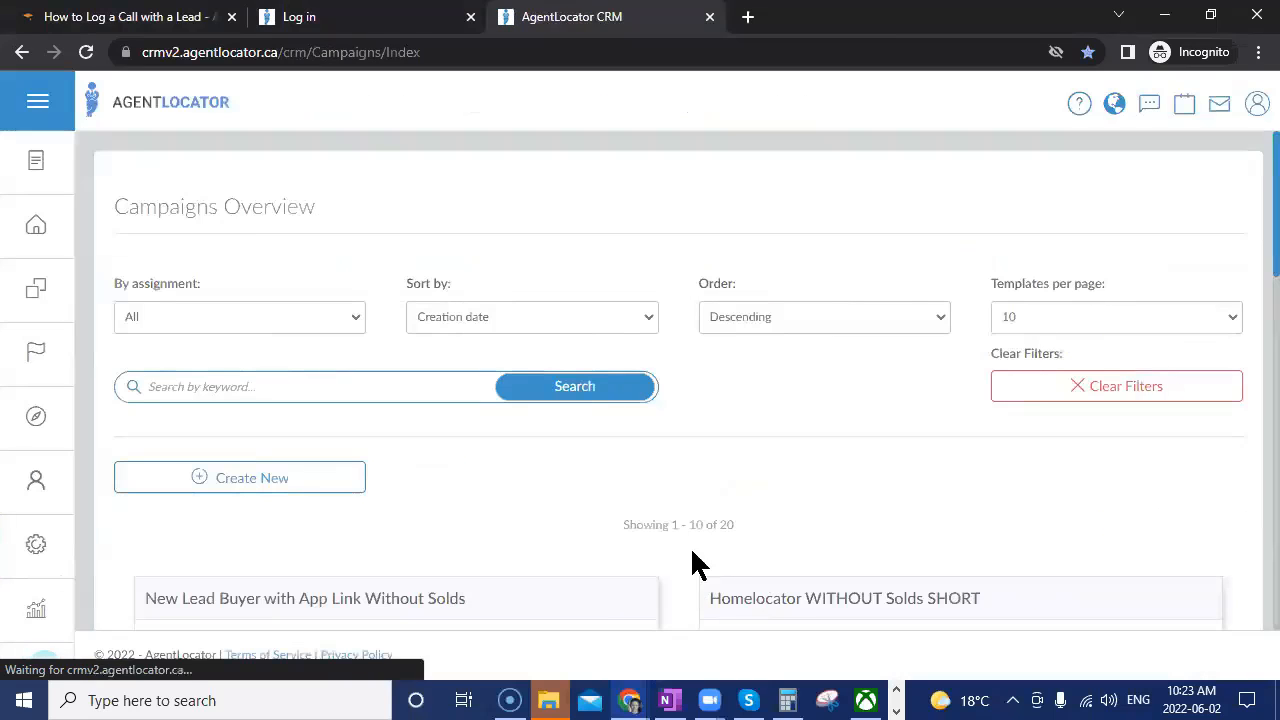
scroll(671, 526, "down", 3)
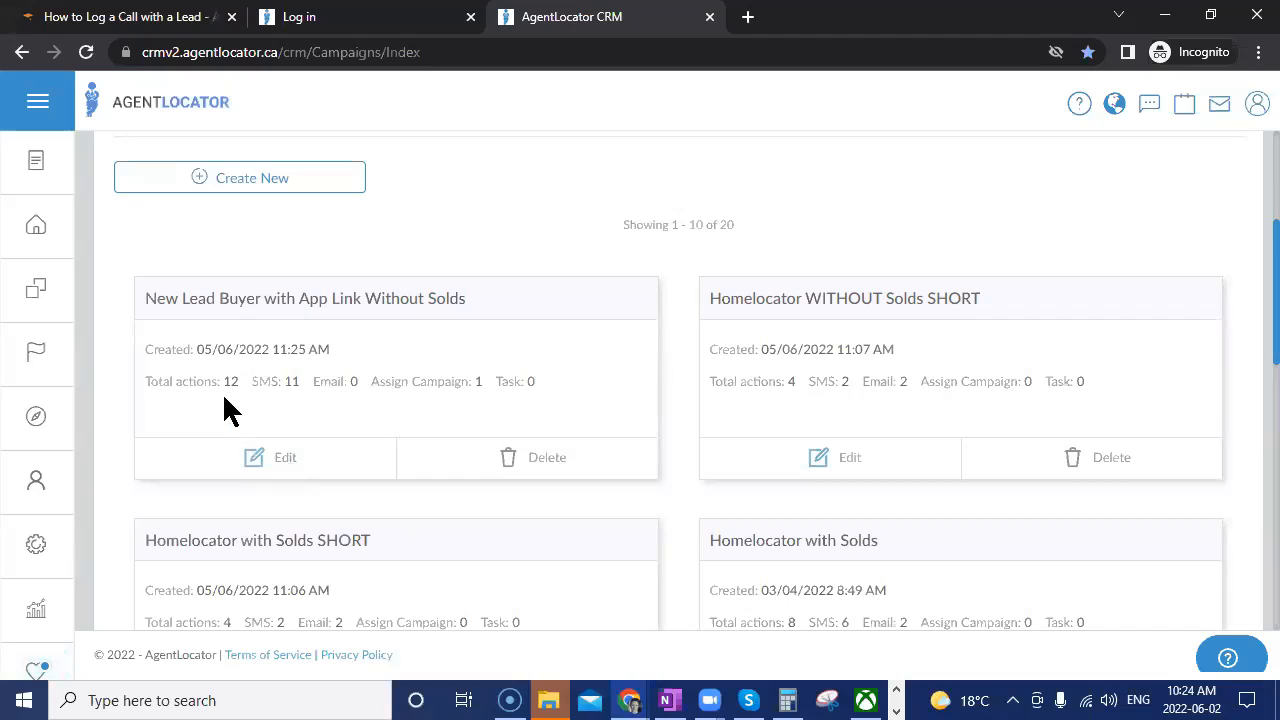
Open the New Lead Buyer with App Link Without Solds campaign and view its first two SMS messages.
left_click(288, 460)
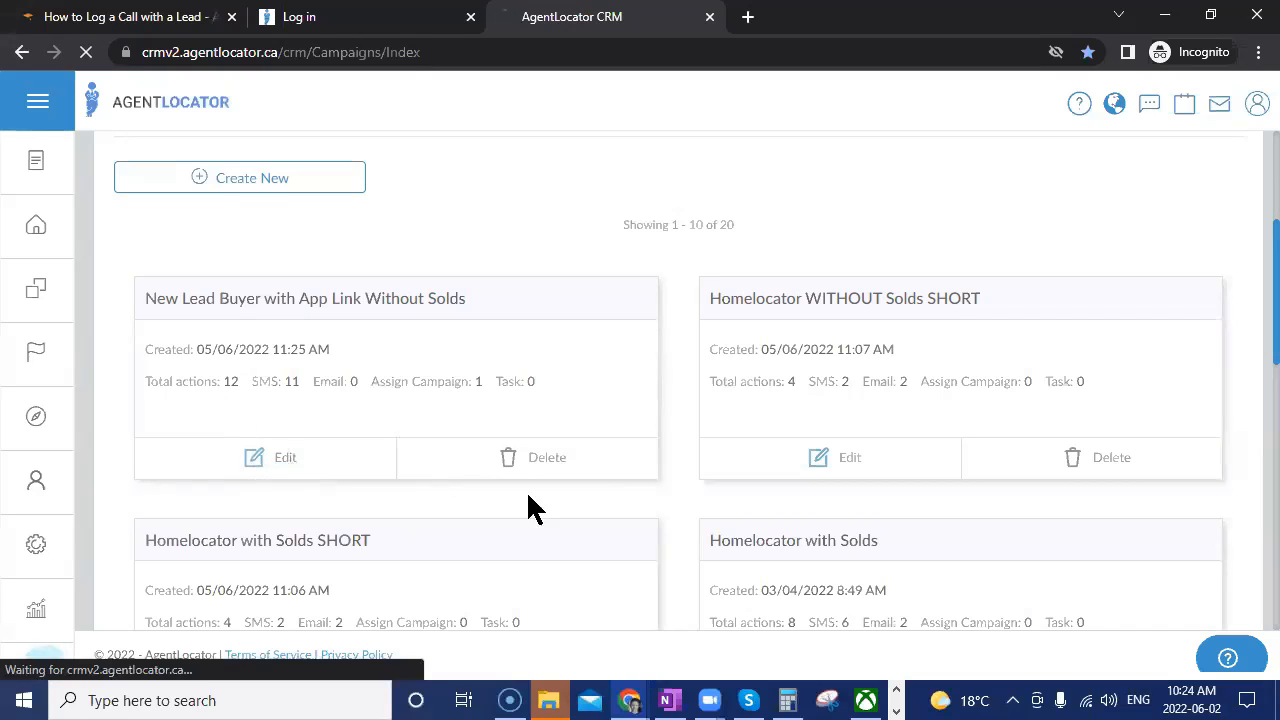
scroll(668, 490, "down", 2)
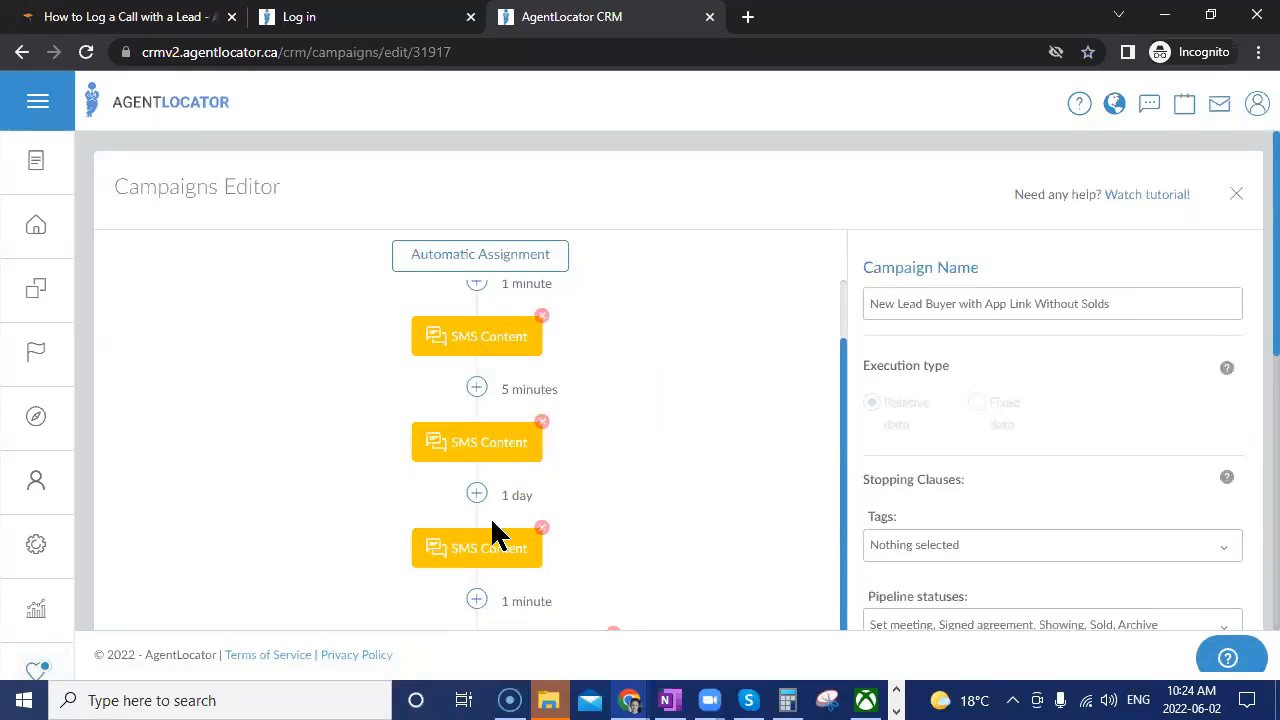
left_click(494, 345)
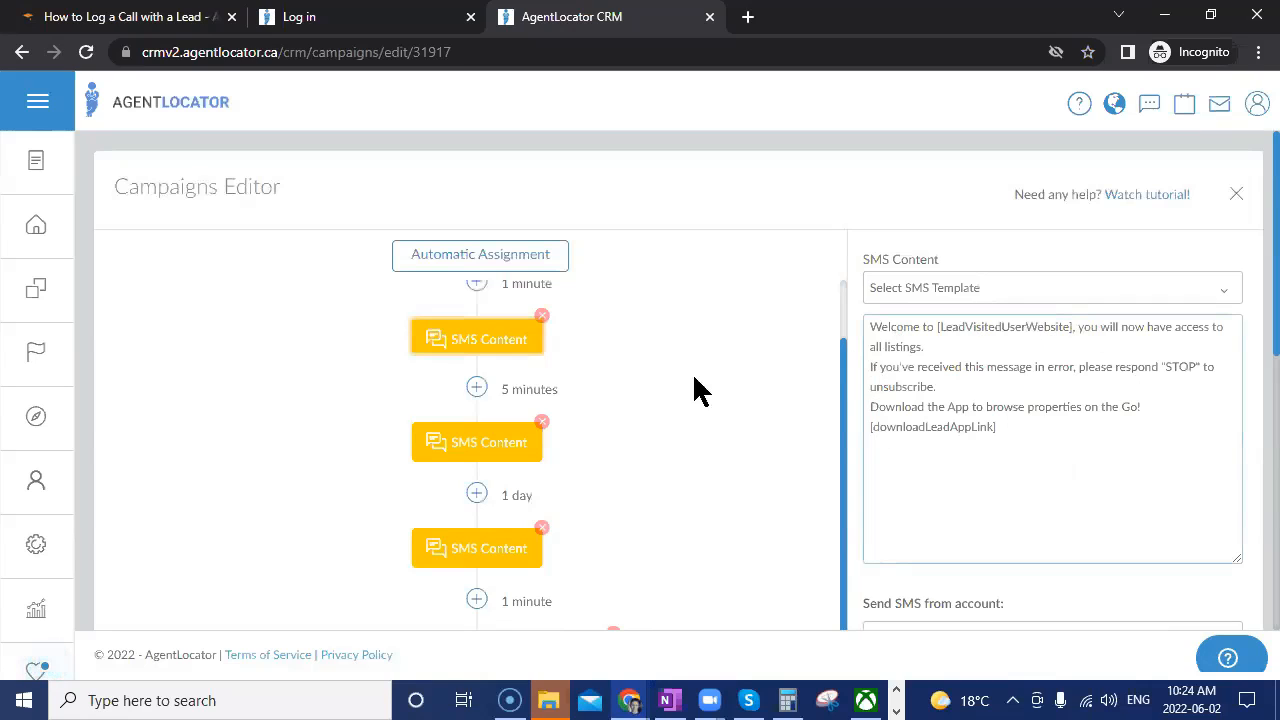
left_click(510, 450)
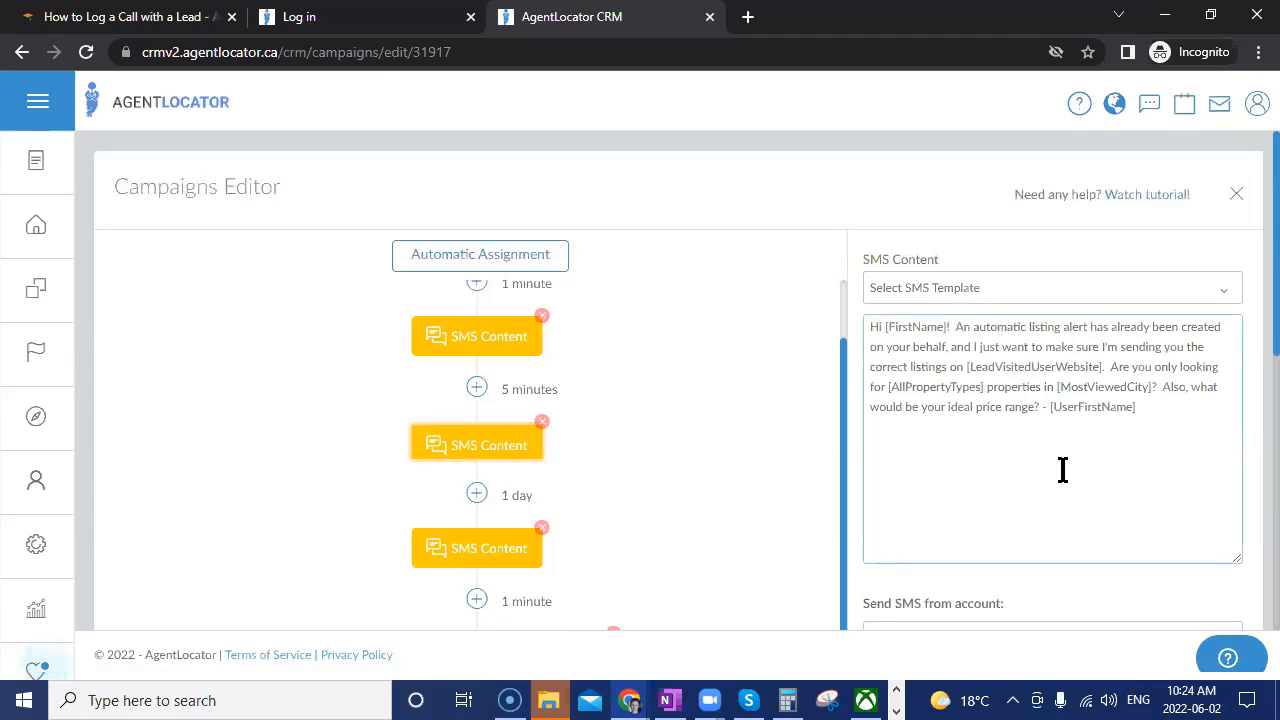
View the third SMS step's message, 'Just checking in!'.
scroll(1062, 470, "down", 2)
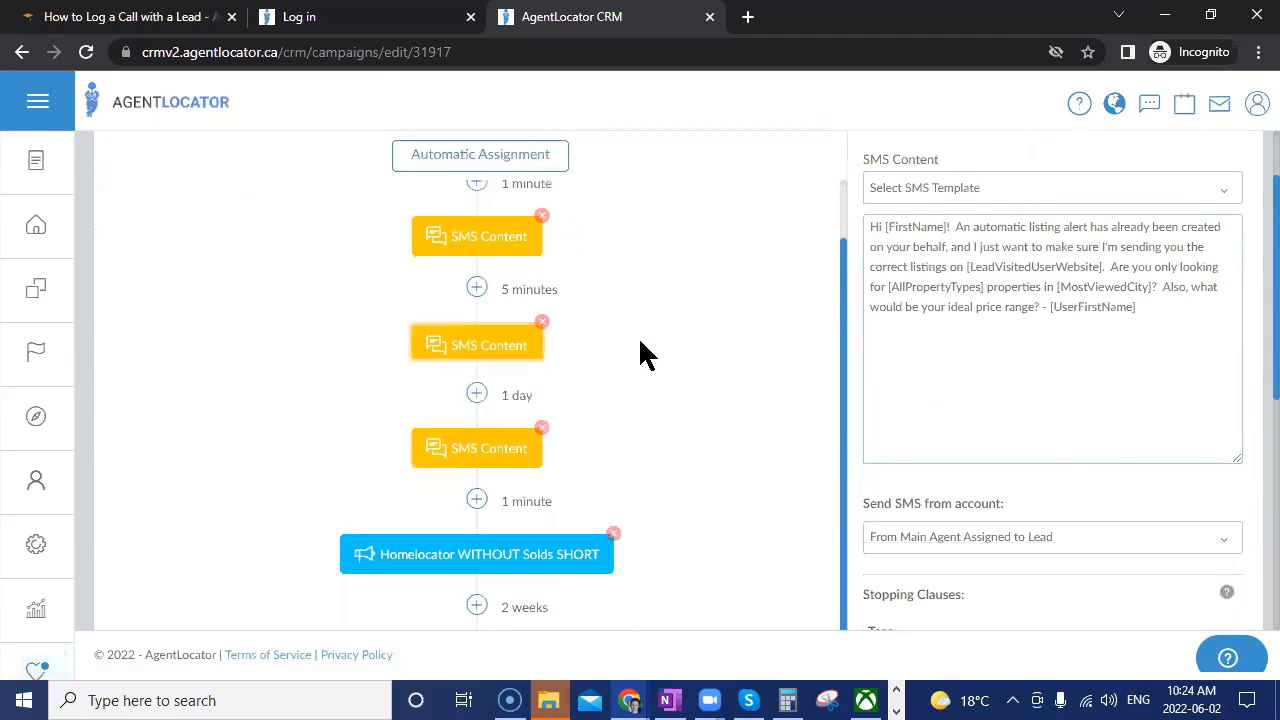
scroll(1031, 400, "down", 3)
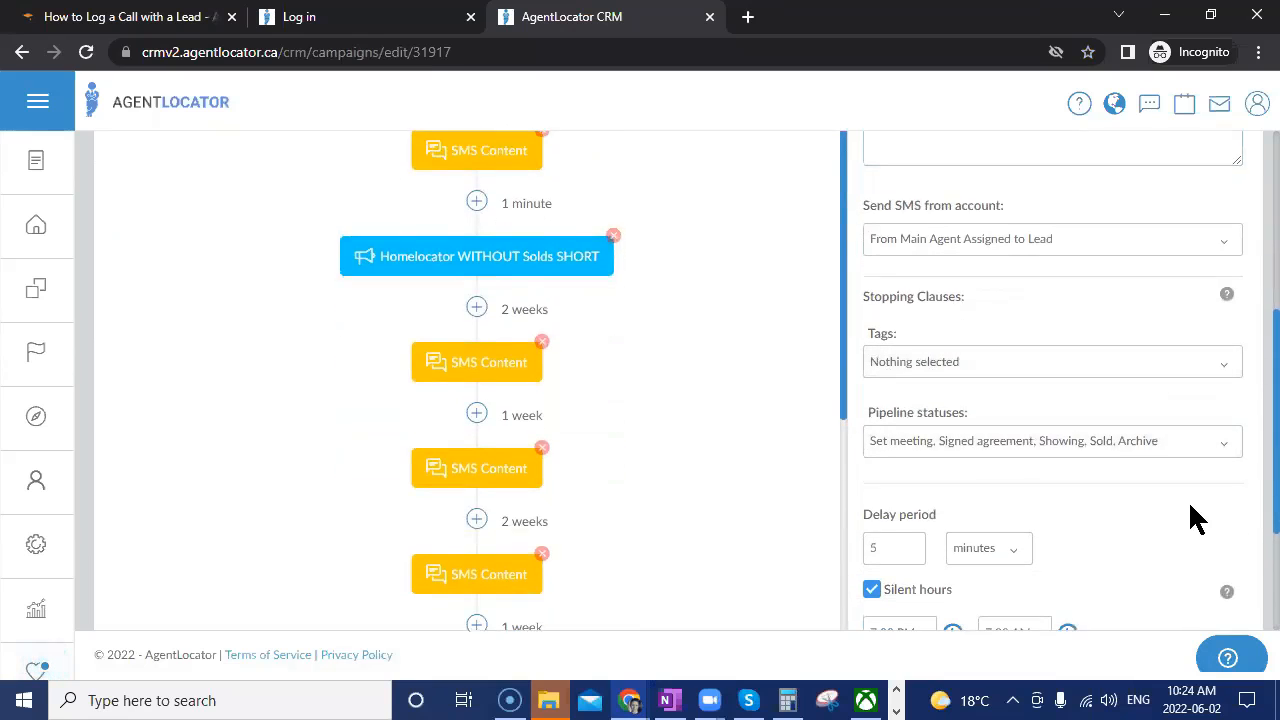
scroll(1194, 520, "up", 3)
left_click(486, 451)
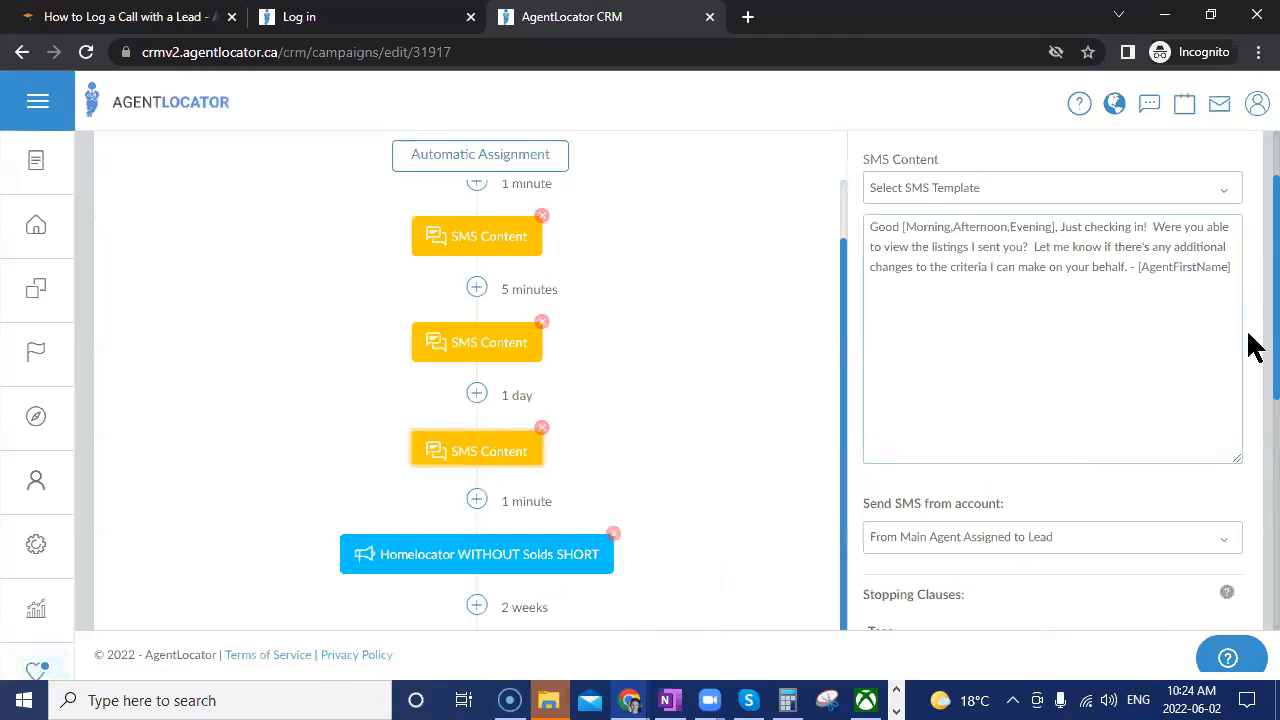
scroll(1006, 371, "down", 2)
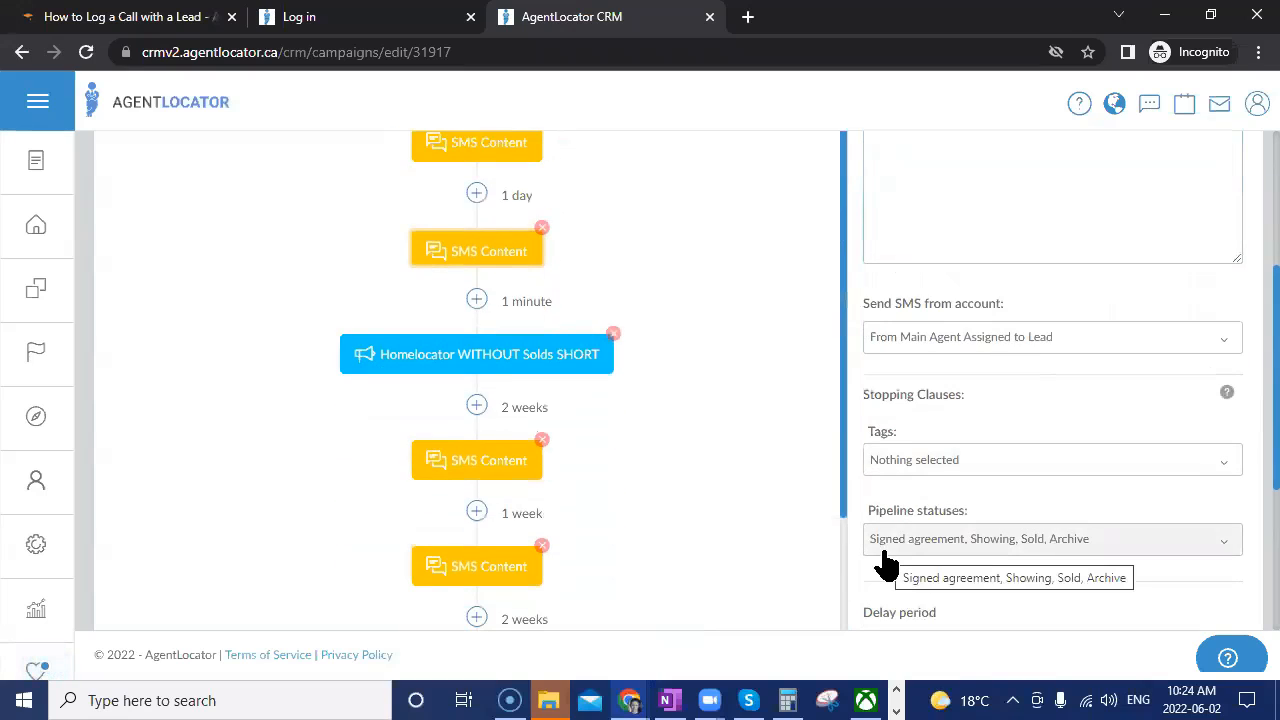
scroll(885, 560, "up", 3)
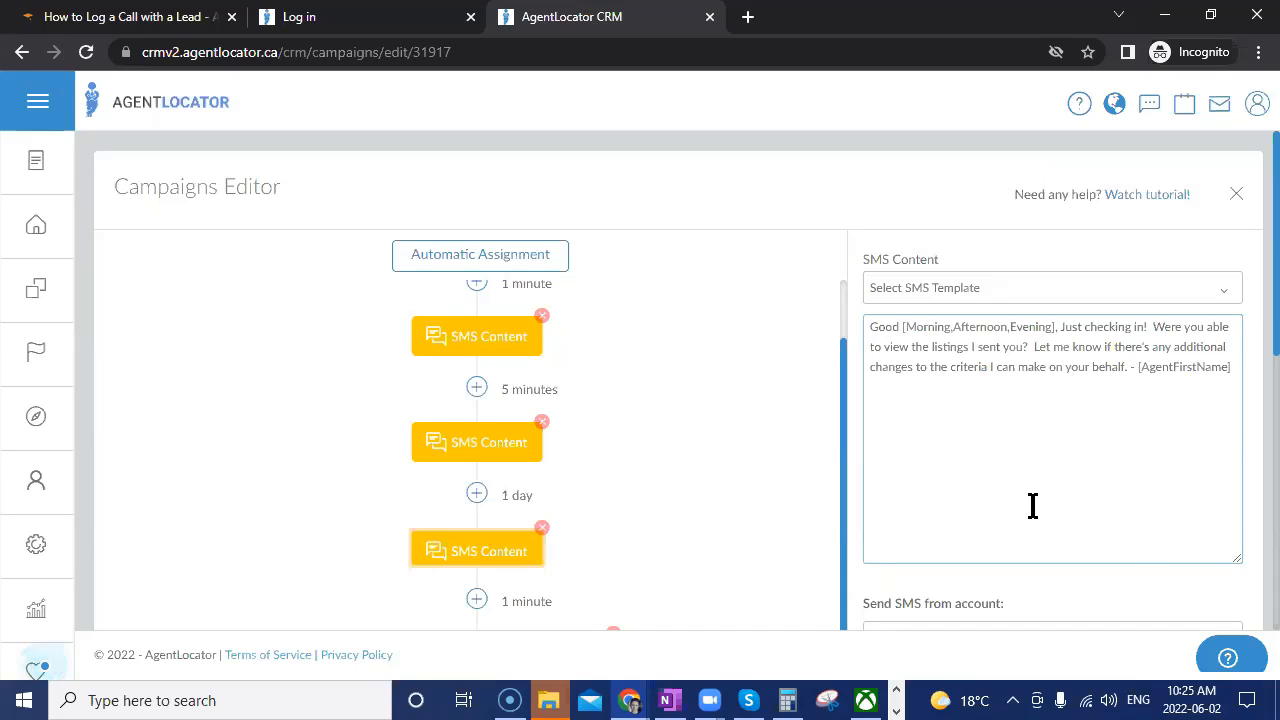
scroll(576, 510, "down", 1)
scroll(576, 510, "down", 1)
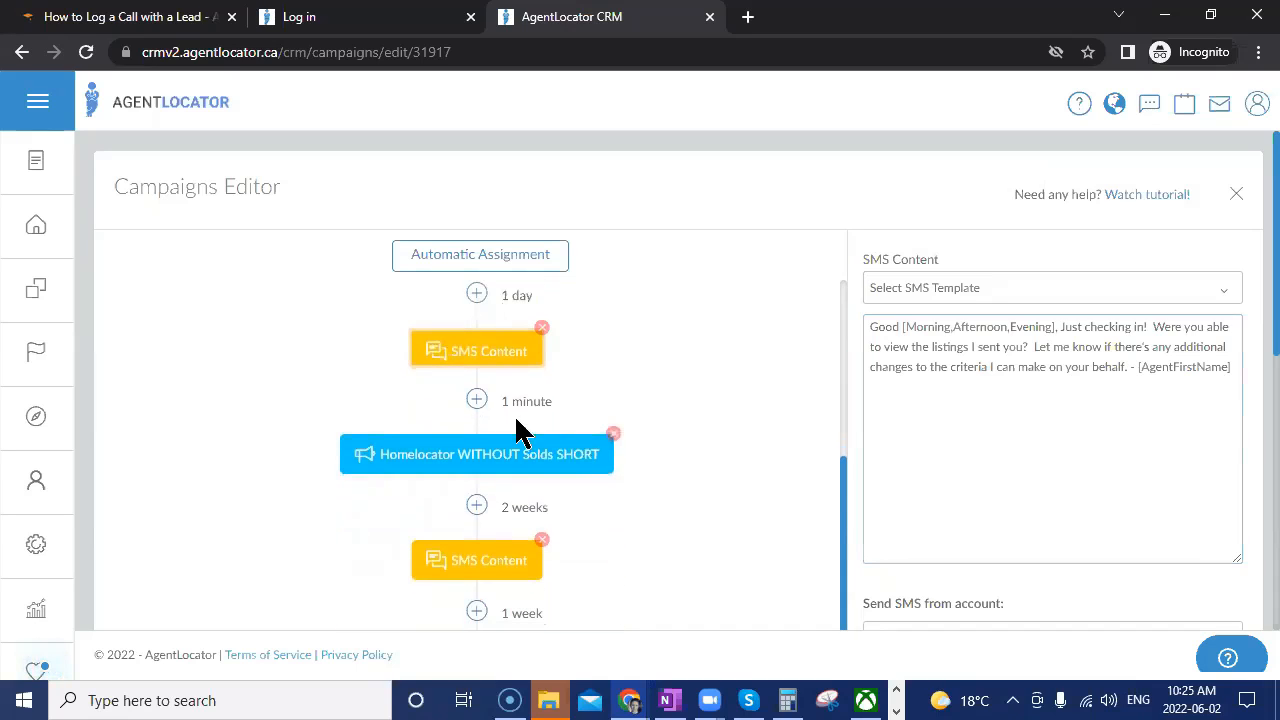
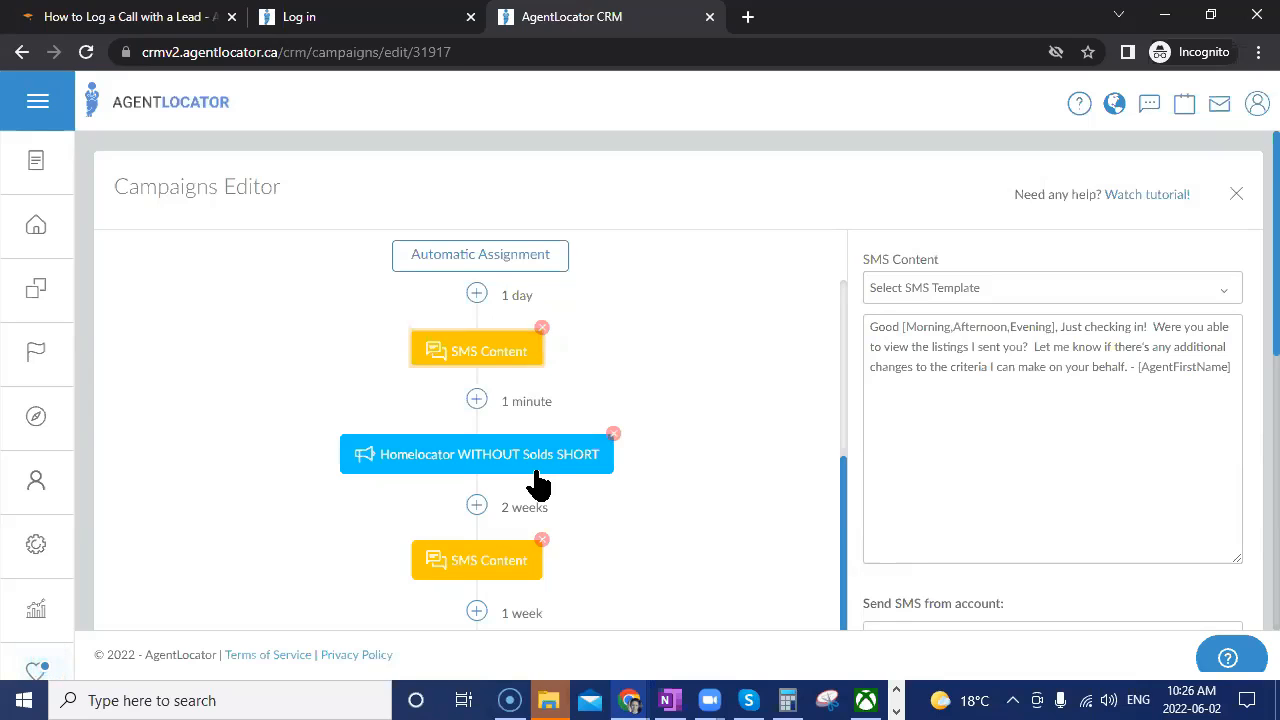
Show the Homelocator WITHOUT Solds SHORT step settings and the first SMS message.
left_click(502, 478)
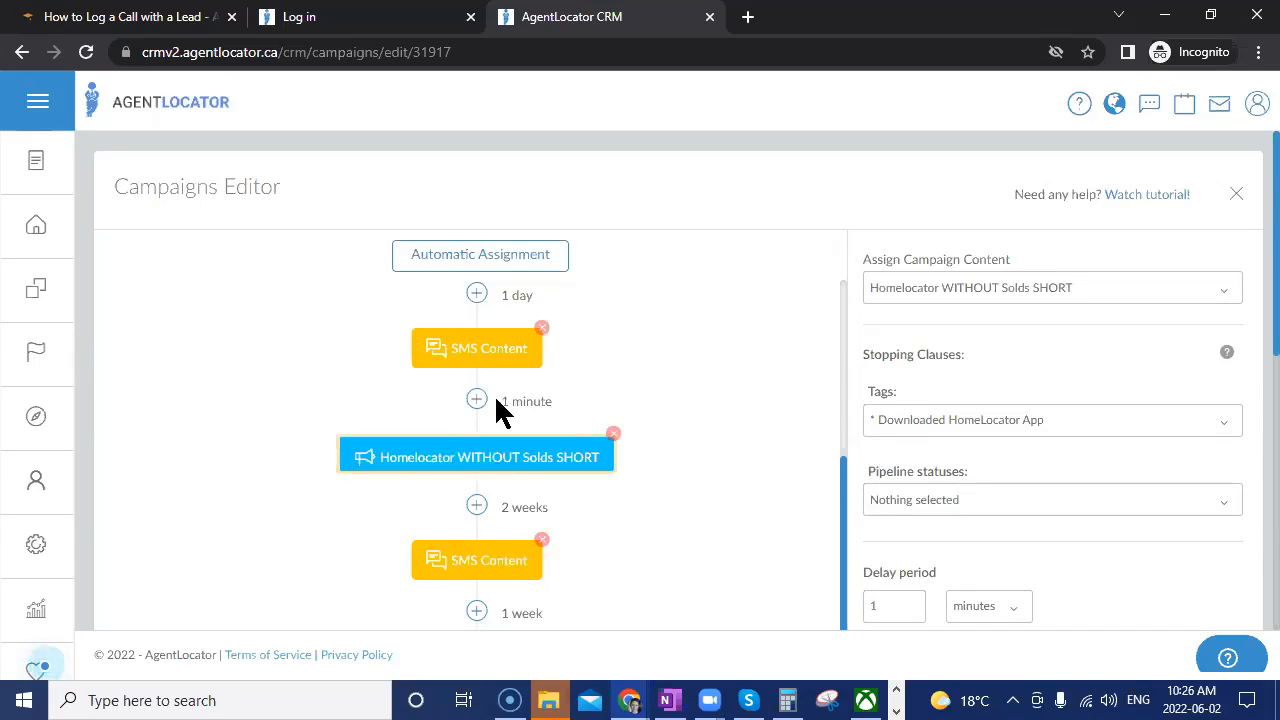
scroll(698, 552, "down", 3)
scroll(696, 540, "up", 2)
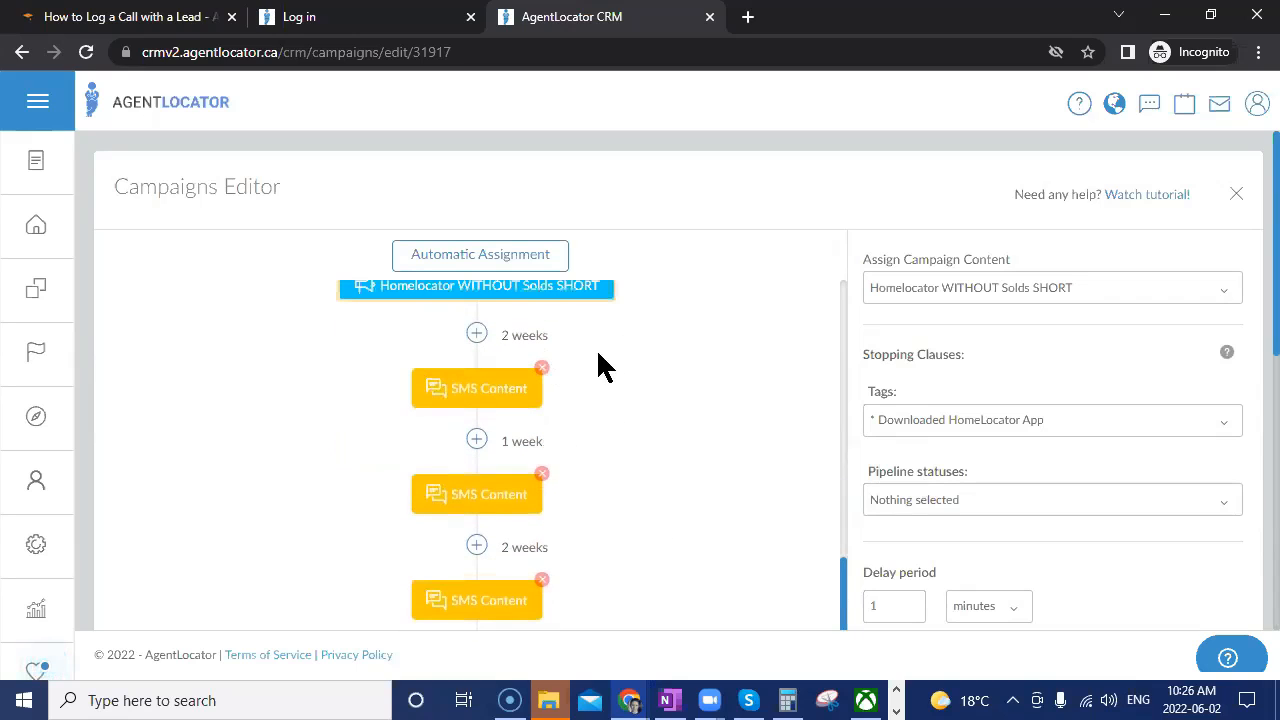
scroll(648, 565, "down", 1)
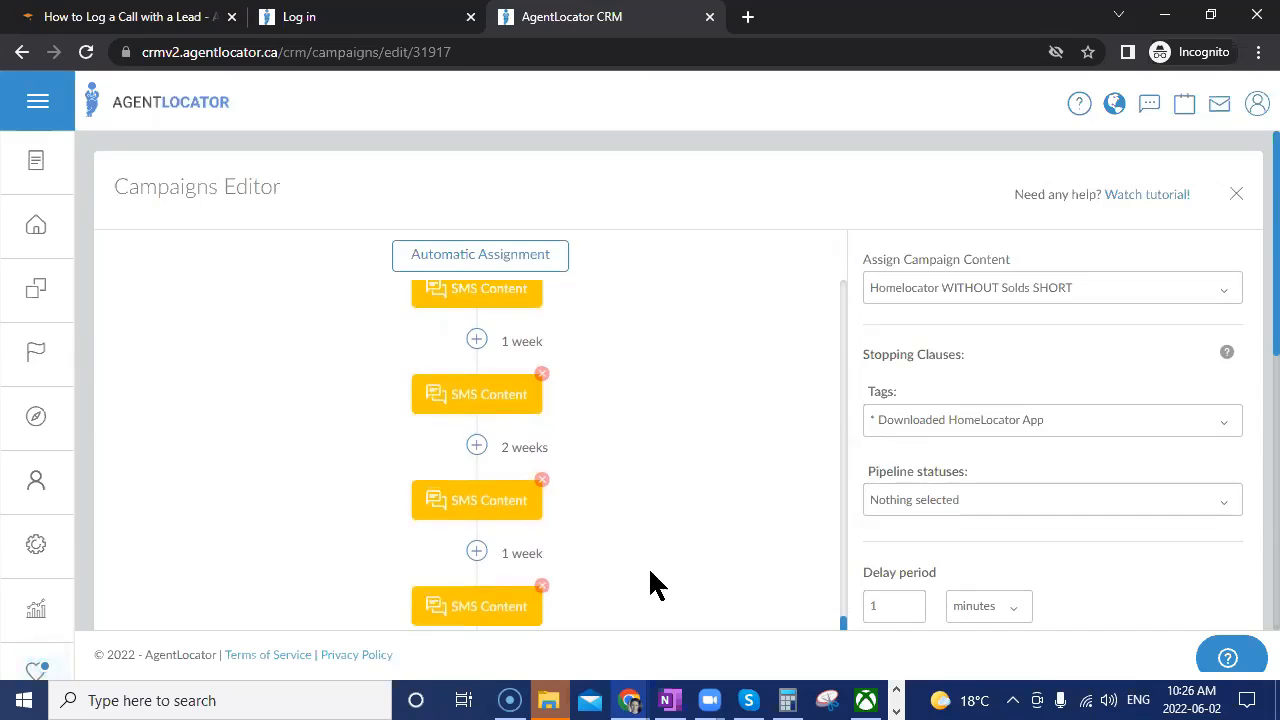
scroll(712, 548, "up", 2)
left_click(512, 489)
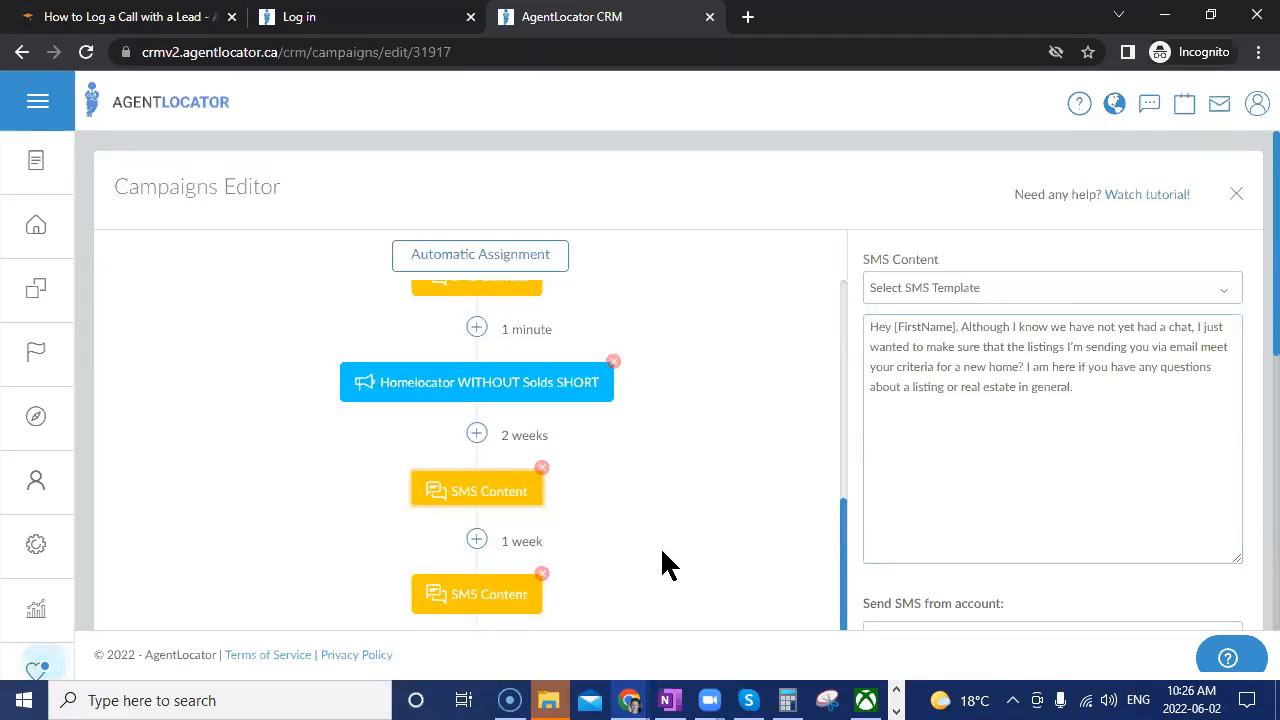
scroll(654, 620, "down", 1)
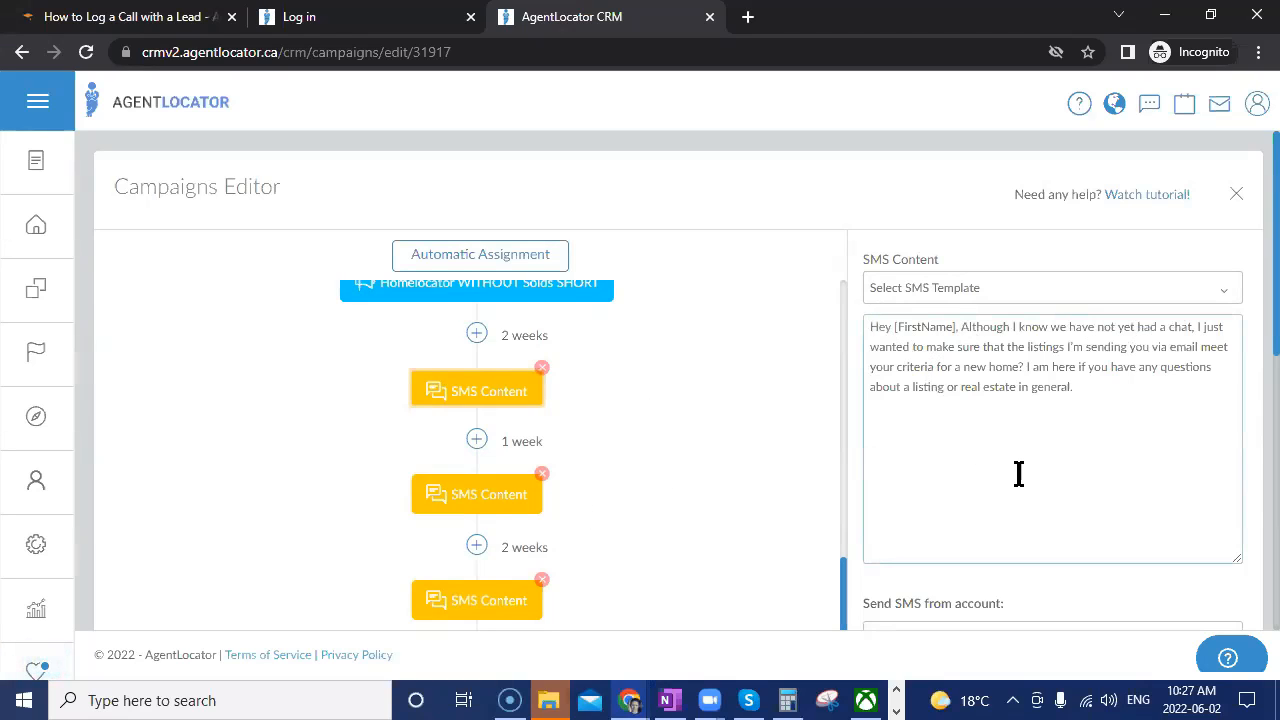
Read the second, third and fourth SMS steps' messages.
left_click(524, 488)
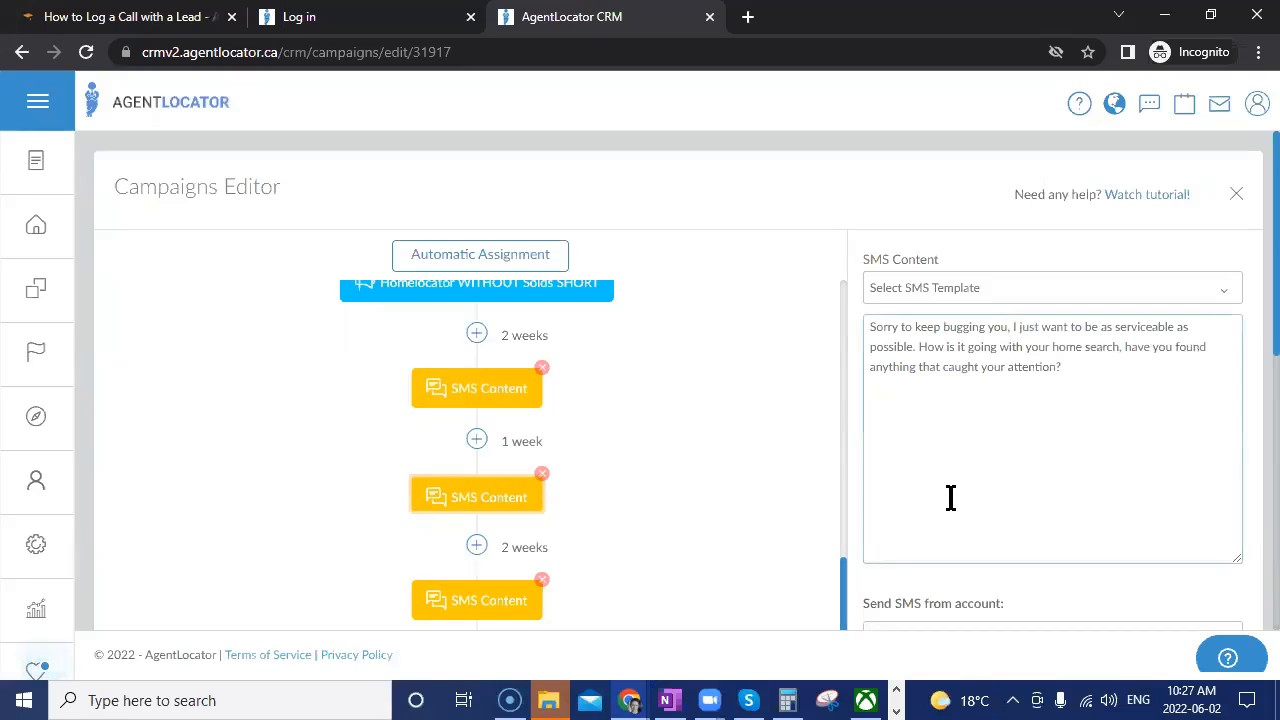
scroll(730, 500, "down", 1)
left_click(440, 500)
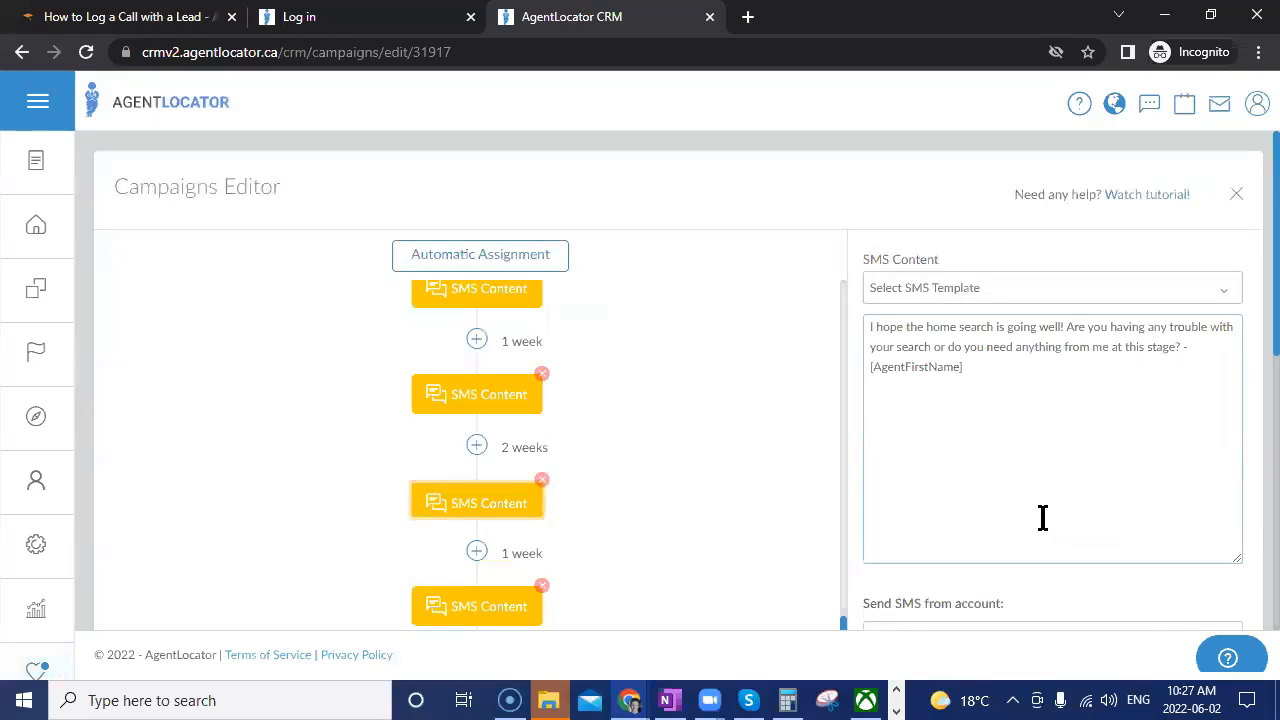
scroll(1035, 520, "down", 1)
left_click(524, 510)
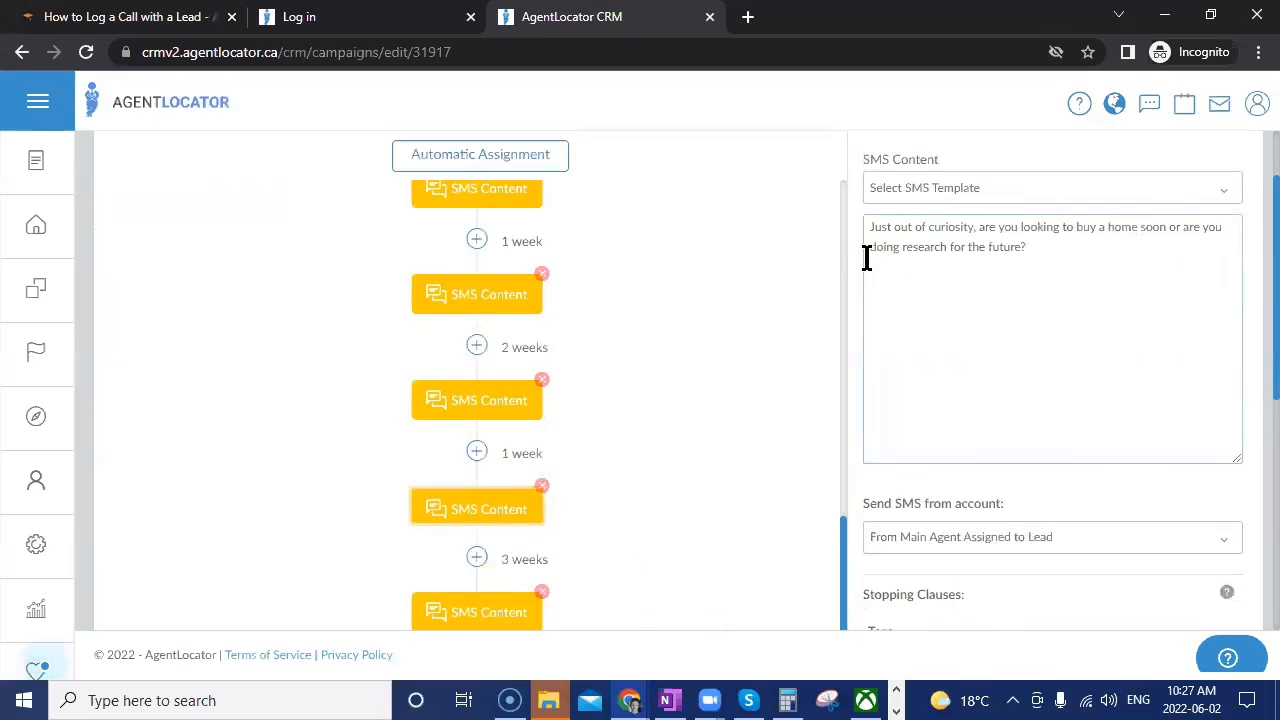
scroll(688, 453, "down", 2)
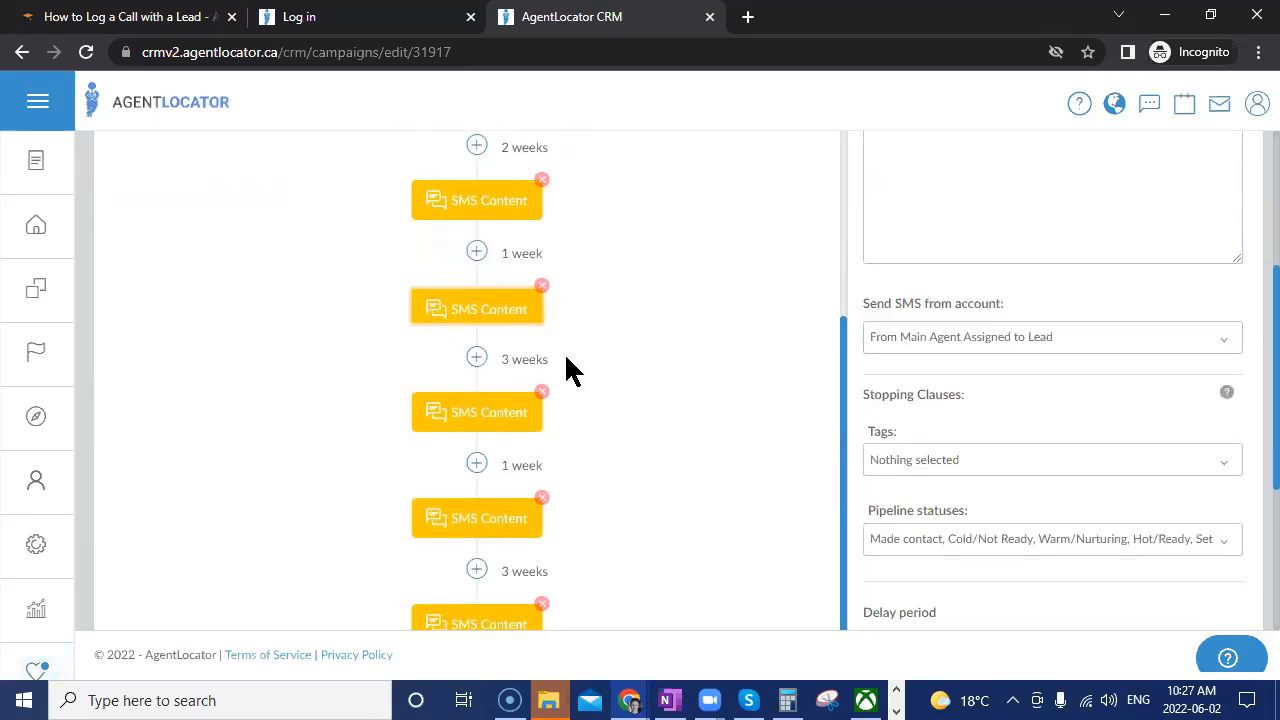
scroll(652, 527, "down", 2)
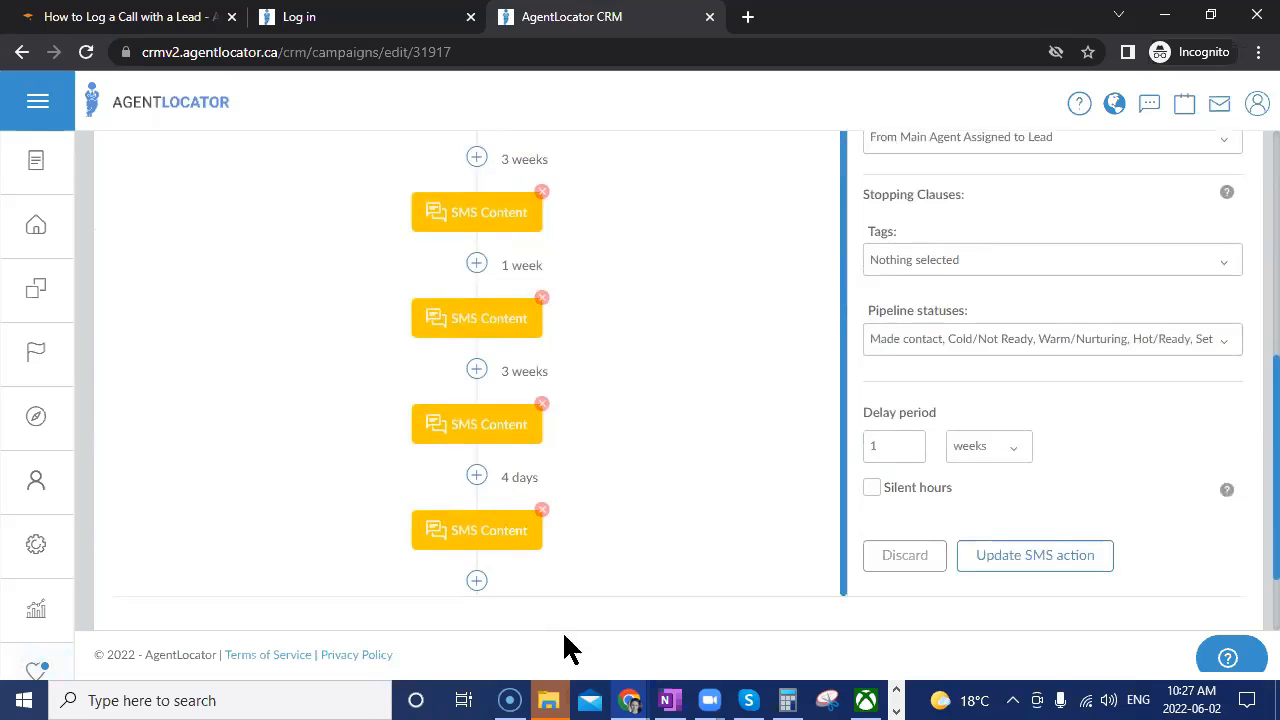
scroll(654, 541, "up", 2)
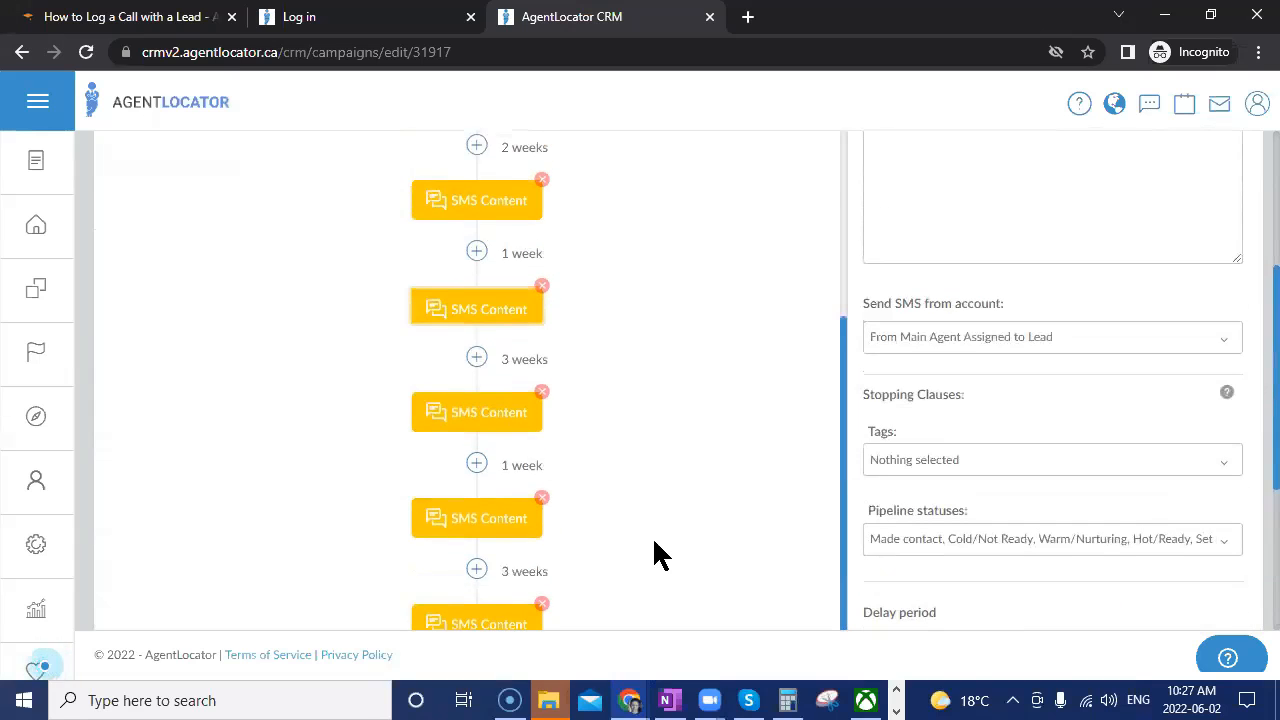
scroll(654, 542, "up", 3)
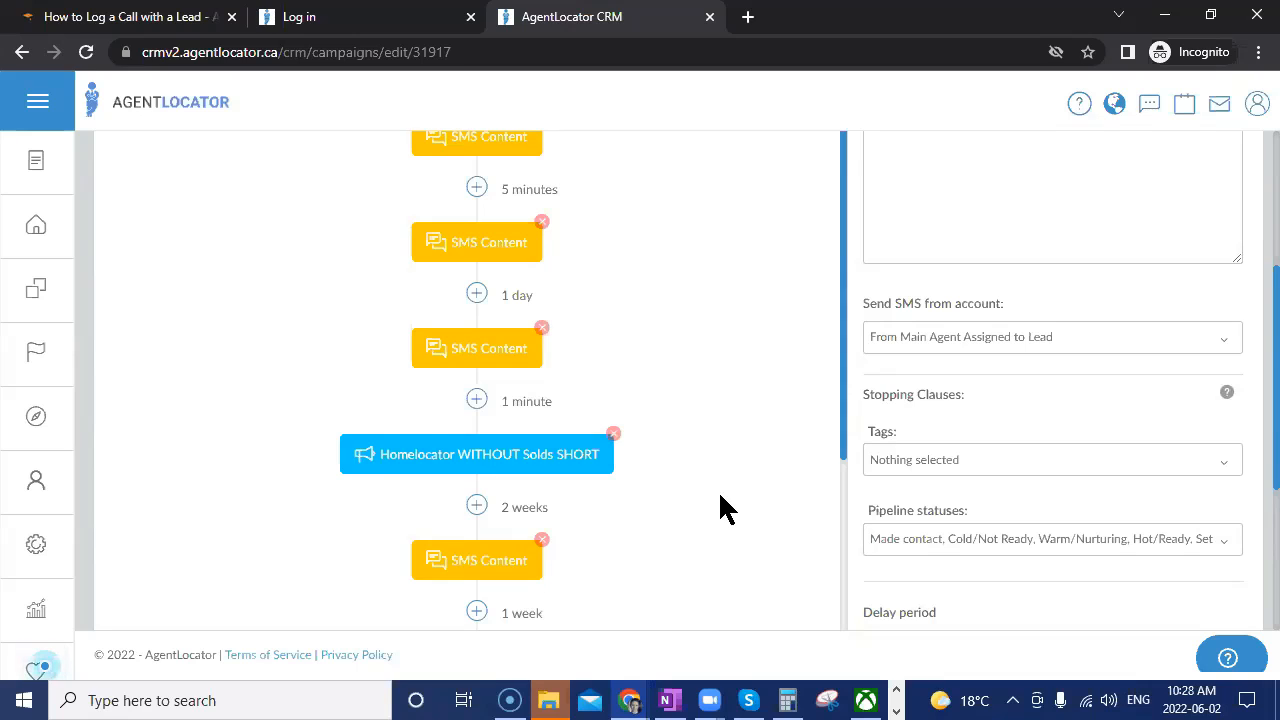
scroll(718, 520, "up", 3)
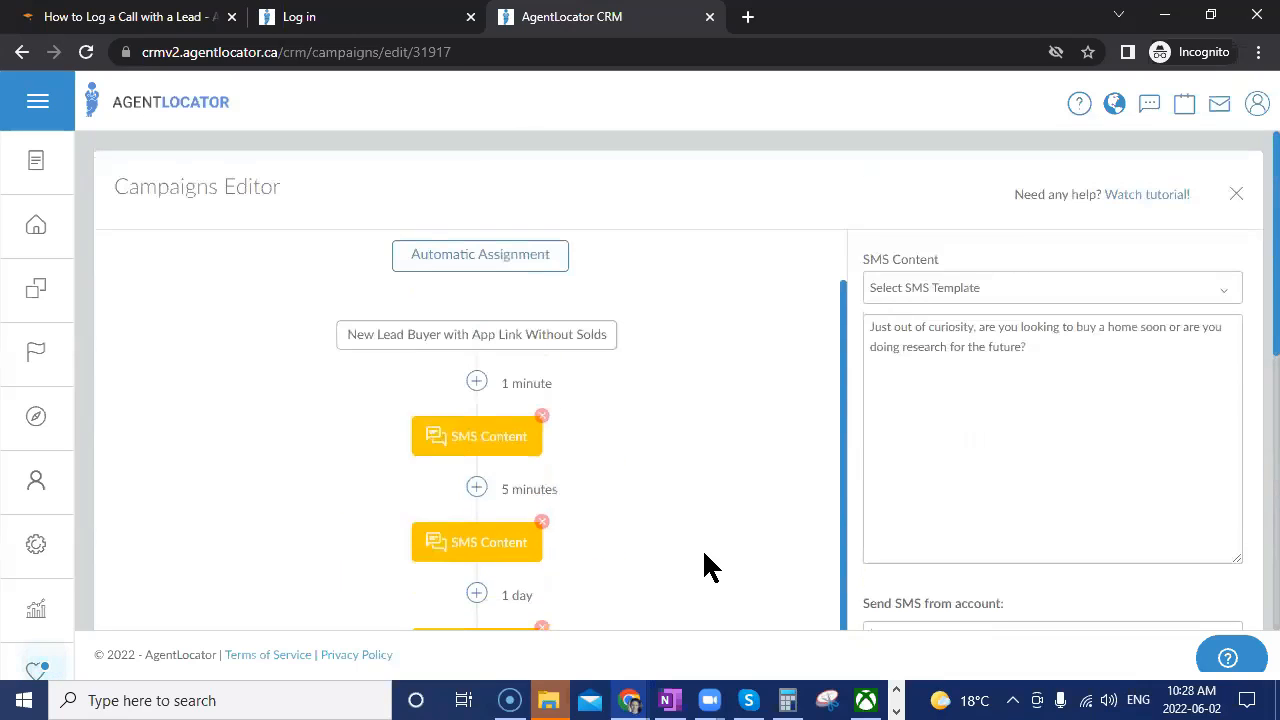
Return to the campaign list and open Homelocator WITHOUT Solds SHORT for editing.
left_click(1236, 195)
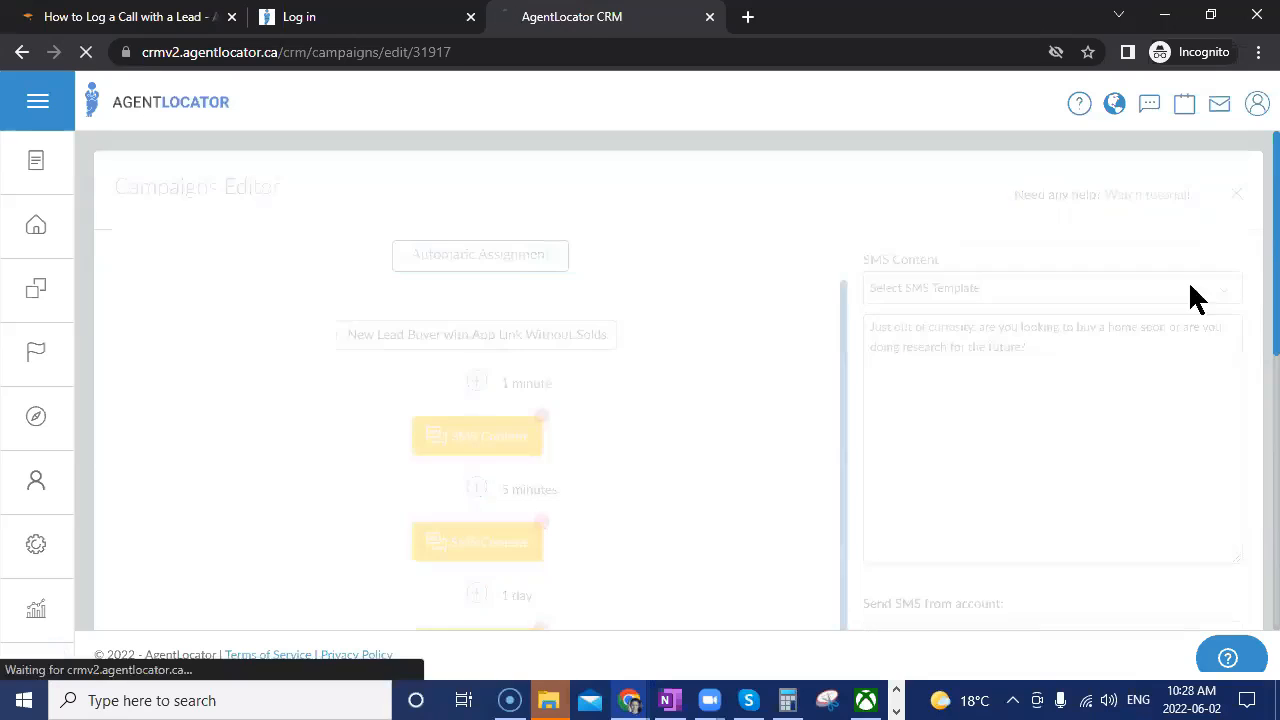
scroll(920, 580, "down", 3)
scroll(915, 539, "down", 1)
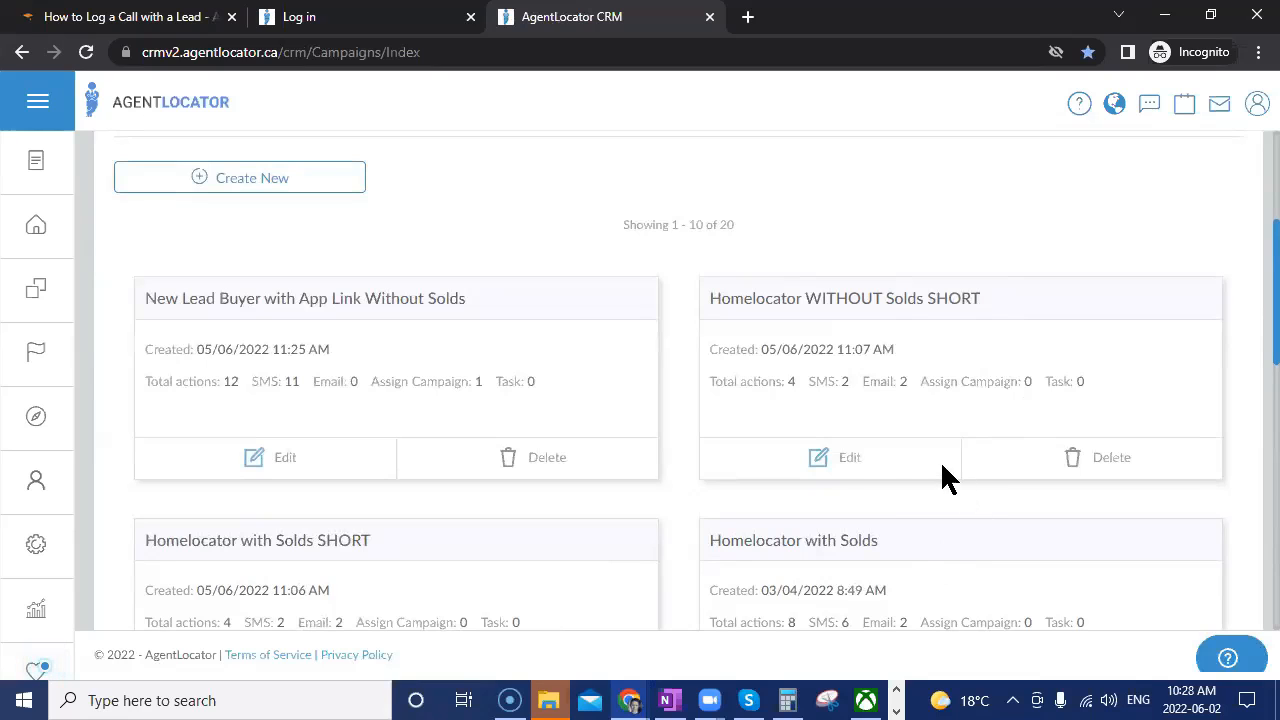
left_click(851, 474)
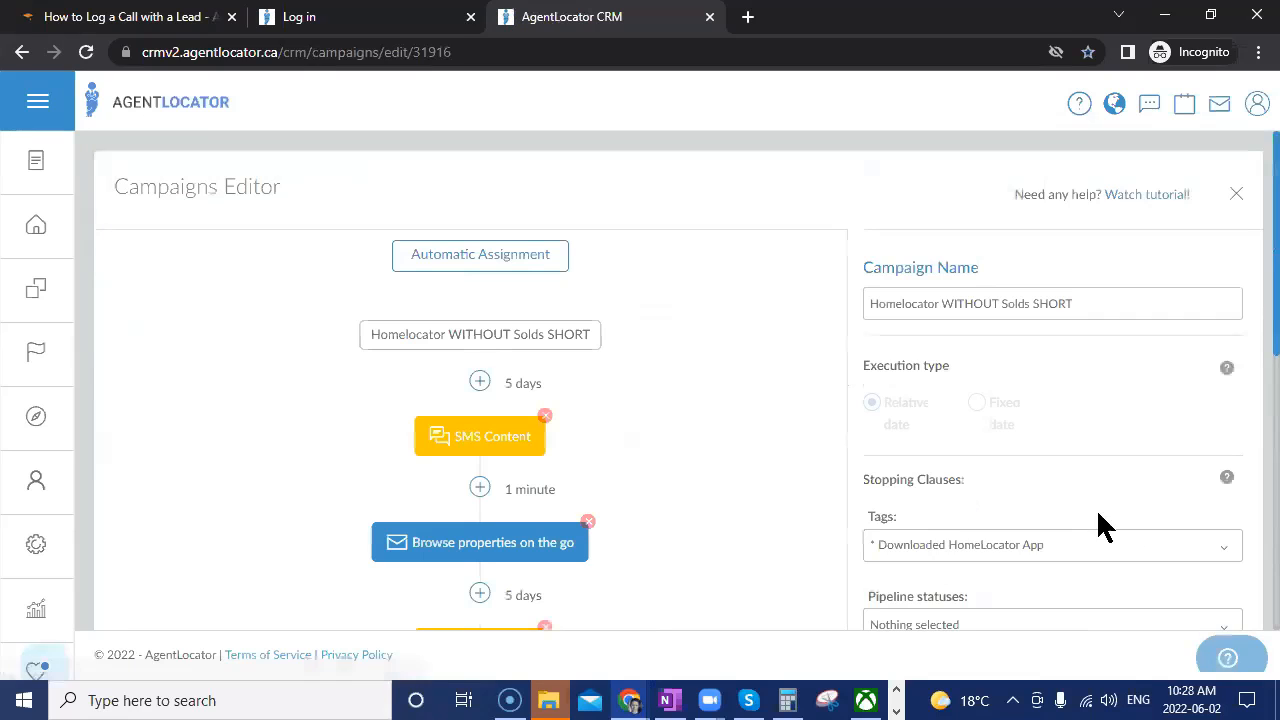
scroll(750, 528, "down", 2)
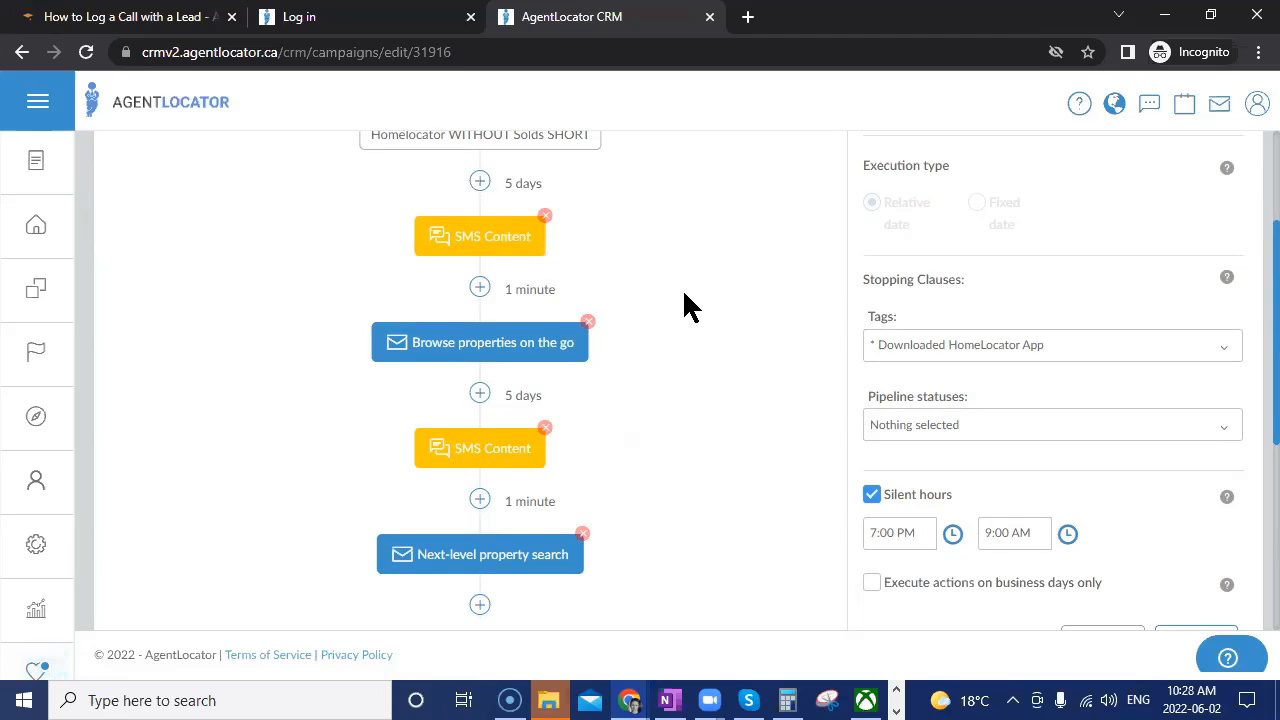
View its first SMS, the 'Browse properties on the go' e-mail and the second SMS.
left_click(487, 248)
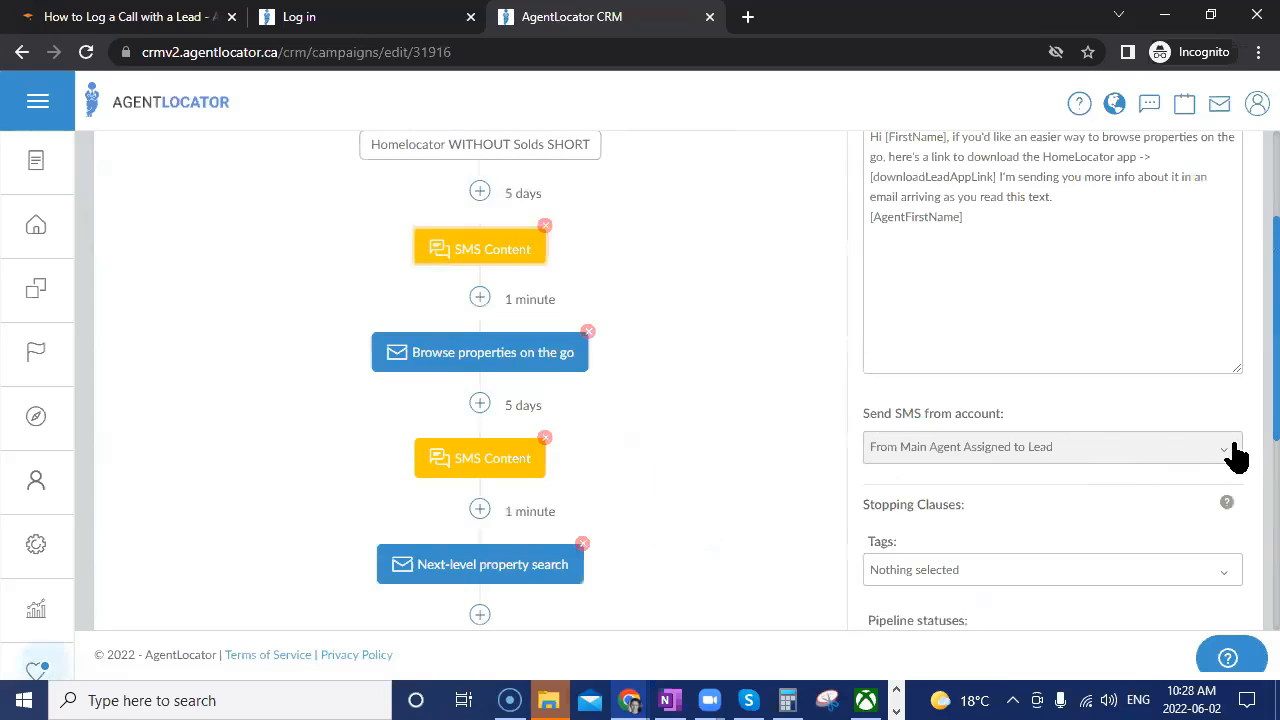
scroll(1195, 405, "up", 1)
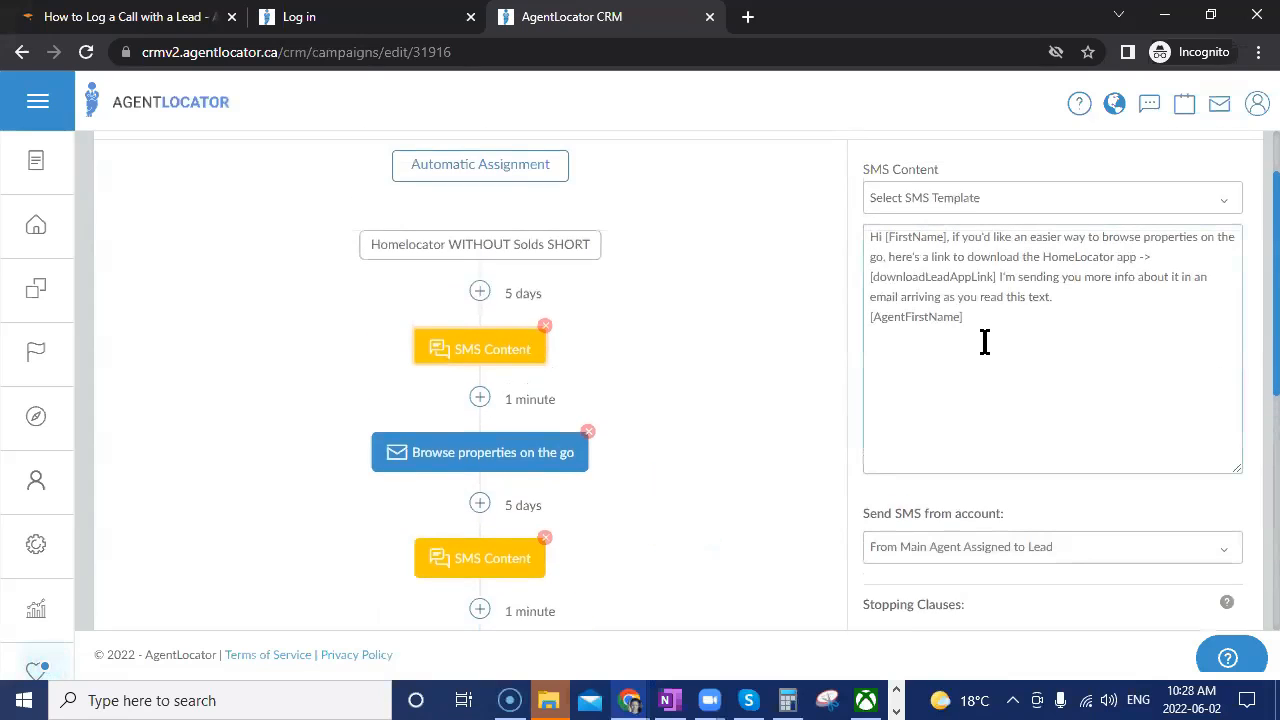
left_click(536, 462)
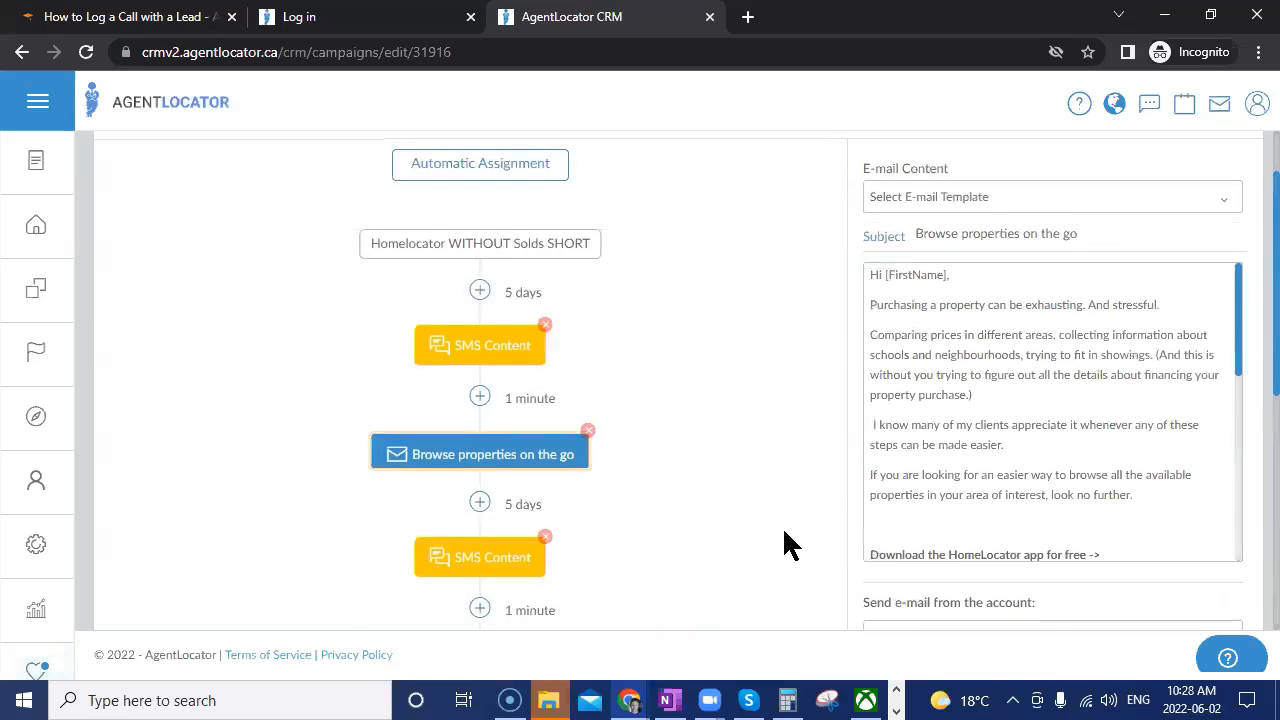
scroll(623, 491, "down", 1)
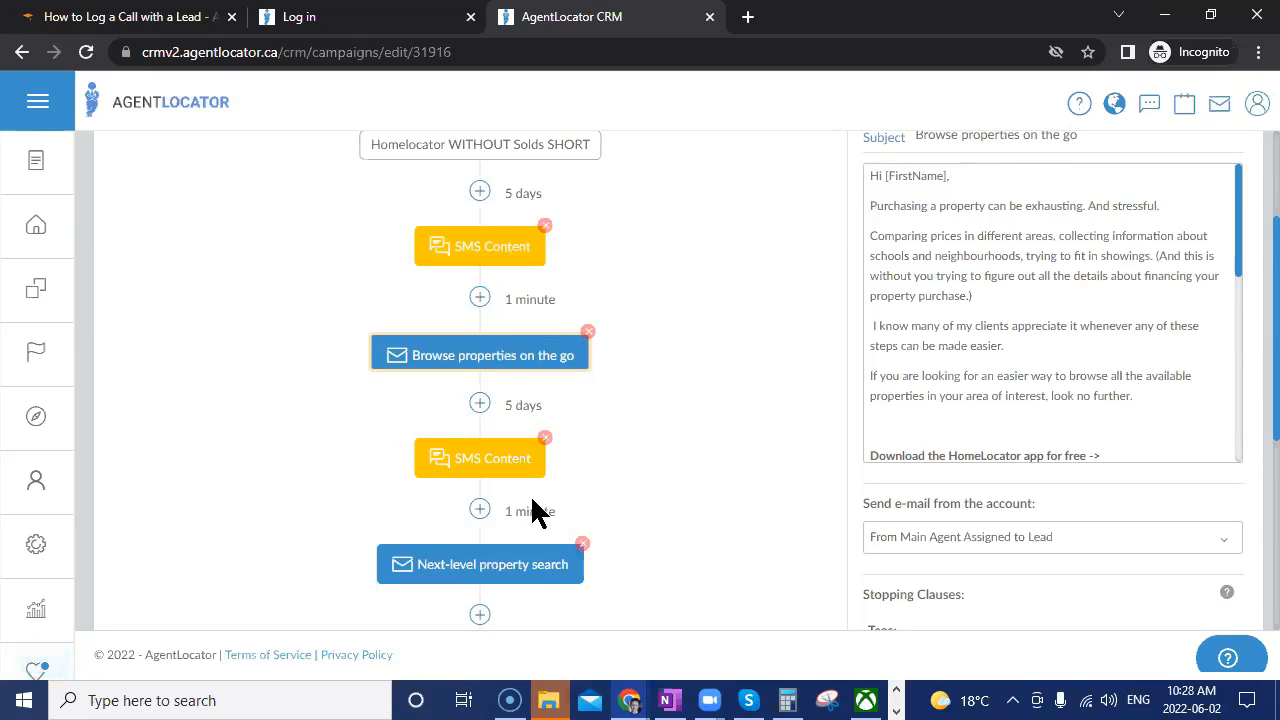
left_click(500, 463)
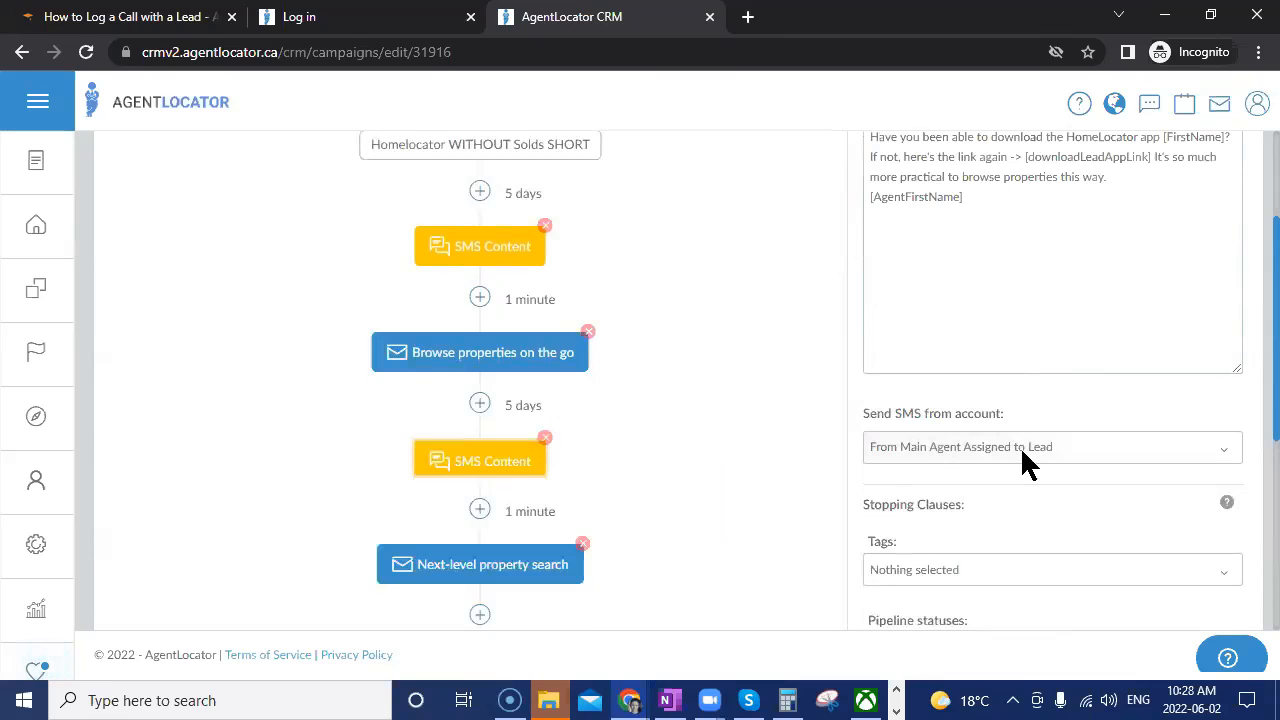
scroll(698, 566, "down", 1)
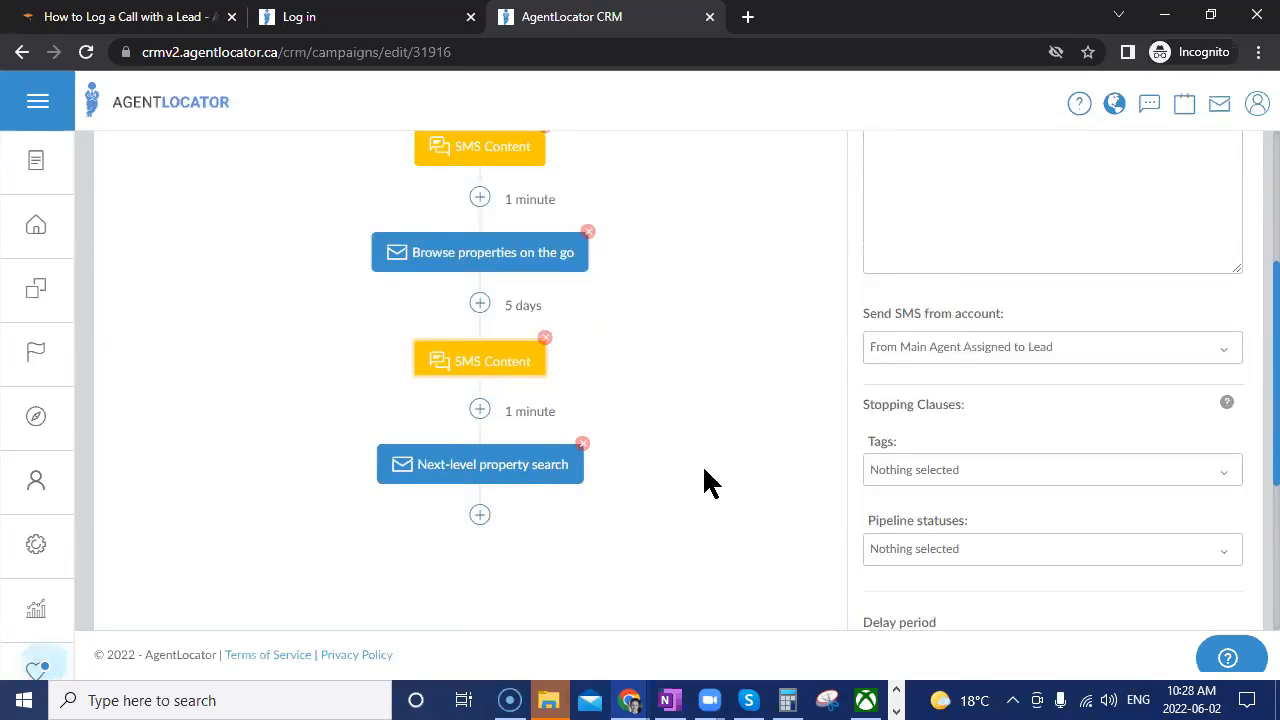
scroll(714, 492, "up", 1)
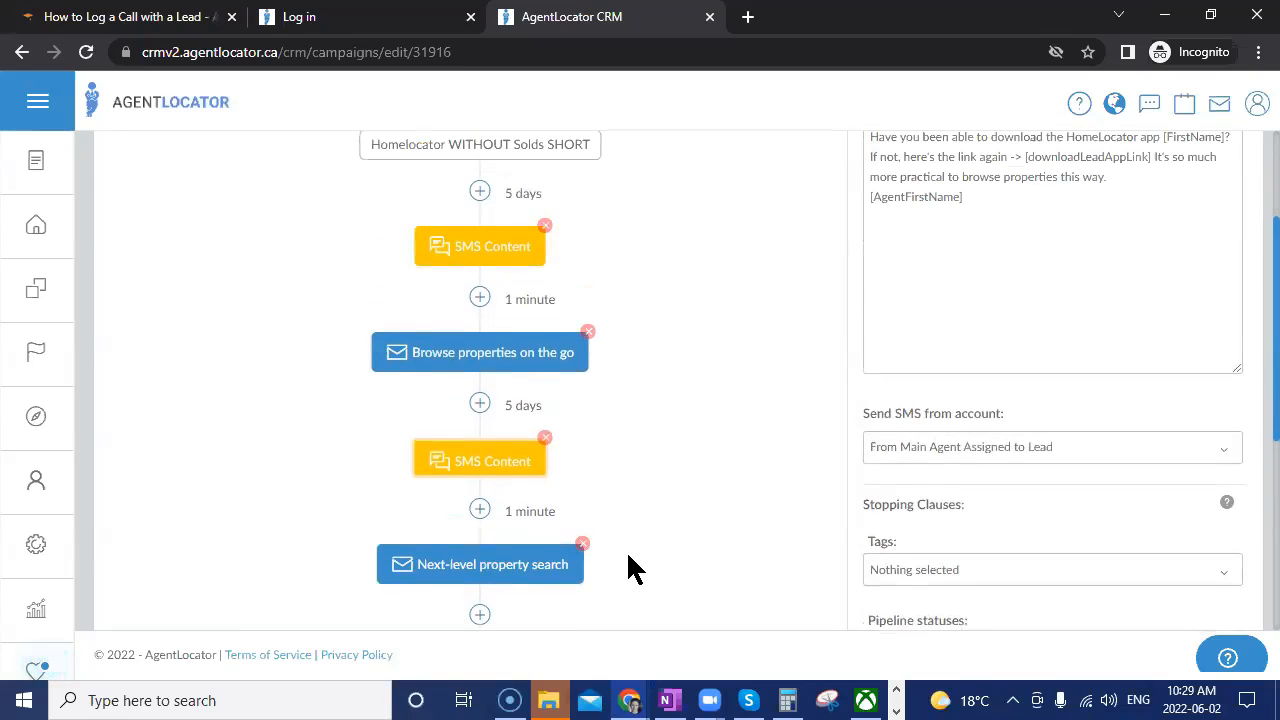
scroll(660, 575, "up", 2)
scroll(700, 592, "down", 1)
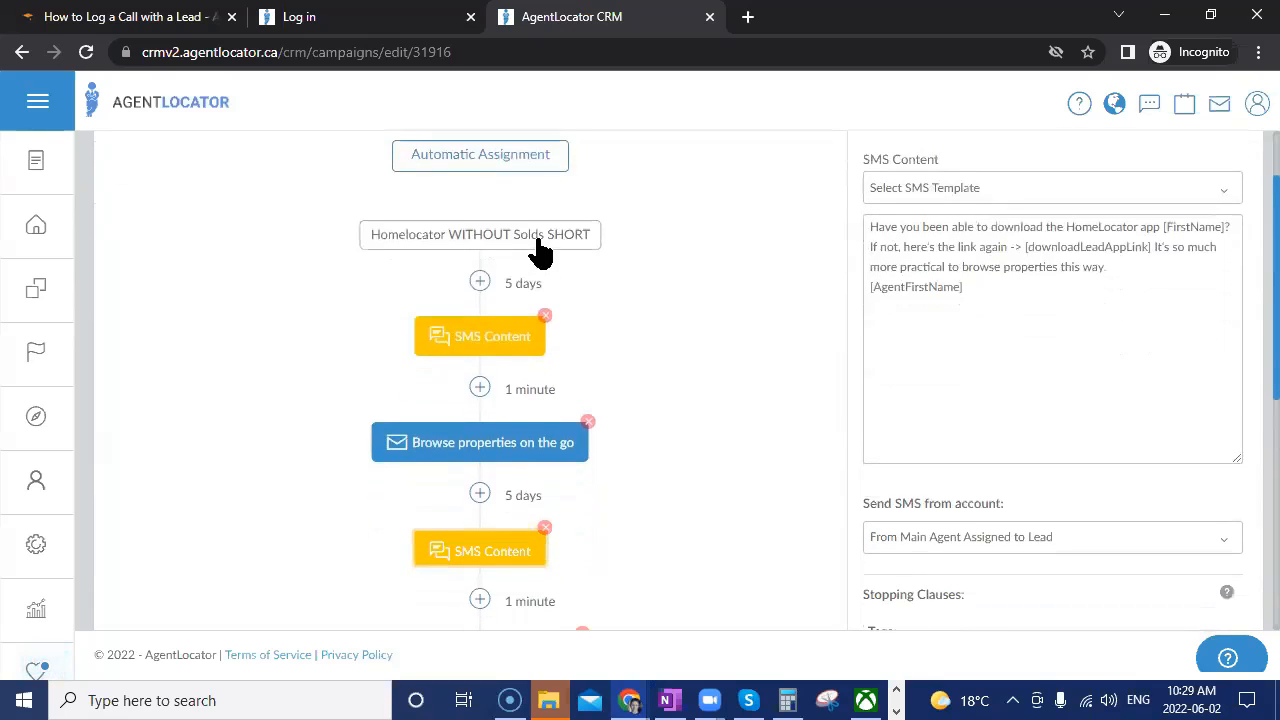
Show the campaign's overall settings, then close the campaign editor.
left_click(537, 243)
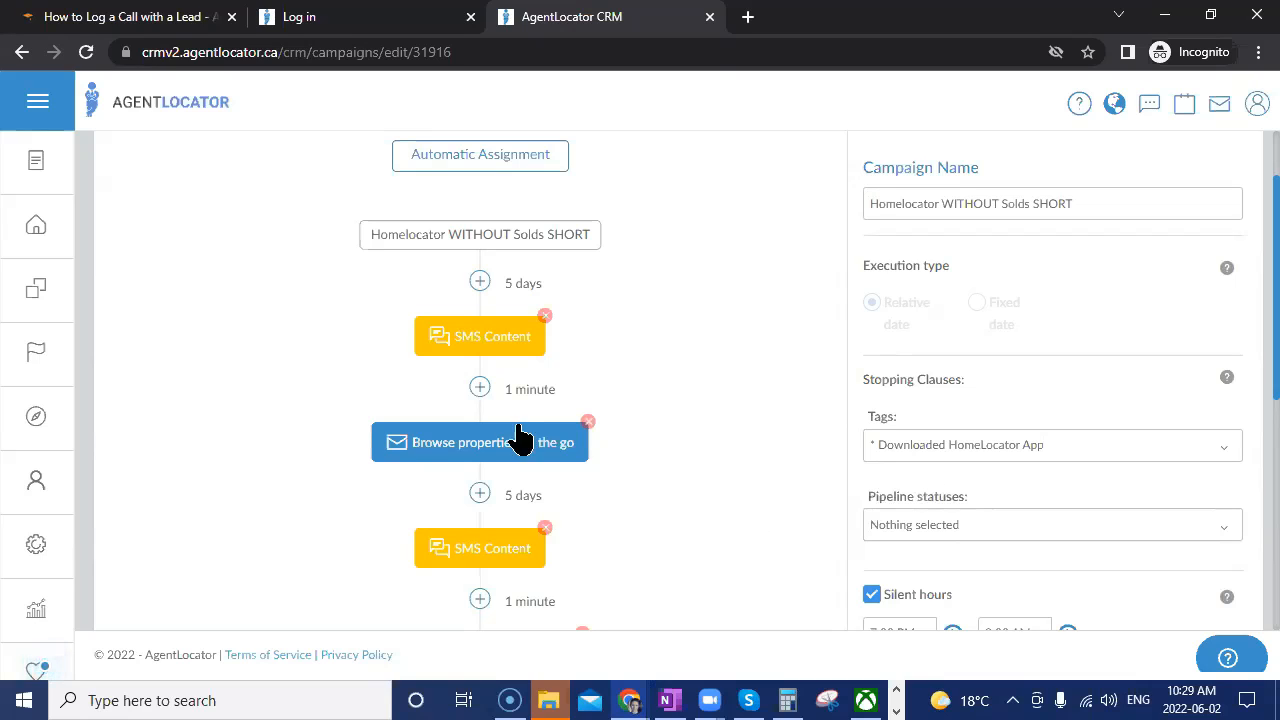
scroll(630, 488, "up", 1)
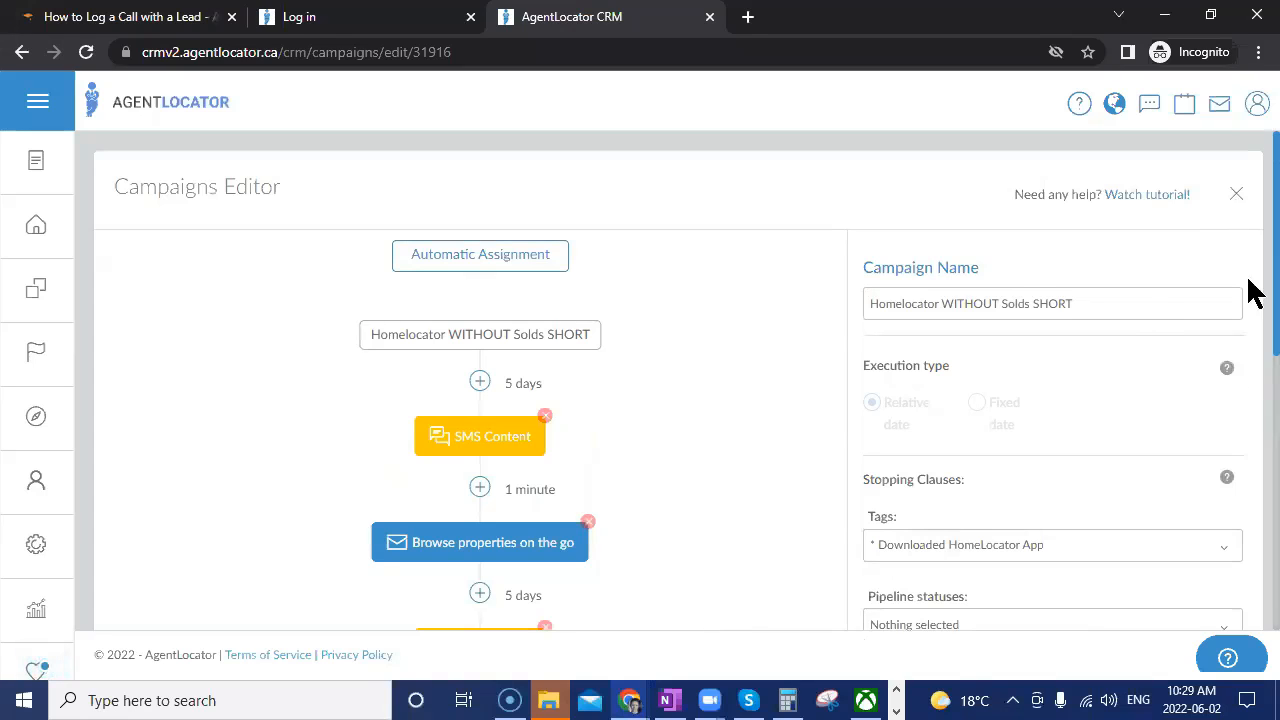
left_click(1236, 194)
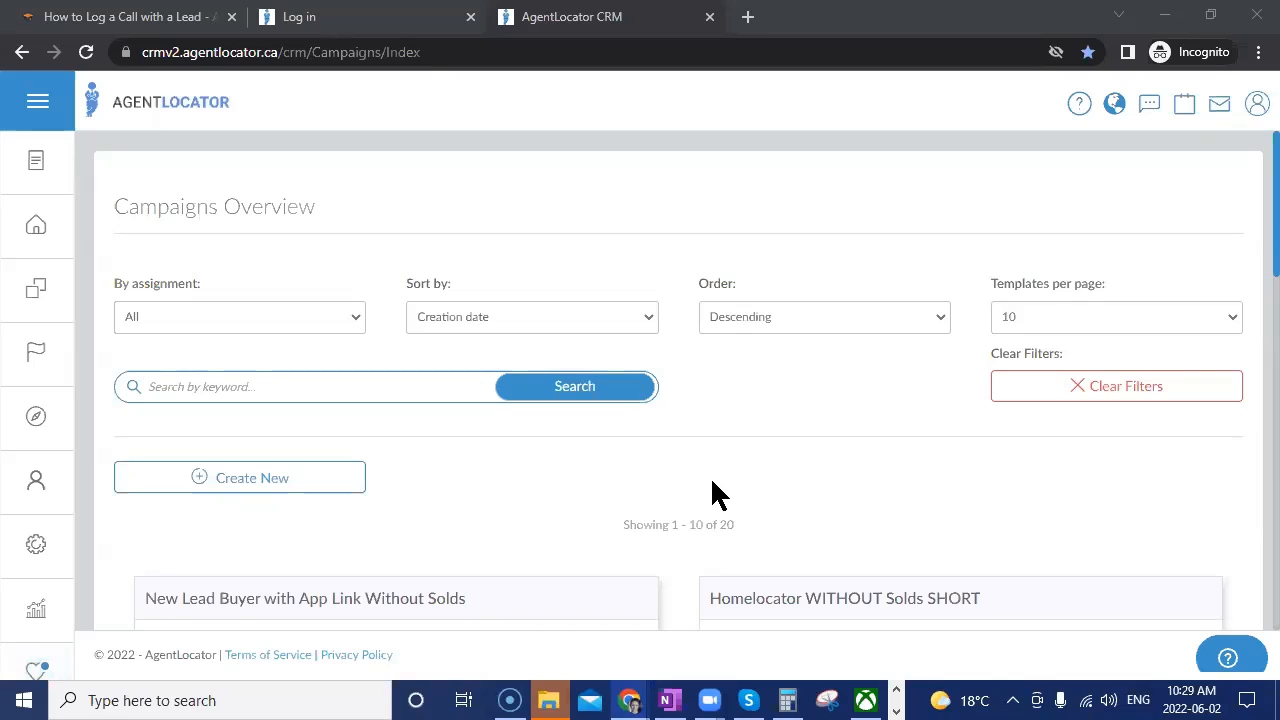
Log out of the CRM from the account menu.
left_click(1257, 106)
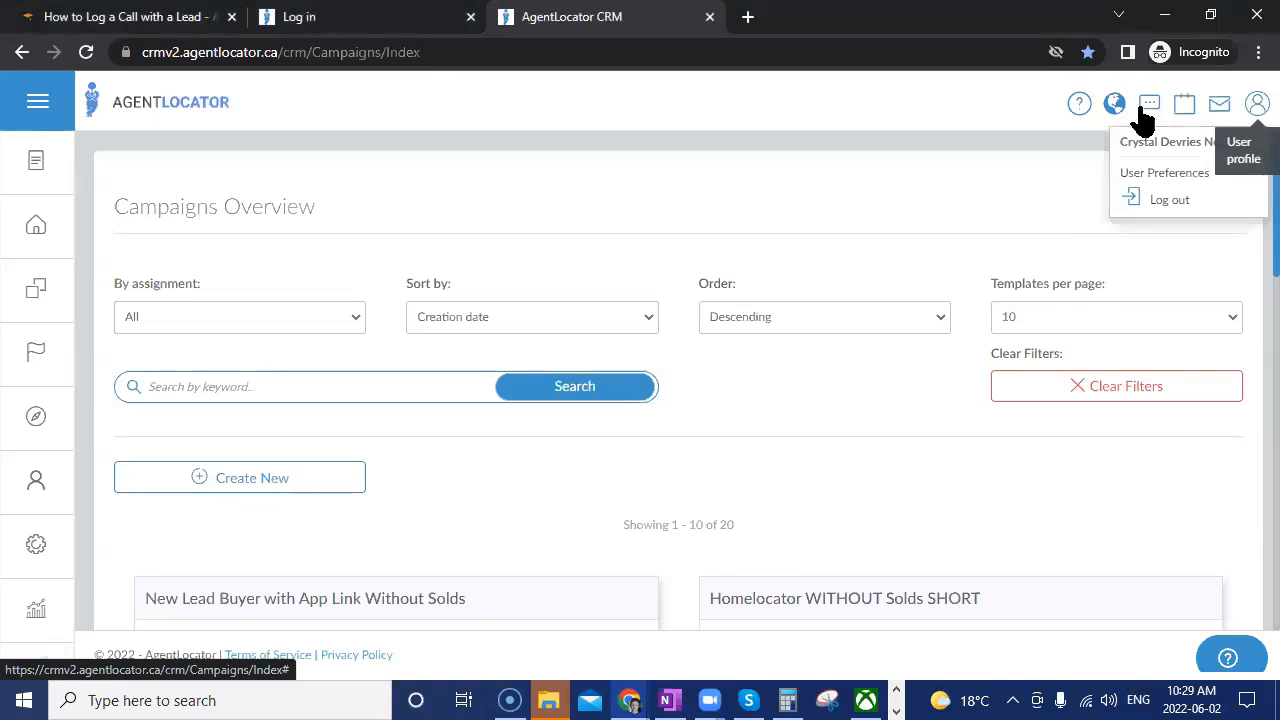
left_click(1186, 212)
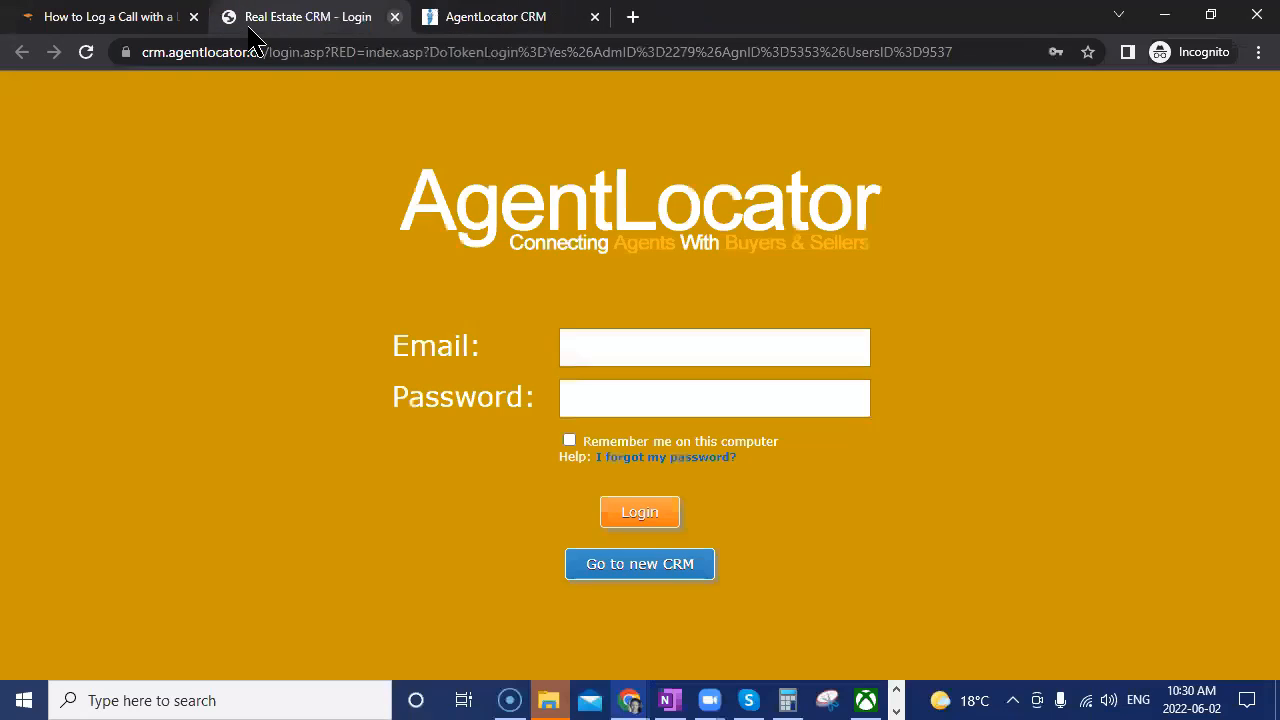
From the leads page, go to Settings > Campaign Template Editor and edit the Leveraging Campaign.
left_click(395, 17)
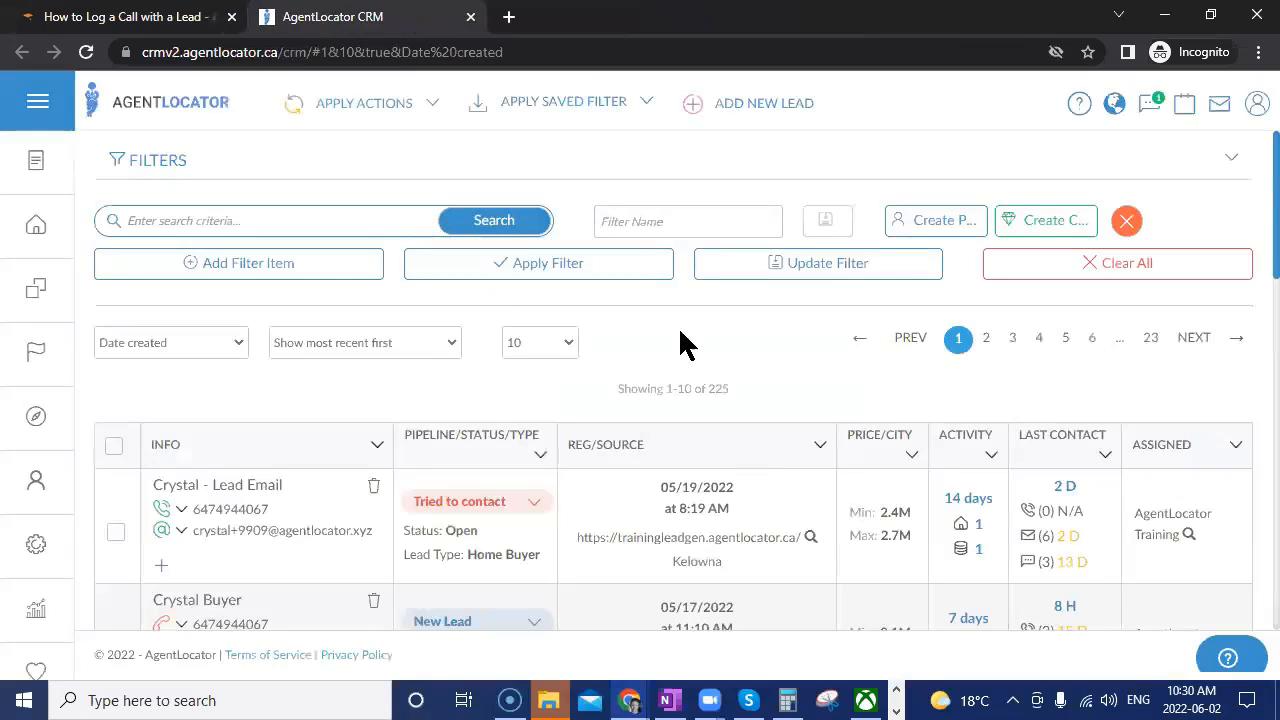
left_click(40, 552)
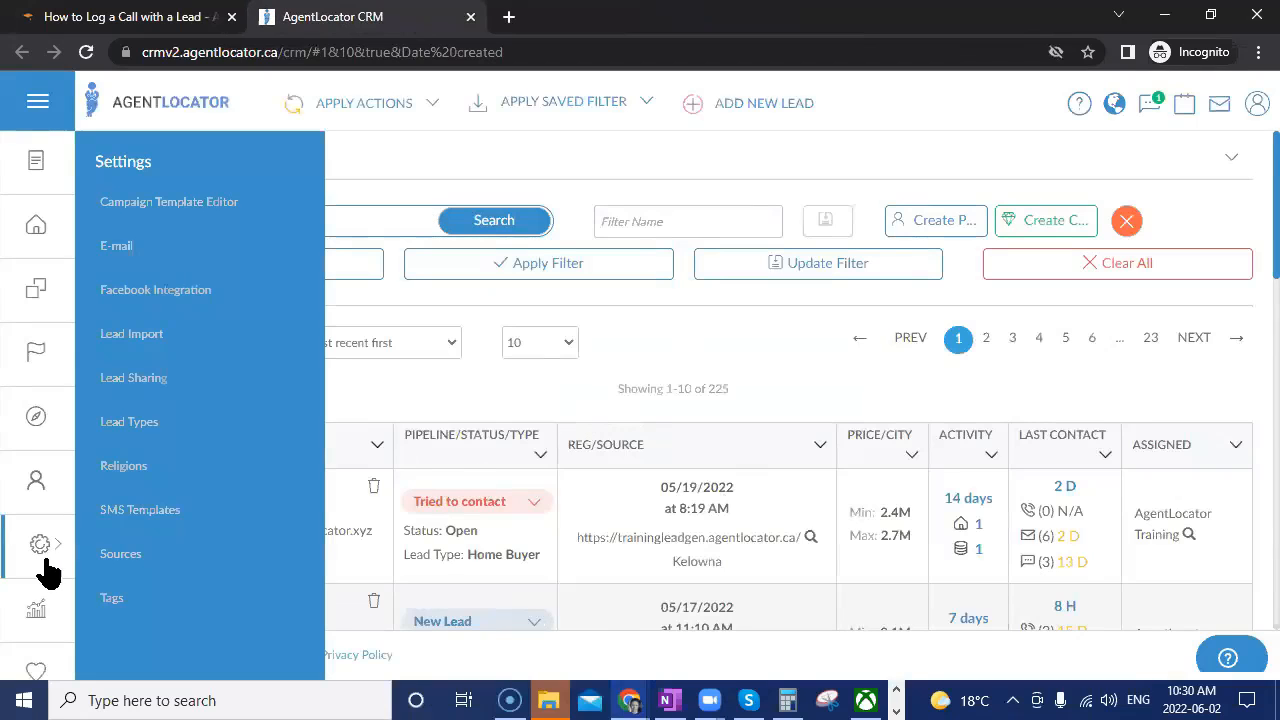
left_click(234, 218)
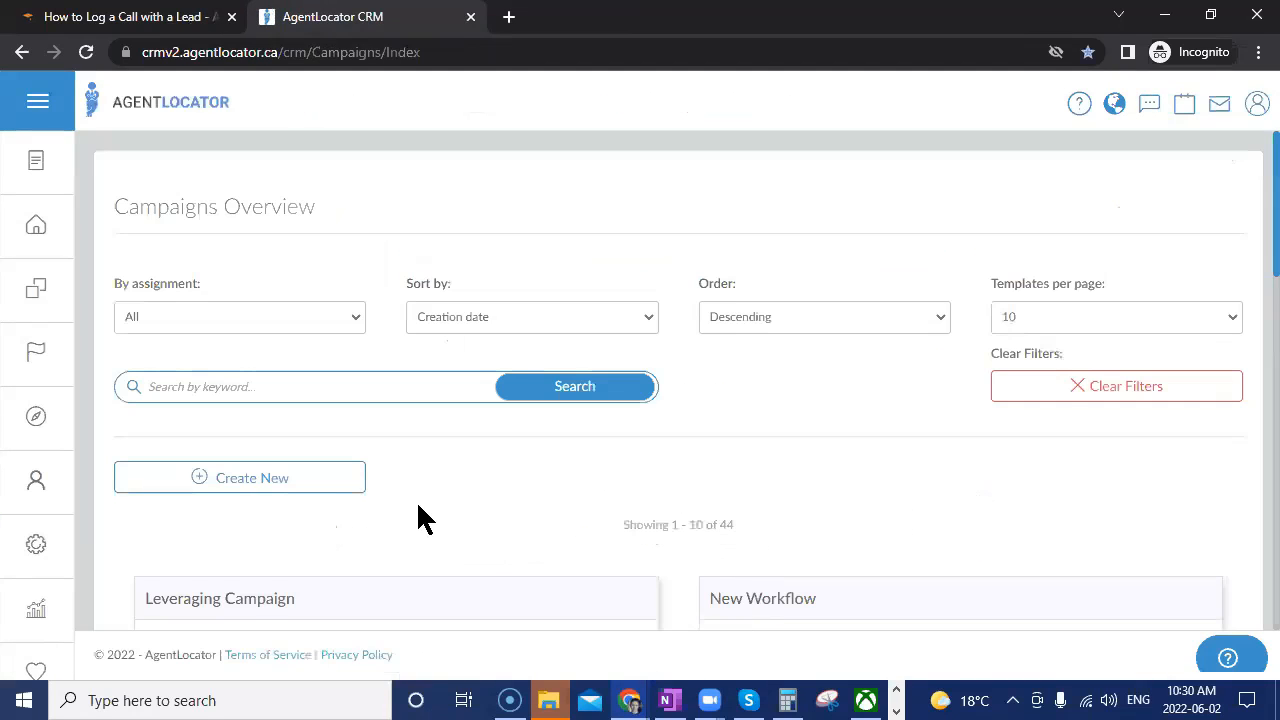
scroll(420, 510, "down", 2)
left_click(282, 560)
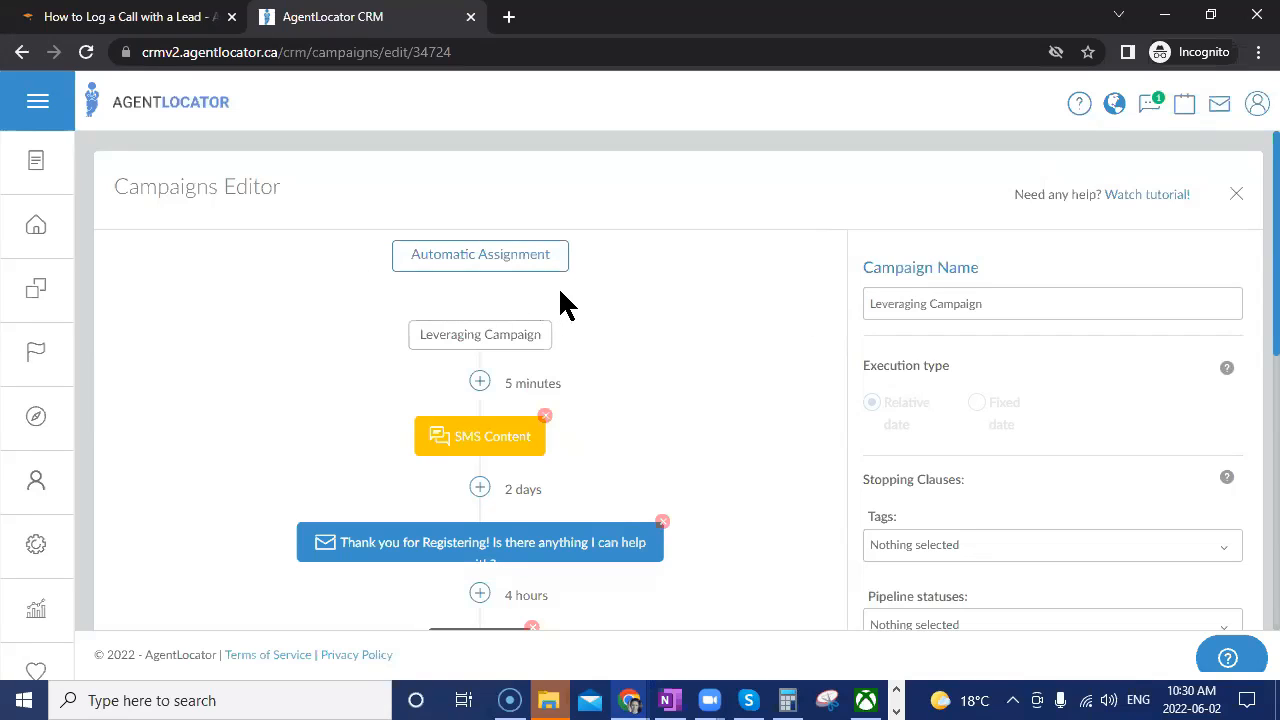
Show the Leveraging Campaign's Automatic Assignment Configuration panel.
left_click(505, 262)
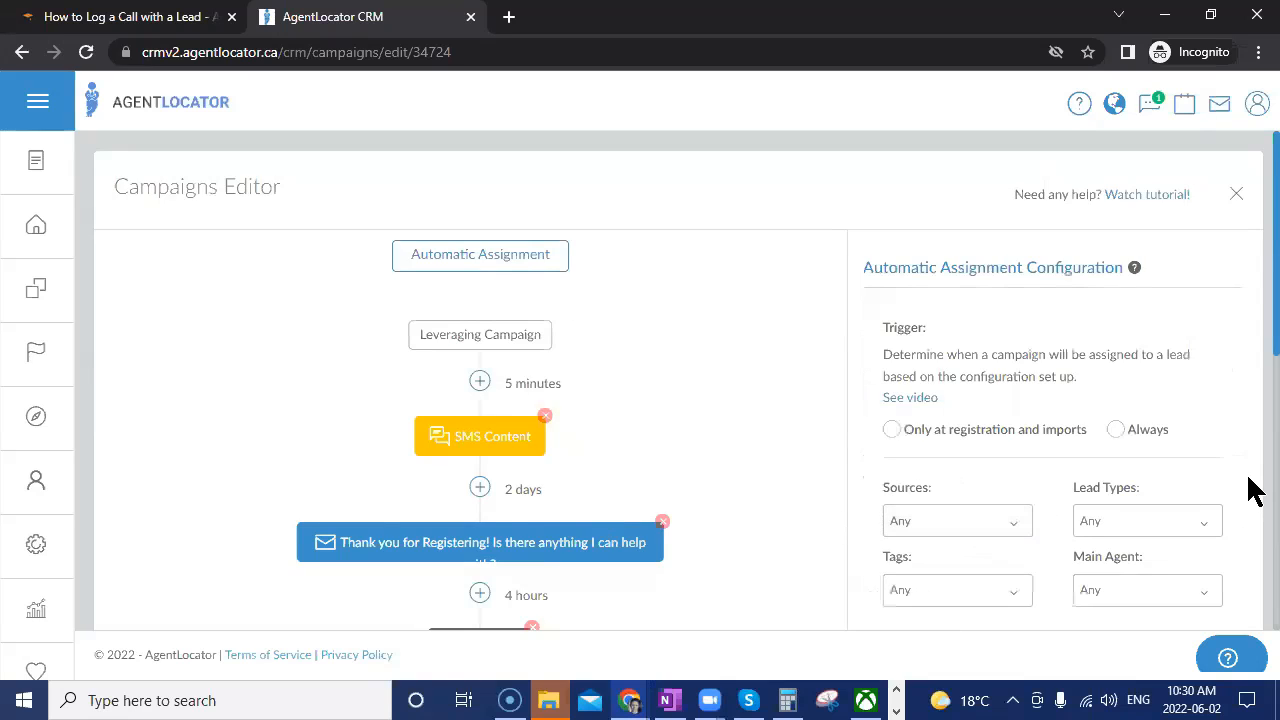
scroll(1251, 466, "down", 1)
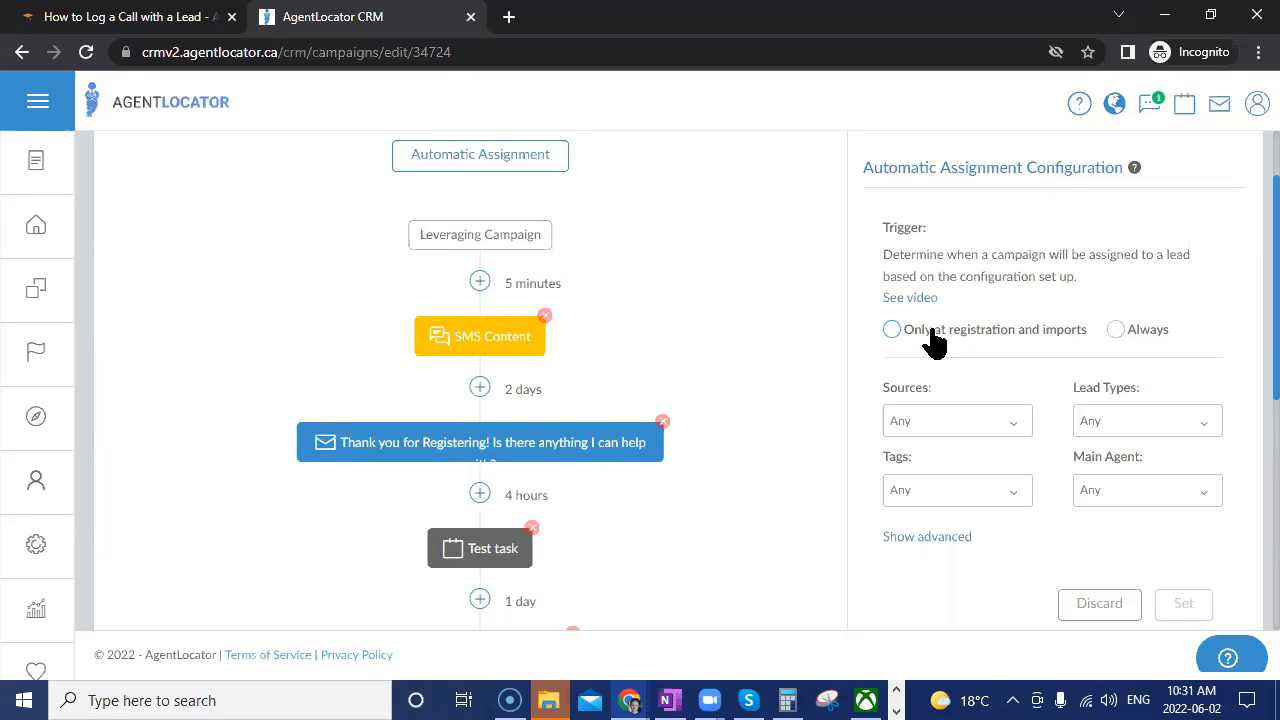
Set the trigger to Always and select both 'S: First Time Buyer' tags via a 'first' search.
left_click(1116, 330)
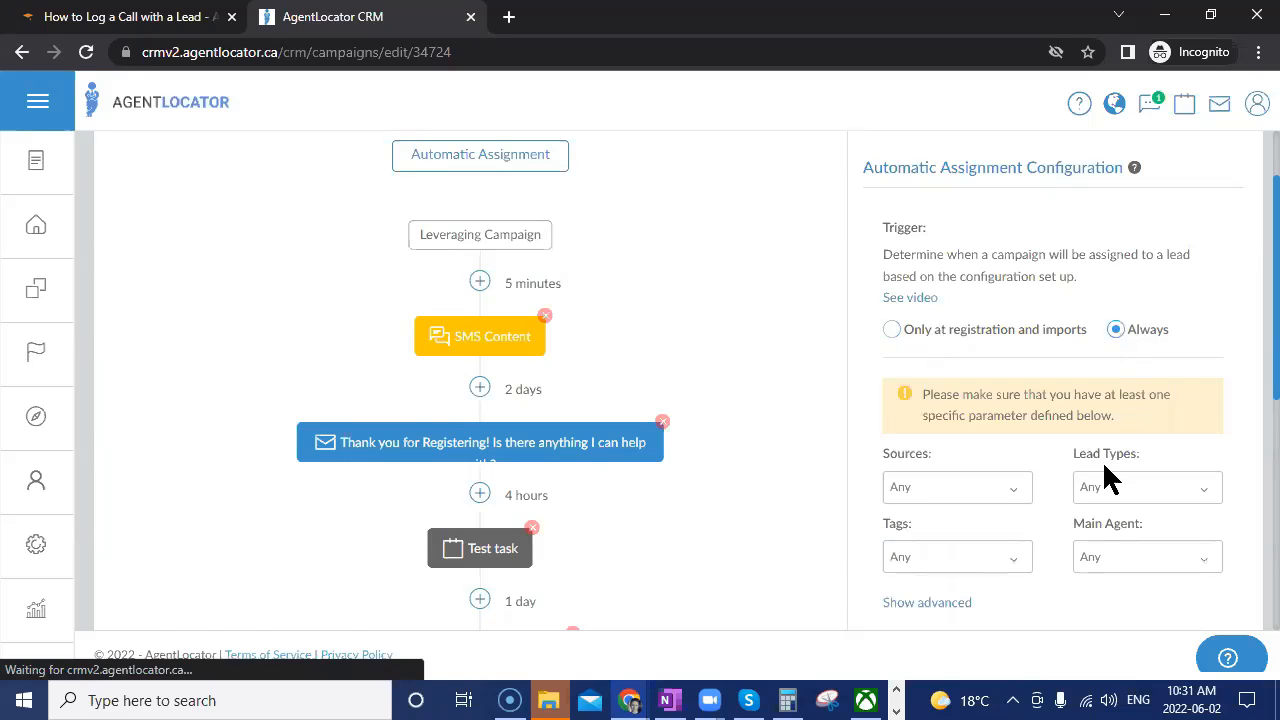
left_click(1000, 558)
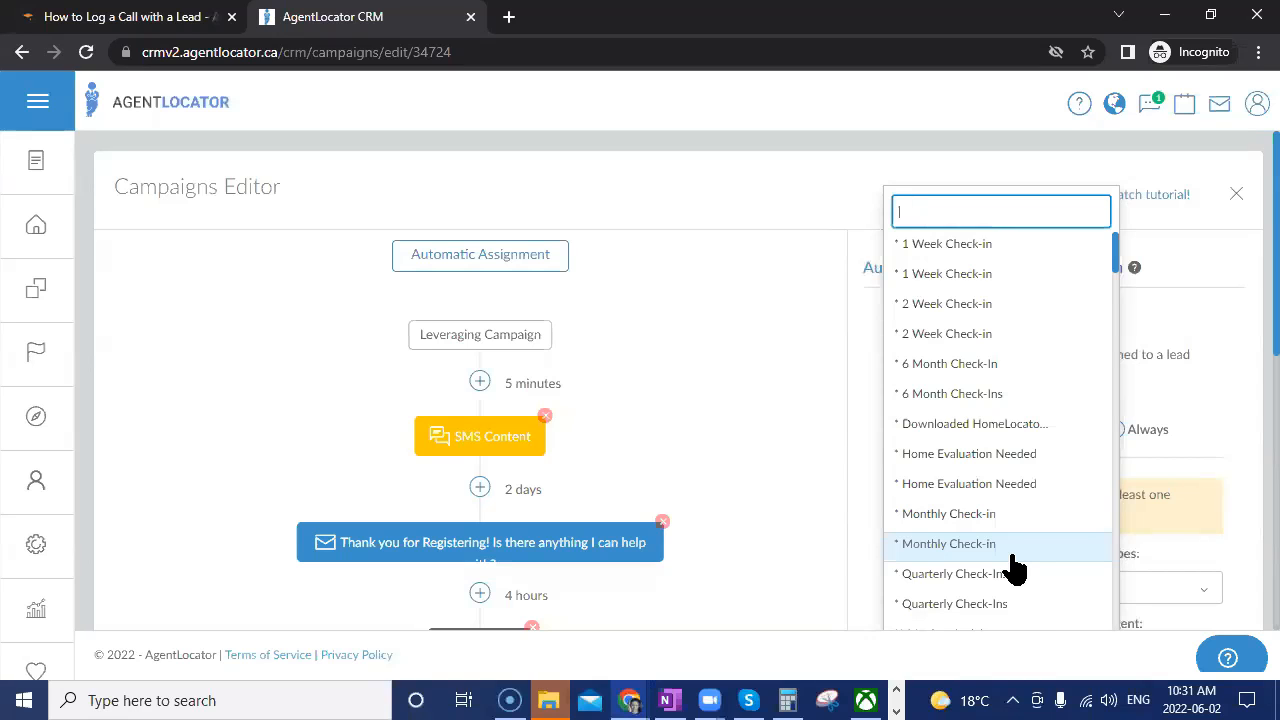
type("first")
scroll(1000, 540, "down", 2)
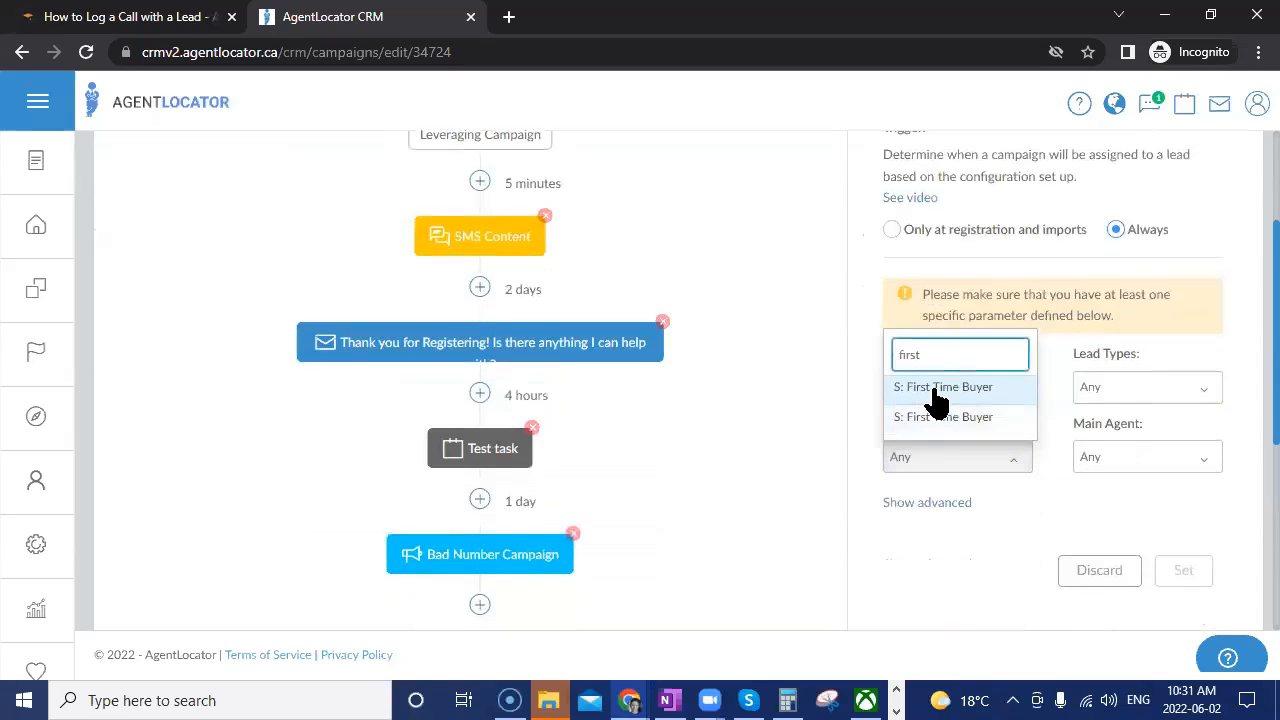
left_click(935, 388)
left_click(944, 354)
left_click(1012, 472)
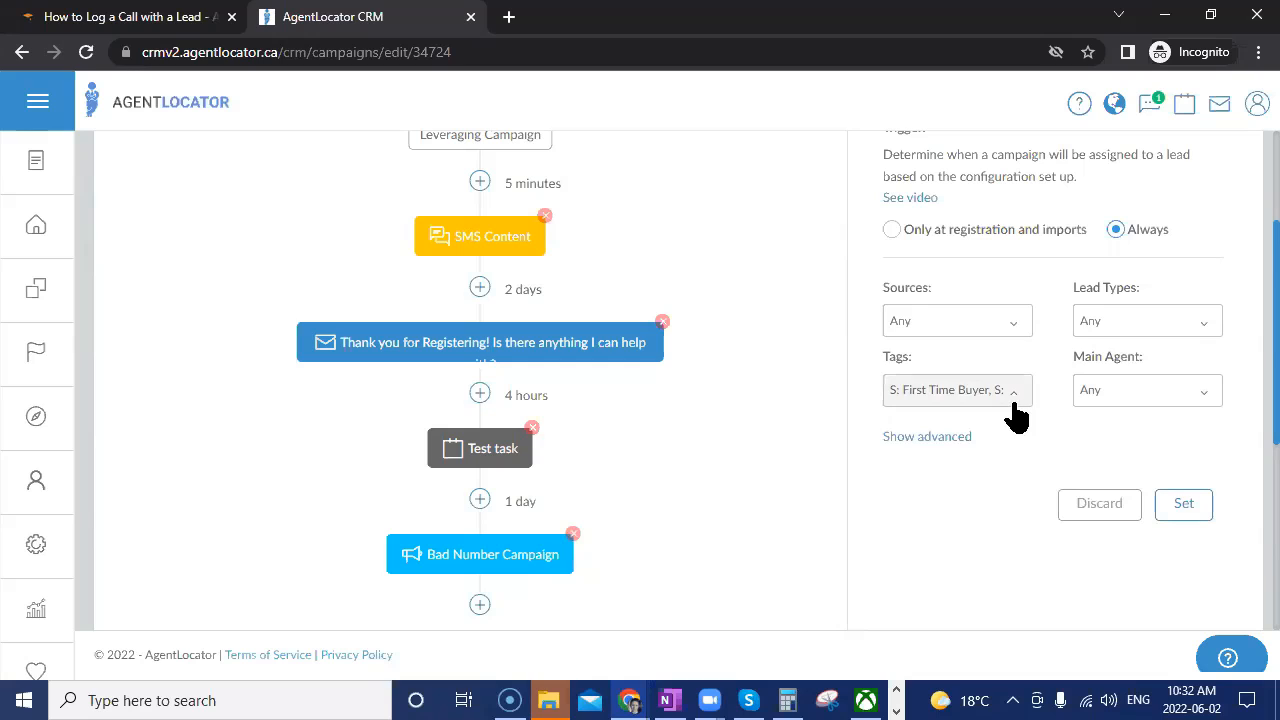
Browse the Sources and Lead Types lists without choosing any, leaving both as Any.
left_click(1012, 330)
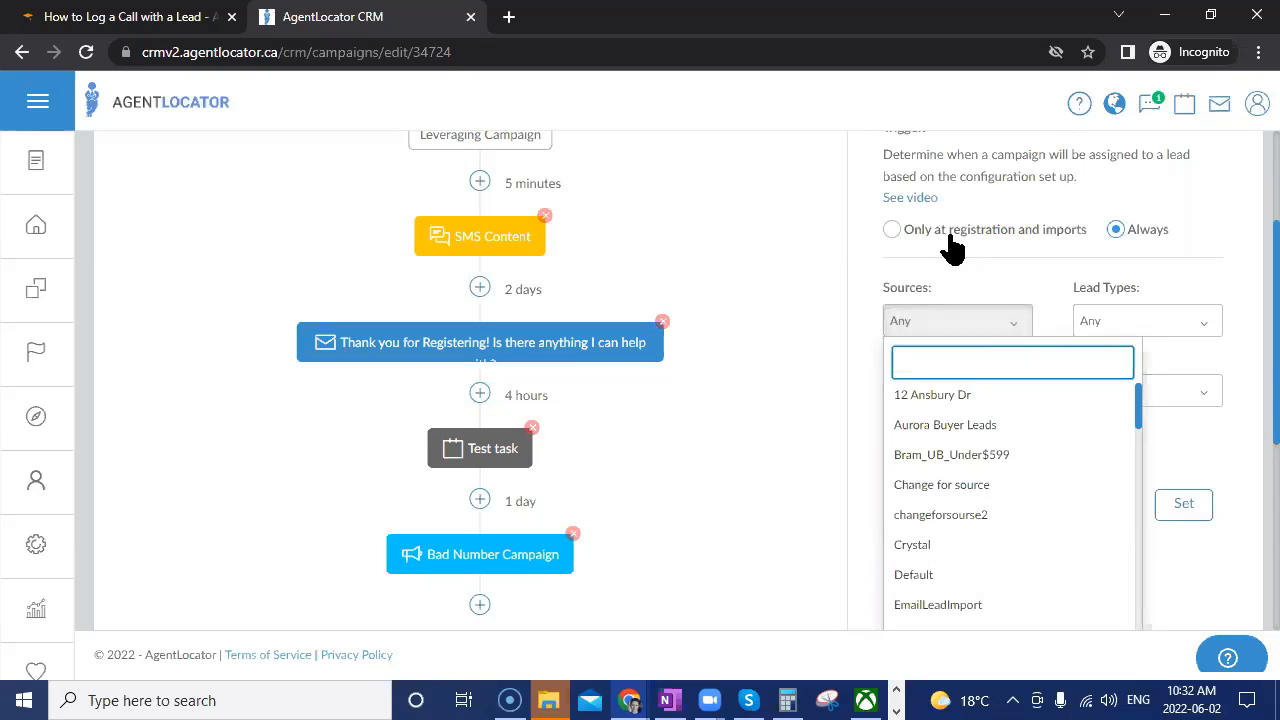
left_click(1050, 283)
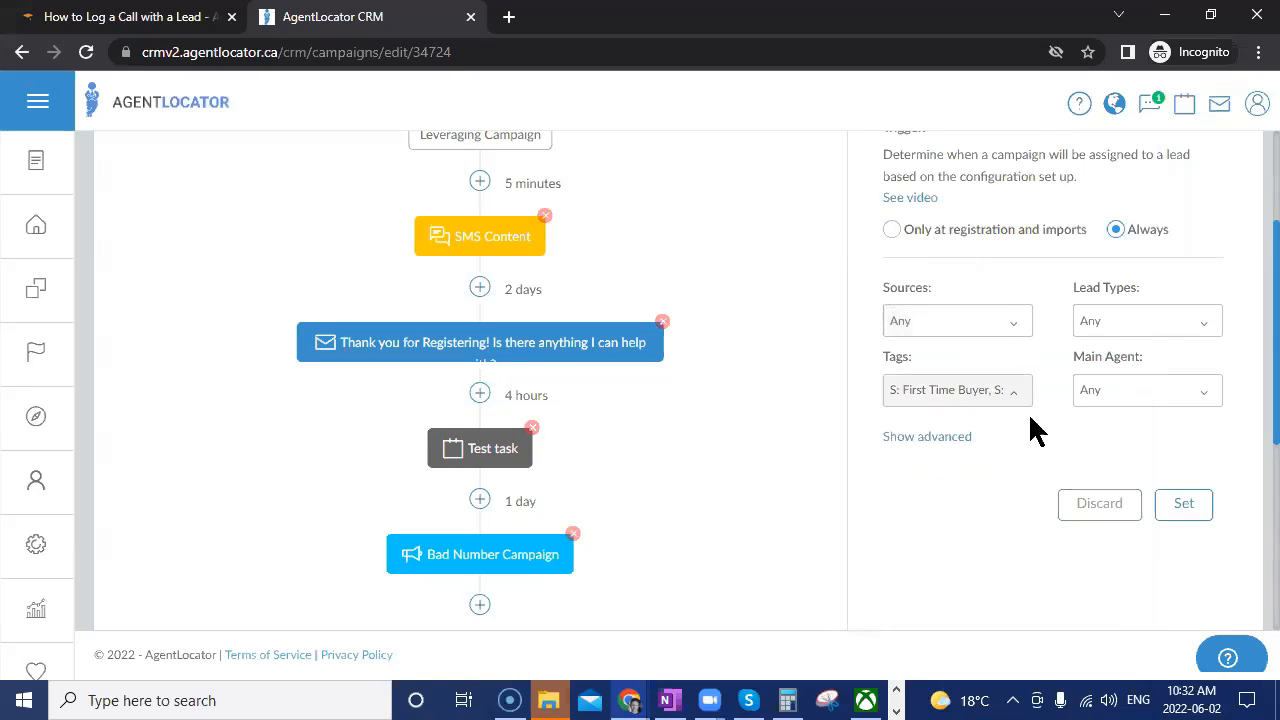
left_click(1140, 330)
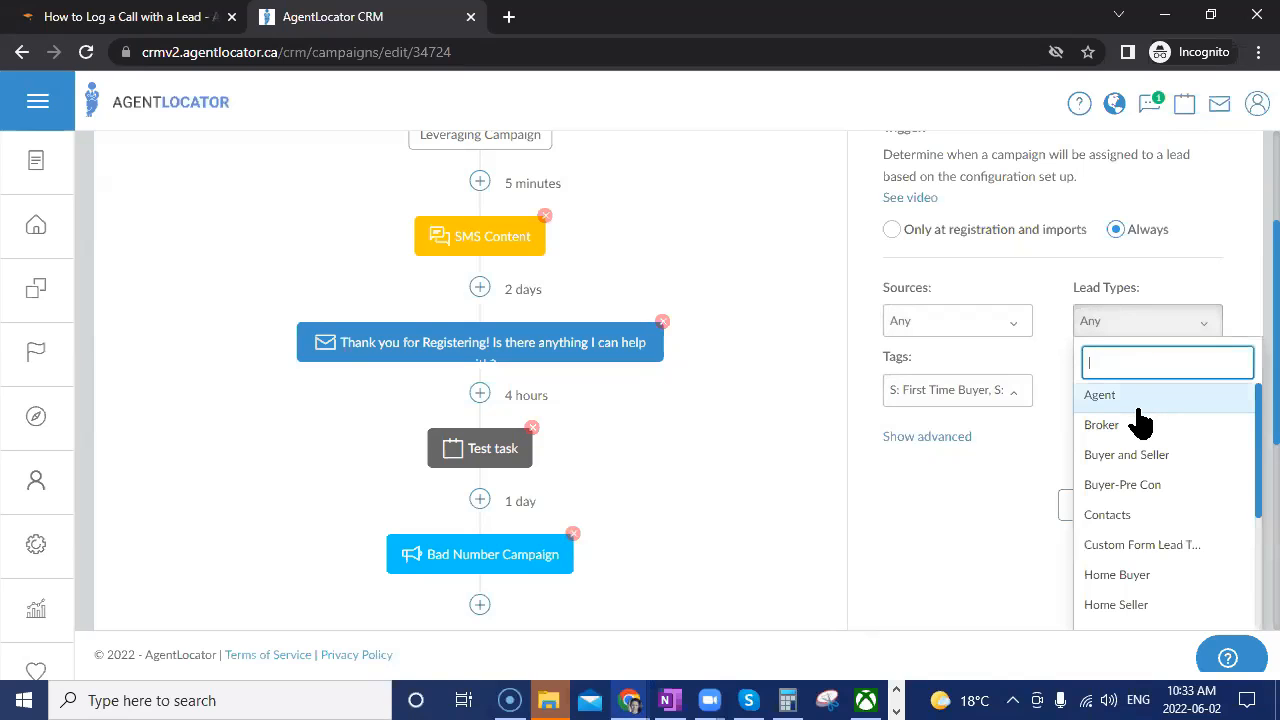
scroll(1140, 422, "down", 1)
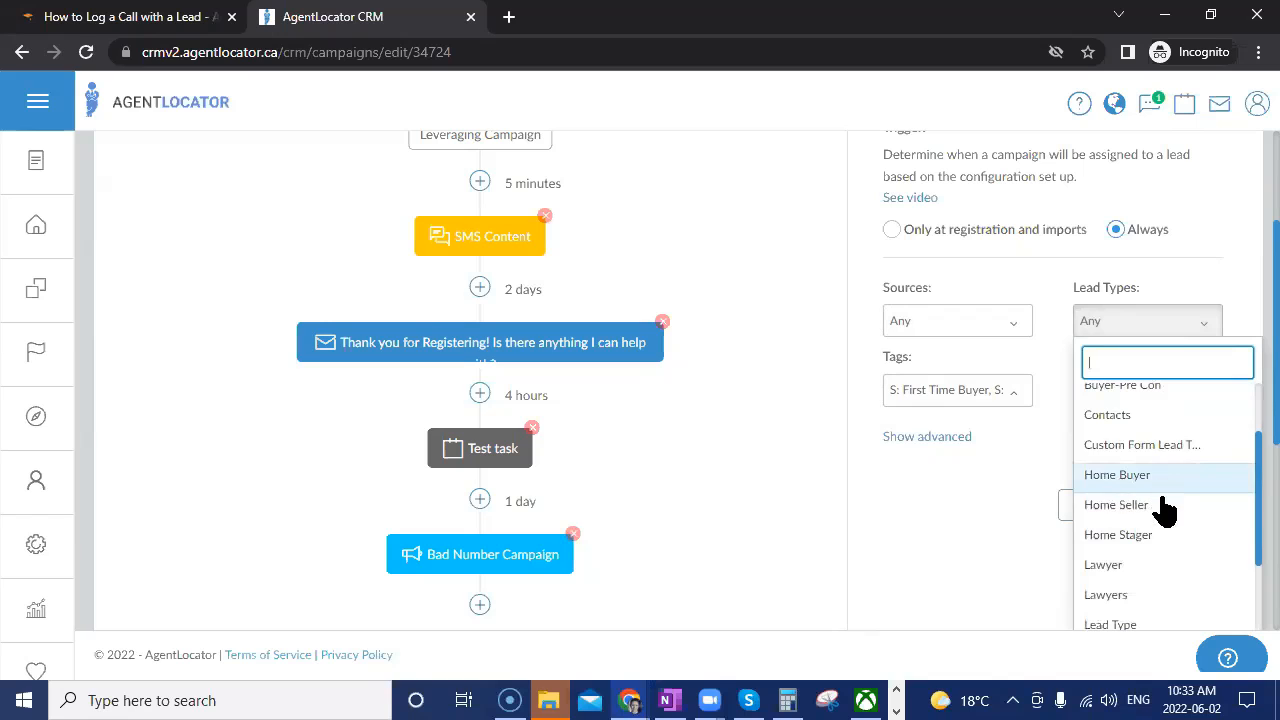
scroll(1151, 530, "down", 2)
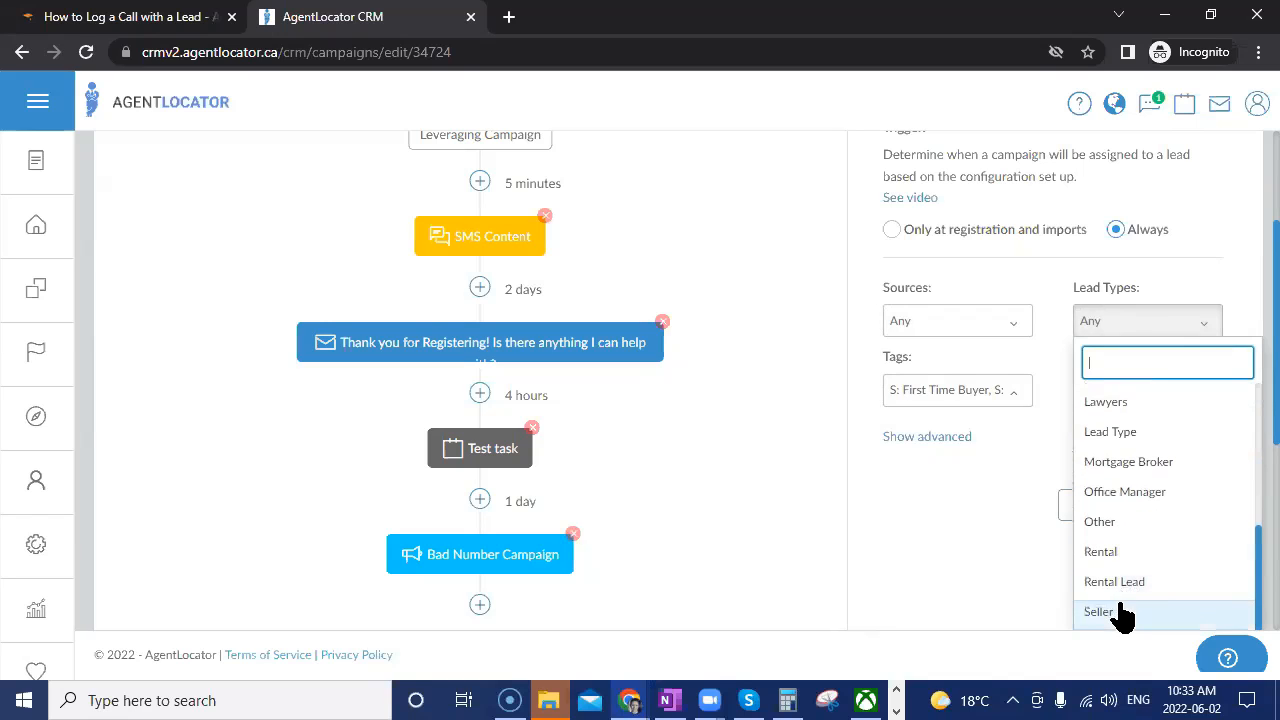
scroll(1123, 500, "up", 3)
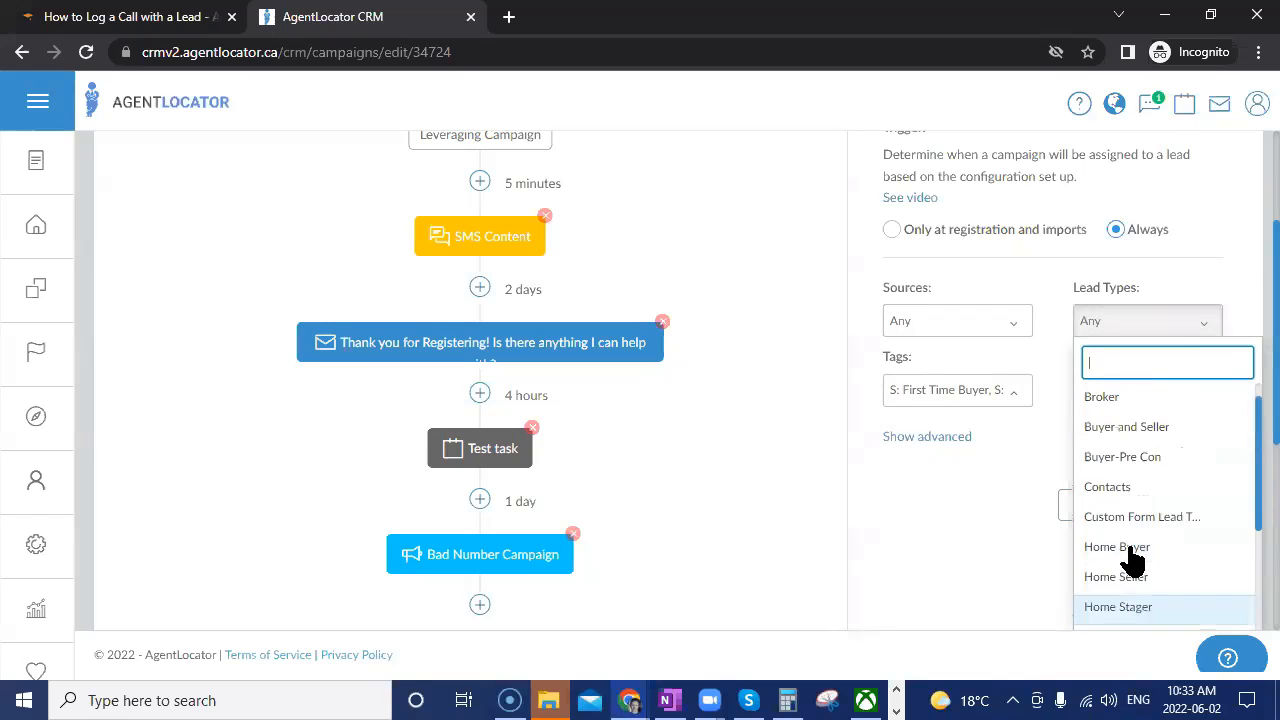
scroll(1130, 555, "up", 3)
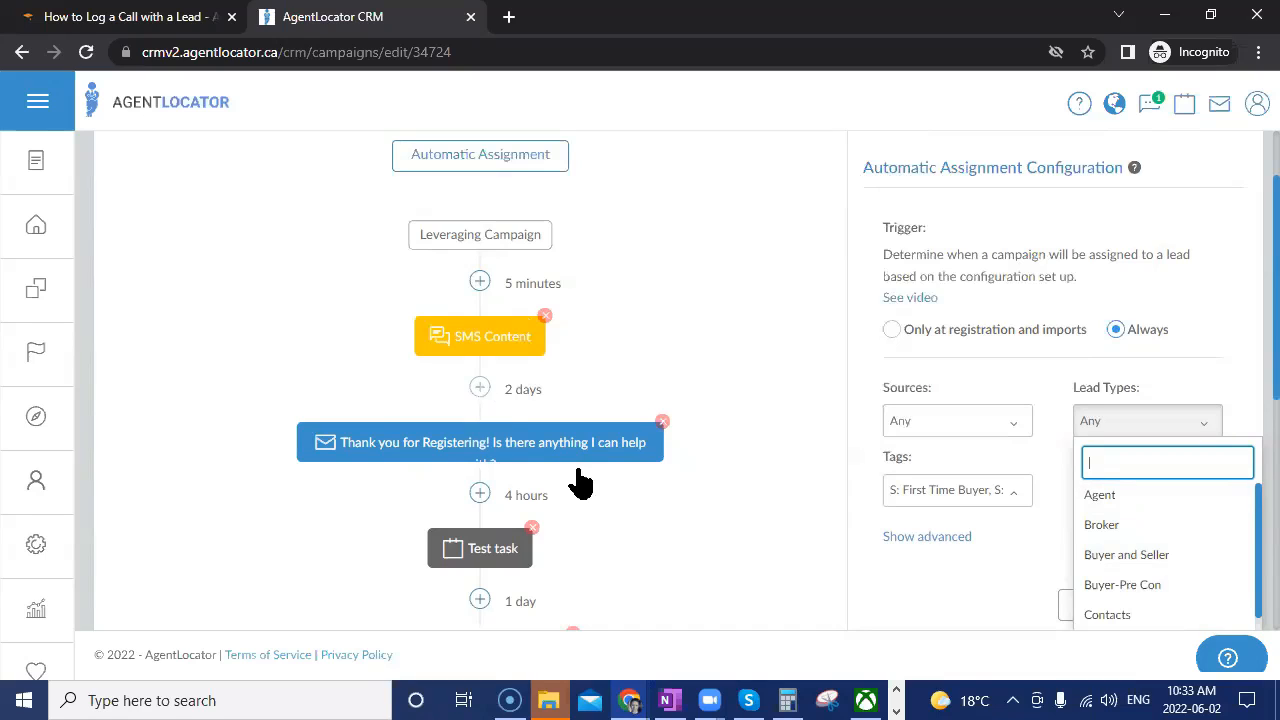
Close Lead Types unchanged and save the automatic assignment configuration with Set.
left_click(1049, 466)
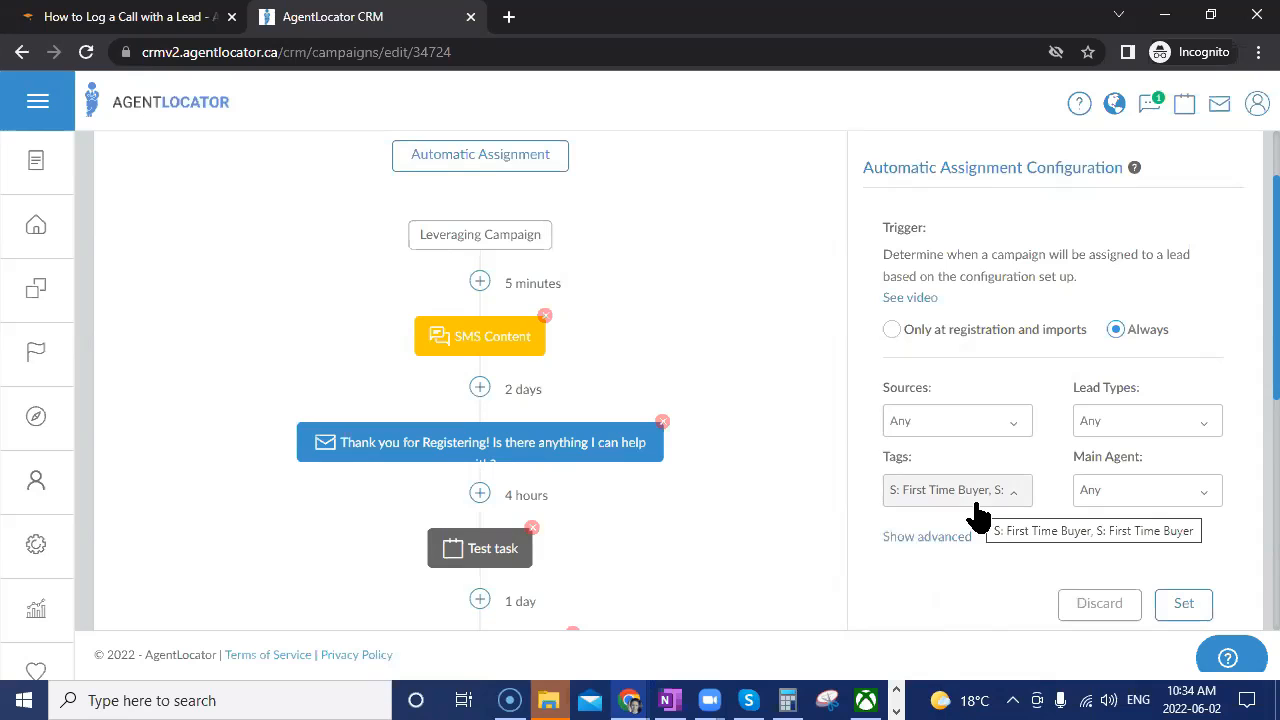
left_click(1183, 605)
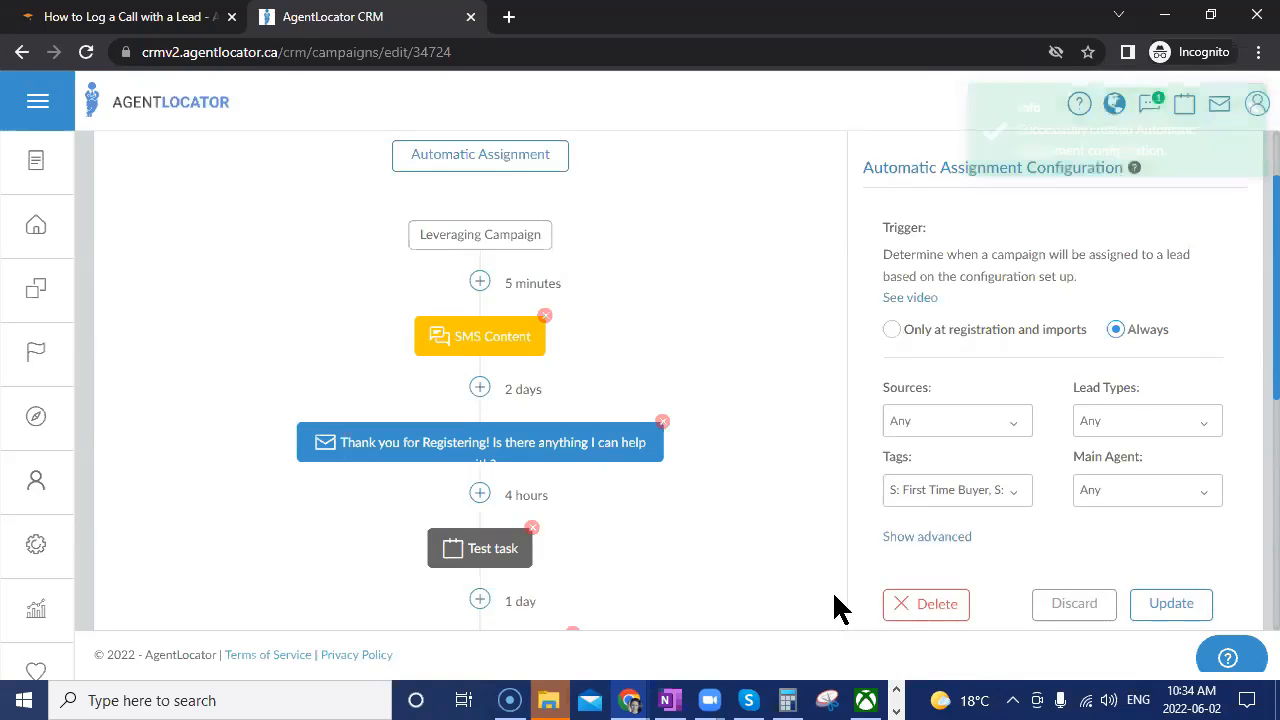
scroll(838, 600, "up", 1)
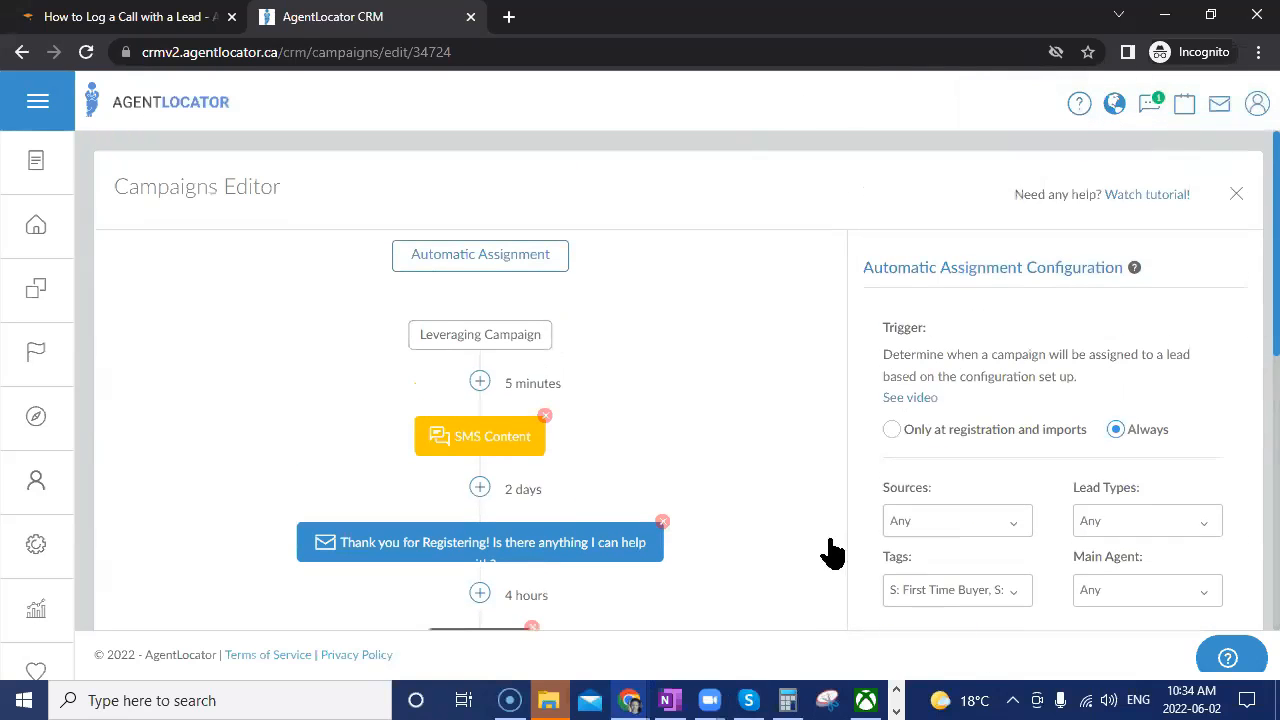
Close the Campaigns Editor, review the overview list, and start a new campaign.
left_click(1237, 196)
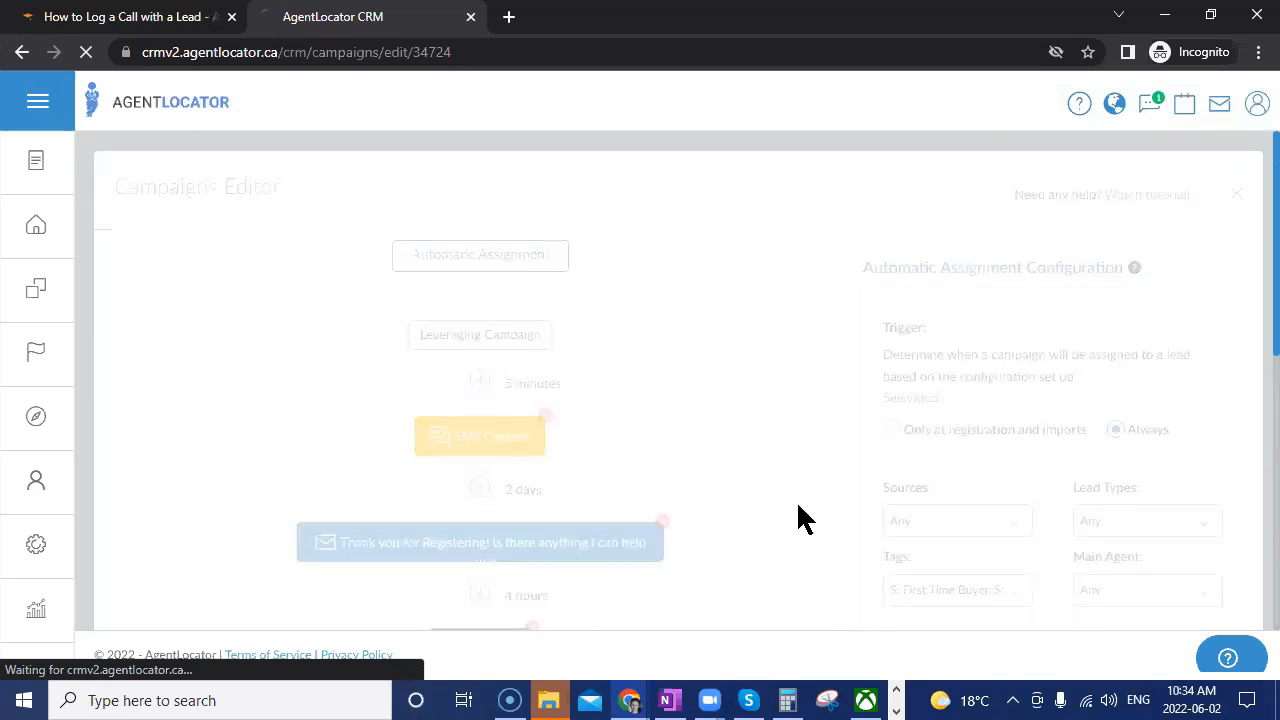
scroll(668, 505, "down", 1)
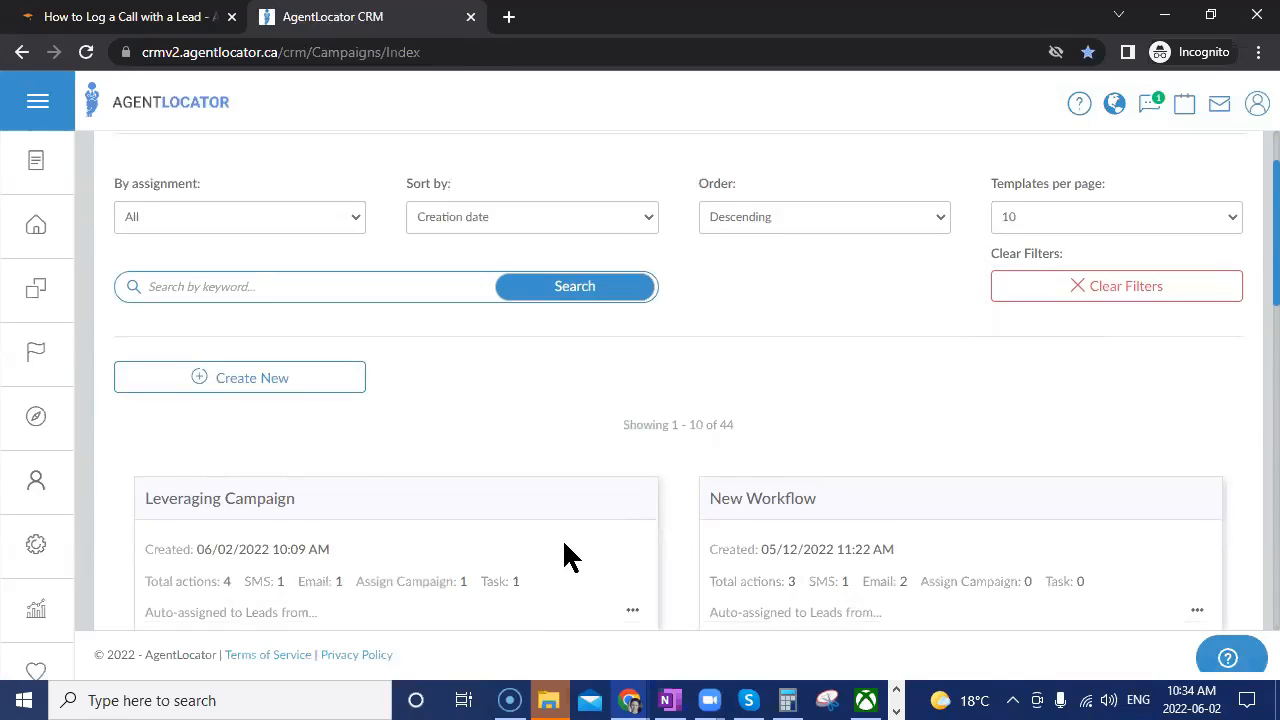
scroll(563, 545, "down", 1)
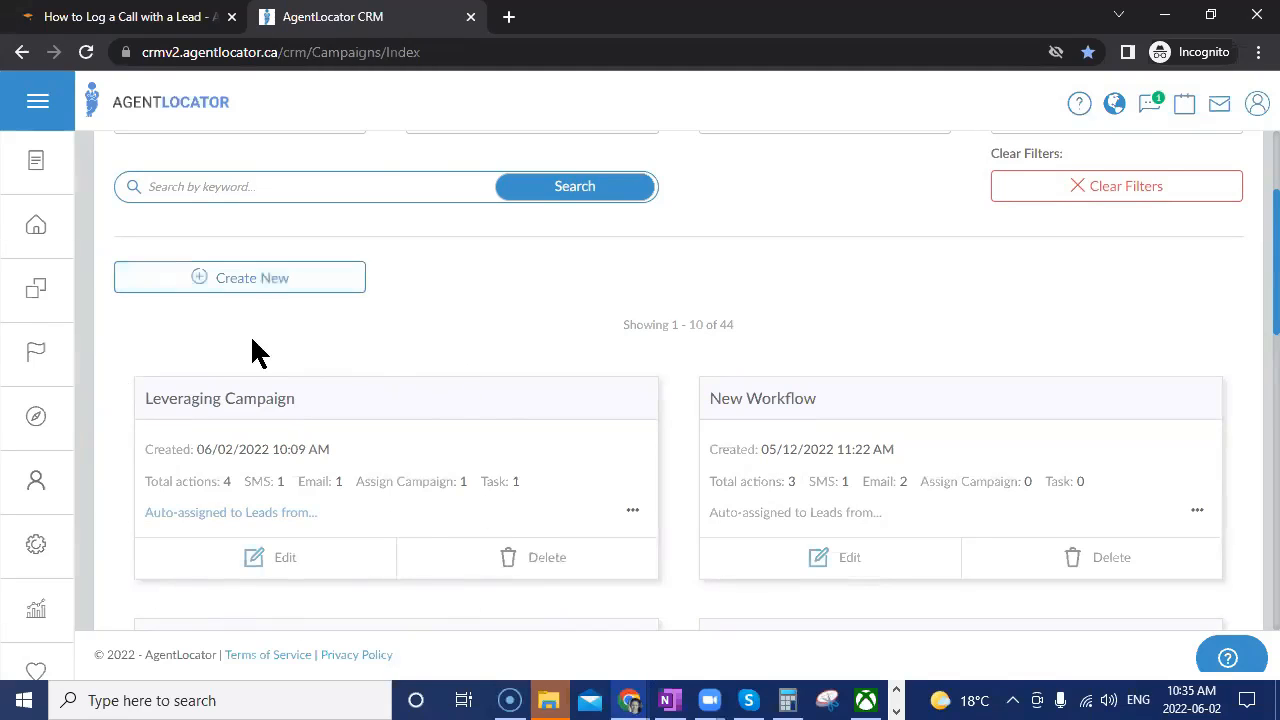
left_click(234, 278)
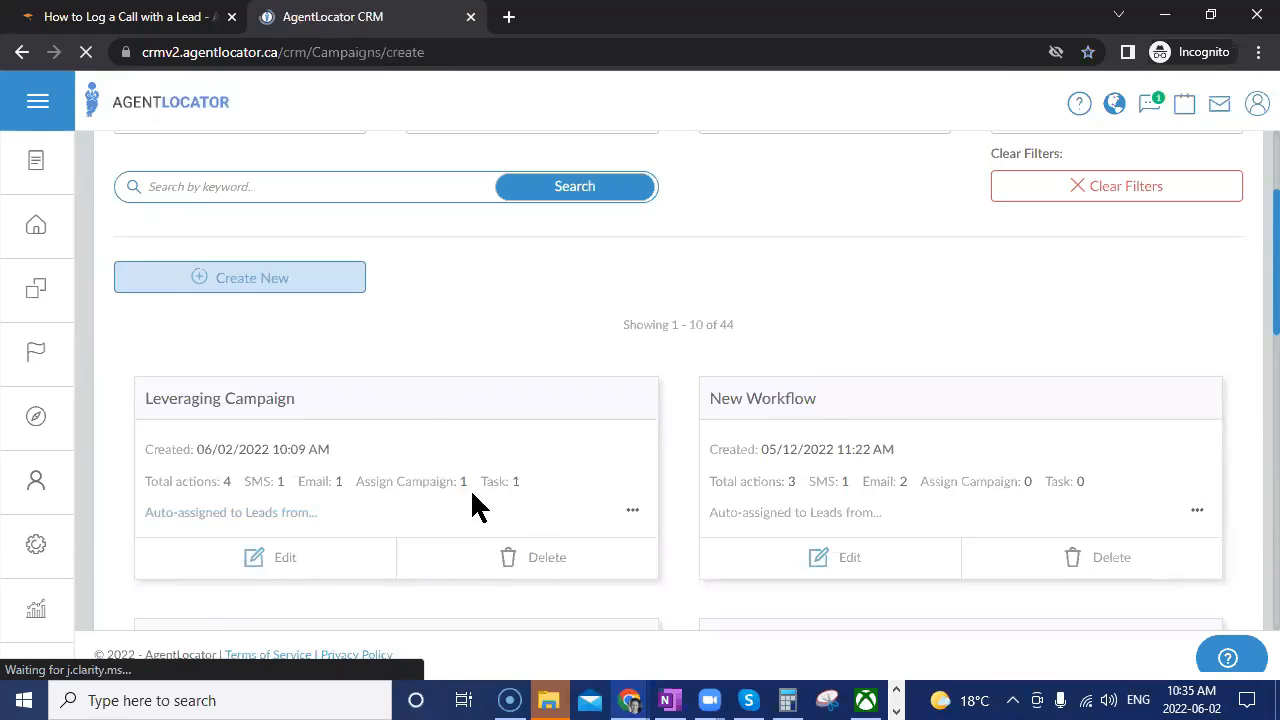
Clone the Leveraging Campaign into a new campaign and adjust its name.
scroll(1166, 491, "down", 5)
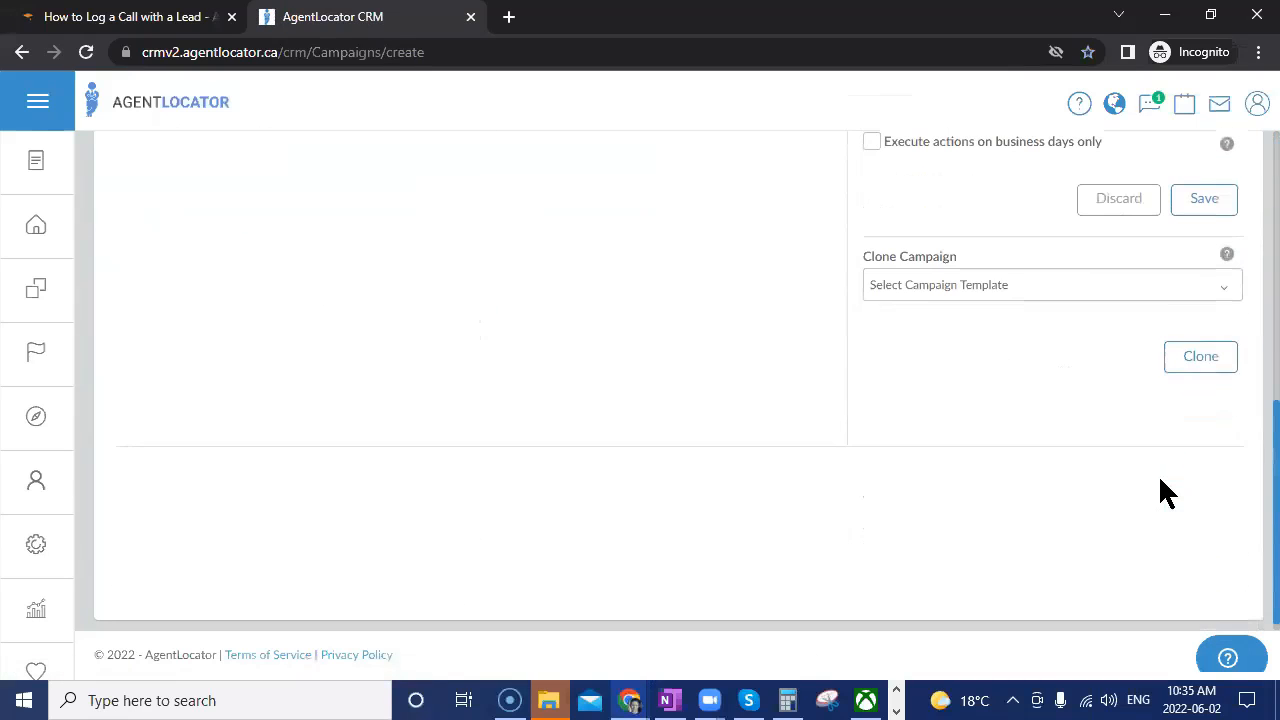
left_click(1005, 393)
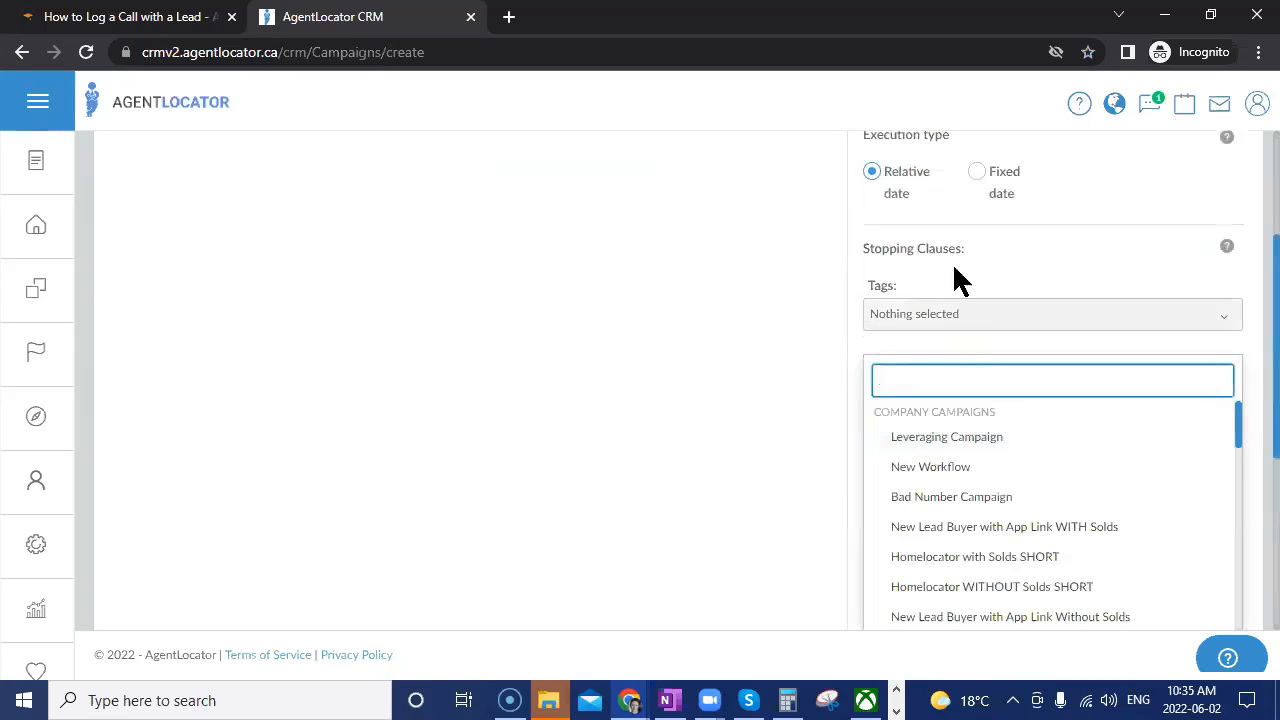
left_click(825, 340)
scroll(960, 480, "down", 3)
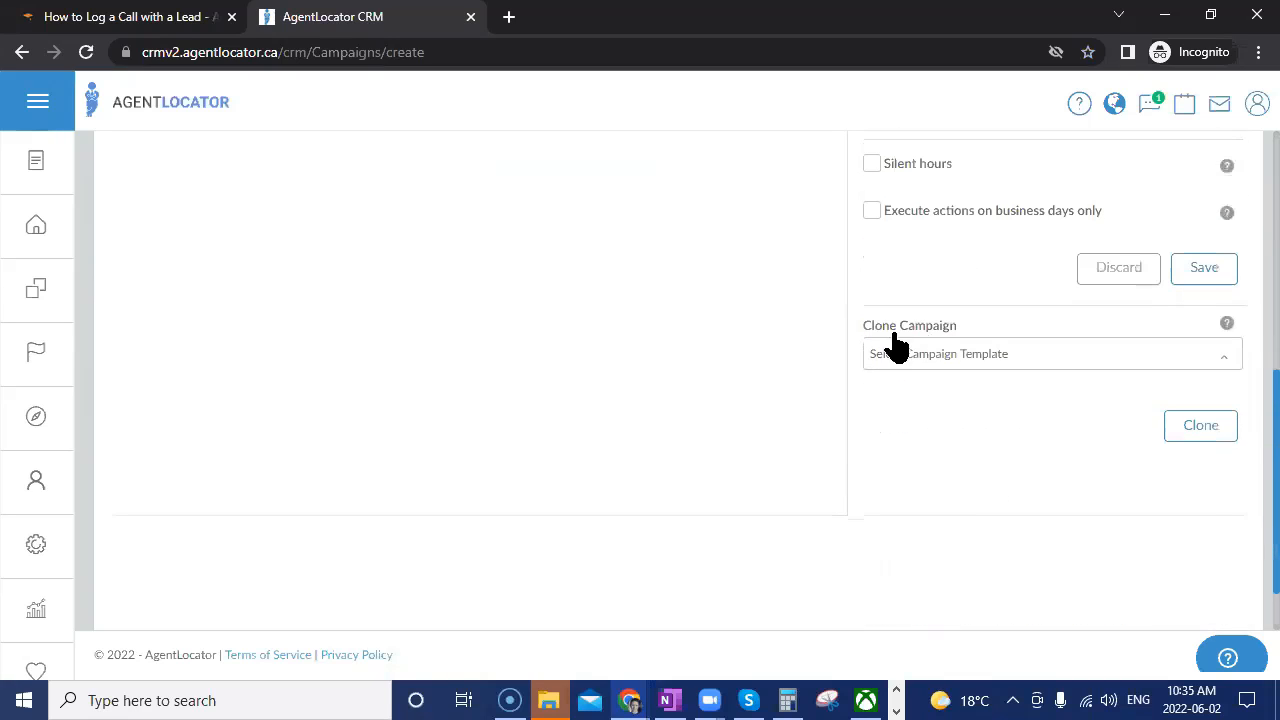
left_click(946, 360)
left_click(955, 452)
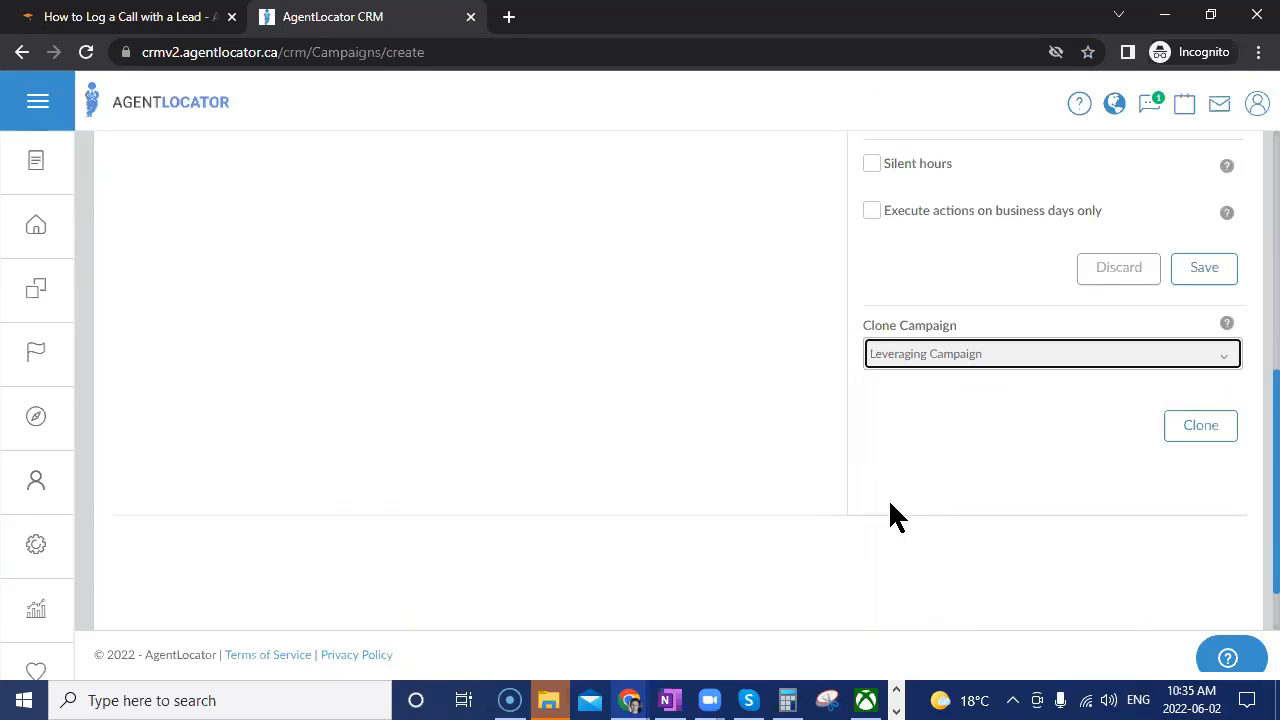
left_click(1200, 428)
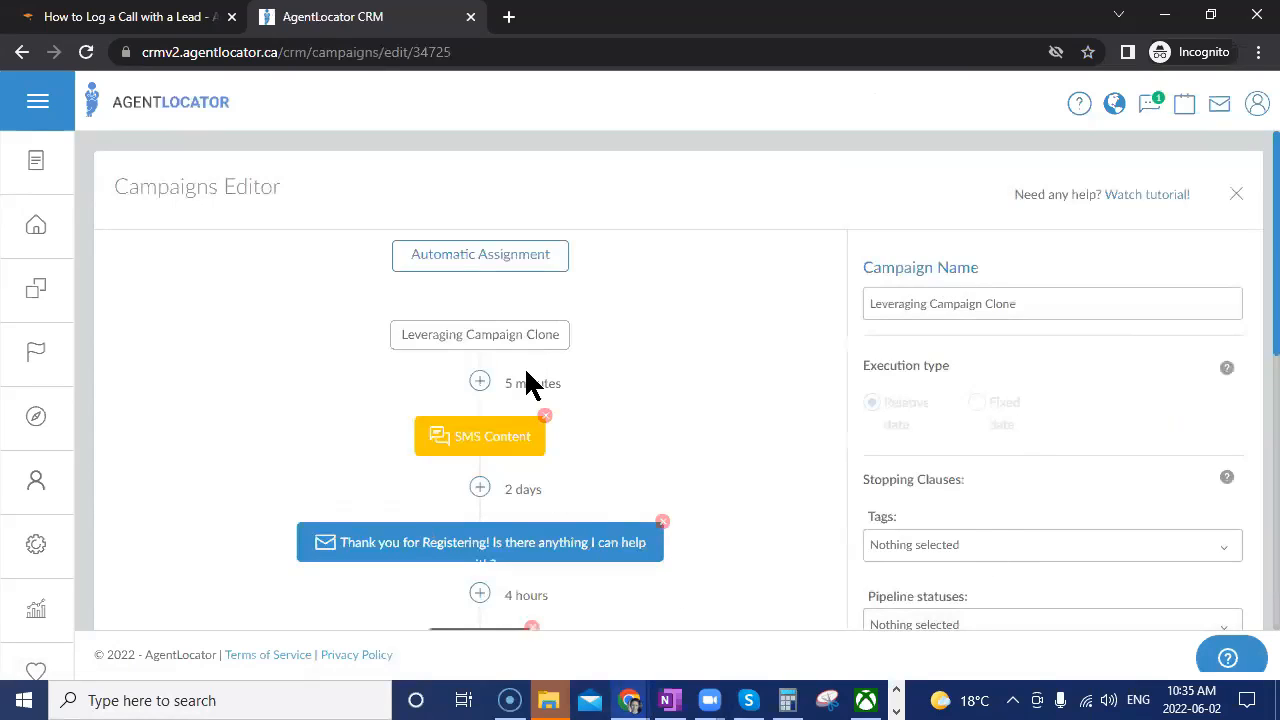
scroll(554, 371, "down", 3)
scroll(565, 395, "up", 3)
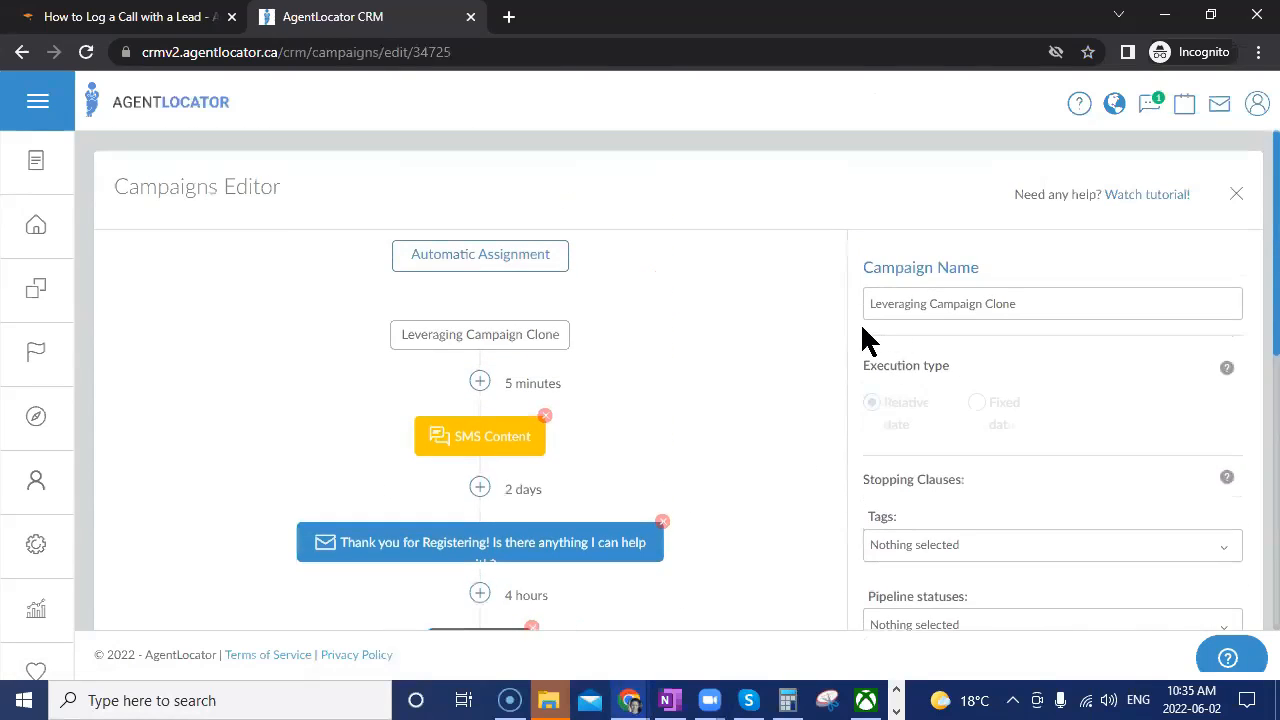
left_click_drag(1013, 304, 1020, 320)
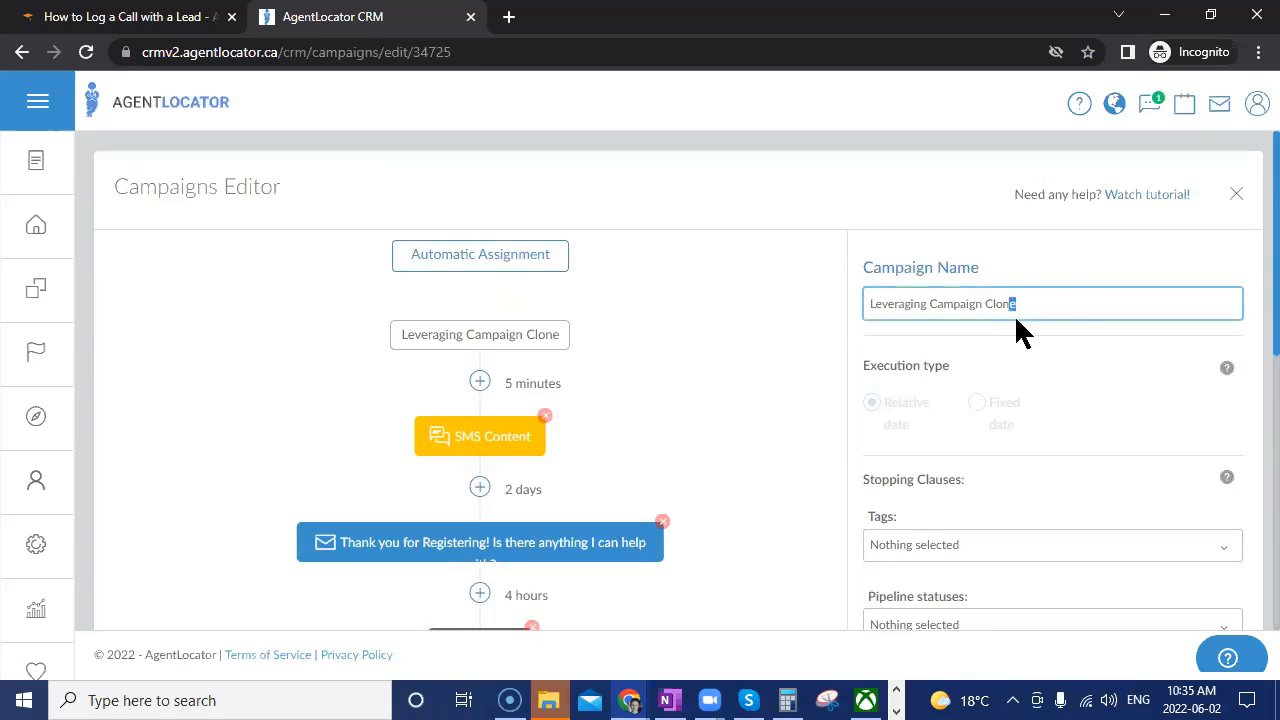
left_click(694, 432)
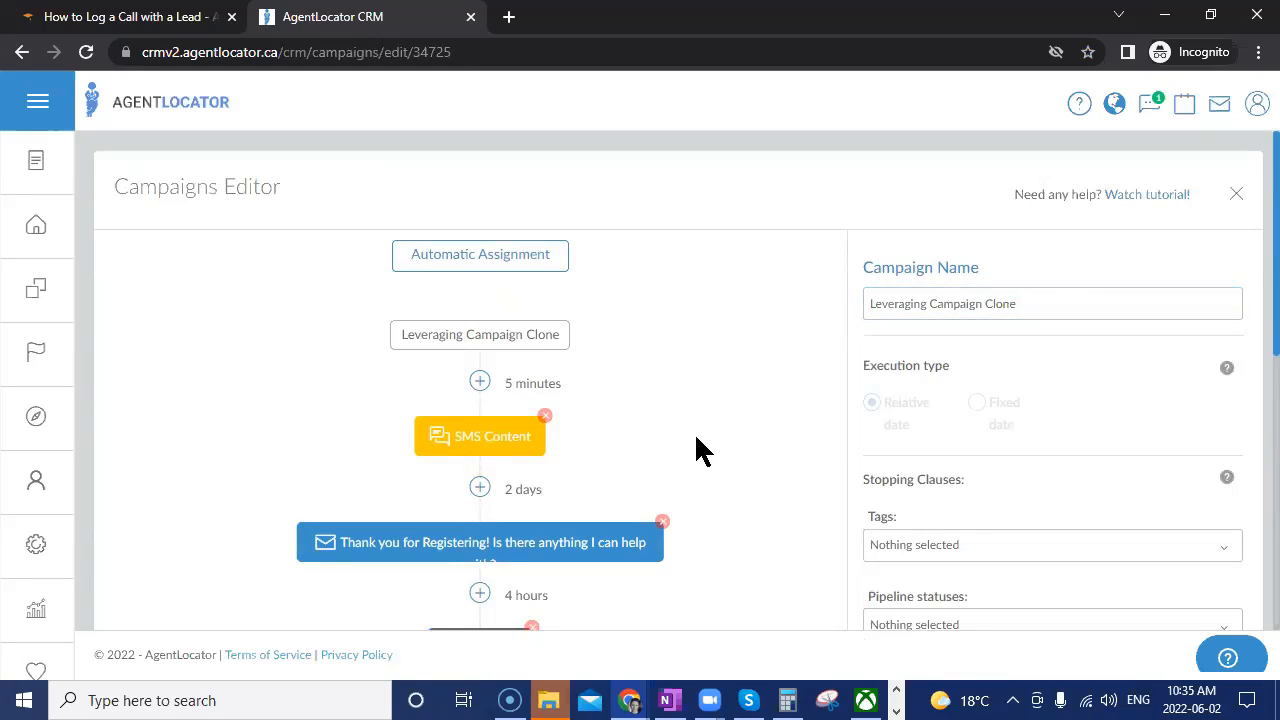
Set the SMS Content step's delay to 1 minute and update the SMS action.
left_click(507, 442)
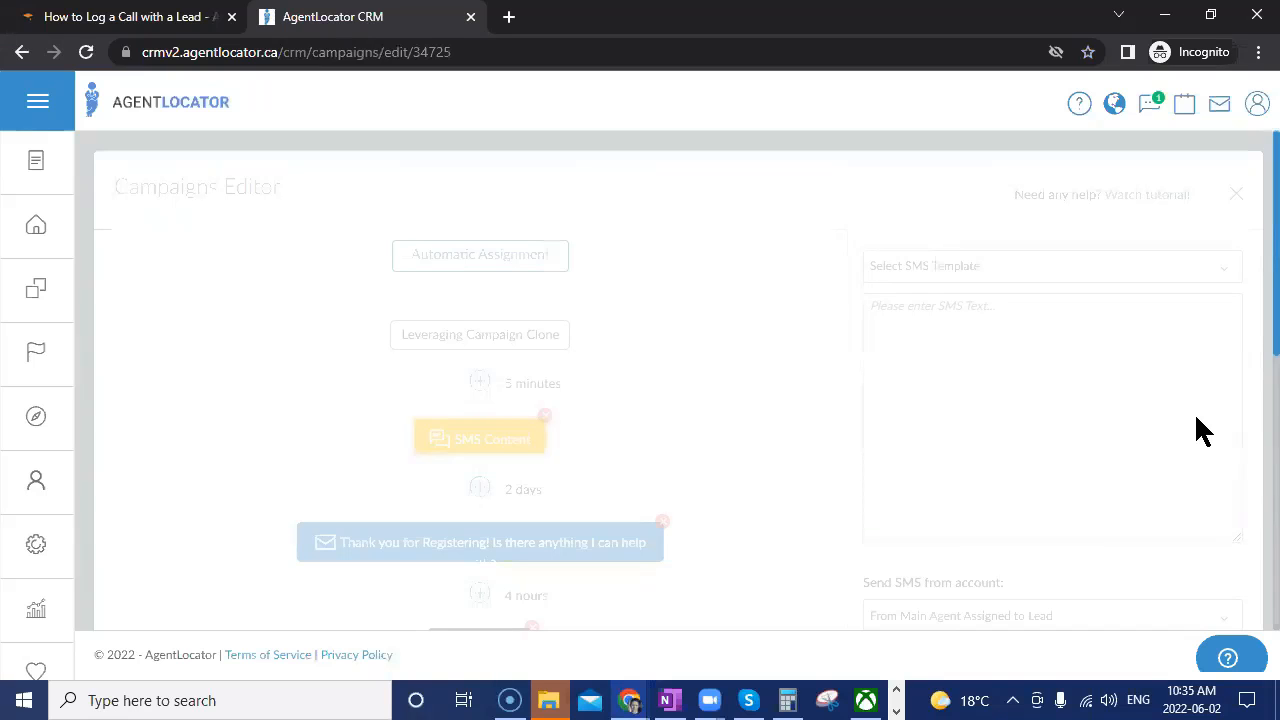
scroll(980, 535, "down", 4)
left_click(912, 543)
left_click(912, 543)
left_click(912, 543)
left_click(913, 548)
left_click(913, 548)
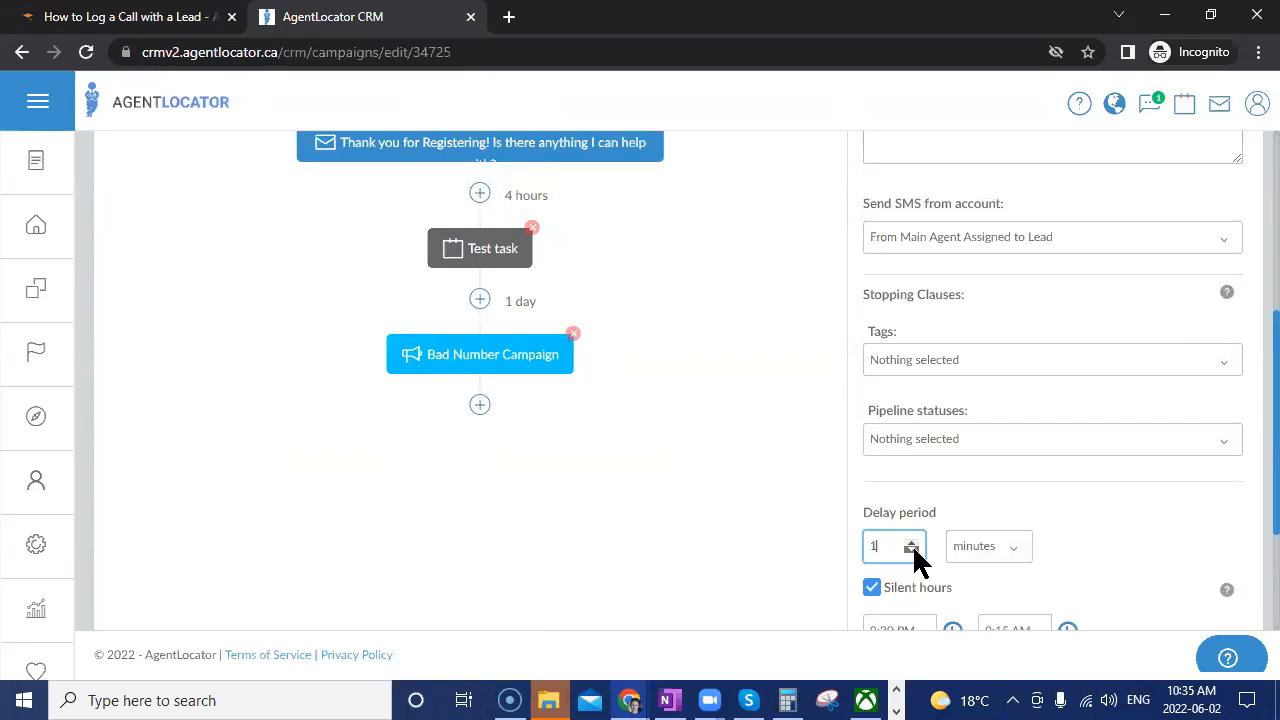
scroll(1100, 540, "down", 2)
left_click(1063, 512)
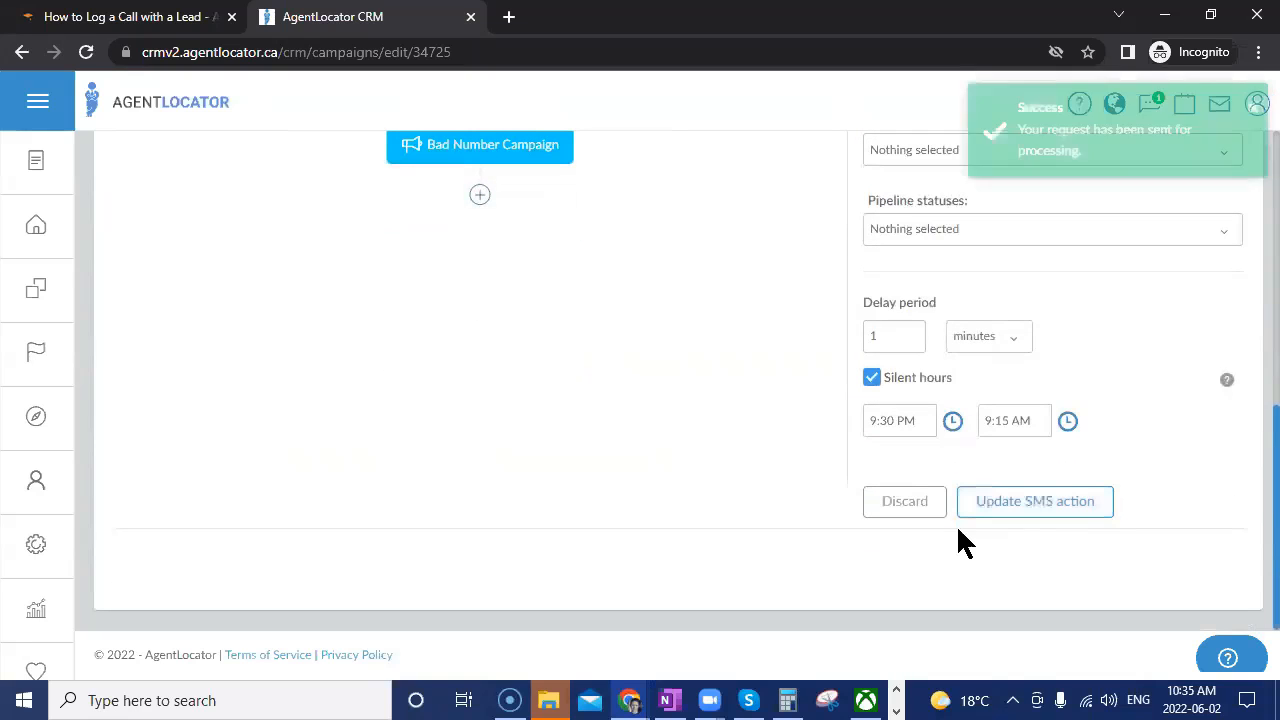
scroll(780, 300, "up", 2)
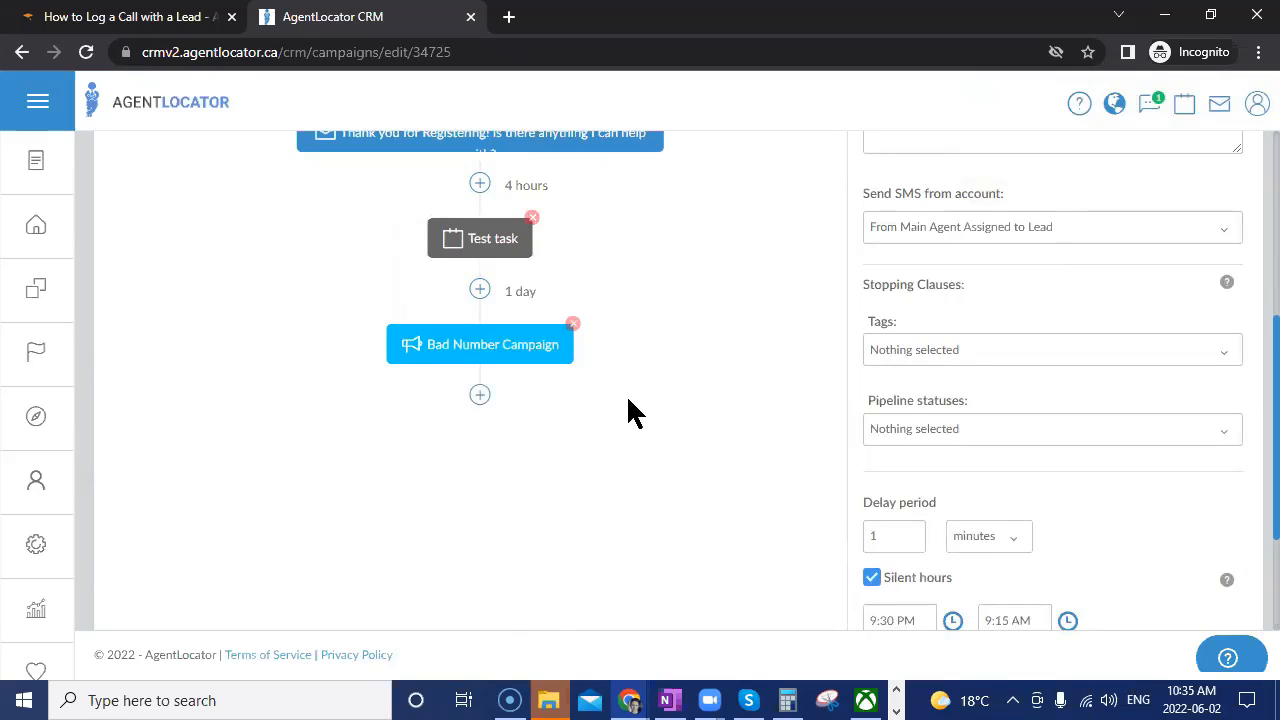
scroll(920, 400, "up", 4)
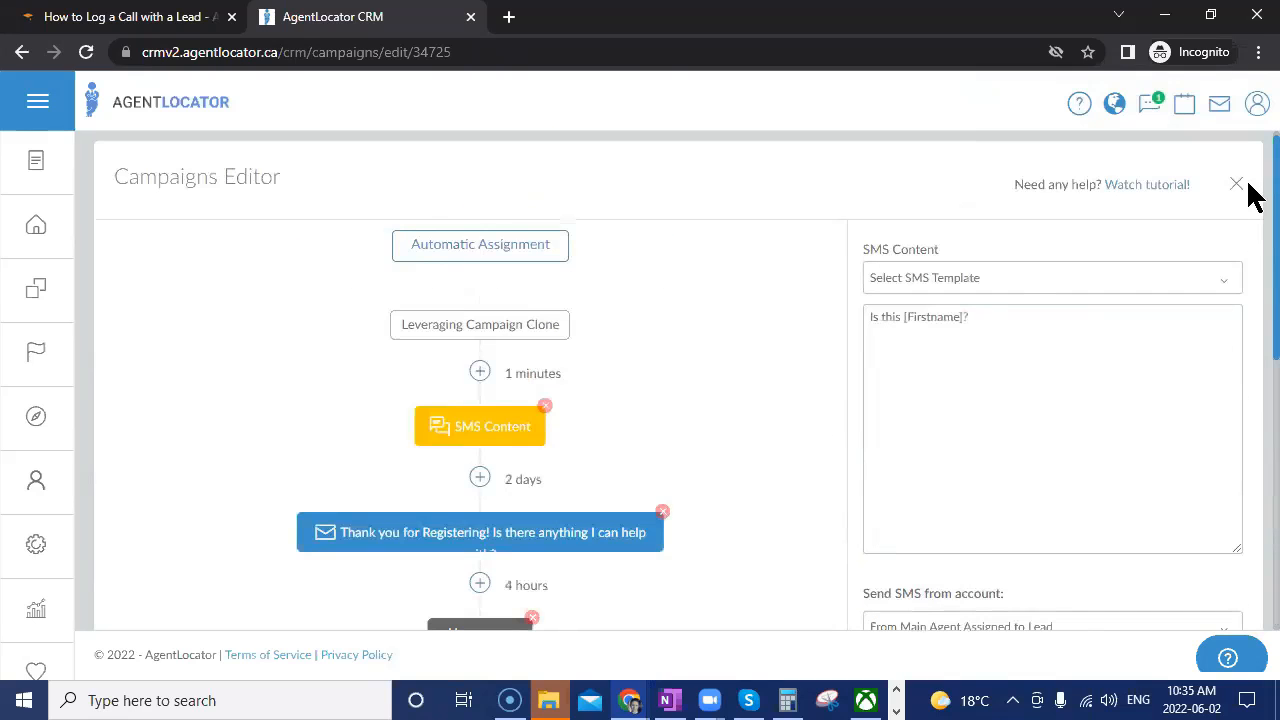
Review the clone's Automatic Assignment settings.
left_click(537, 248)
scroll(1120, 352, "down", 1)
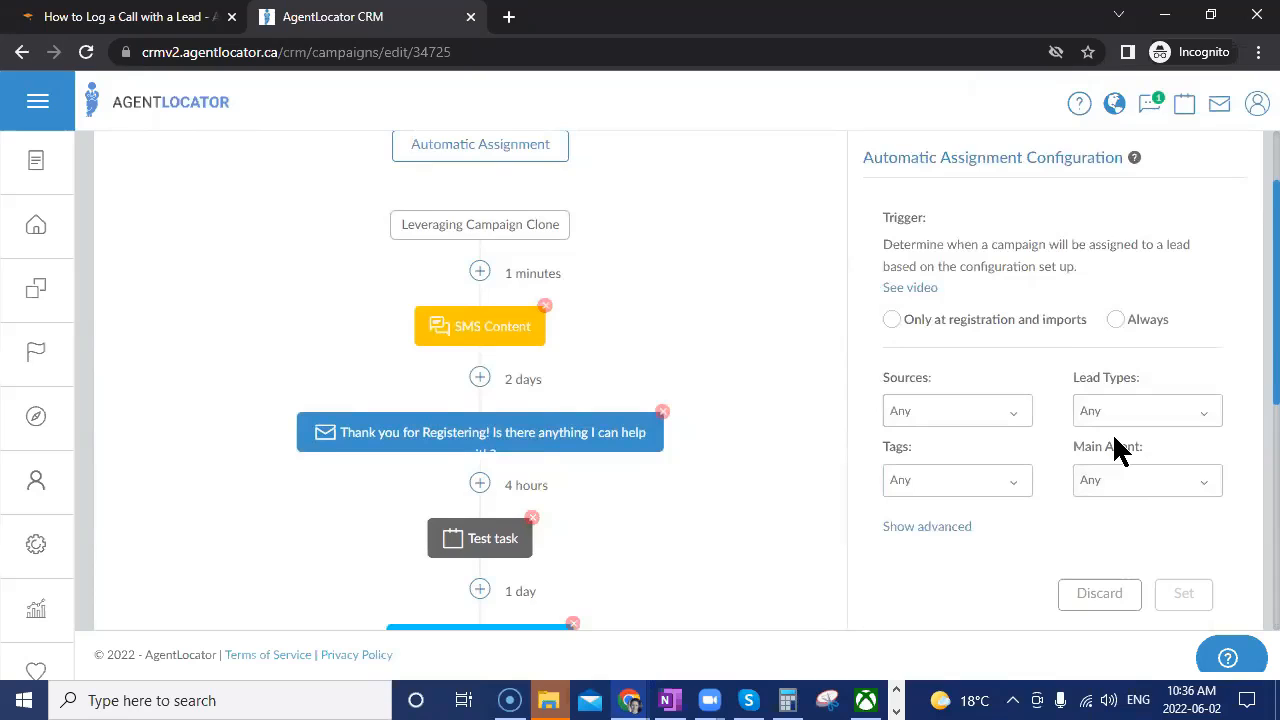
scroll(786, 505, "up", 1)
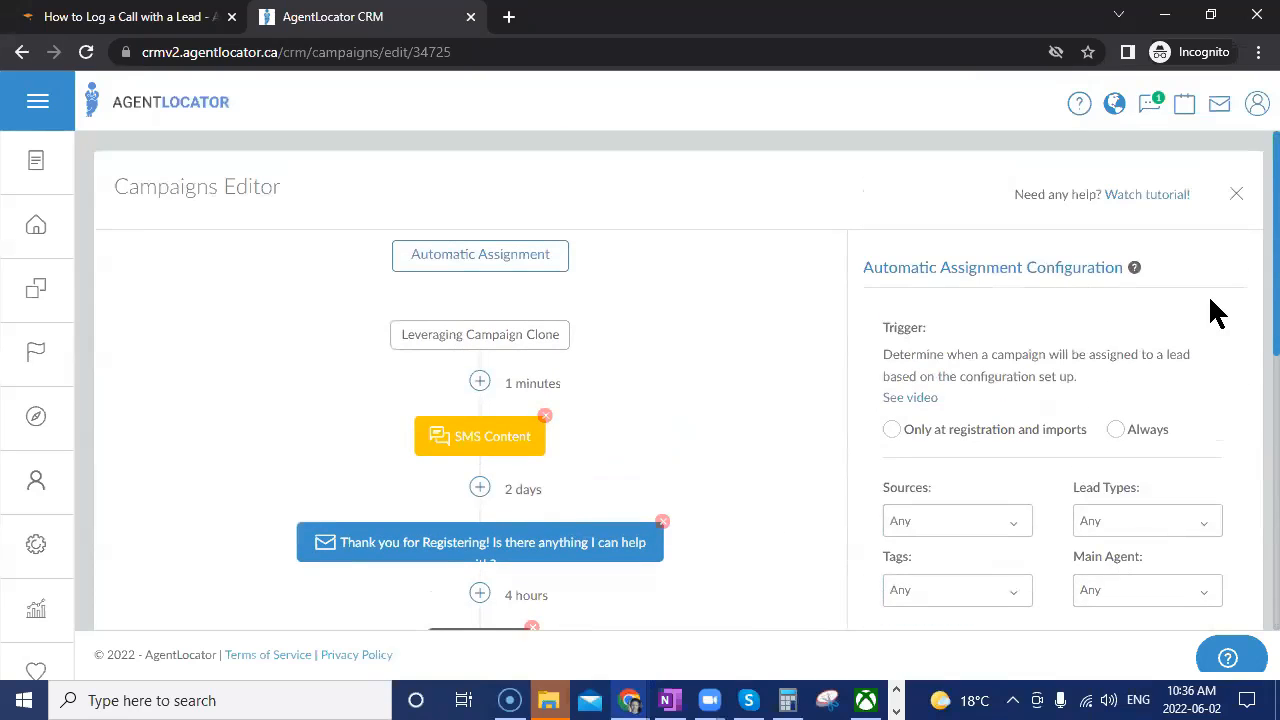
Close the editor and expand the Leveraging Campaign's auto-assignment details on the overview.
left_click(1236, 194)
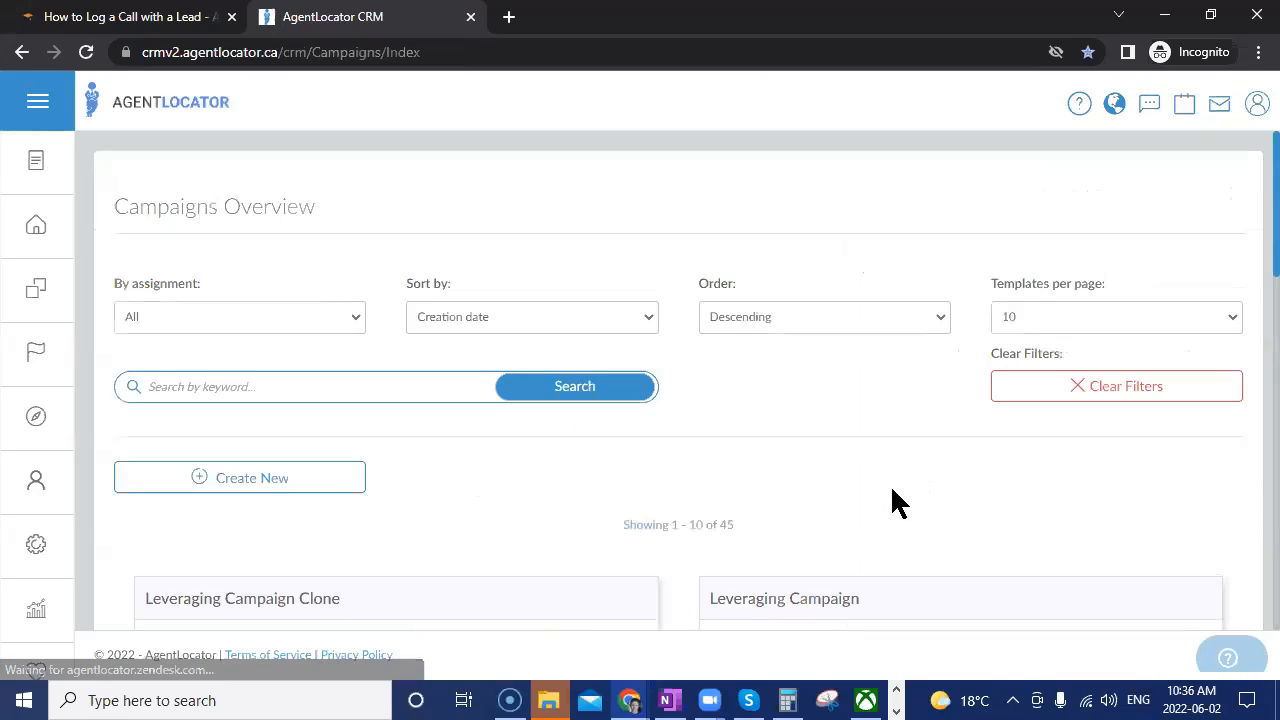
scroll(720, 426, "down", 2)
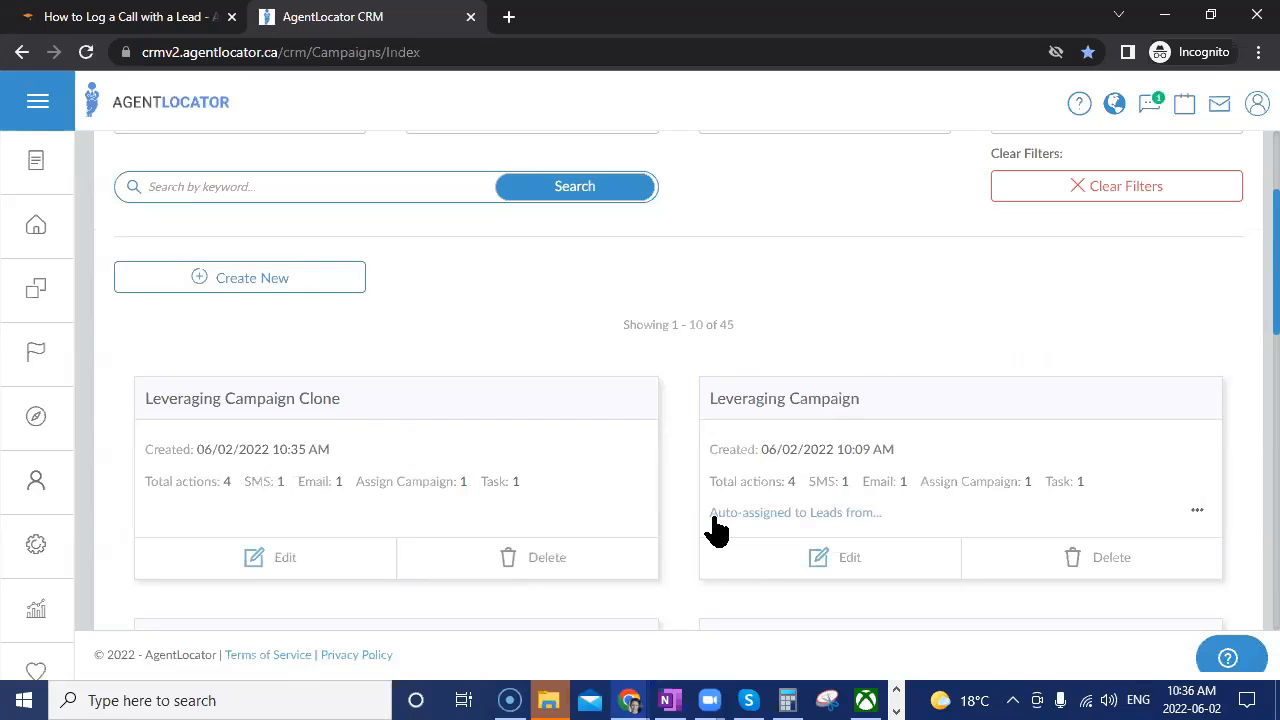
left_click(751, 529)
scroll(1010, 580, "down", 1)
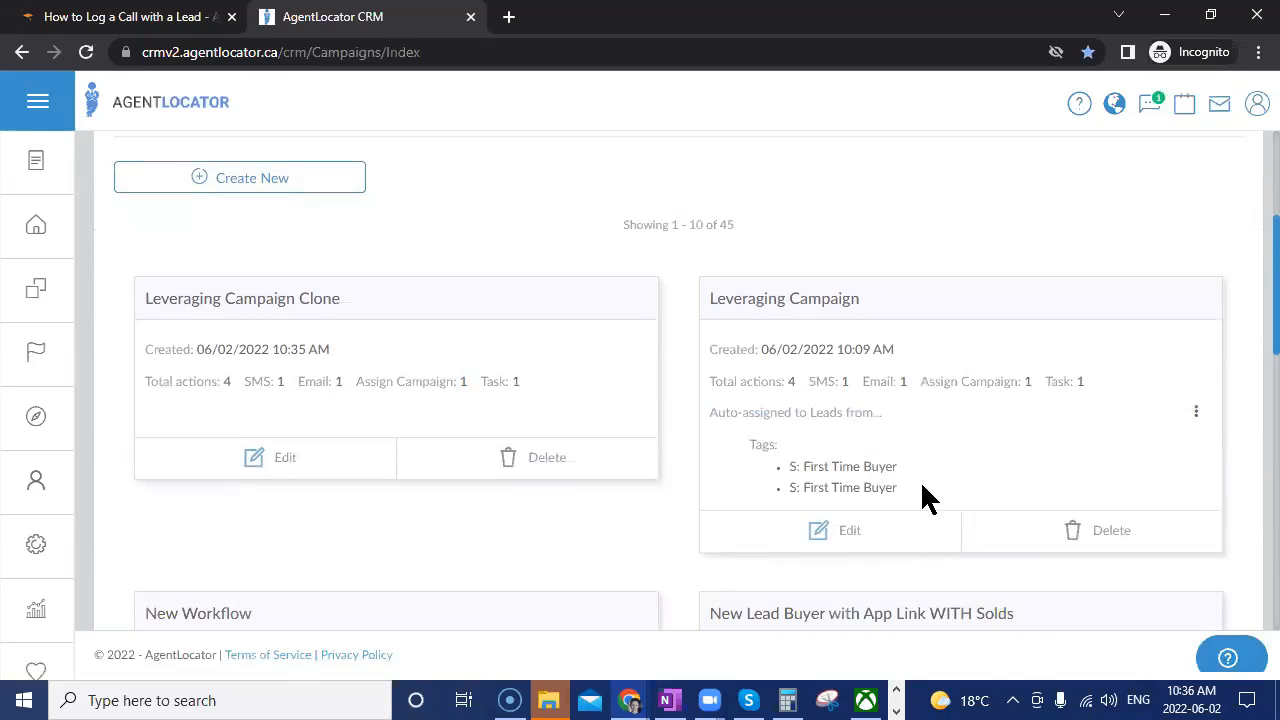
scroll(1040, 445, "up", 2)
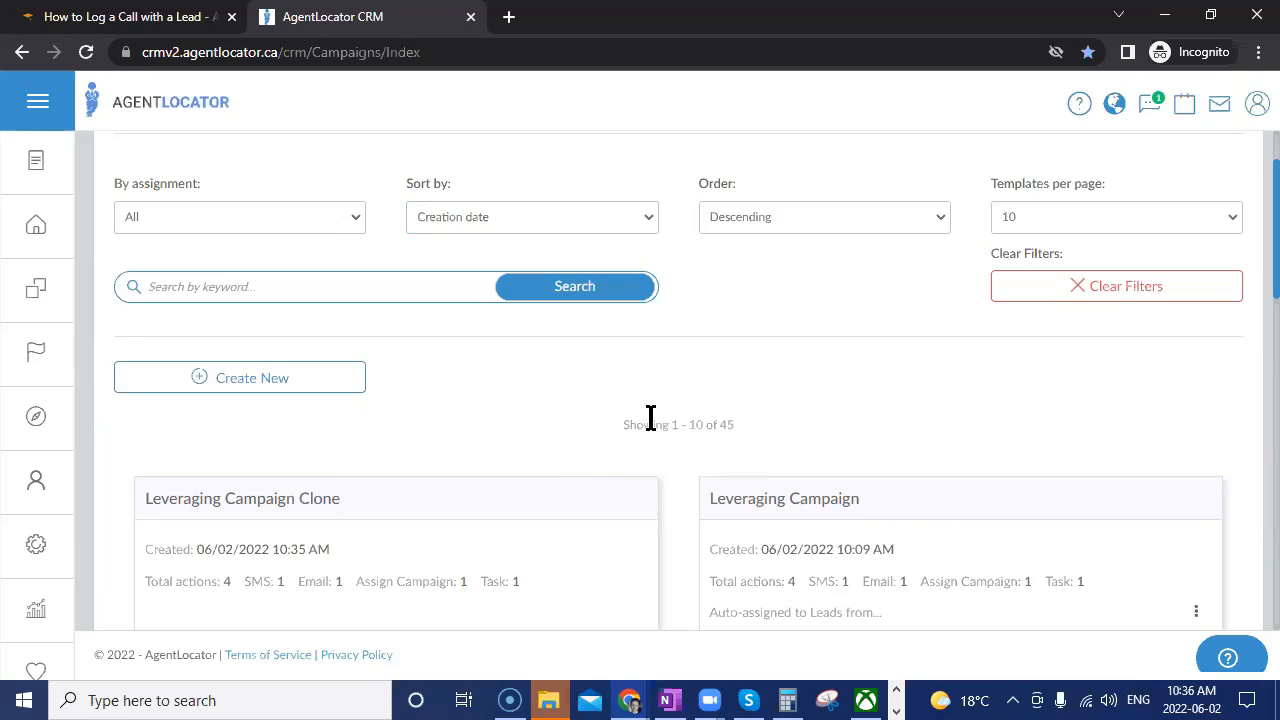
scroll(650, 431, "up", 1)
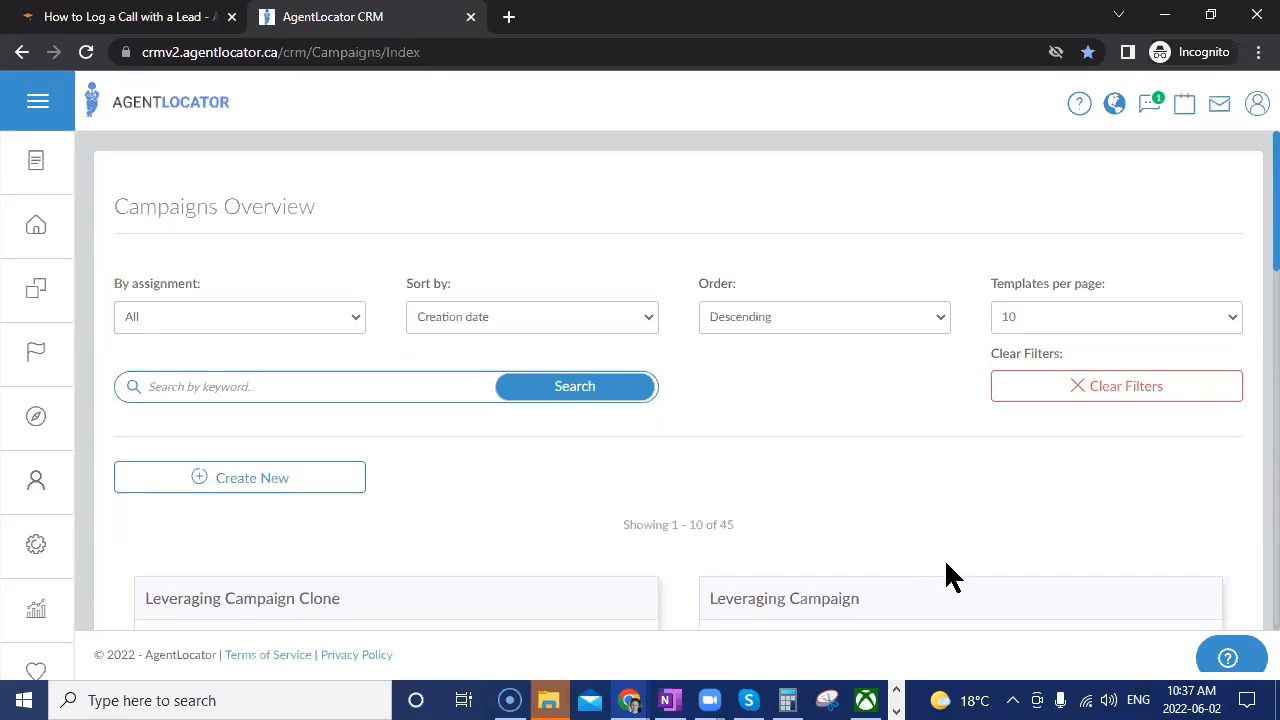
Assign Leveraging Campaign Clone to the top lead from its E-campaigns tab.
left_click(510, 388)
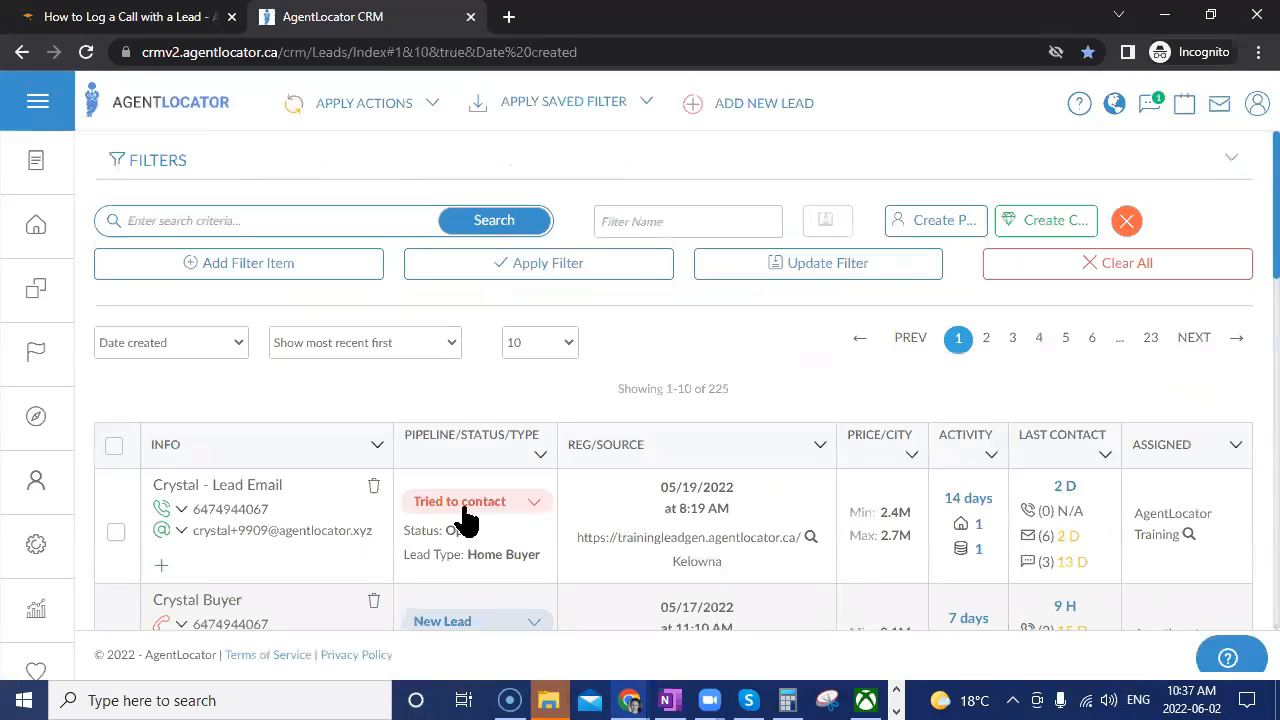
left_click(243, 492)
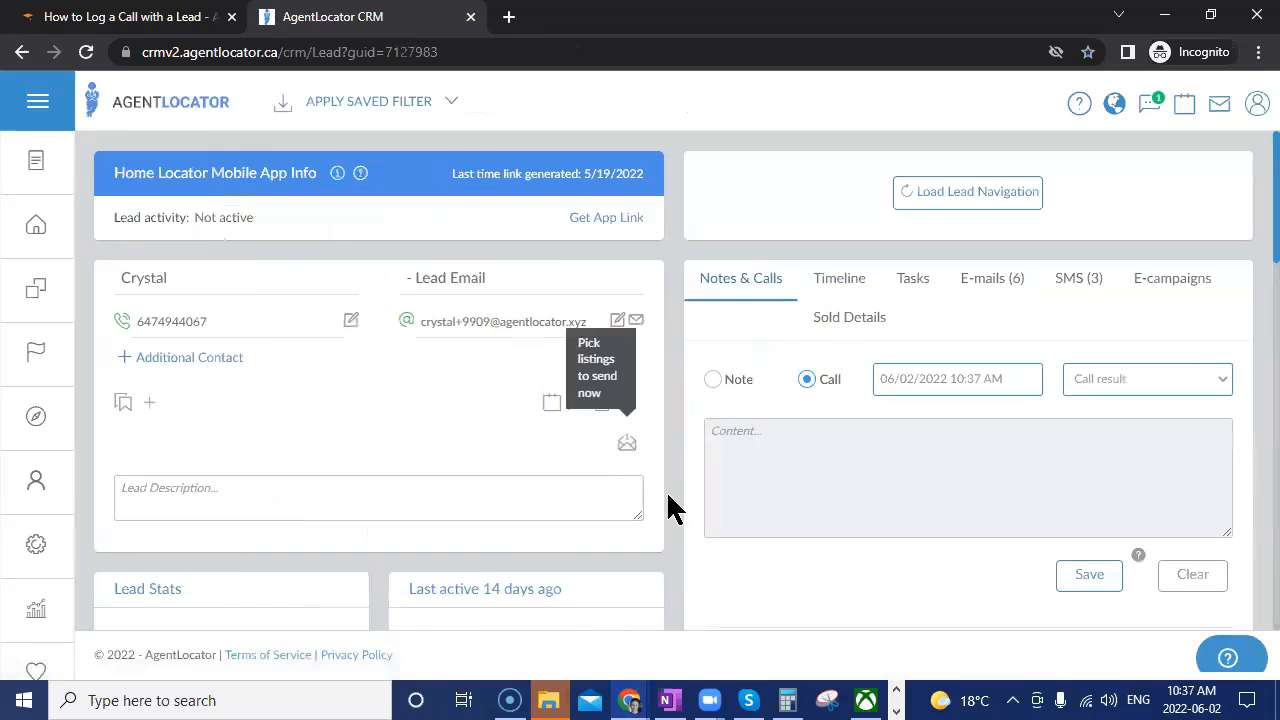
left_click(1178, 285)
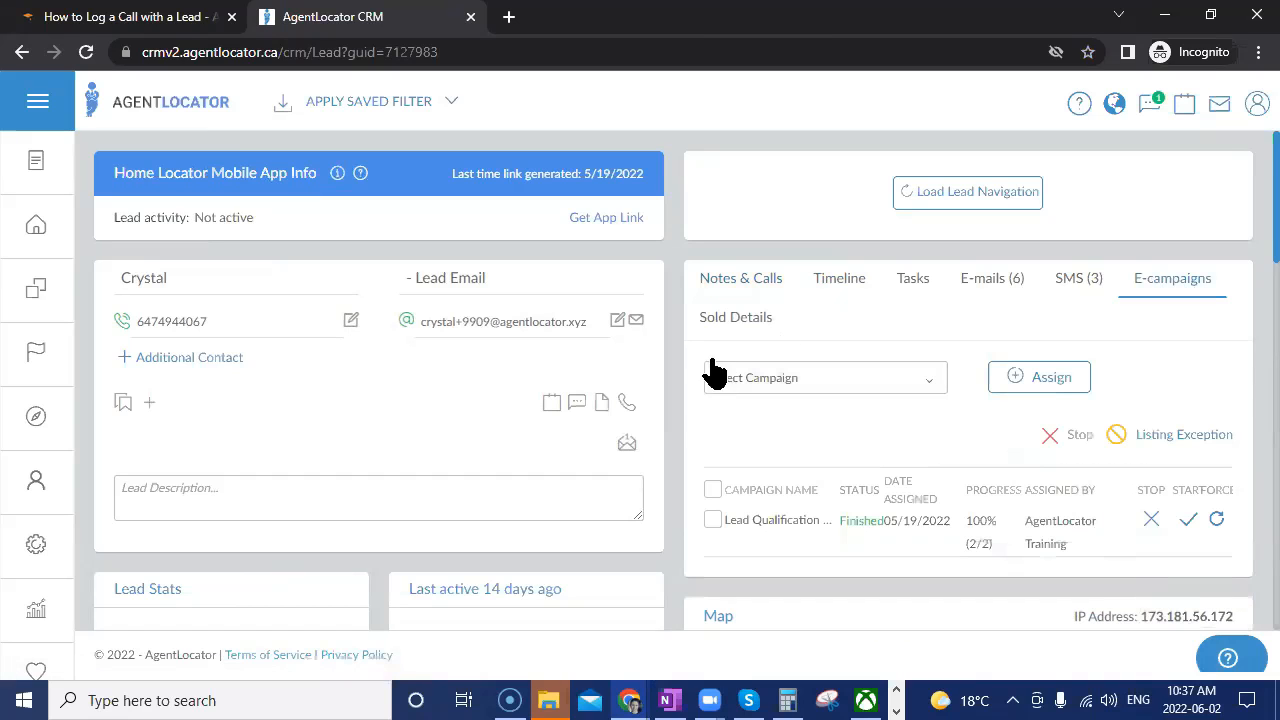
left_click(805, 383)
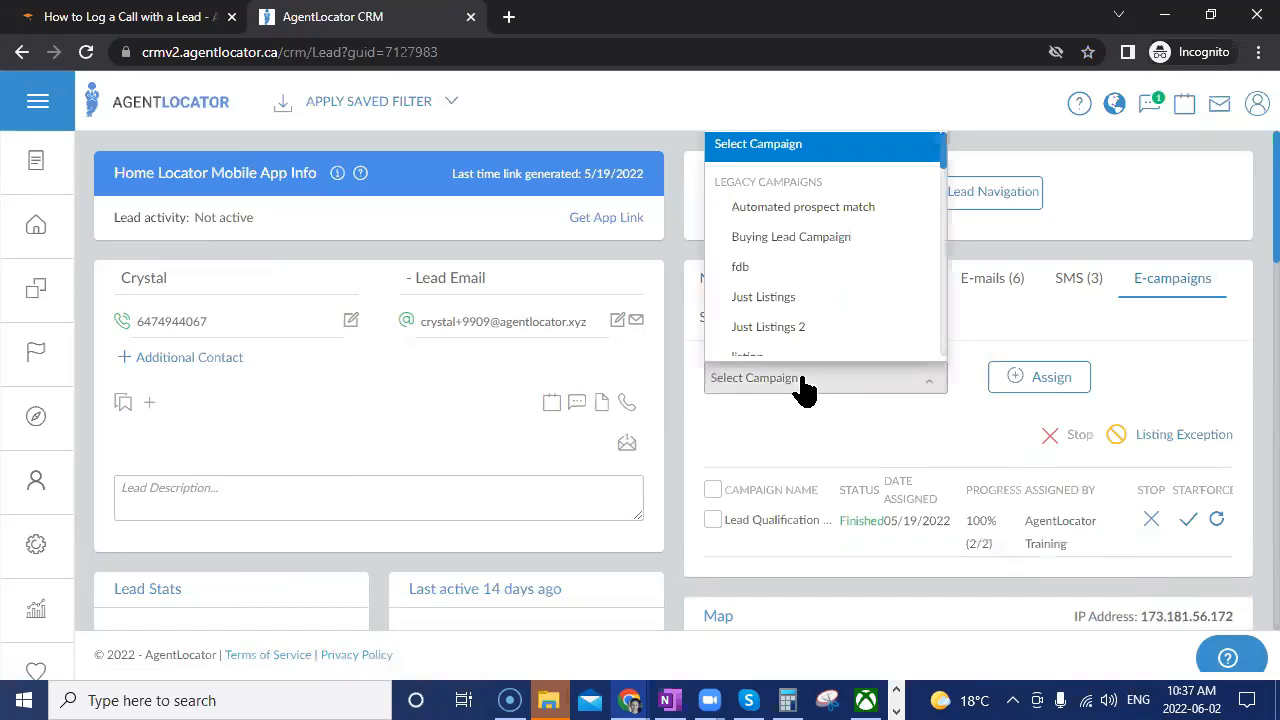
type("lev")
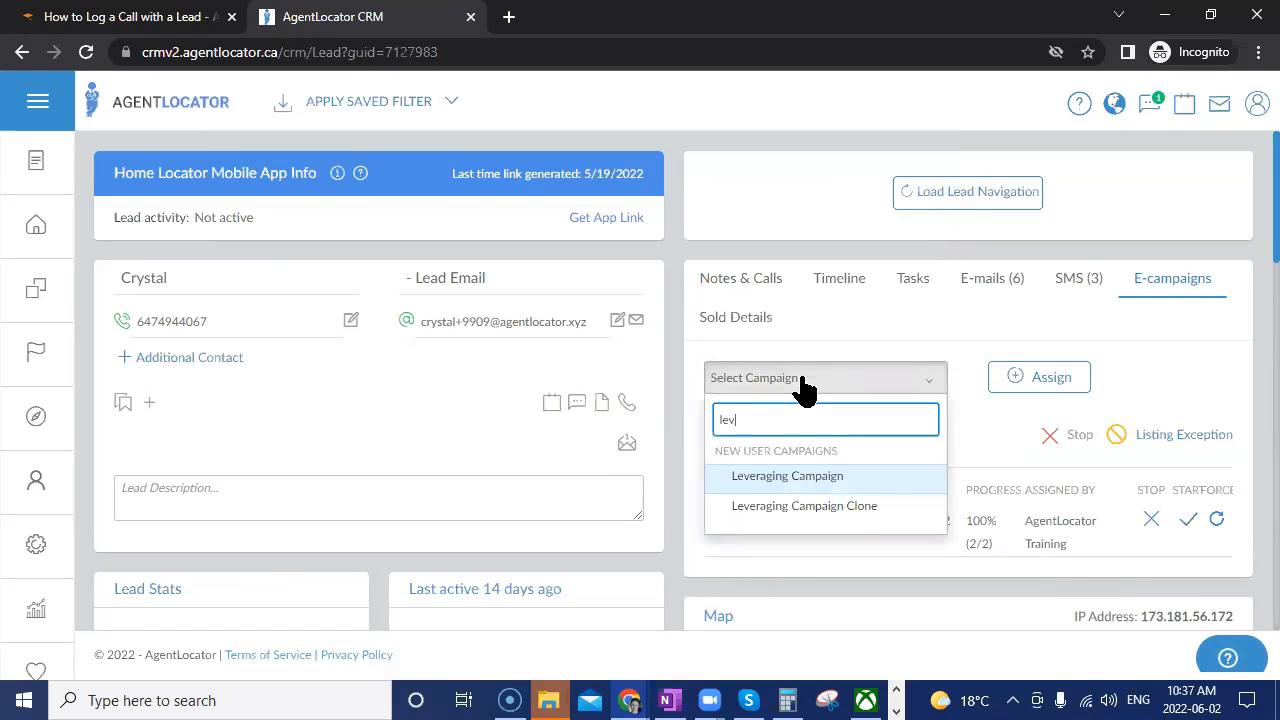
left_click(805, 477)
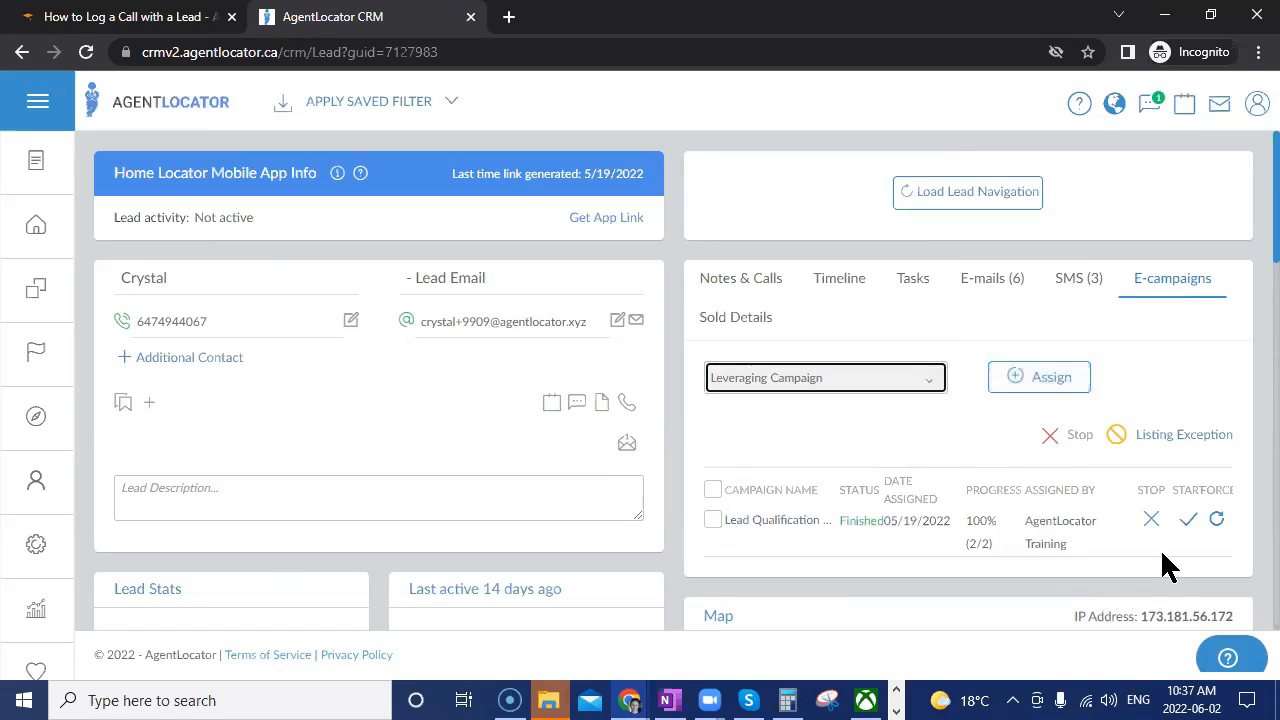
left_click(920, 380)
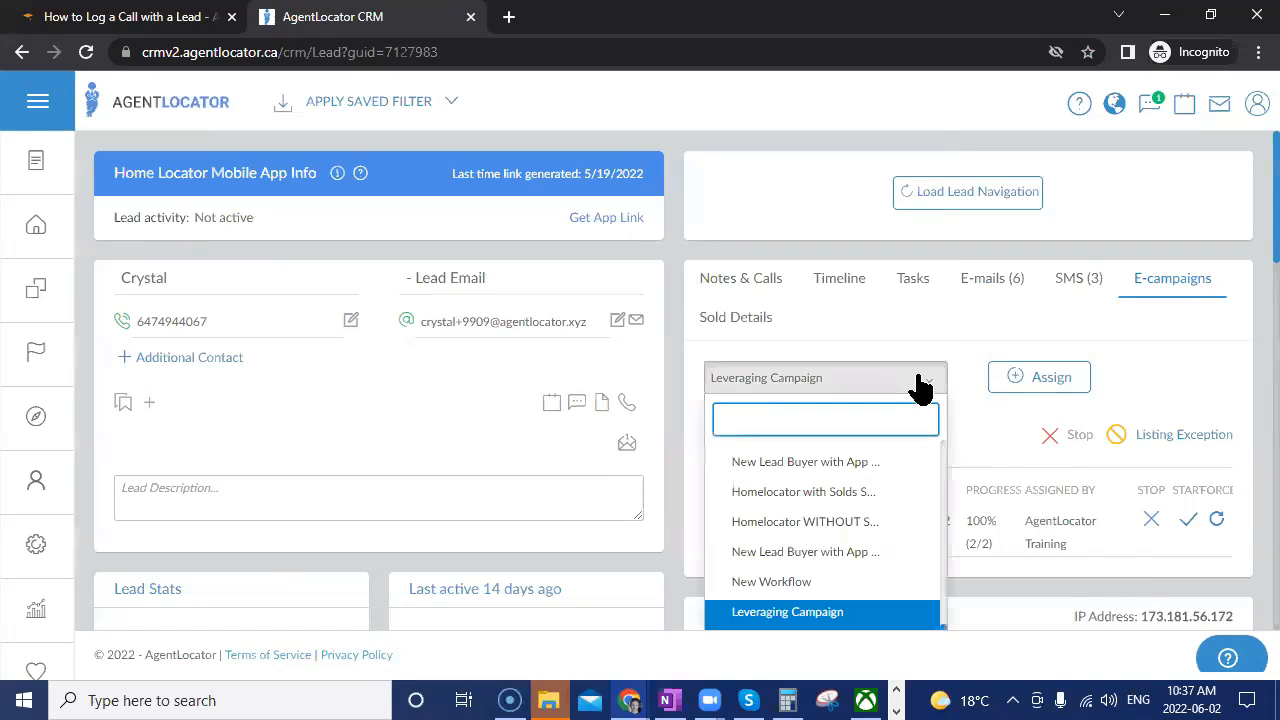
type("lev")
left_click(822, 512)
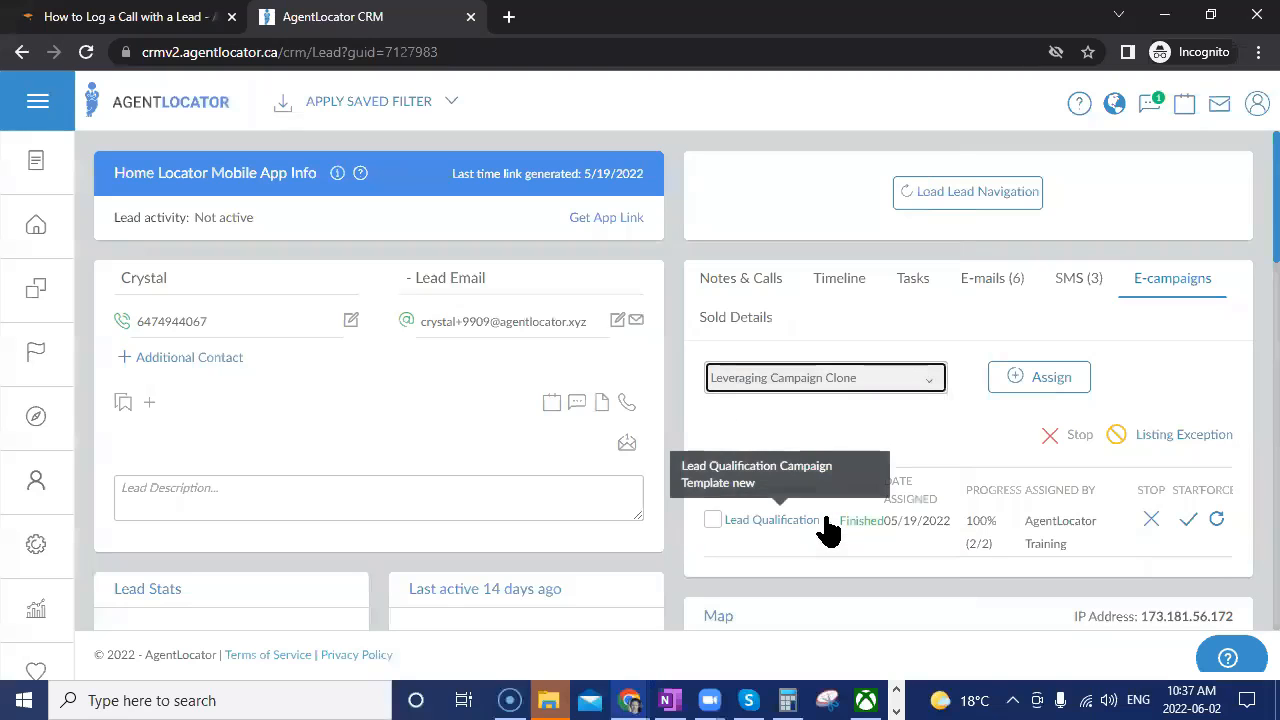
left_click(1014, 380)
left_click(631, 496)
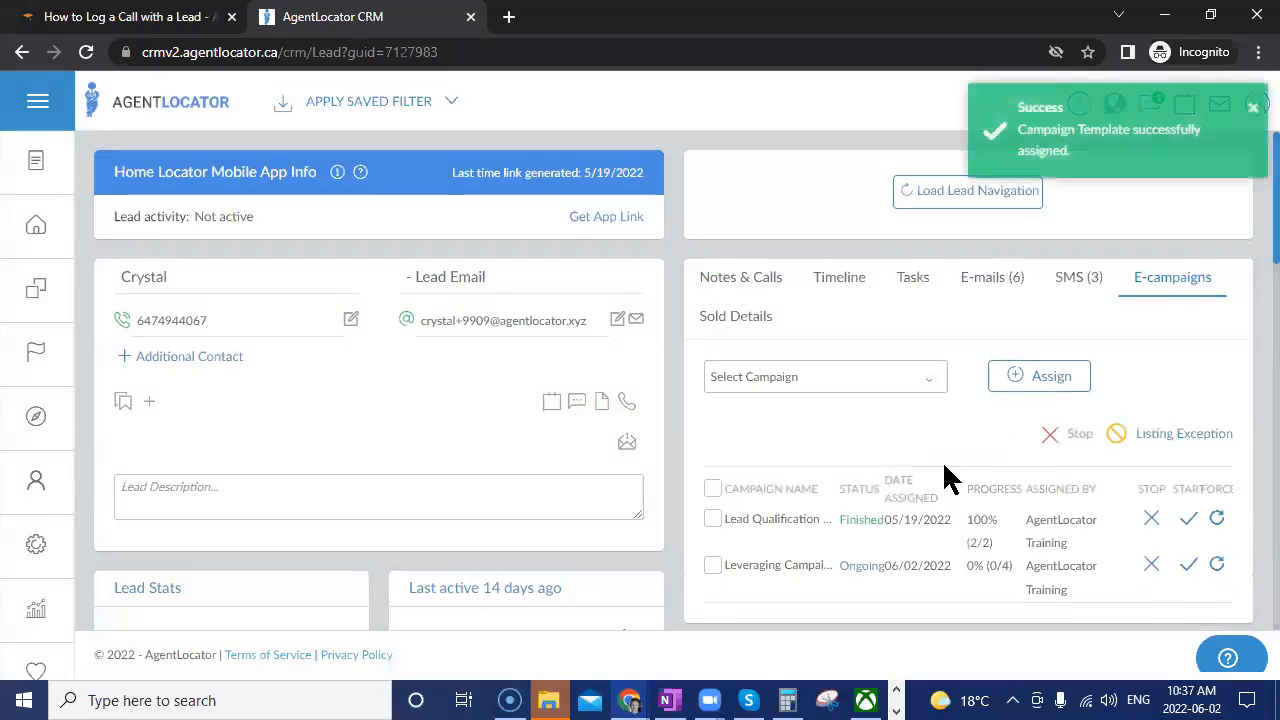
scroll(942, 460, "down", 2)
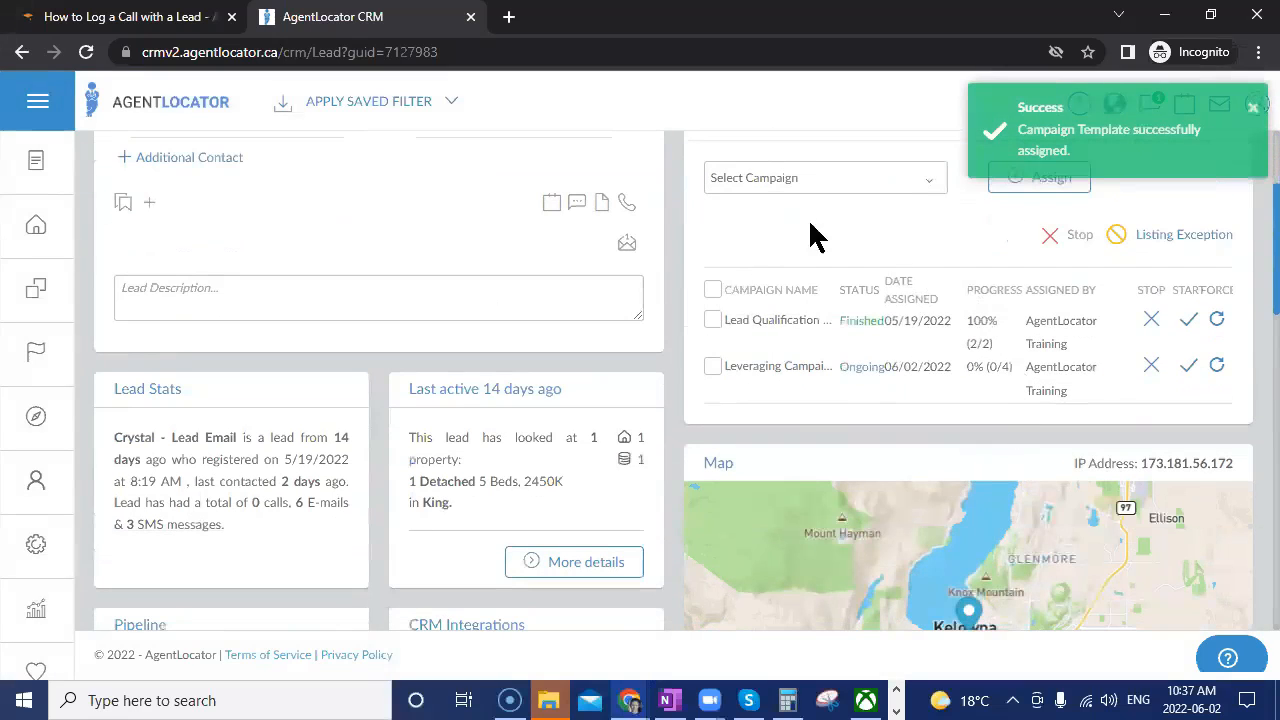
Preview the assigned campaign's scheduled thank-you e-mail and SMS message.
left_click(786, 380)
scroll(988, 465, "down", 2)
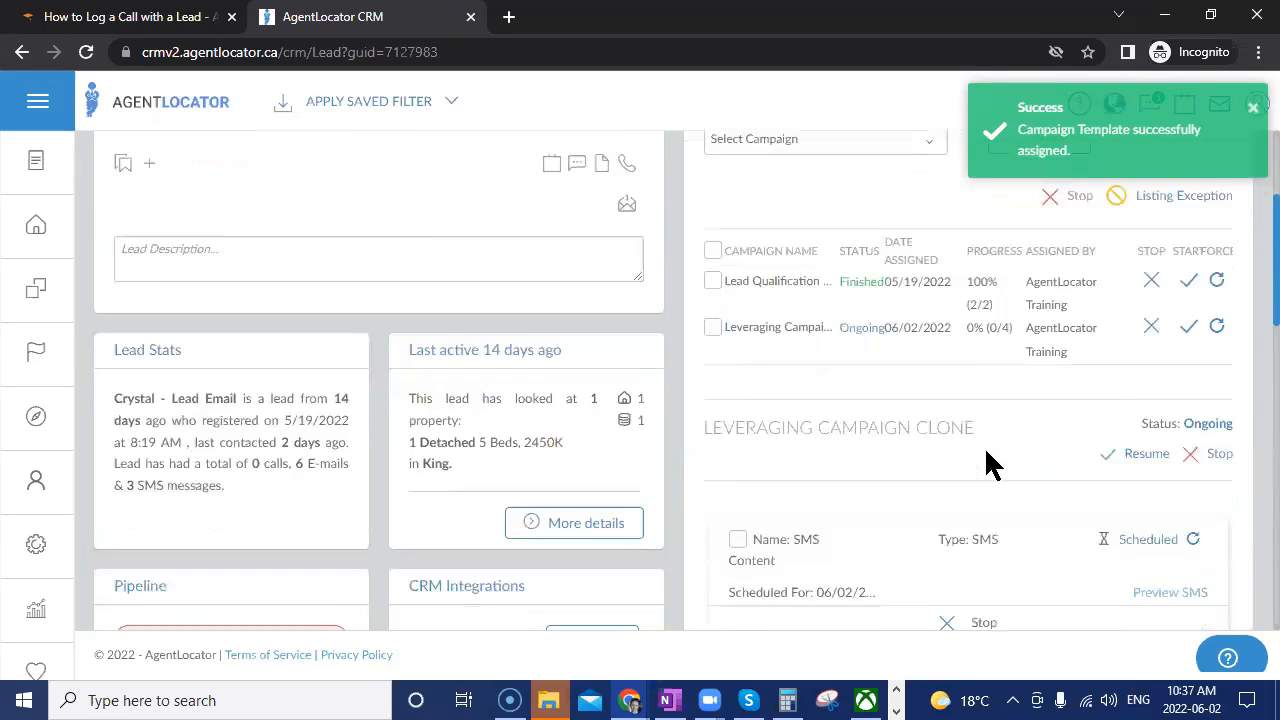
scroll(988, 465, "down", 3)
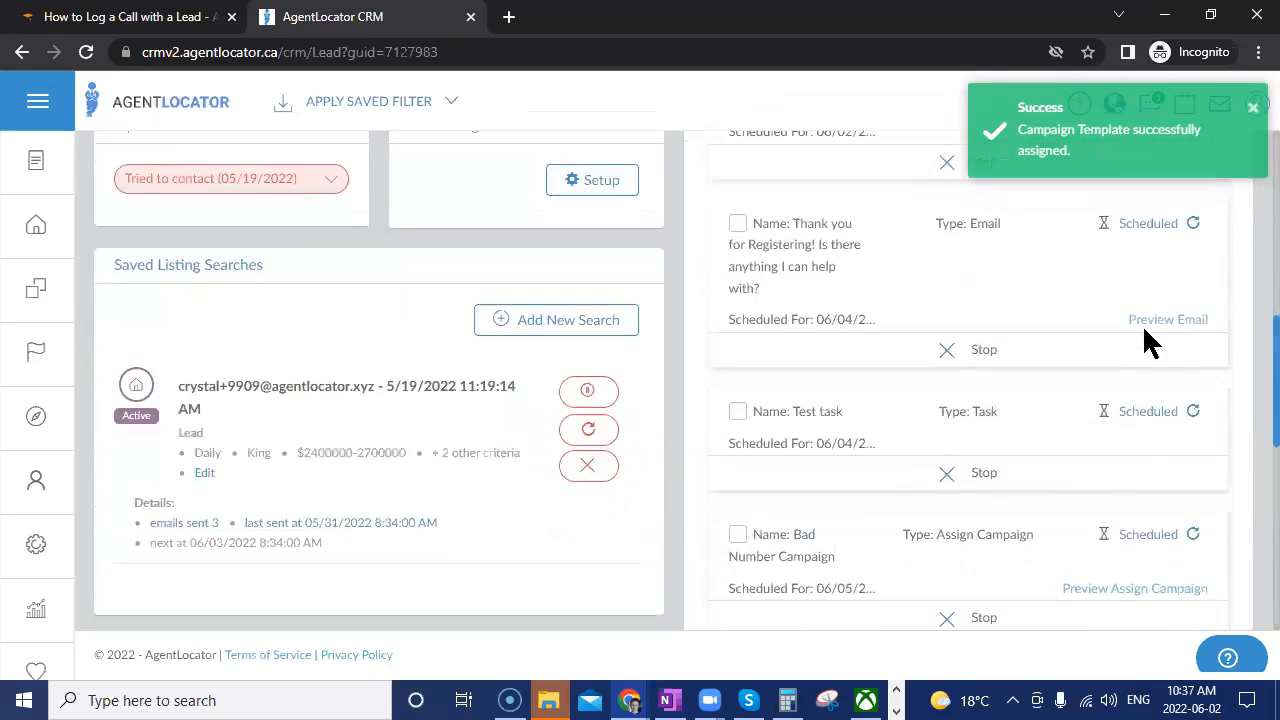
left_click(1146, 324)
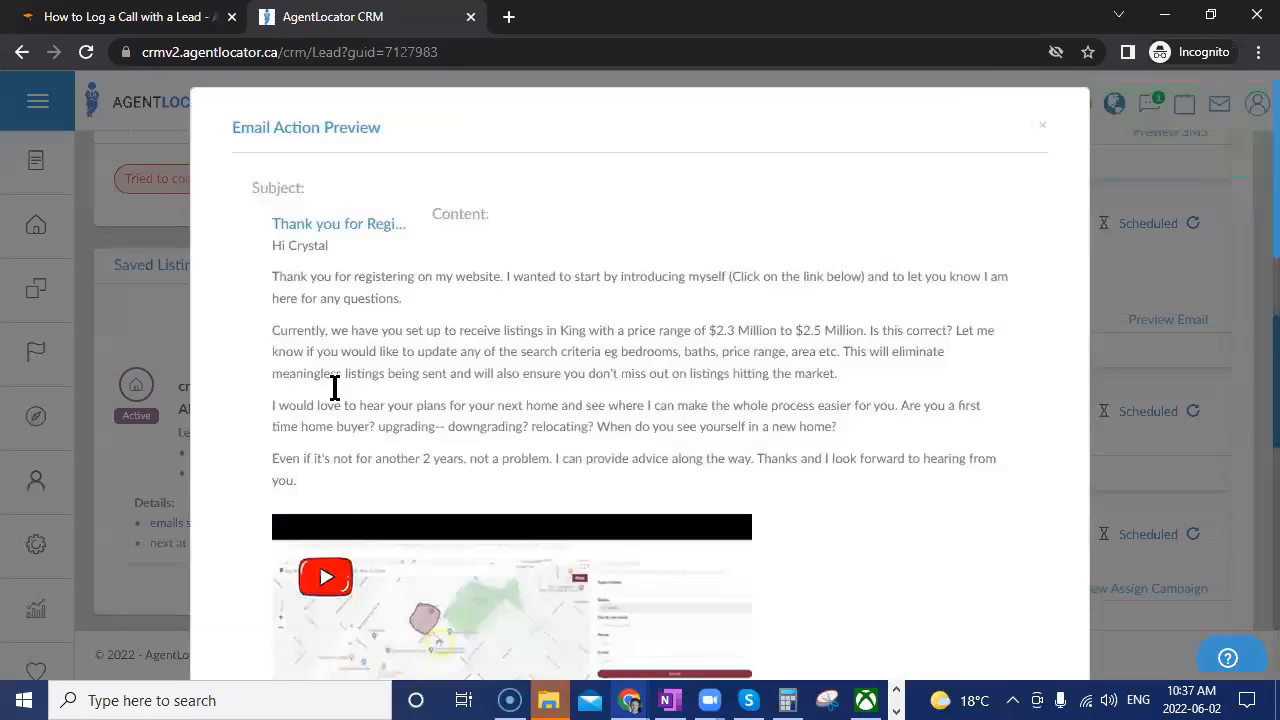
left_click(1162, 478)
scroll(1110, 370, "up", 2)
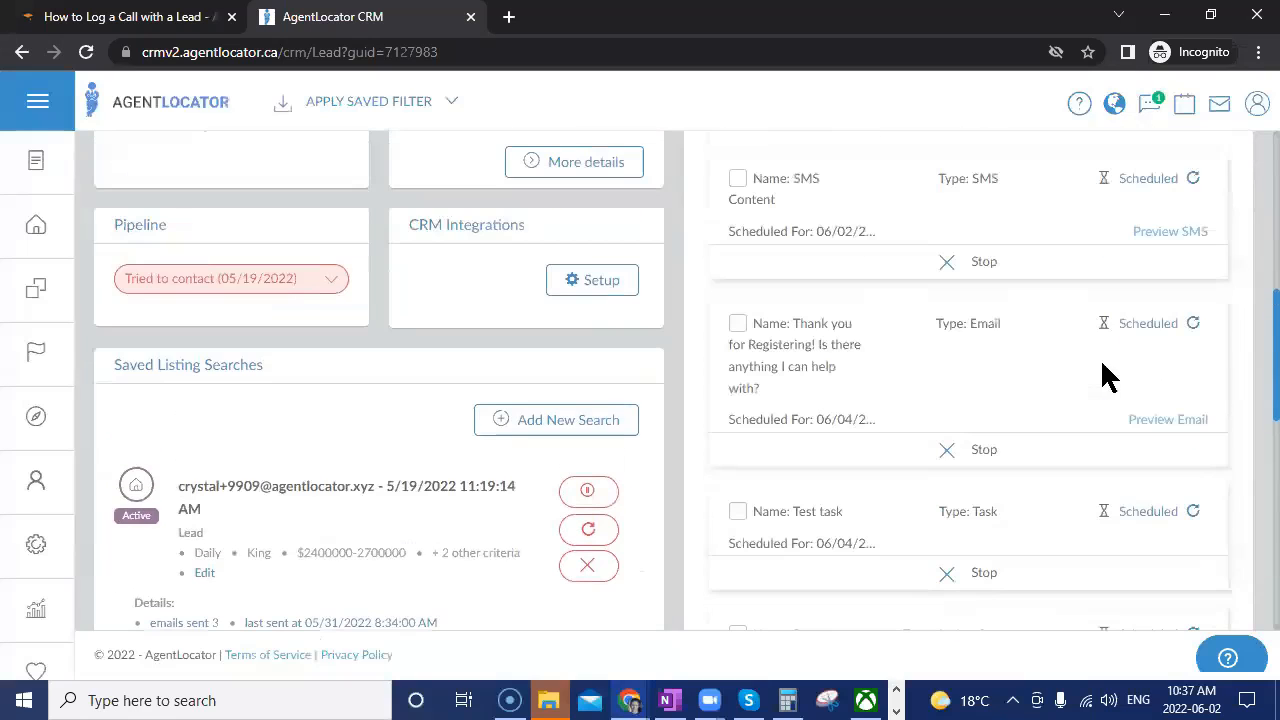
scroll(1065, 478, "up", 1)
left_click(1180, 333)
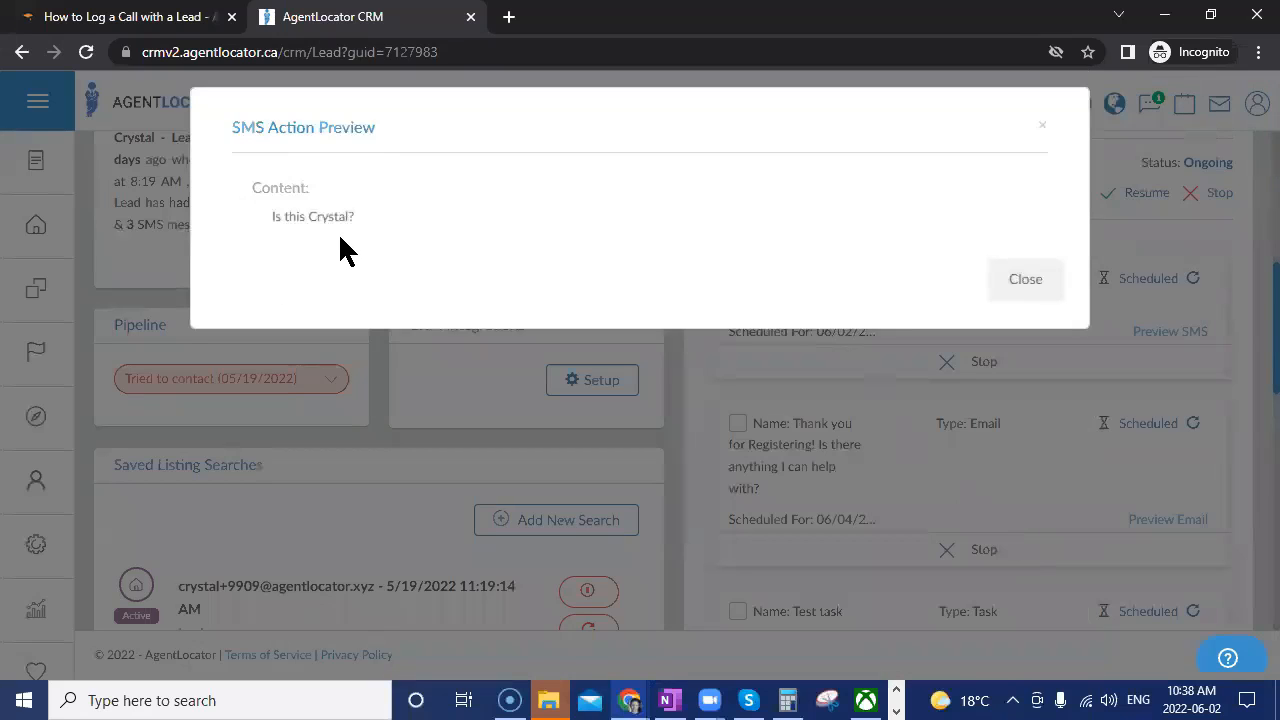
left_click(1038, 292)
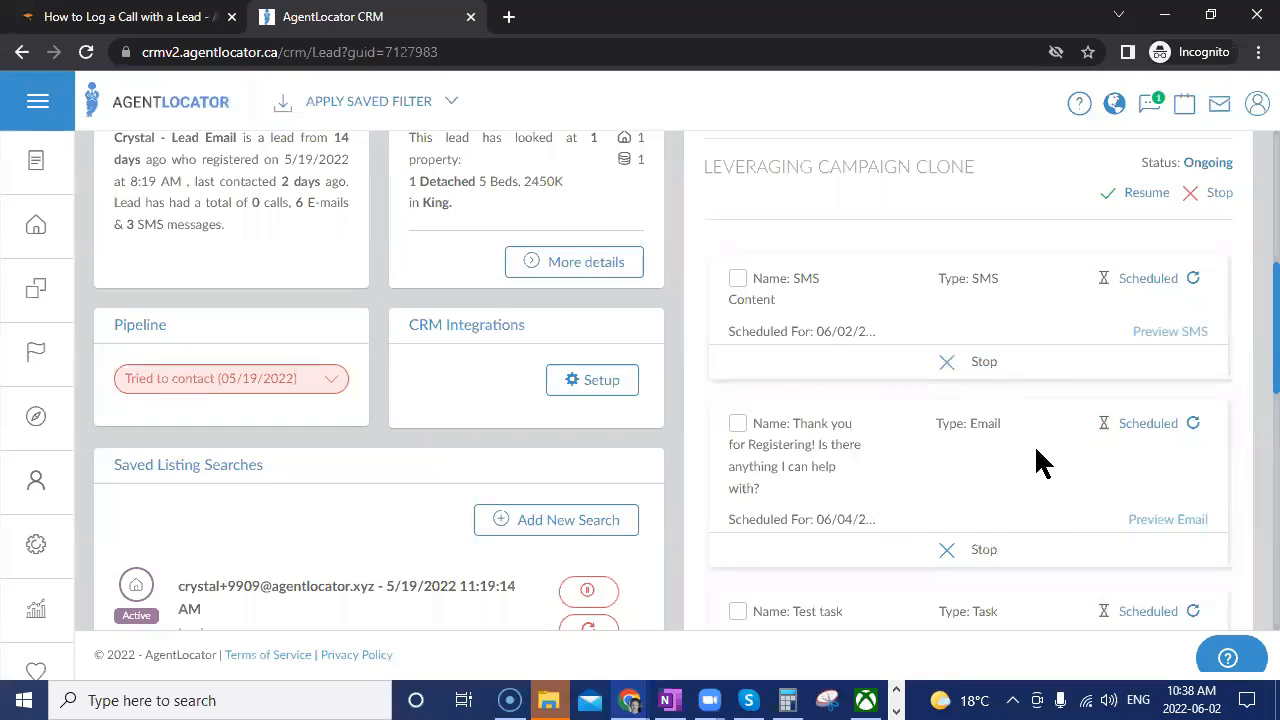
scroll(1063, 512, "down", 1)
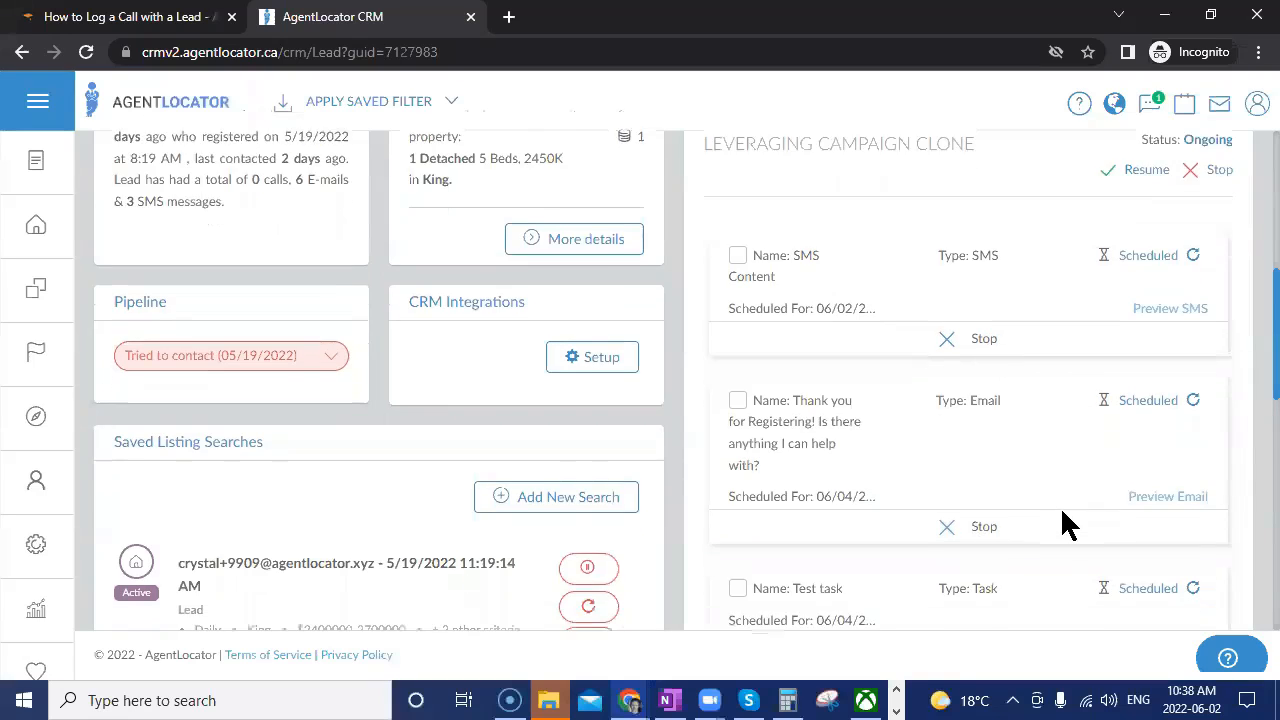
scroll(1063, 523, "down", 2)
left_click(984, 474)
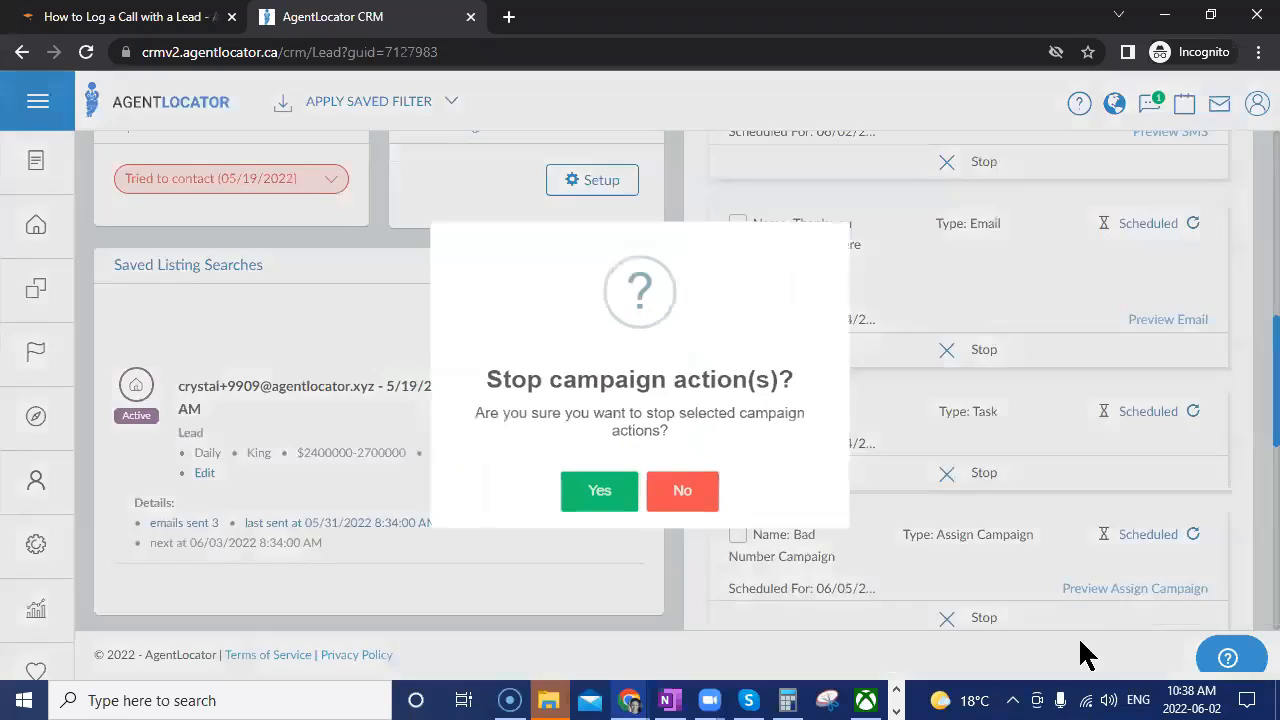
left_click(605, 530)
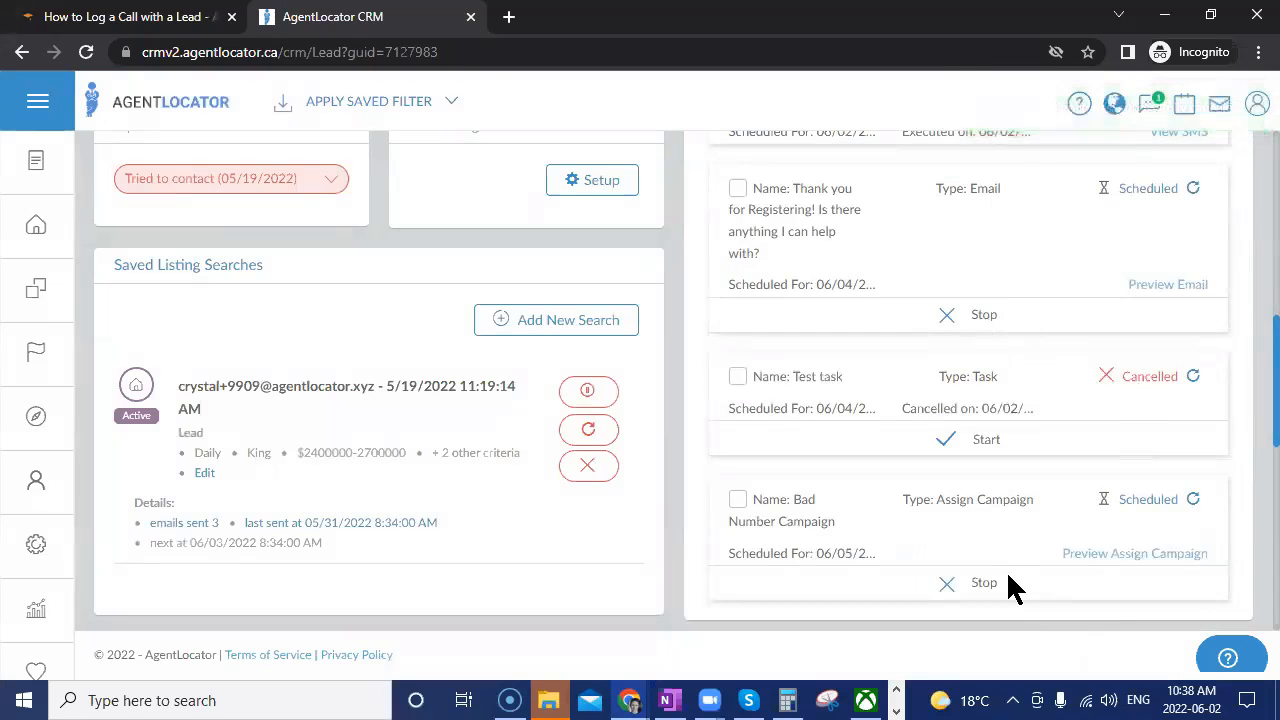
scroll(1006, 570, "up", 3)
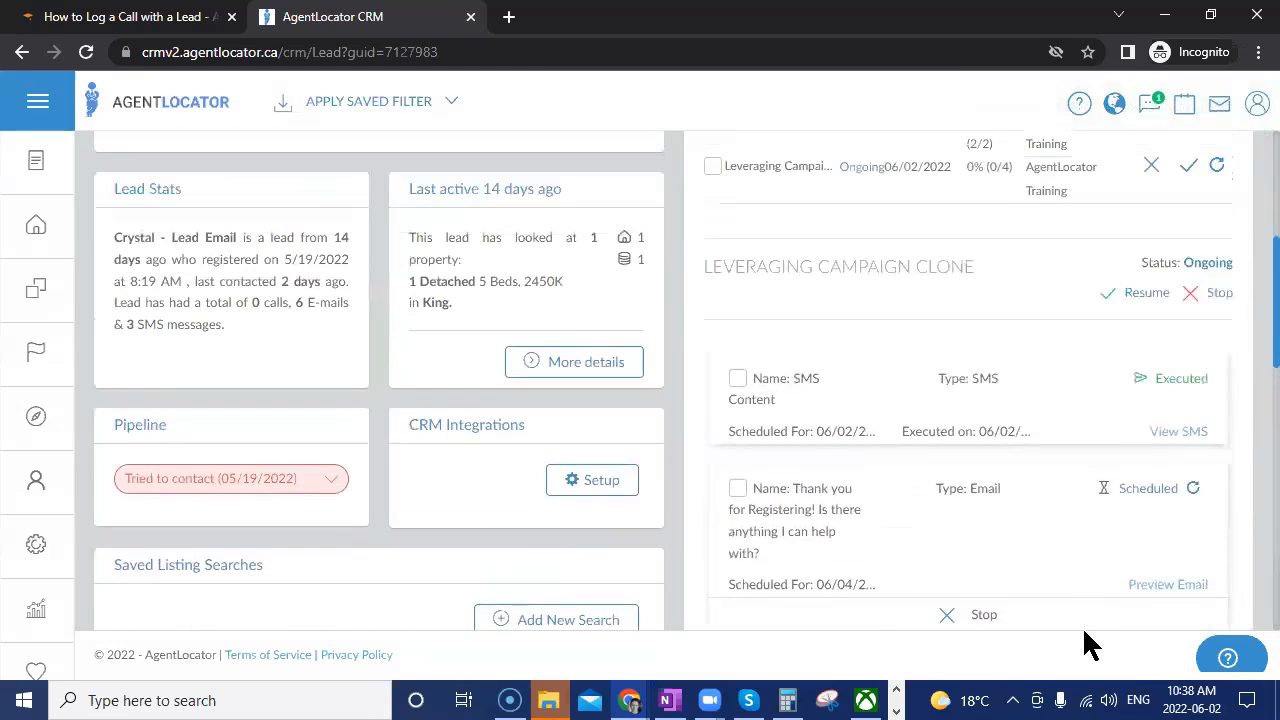
scroll(1084, 622, "up", 1)
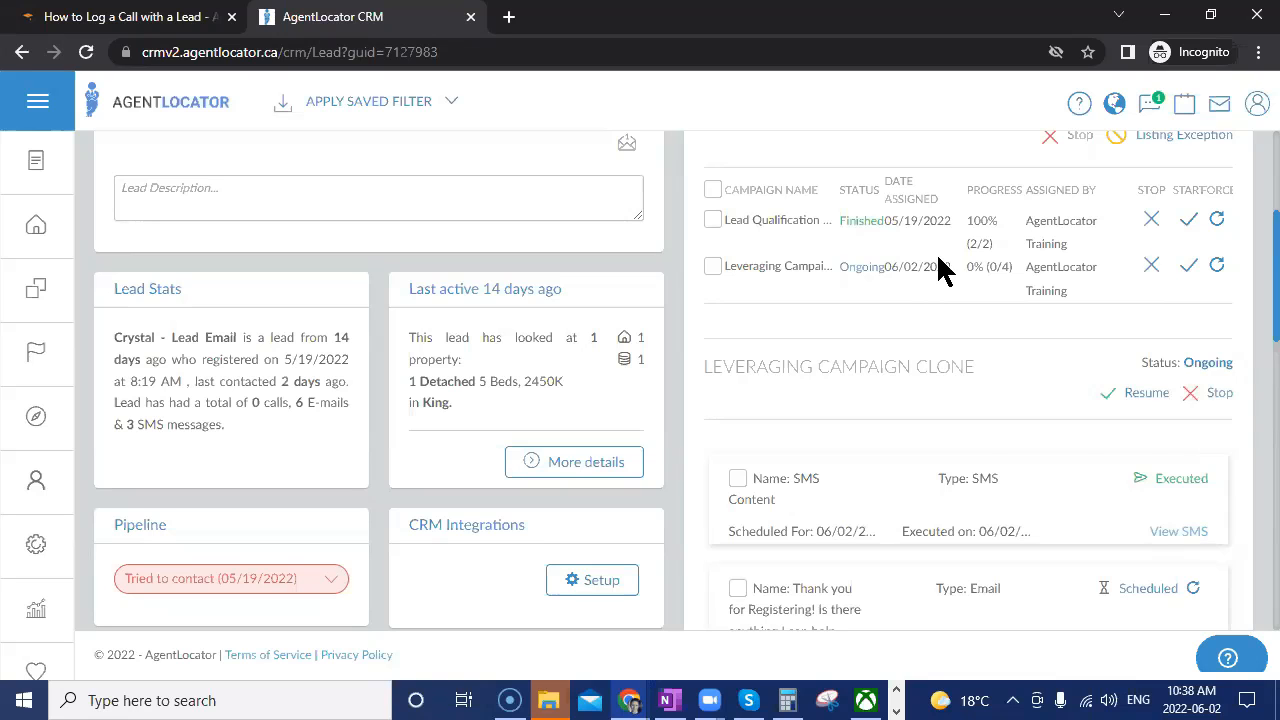
Force the scheduled thank-you email in Leveraging Campaign Clone to execute now, taking progress to 75% (3/4).
scroll(1196, 424, "down", 2)
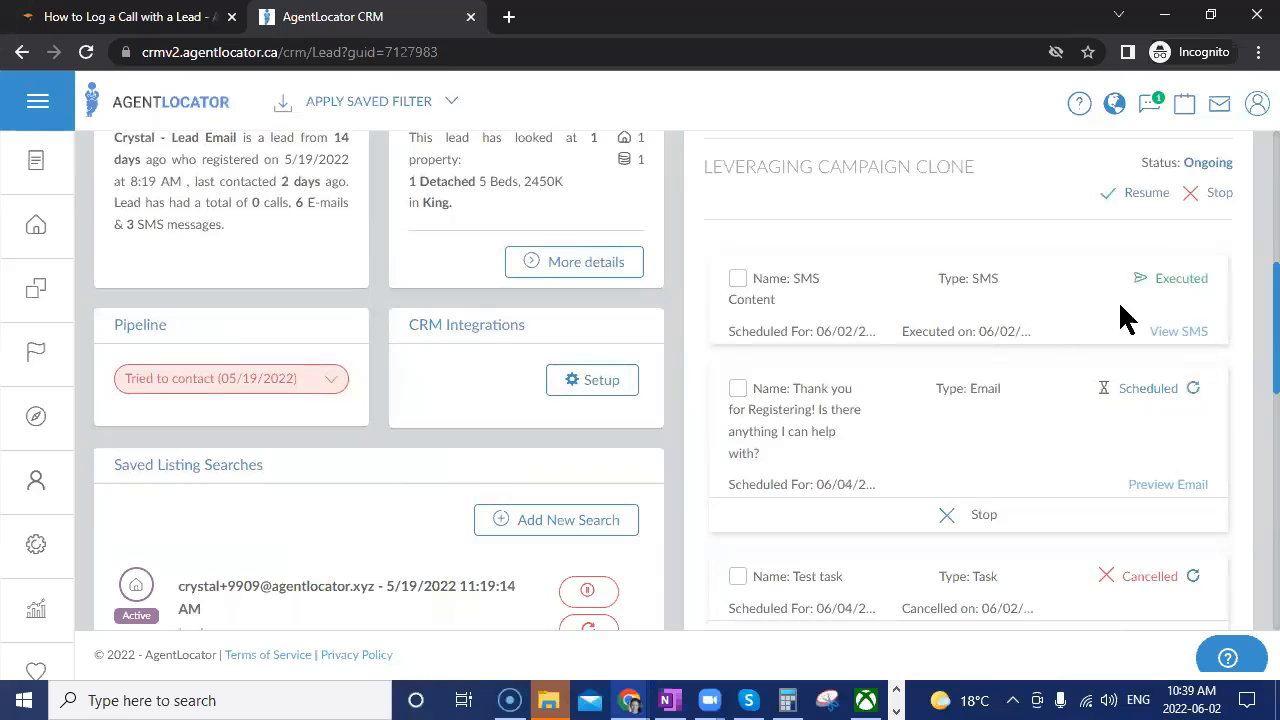
left_click(1193, 398)
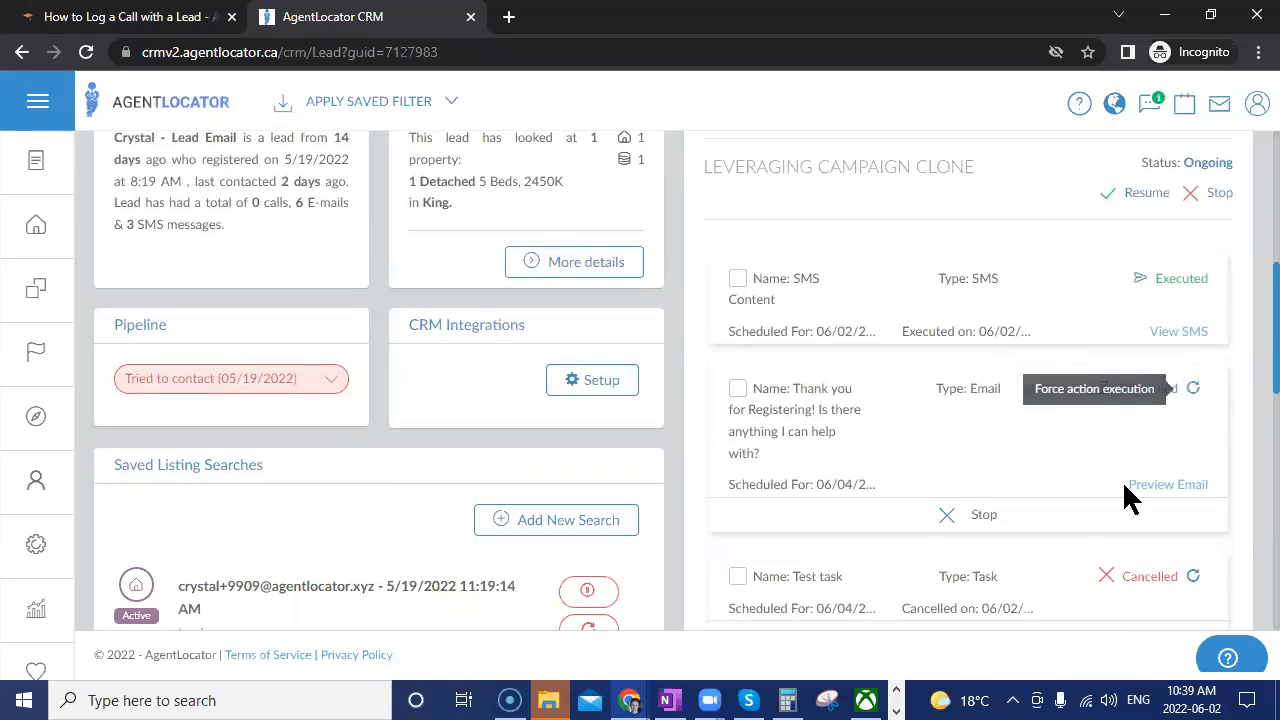
left_click(830, 572)
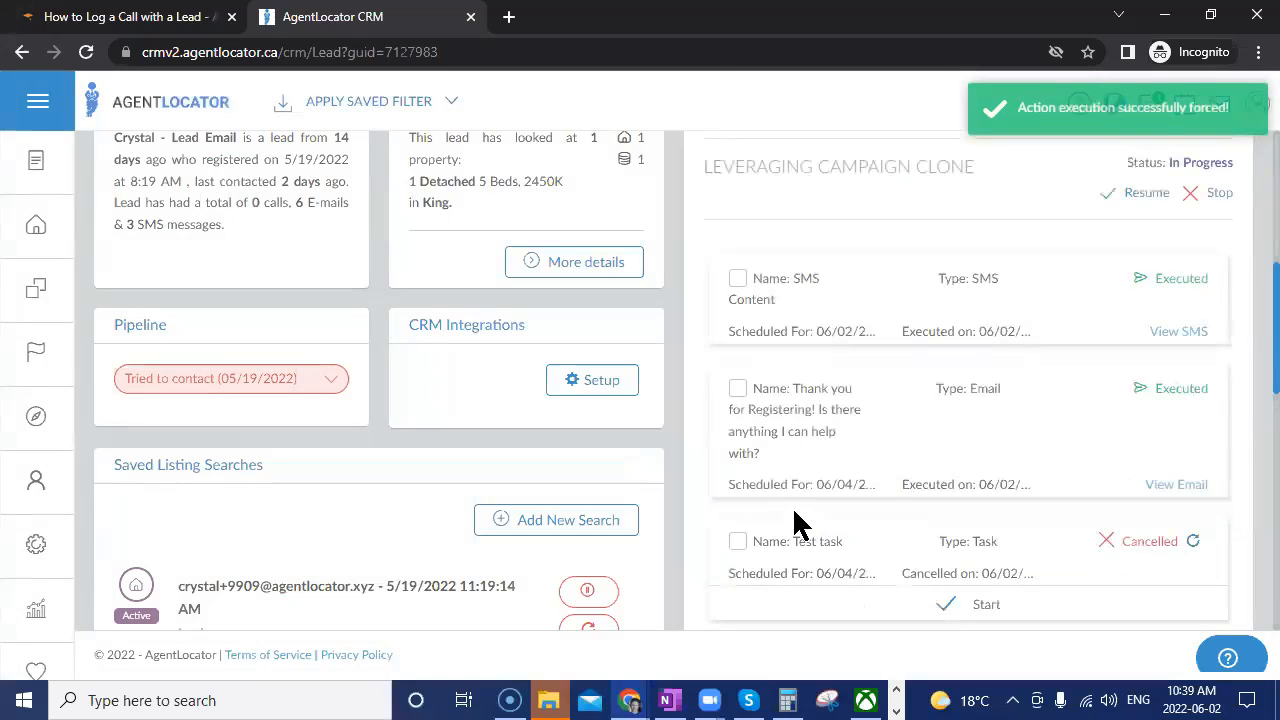
scroll(1080, 445, "up", 1)
scroll(1076, 430, "up", 2)
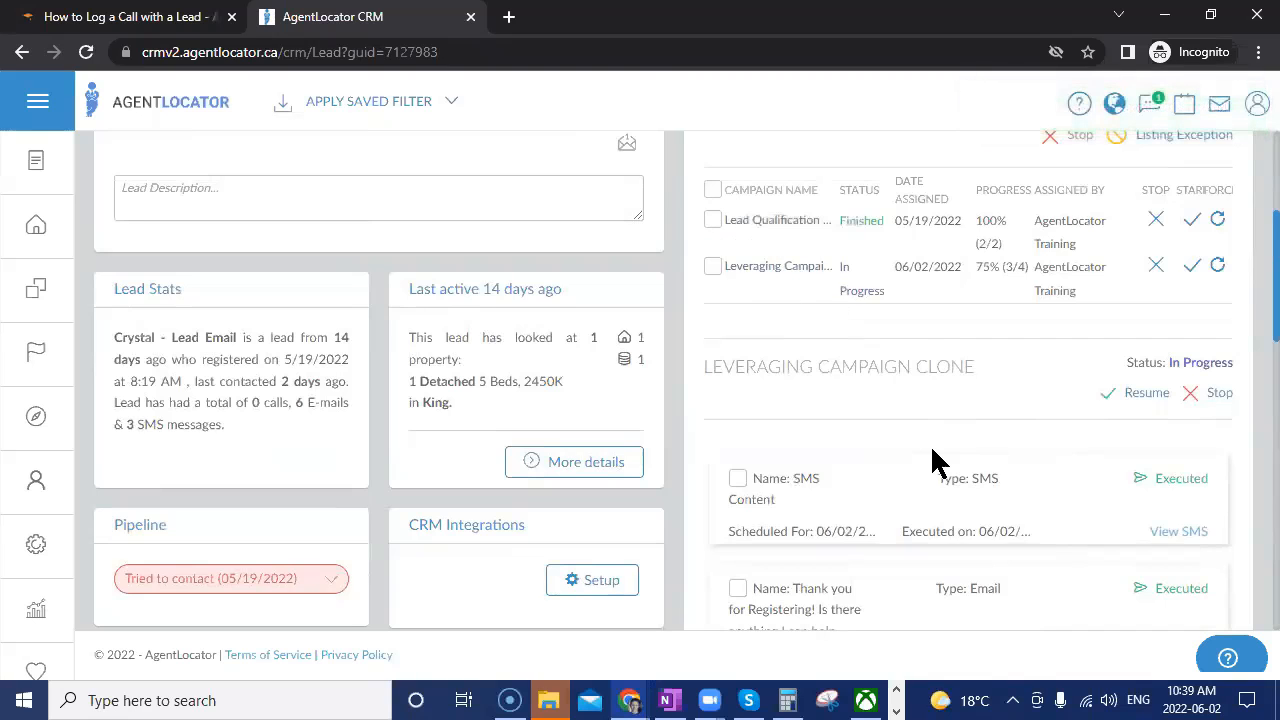
scroll(935, 462, "down", 1)
scroll(930, 500, "down", 3)
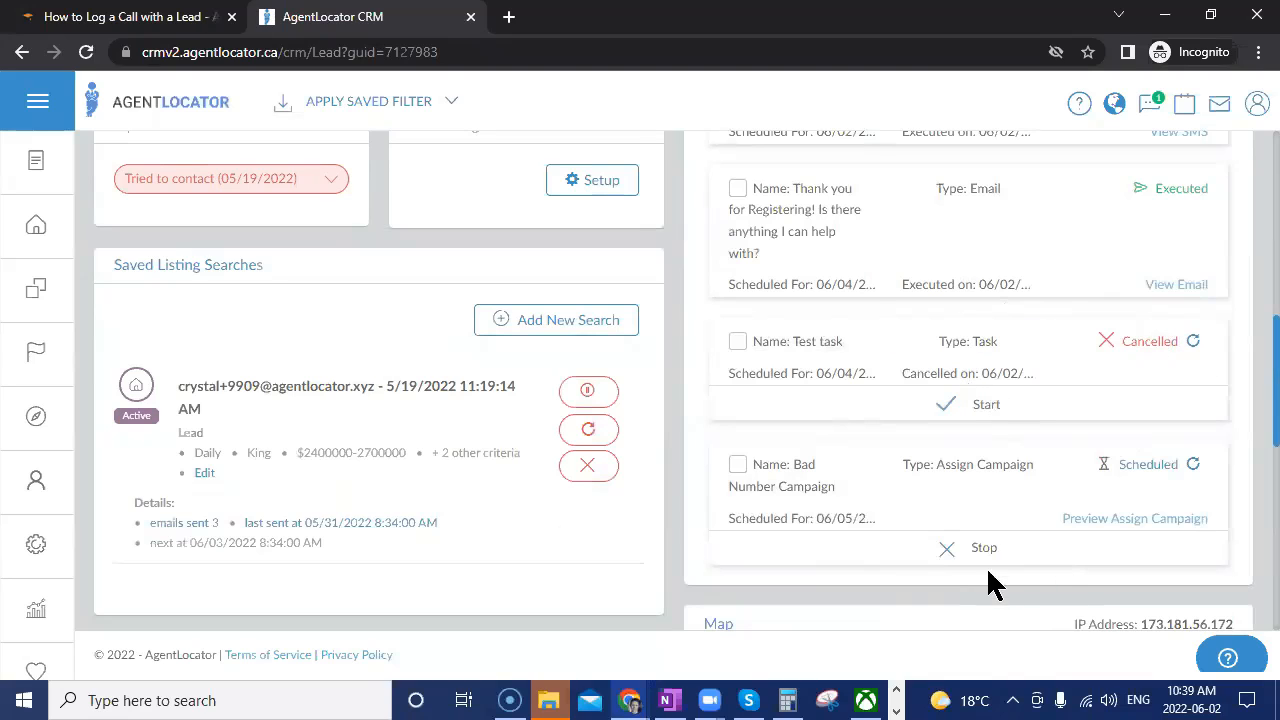
scroll(1110, 582, "up", 5)
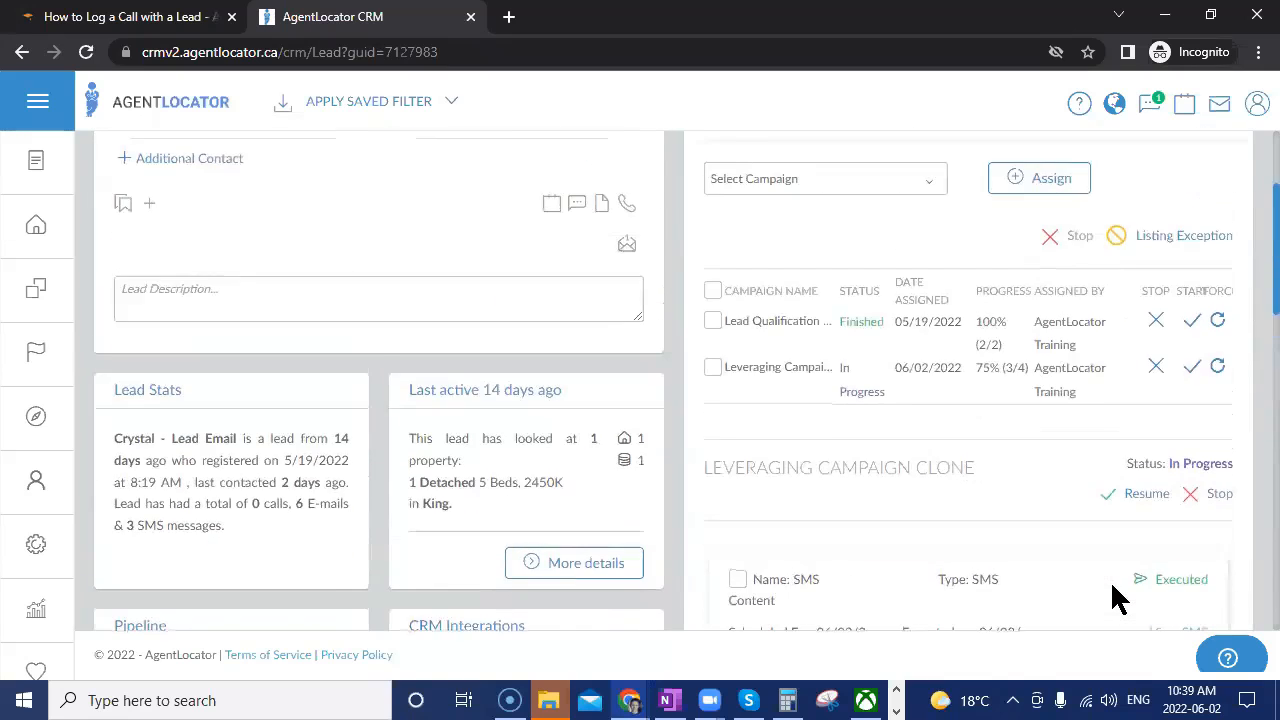
scroll(1110, 580, "up", 3)
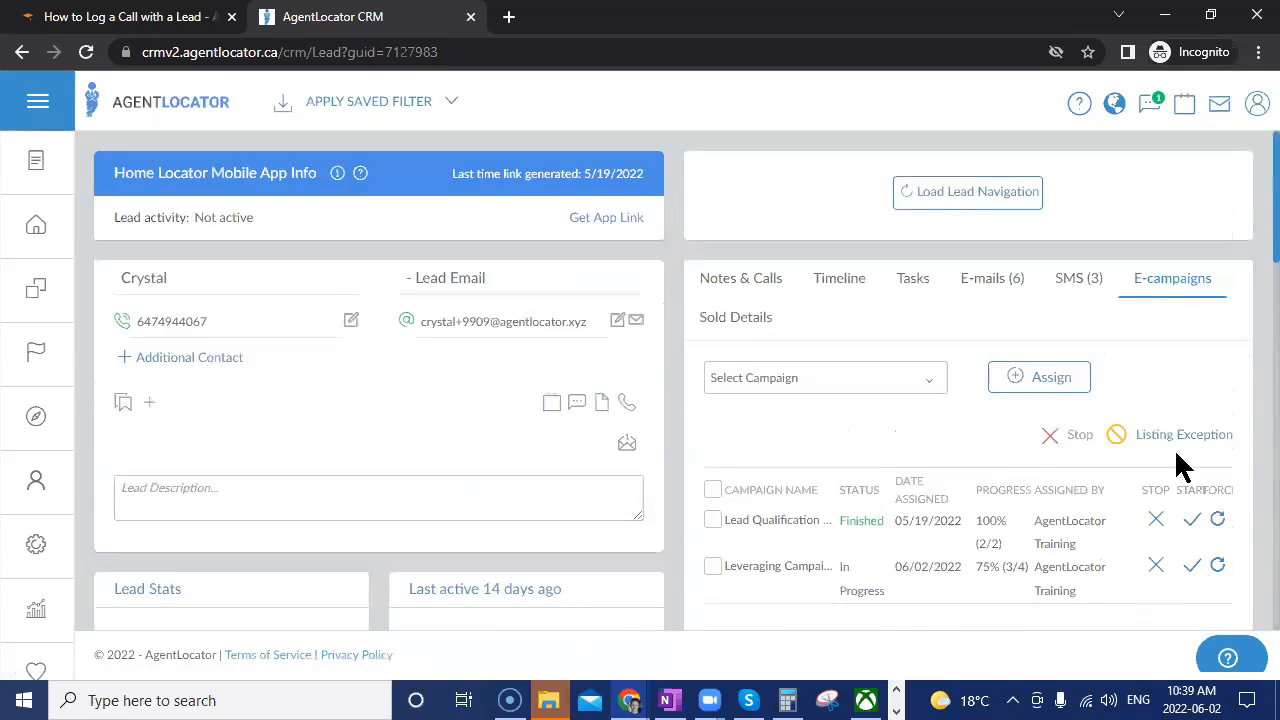
Add both 'S: First Time Buyer' tags to the lead from the Lead tags dialog.
left_click(706, 300)
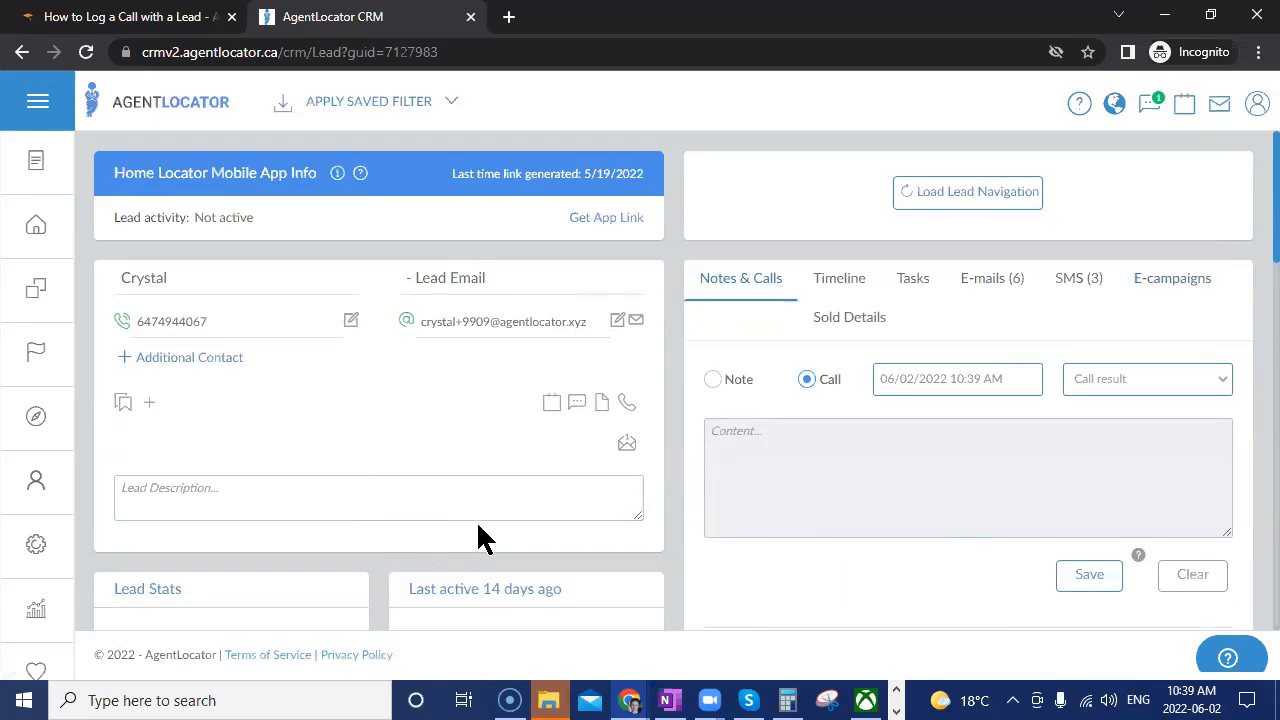
left_click(148, 404)
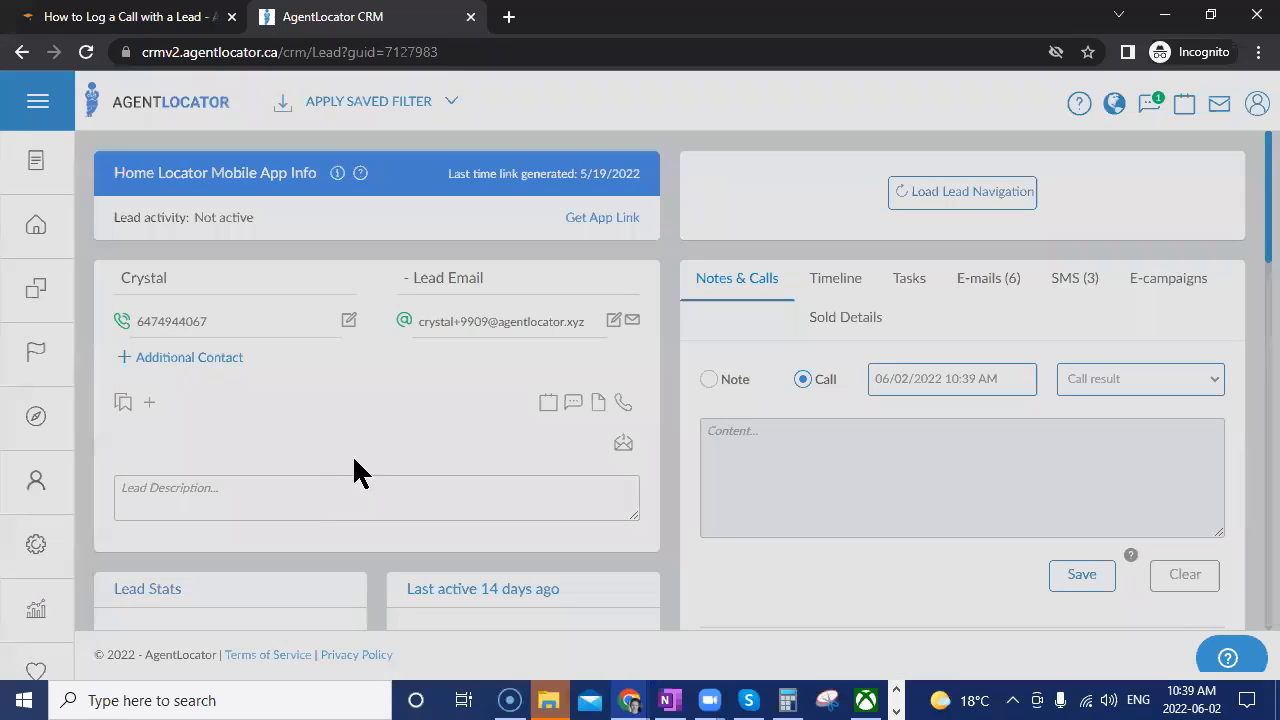
scroll(577, 429, "down", 6)
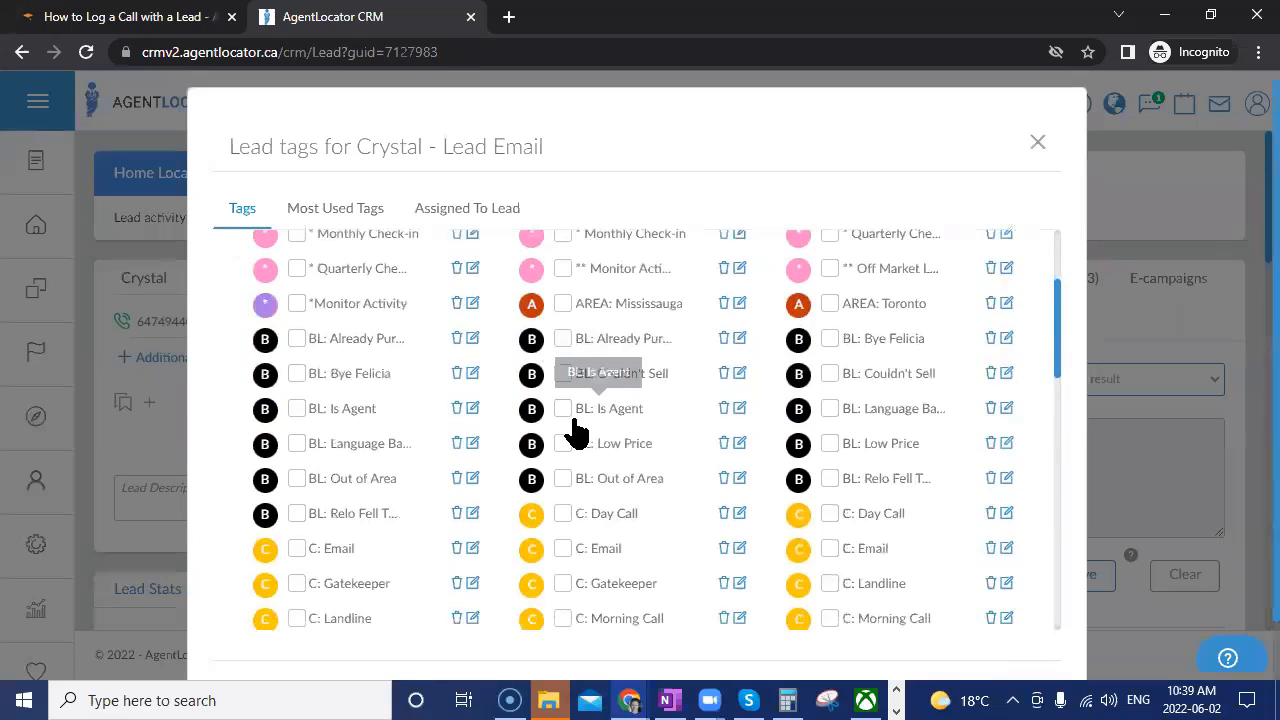
scroll(843, 585, "down", 2)
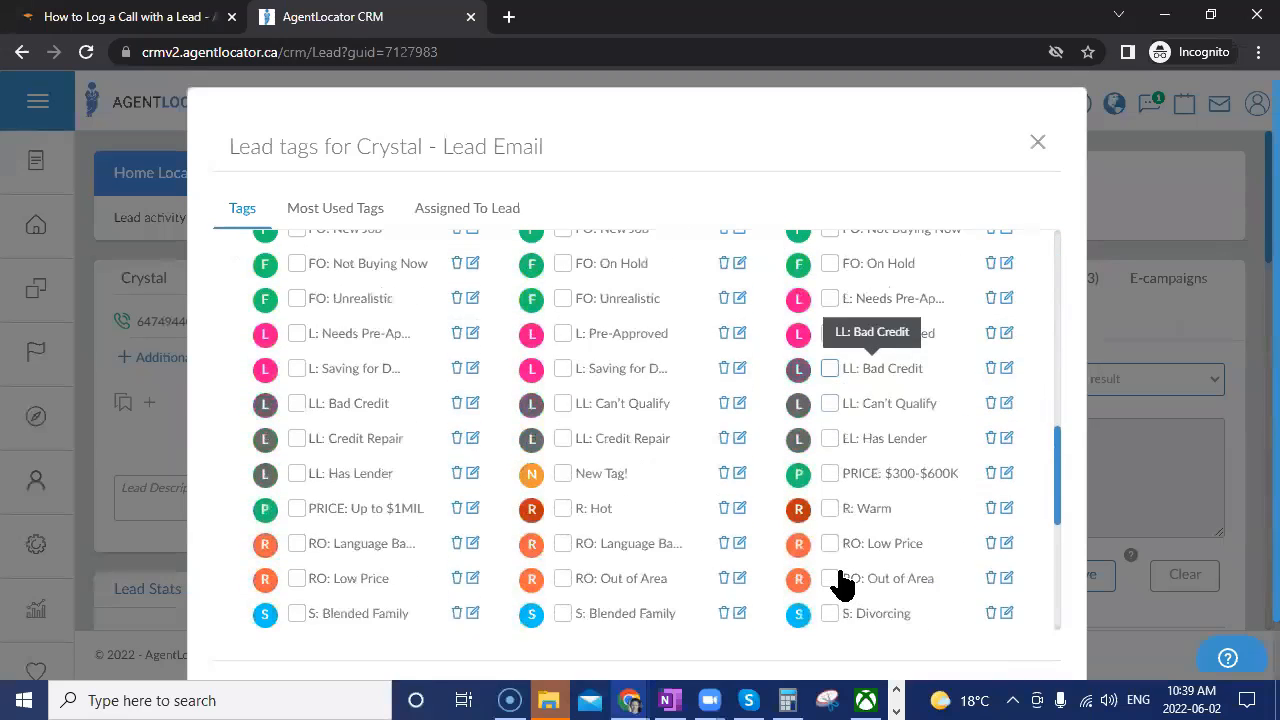
scroll(843, 585, "up", 1)
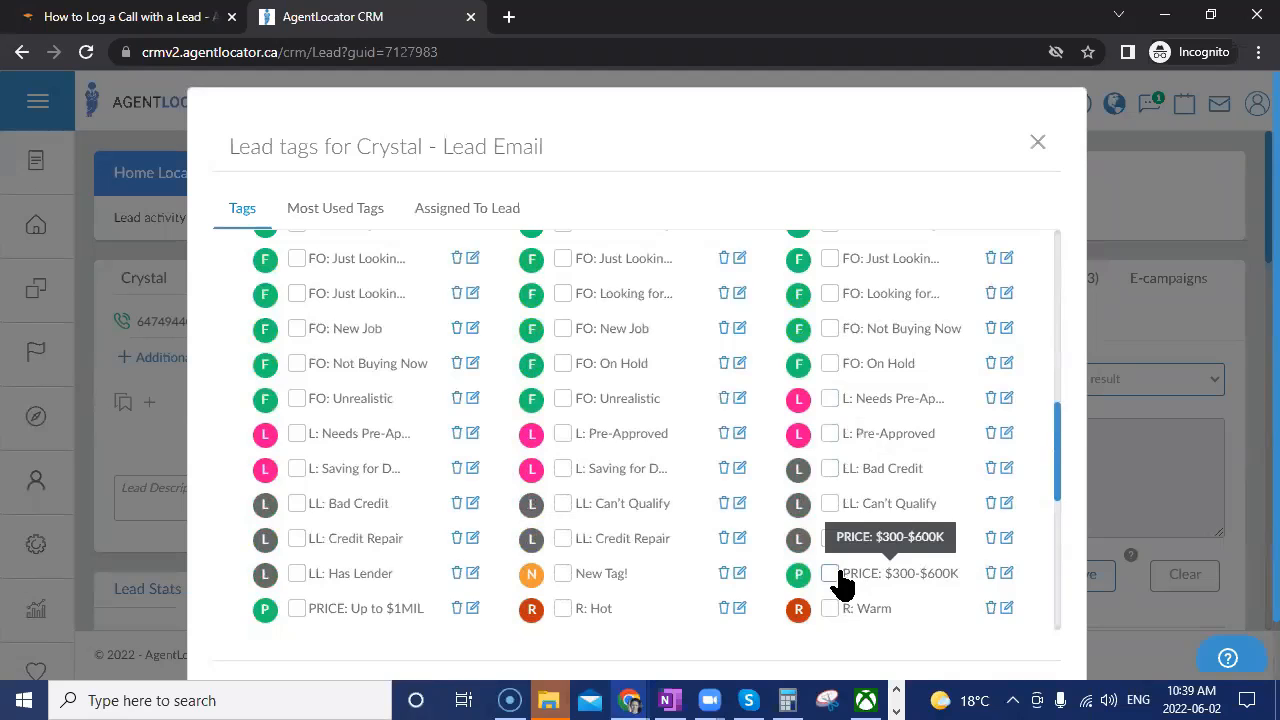
scroll(843, 585, "down", 4)
left_click(297, 384)
left_click(563, 384)
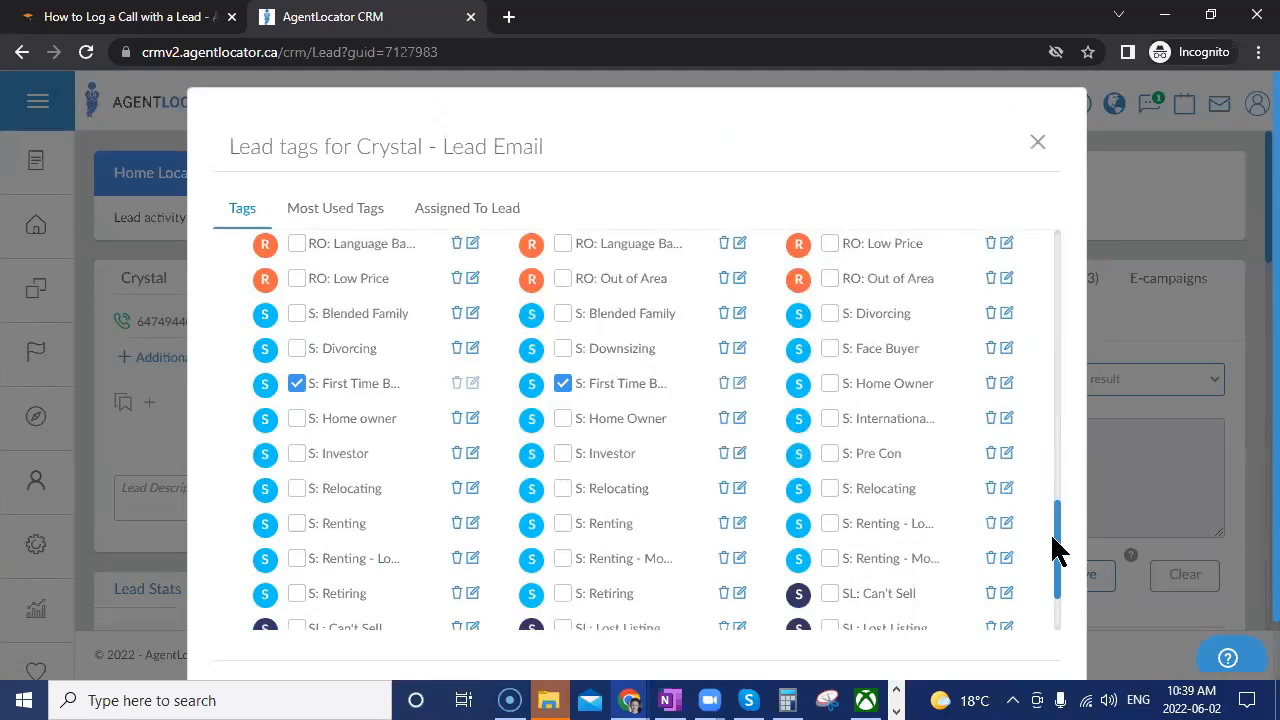
scroll(1058, 548, "down", 5)
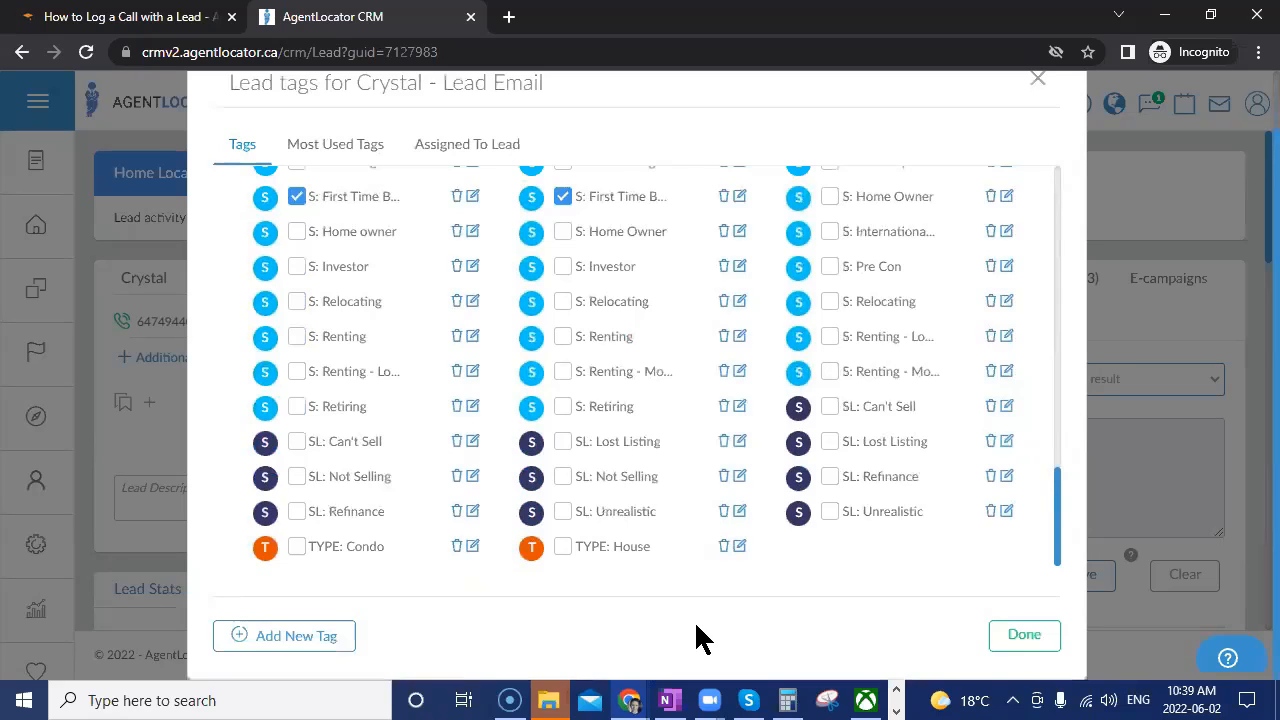
left_click(1000, 650)
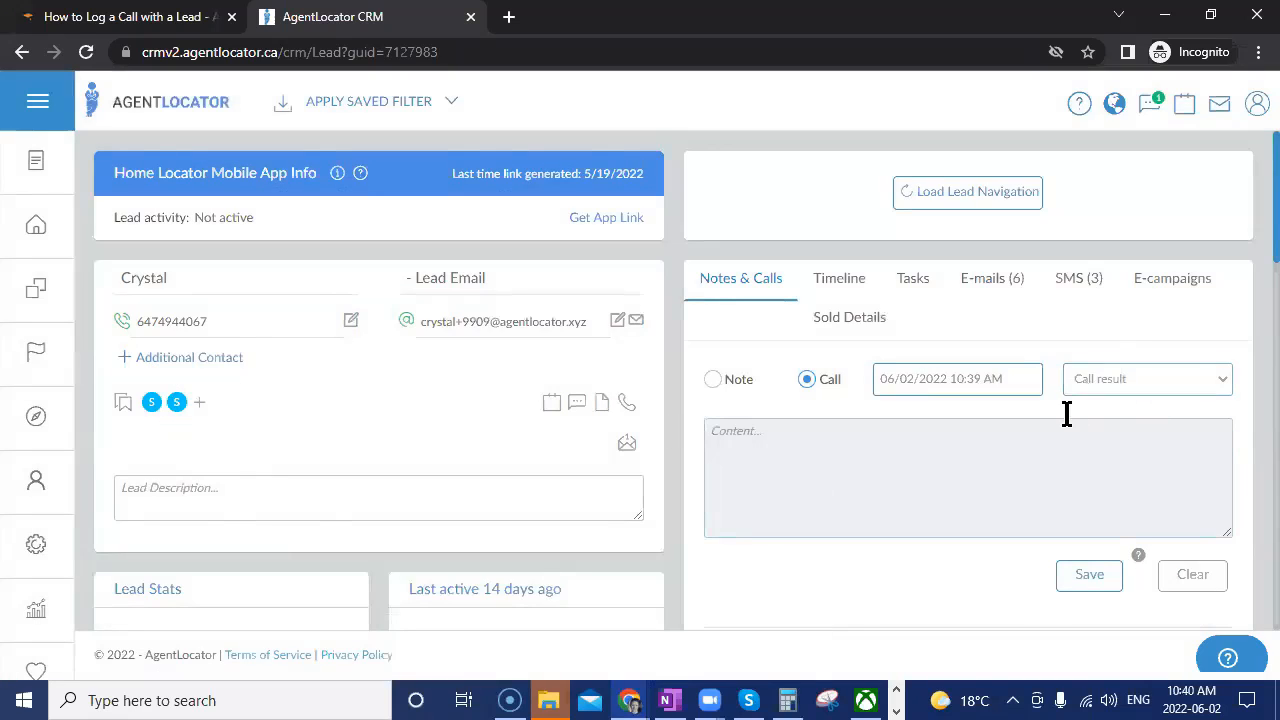
Reload the lead and view its e-campaigns: a new Leveraging campaign, assigned 06/02/2022, Ongoing at 0% (0/4).
left_click(86, 51)
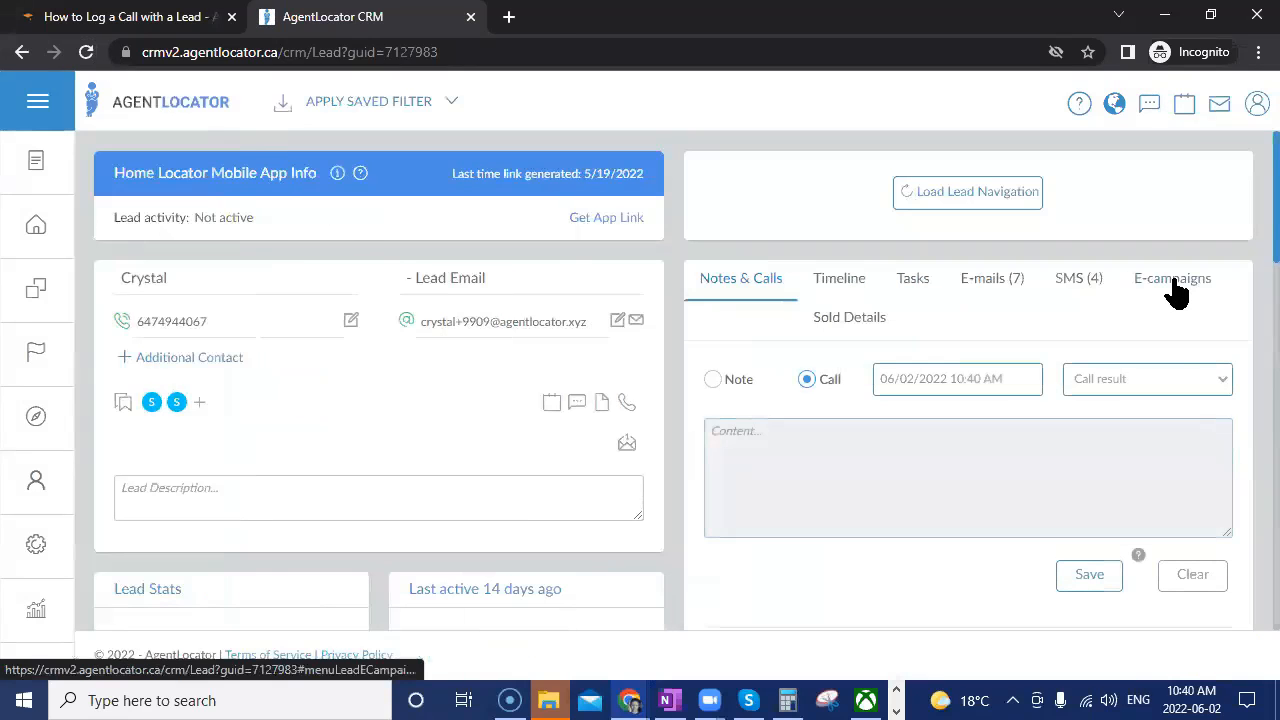
left_click(1172, 284)
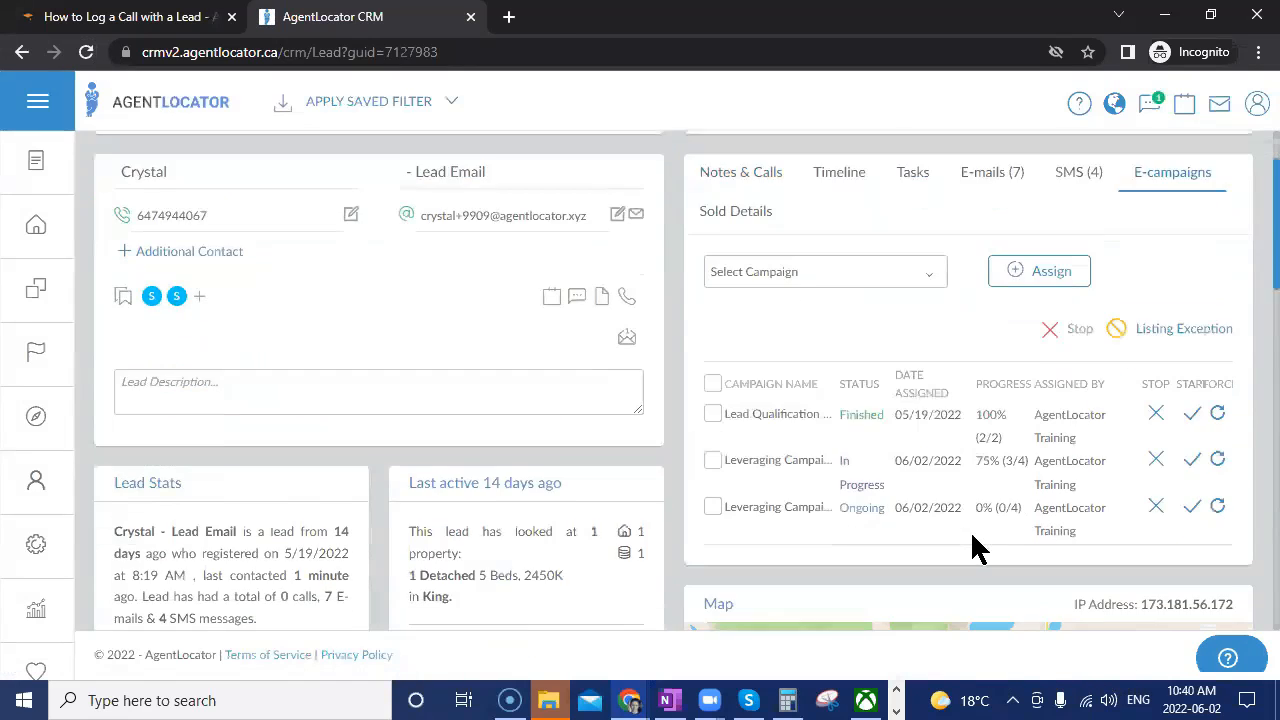
scroll(950, 535, "down", 2)
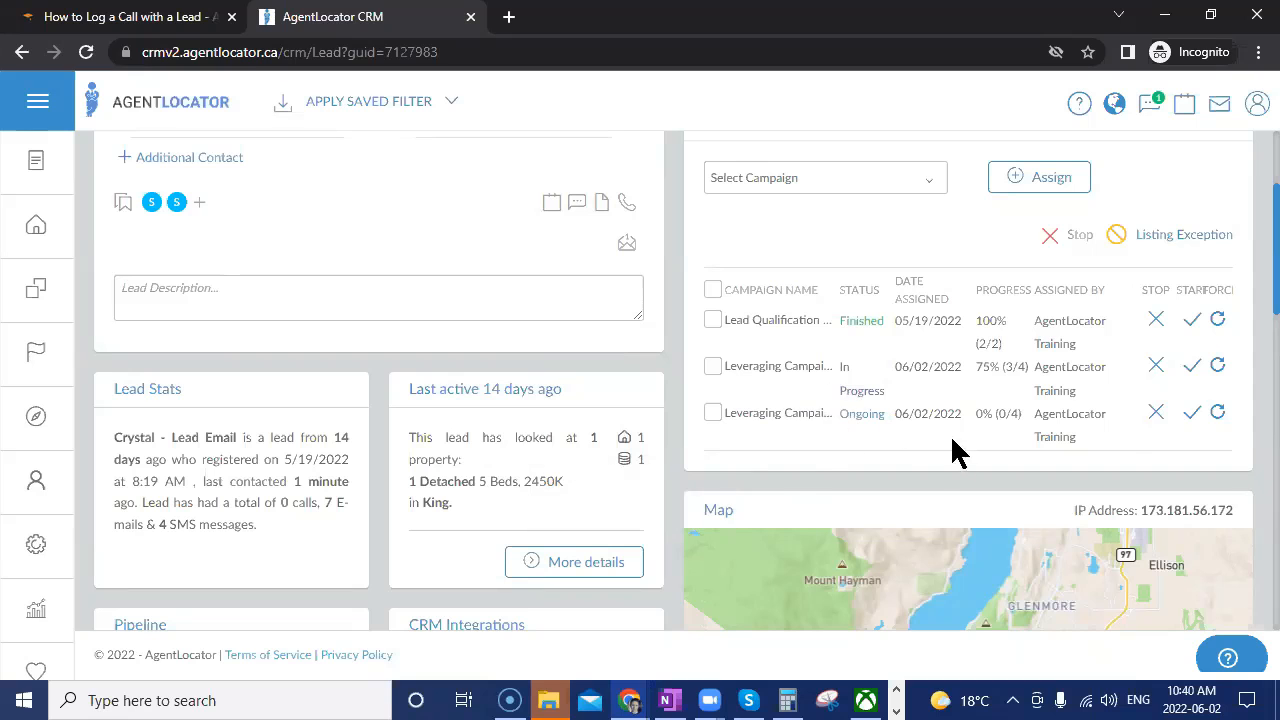
scroll(460, 410, "up", 3)
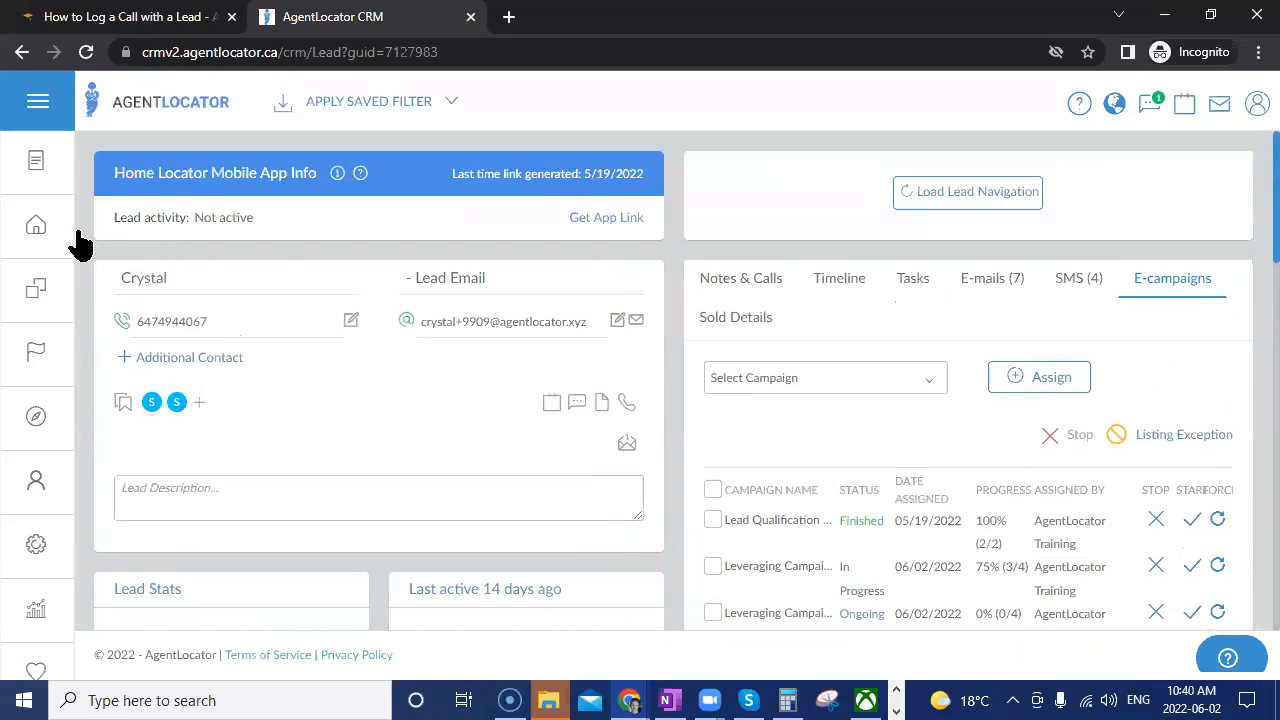
On the leads list, add a Campaigns filter with the condition 'Has any selected'.
left_click(36, 228)
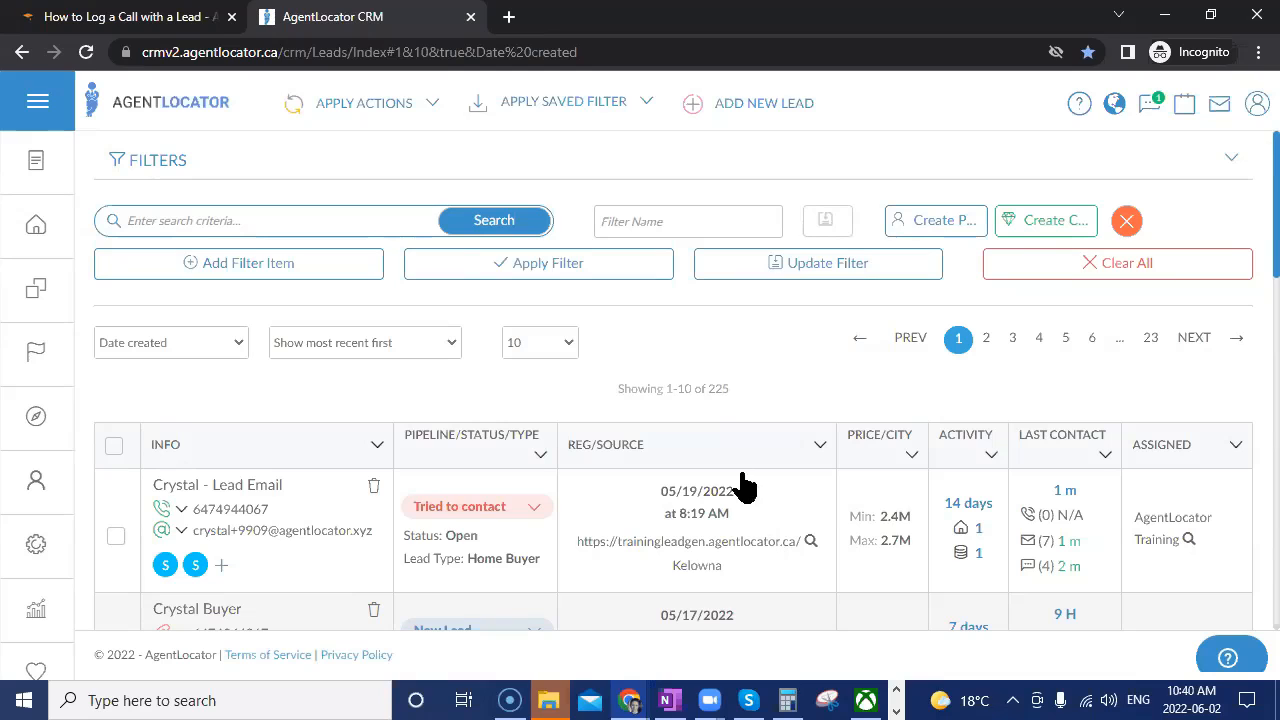
left_click(214, 270)
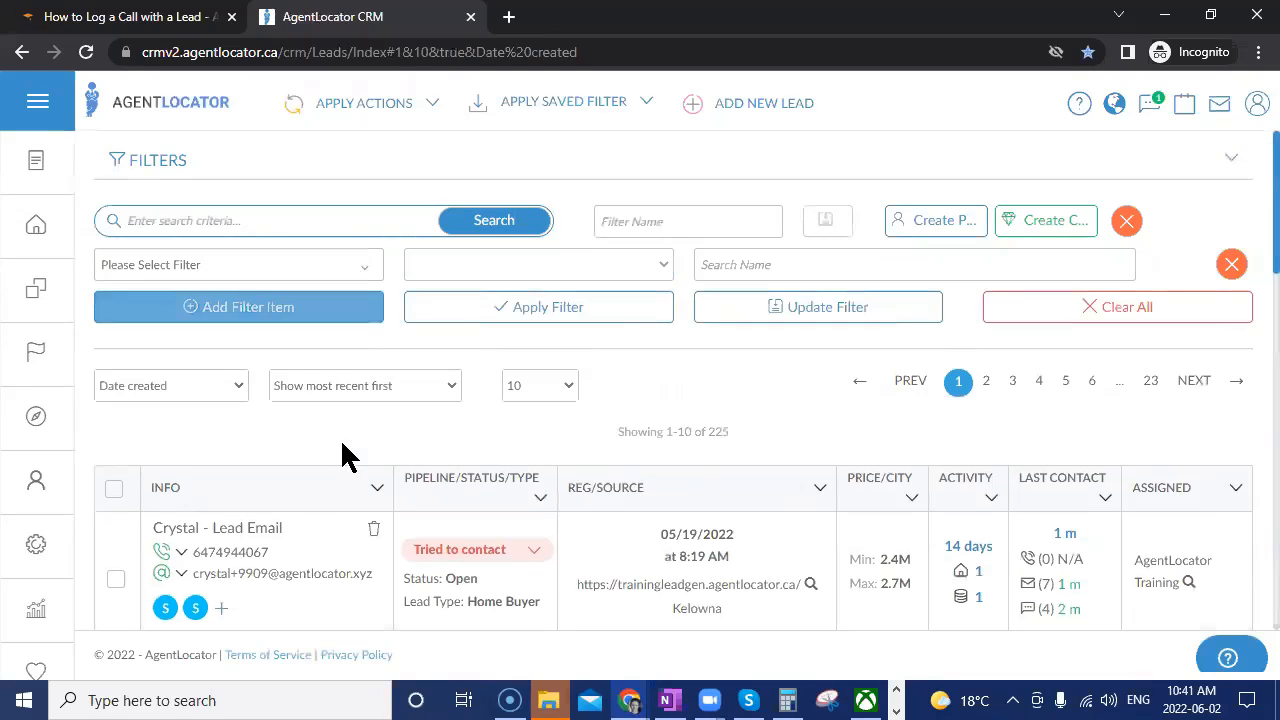
left_click(277, 272)
type("cam")
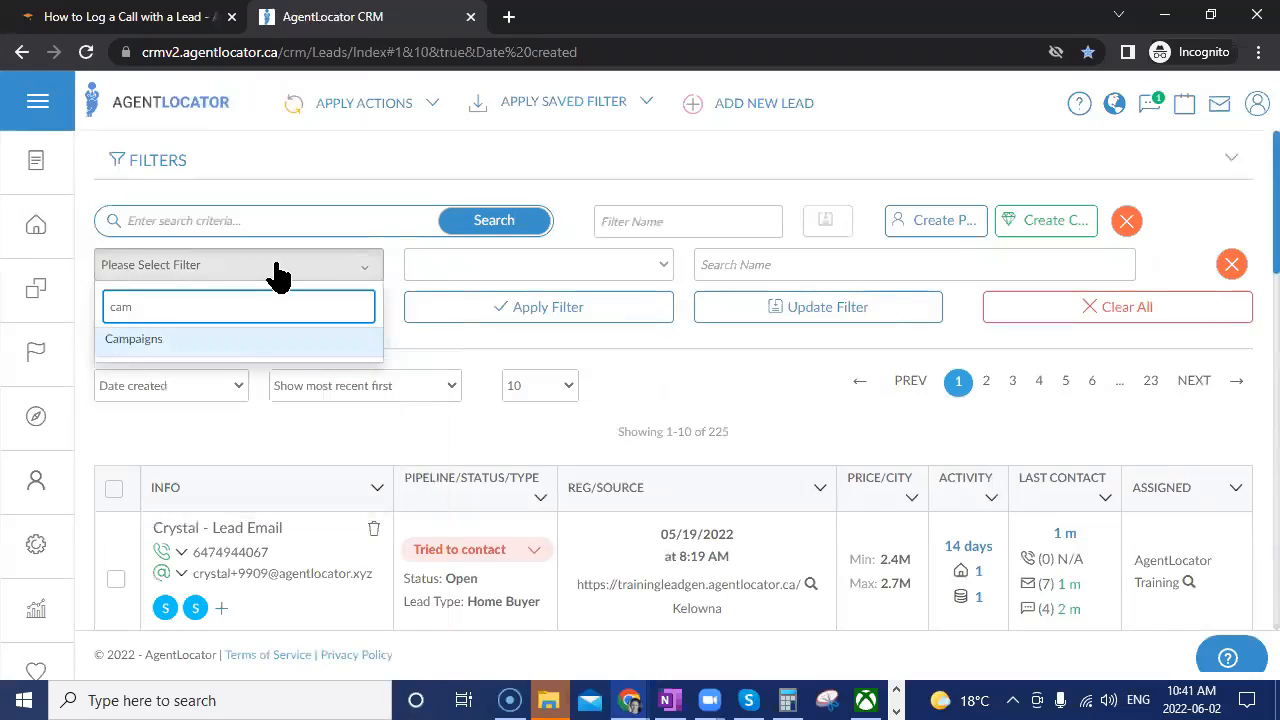
left_click(289, 342)
left_click(466, 266)
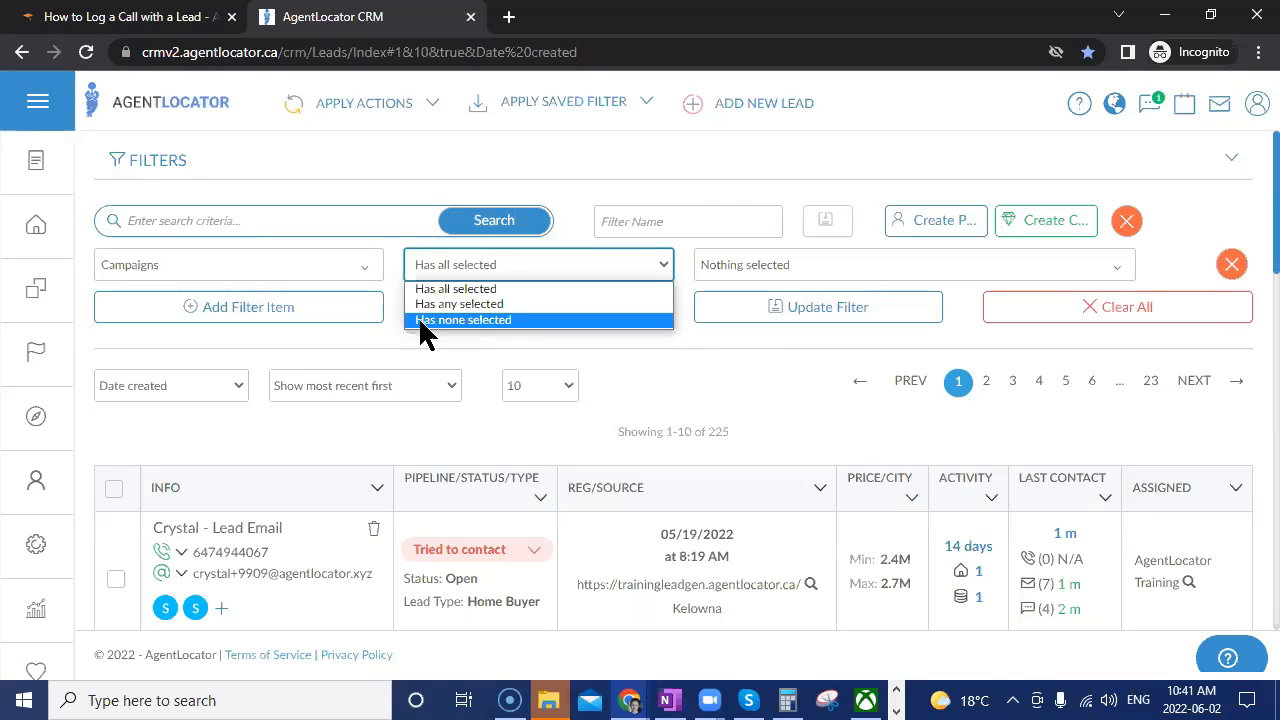
left_click(440, 304)
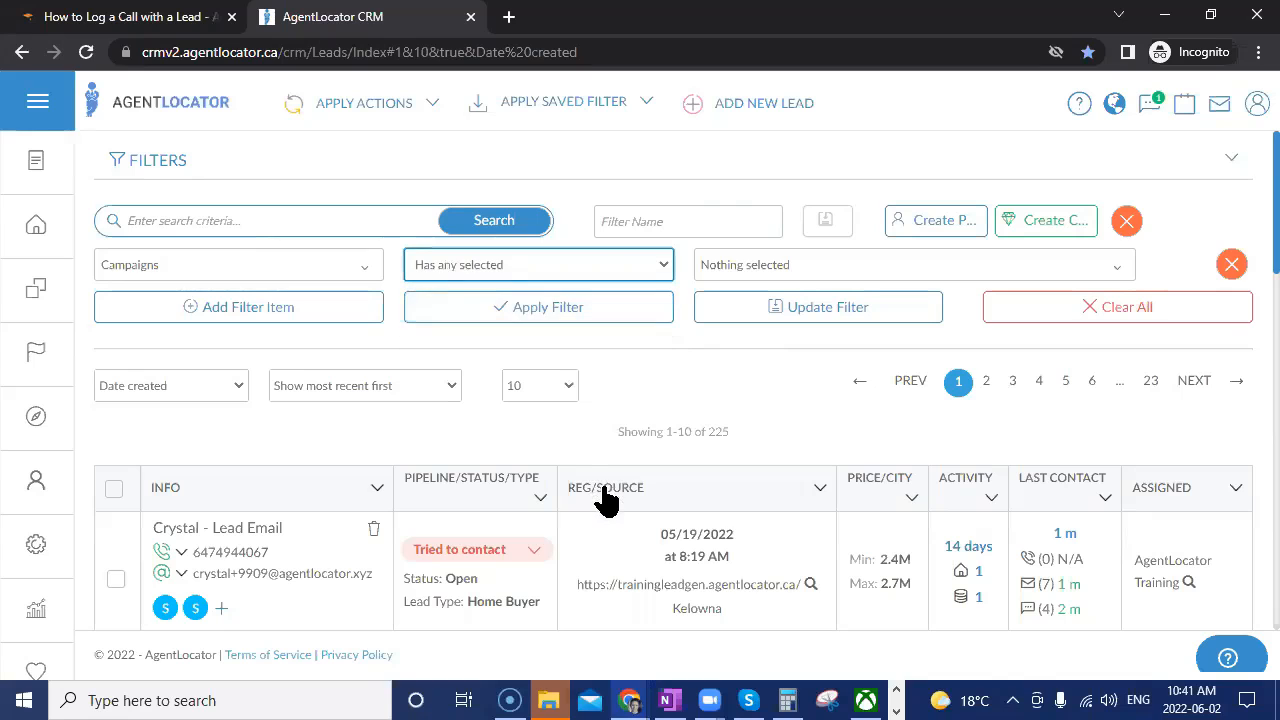
Choose Leveraging Campaign as the filter value and apply the filter.
left_click(789, 279)
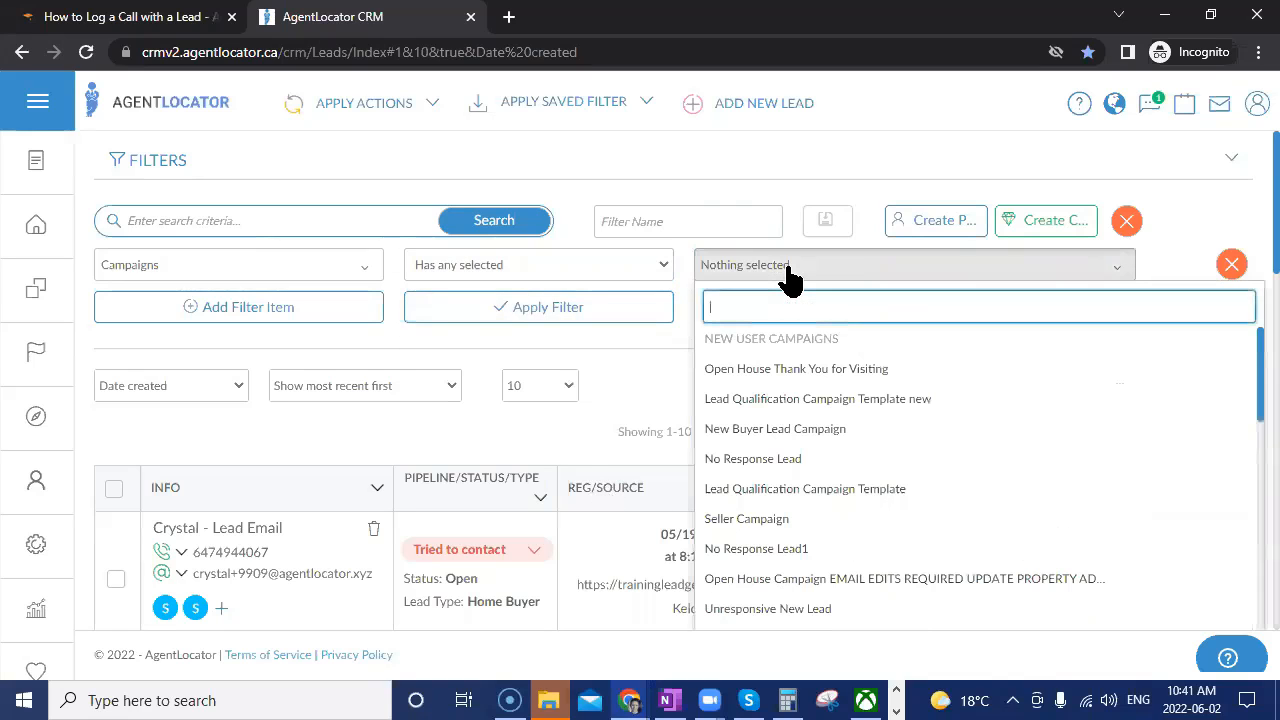
type("le")
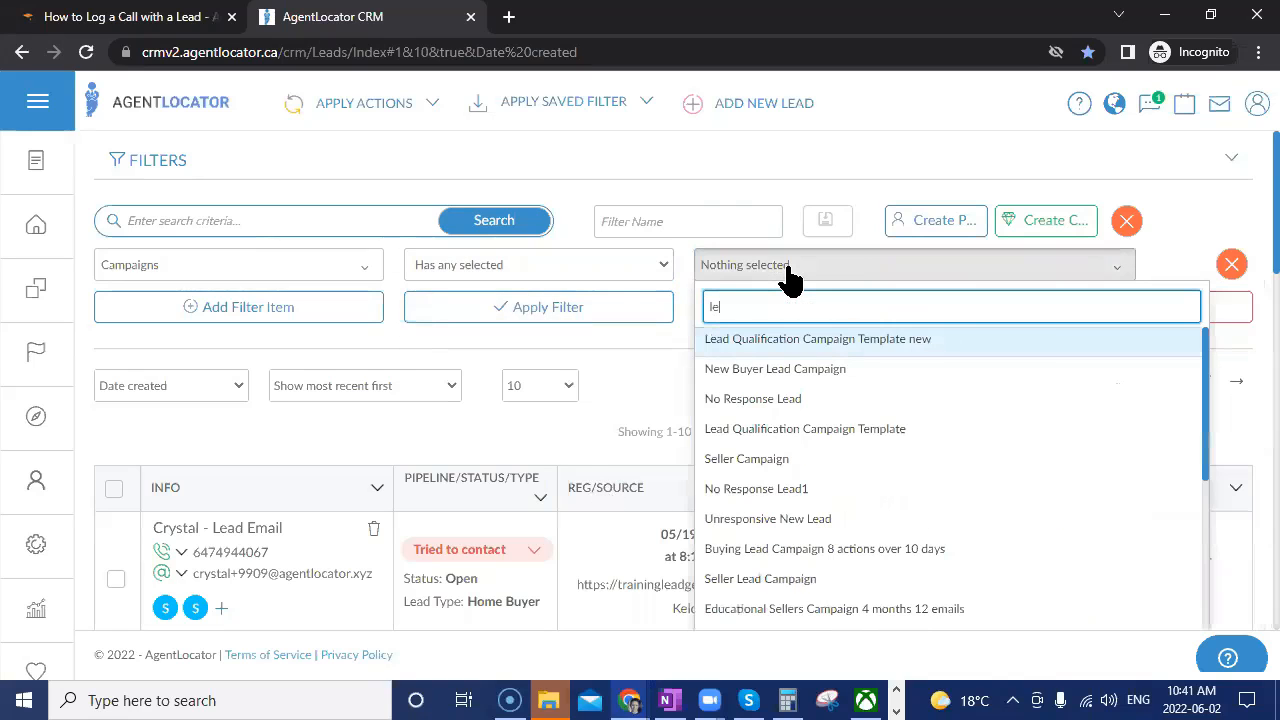
type("v")
left_click(790, 340)
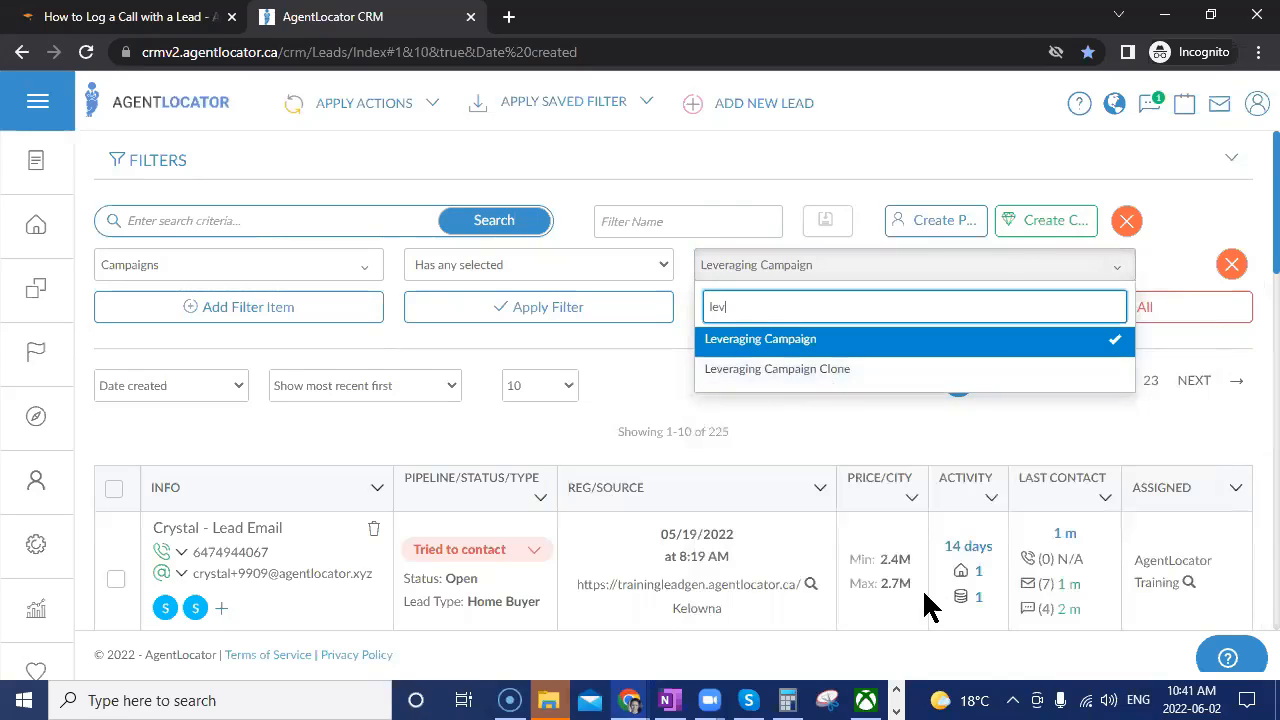
left_click(634, 371)
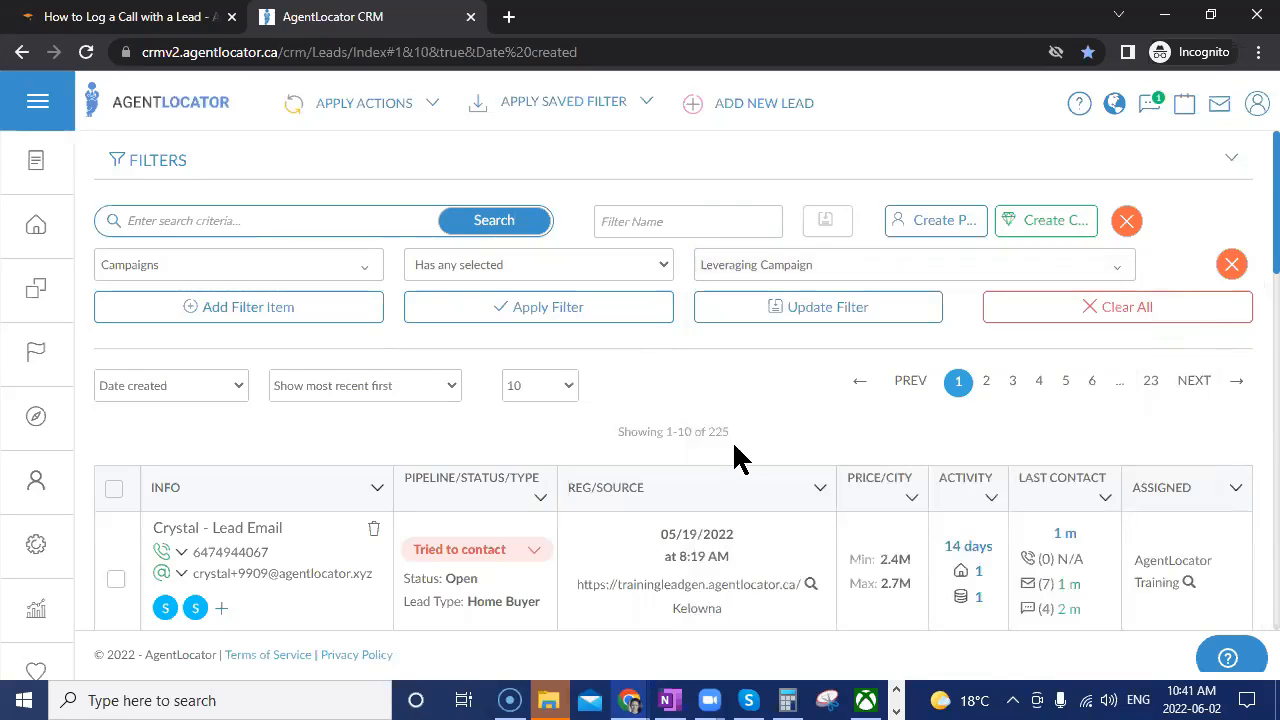
left_click(505, 305)
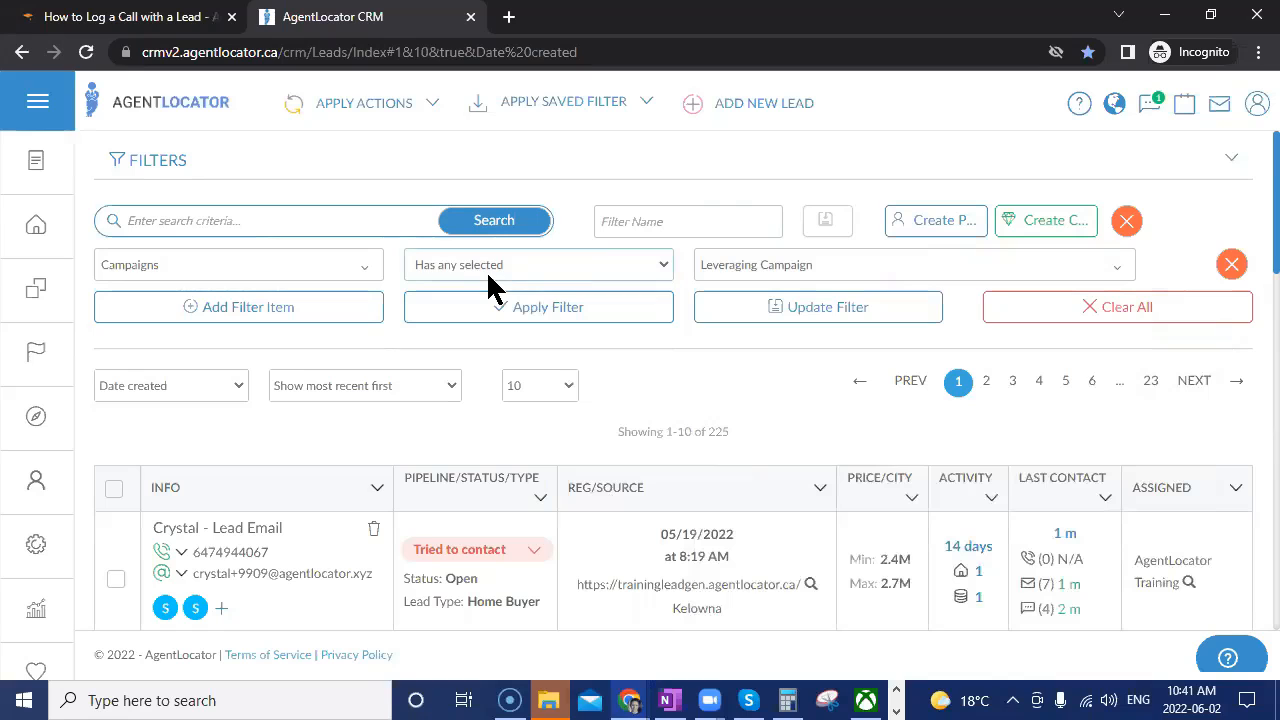
left_click(585, 318)
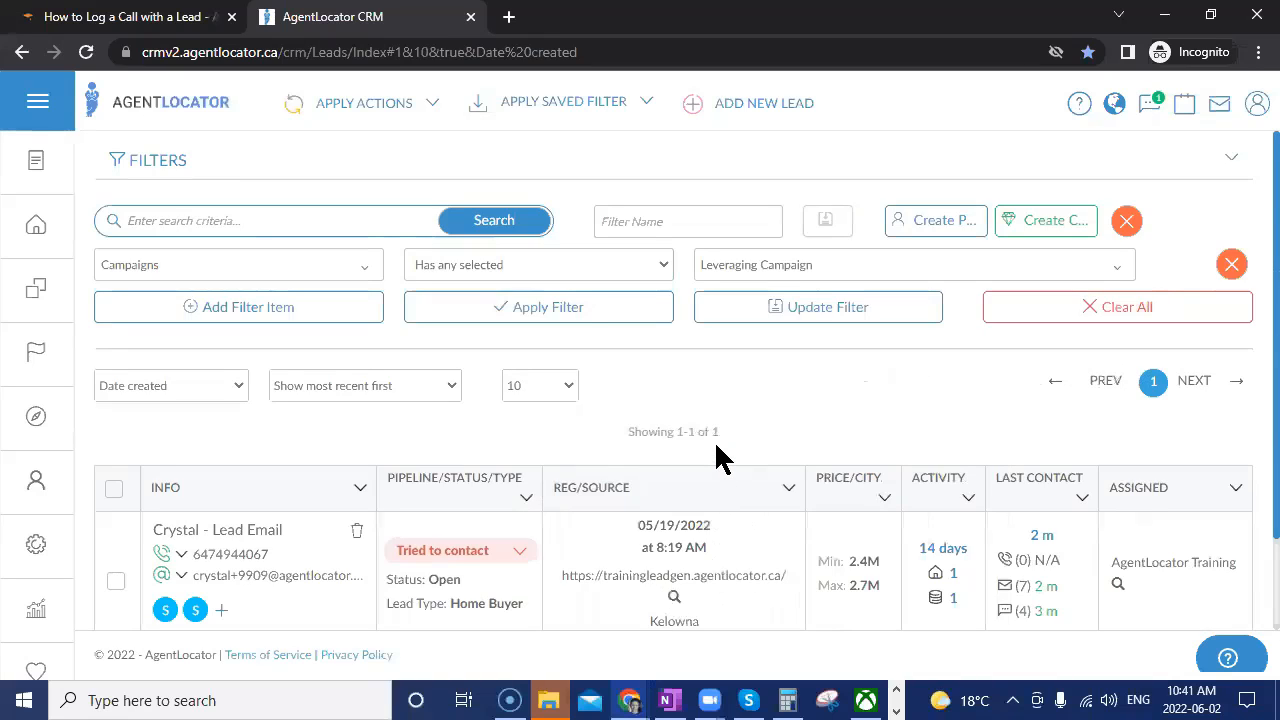
scroll(720, 457, "down", 2)
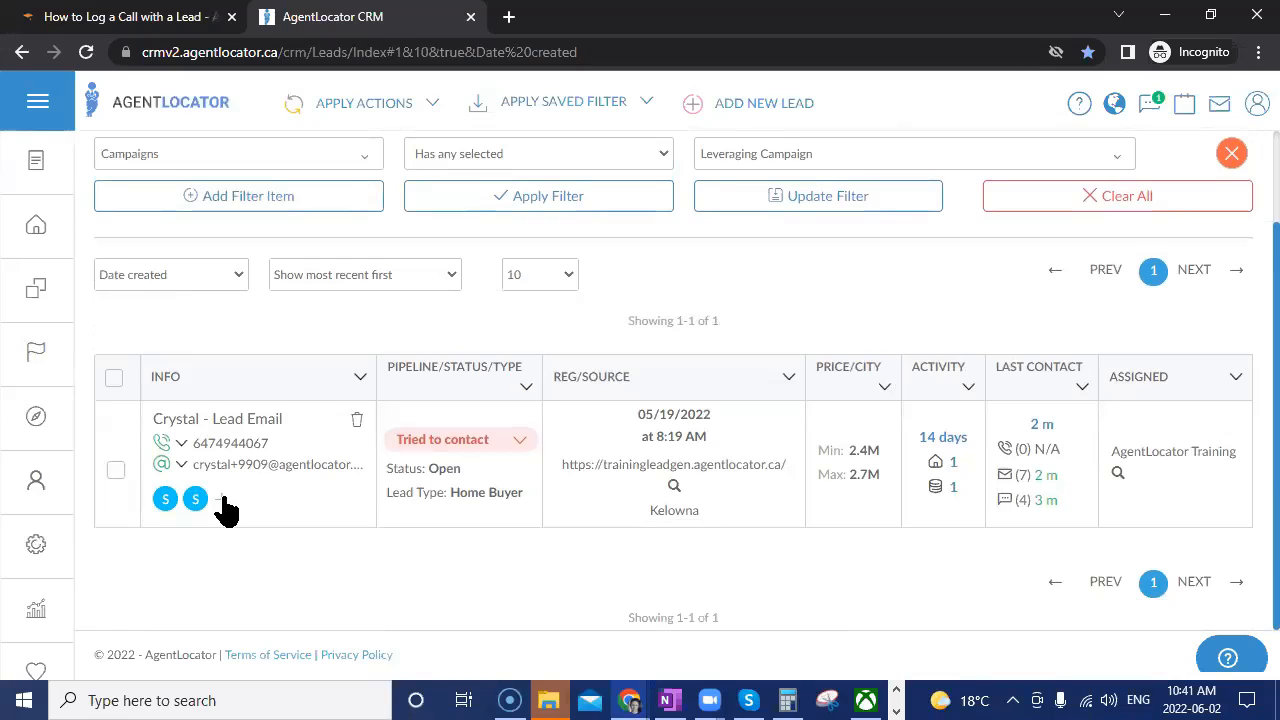
scroll(750, 550, "up", 2)
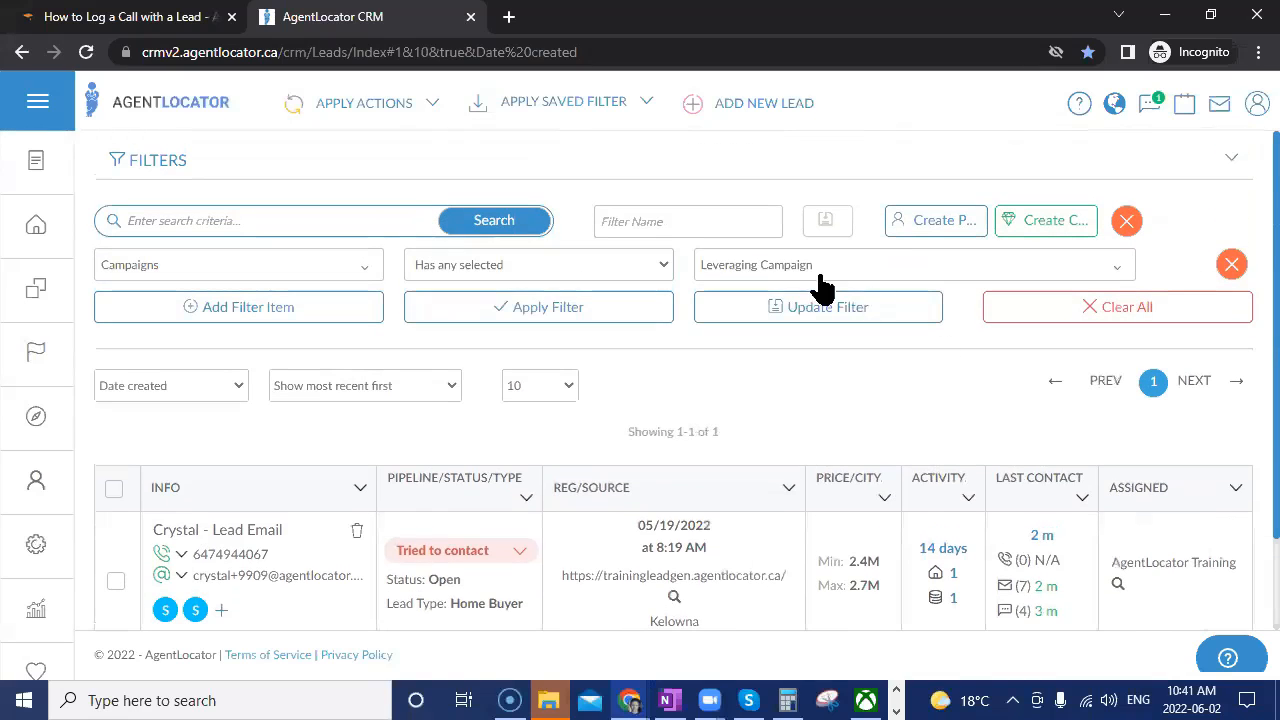
Change the condition to 'Has none selected' and reapply, leaving 224 leads.
left_click(748, 278)
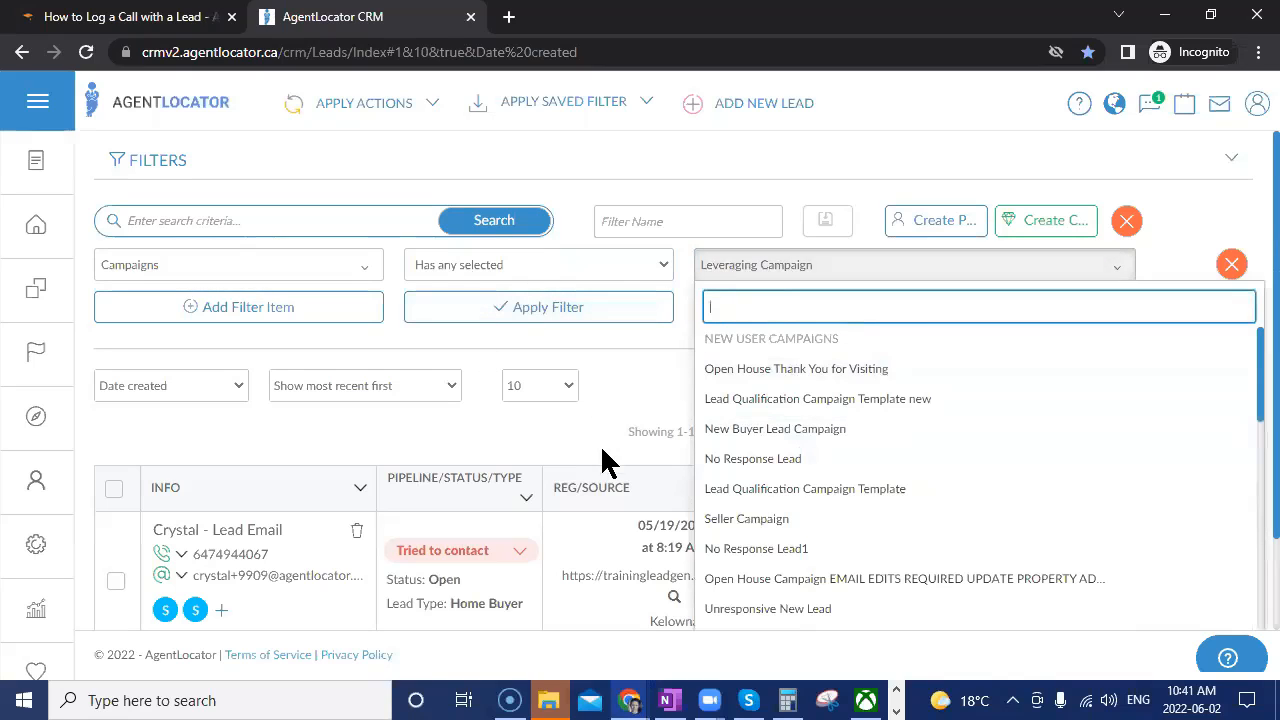
left_click(550, 272)
left_click(528, 320)
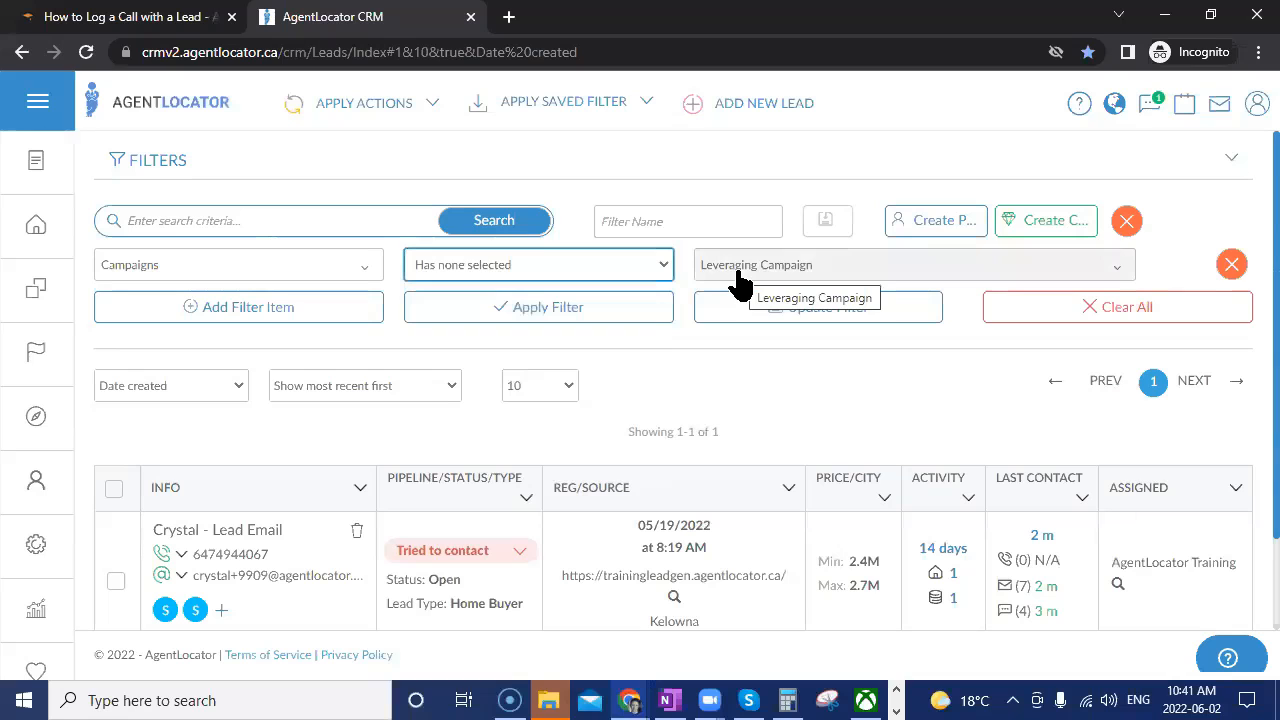
left_click(543, 316)
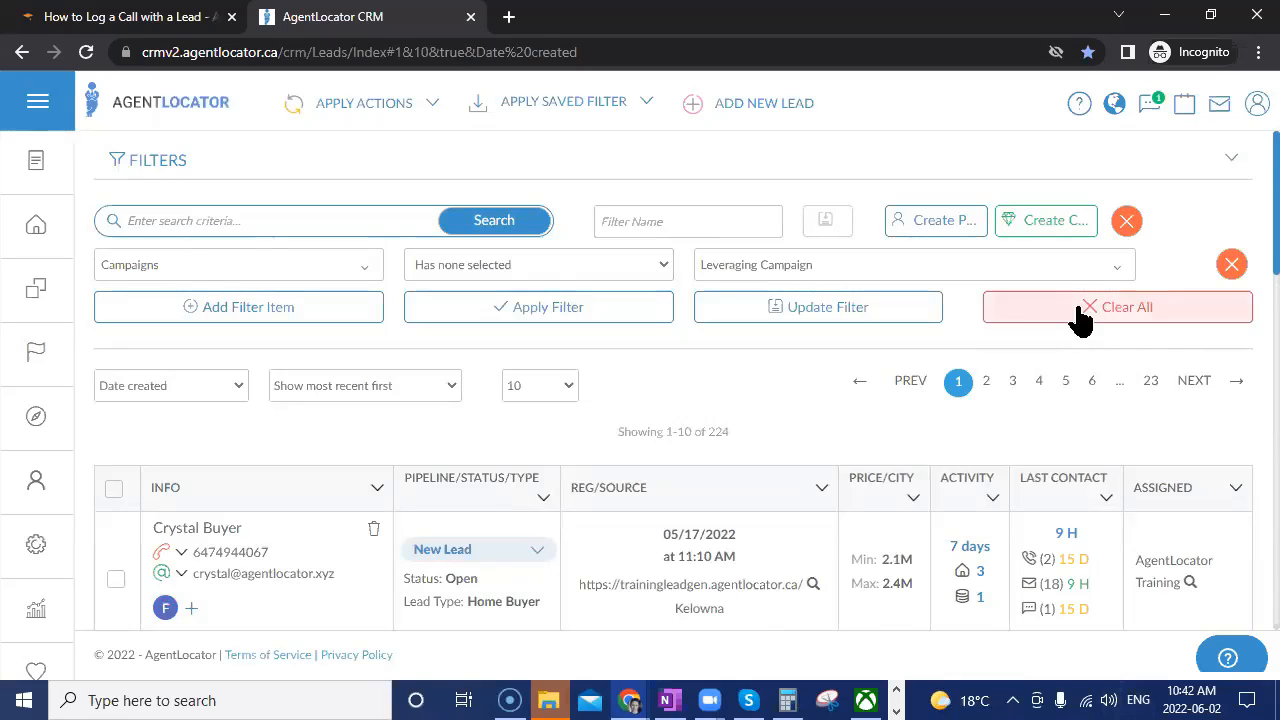
Remove the campaign filter row, tick select-all for the ten leads, and open Apply Actions.
left_click(1232, 268)
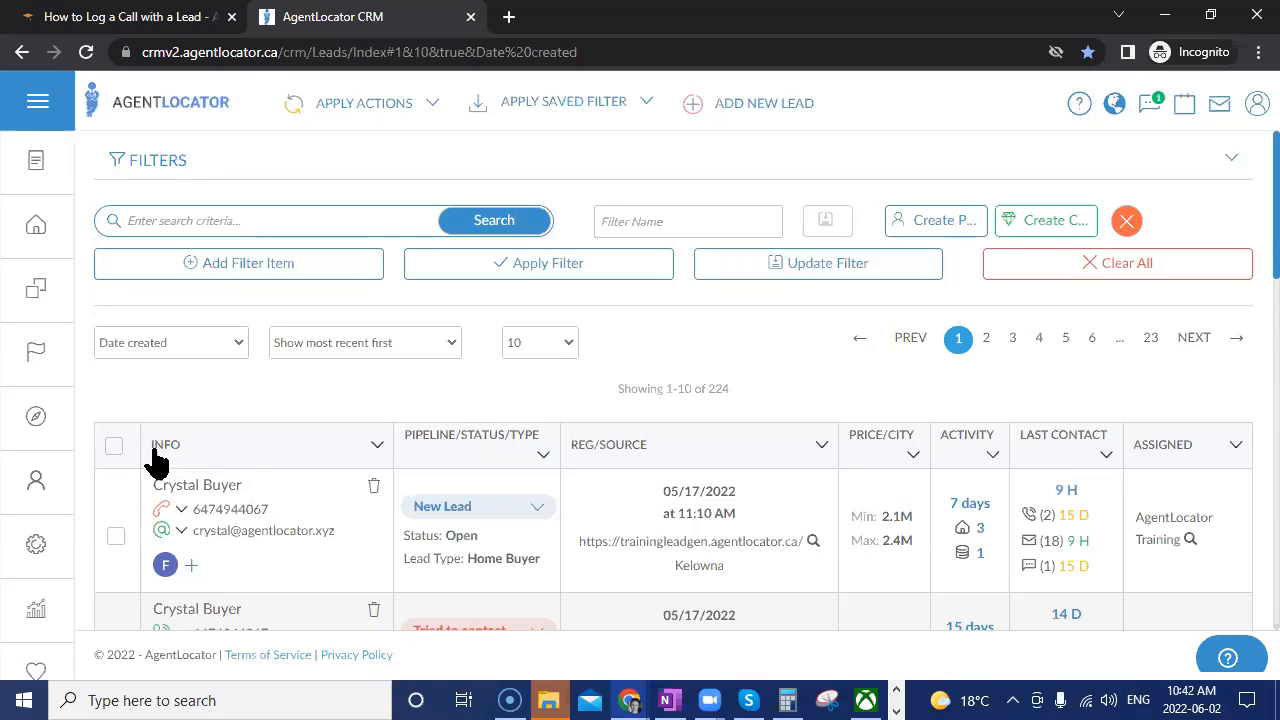
left_click(114, 449)
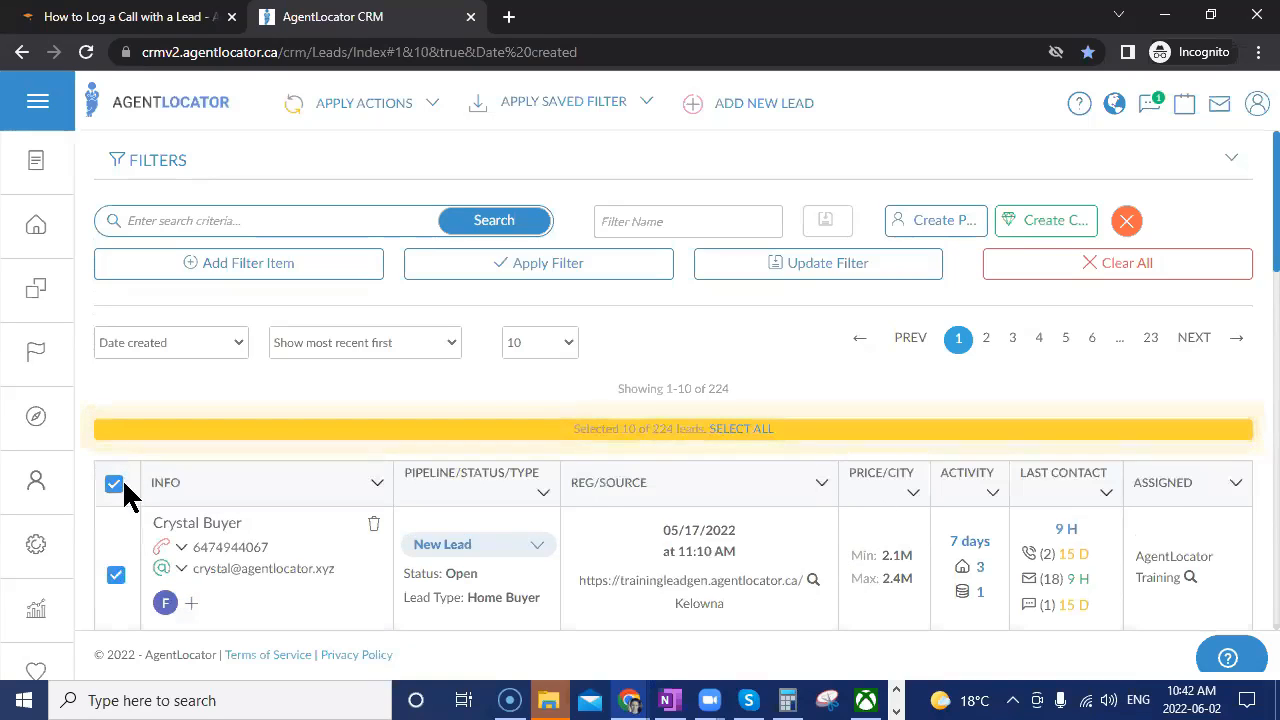
scroll(251, 491, "down", 3)
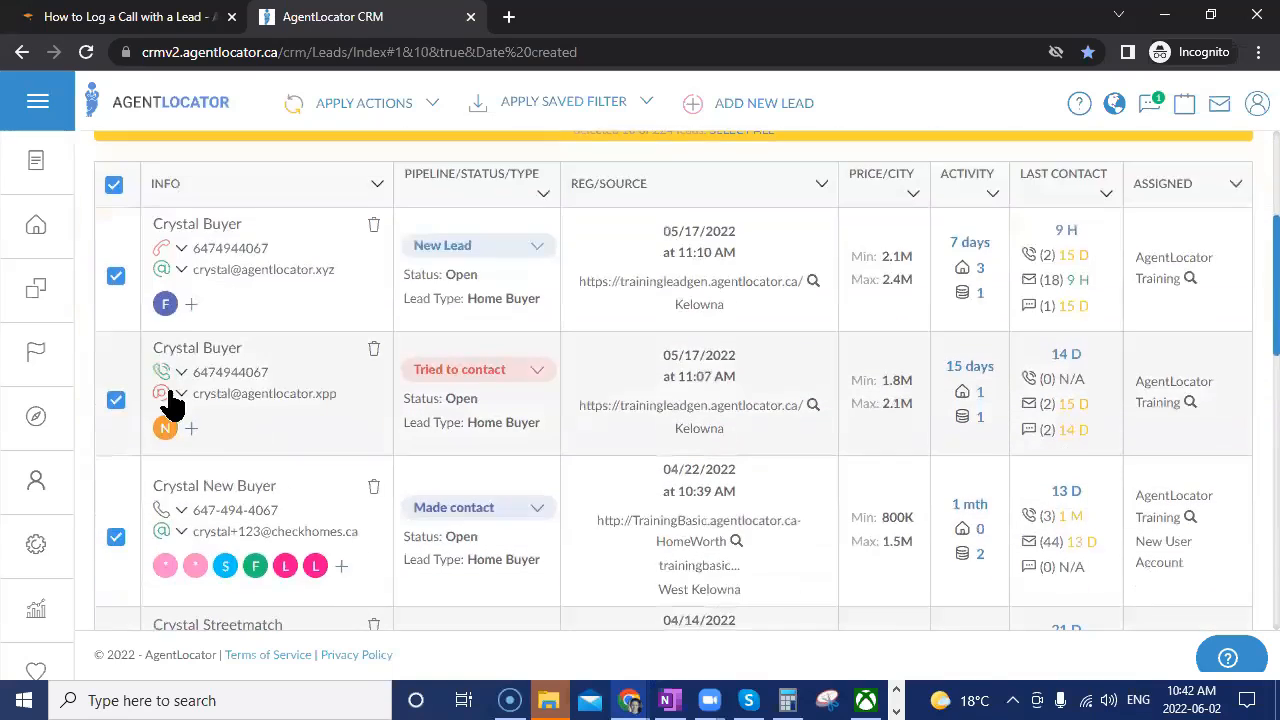
scroll(412, 533, "up", 3)
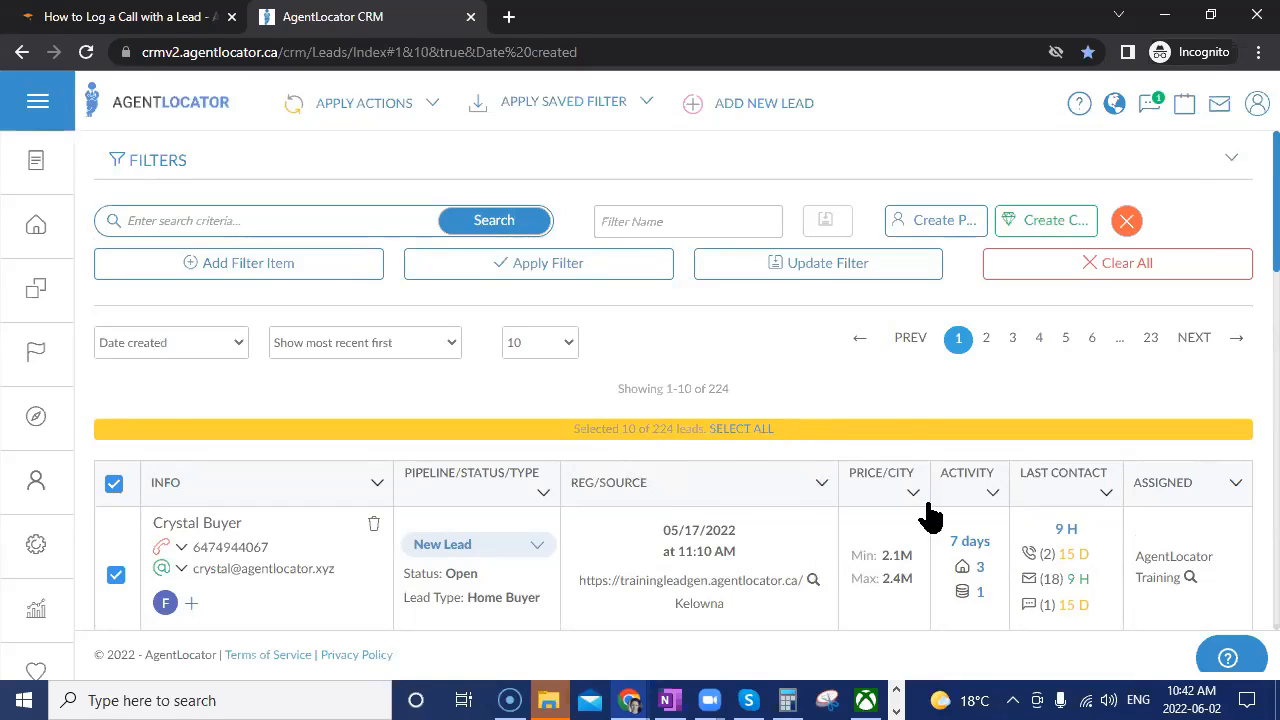
left_click(425, 118)
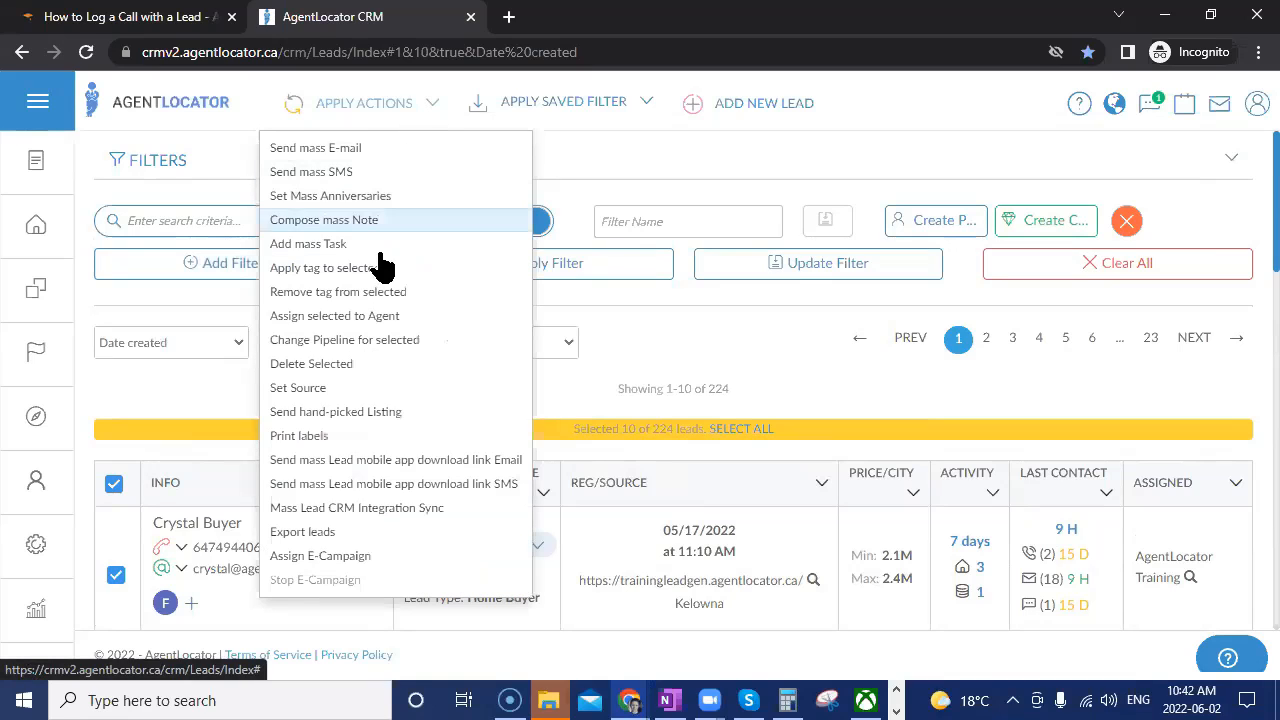
Assign only the Leveraging Campaign to the ten selected leads and confirm the mass assignment.
left_click(311, 562)
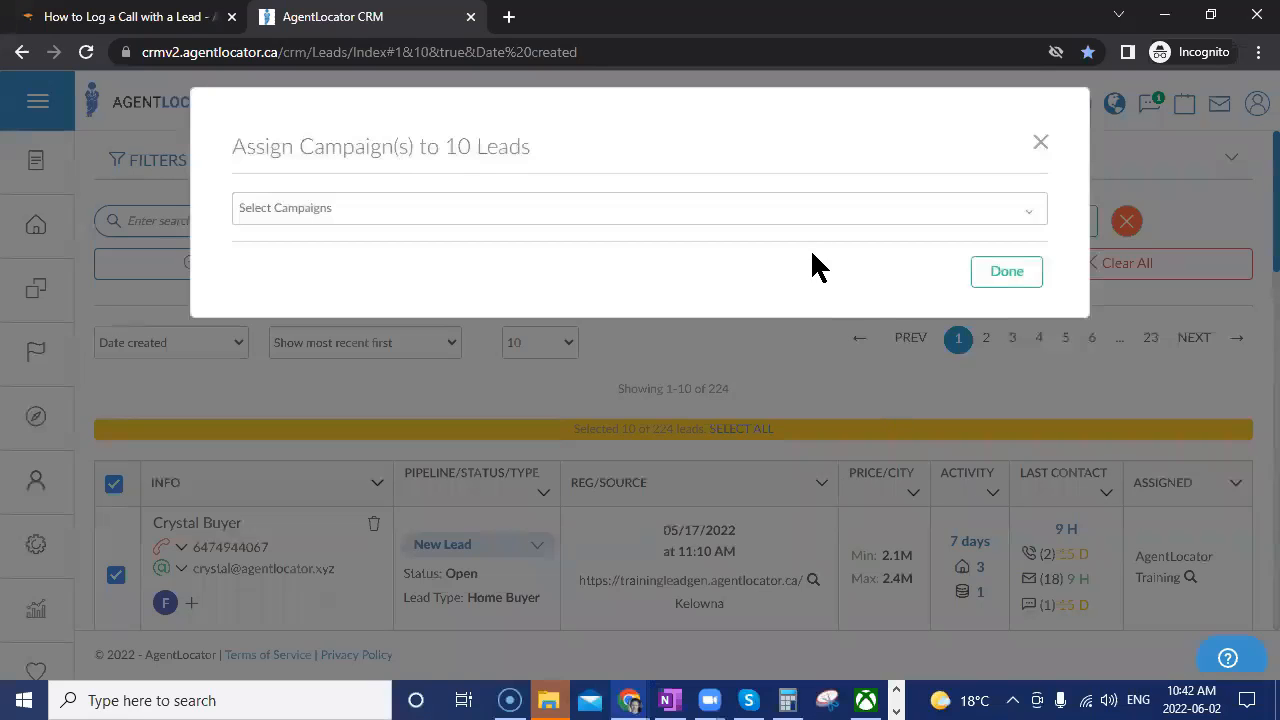
left_click(489, 209)
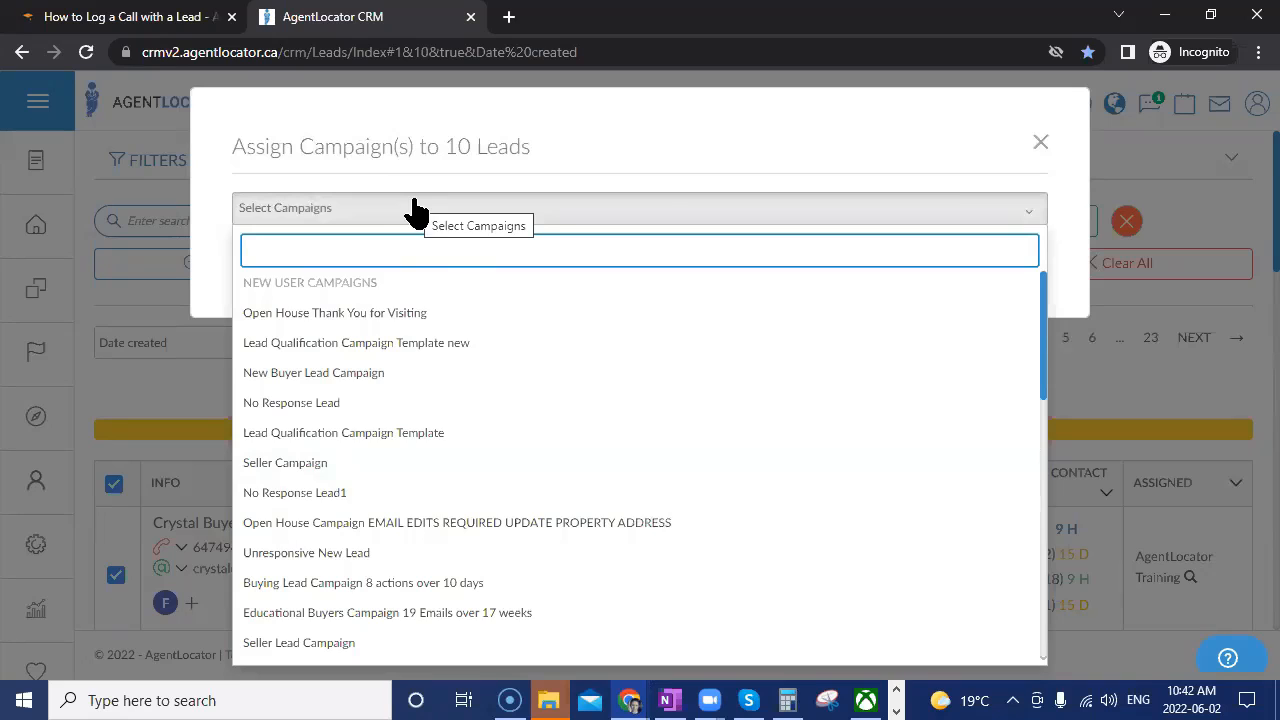
type("lever")
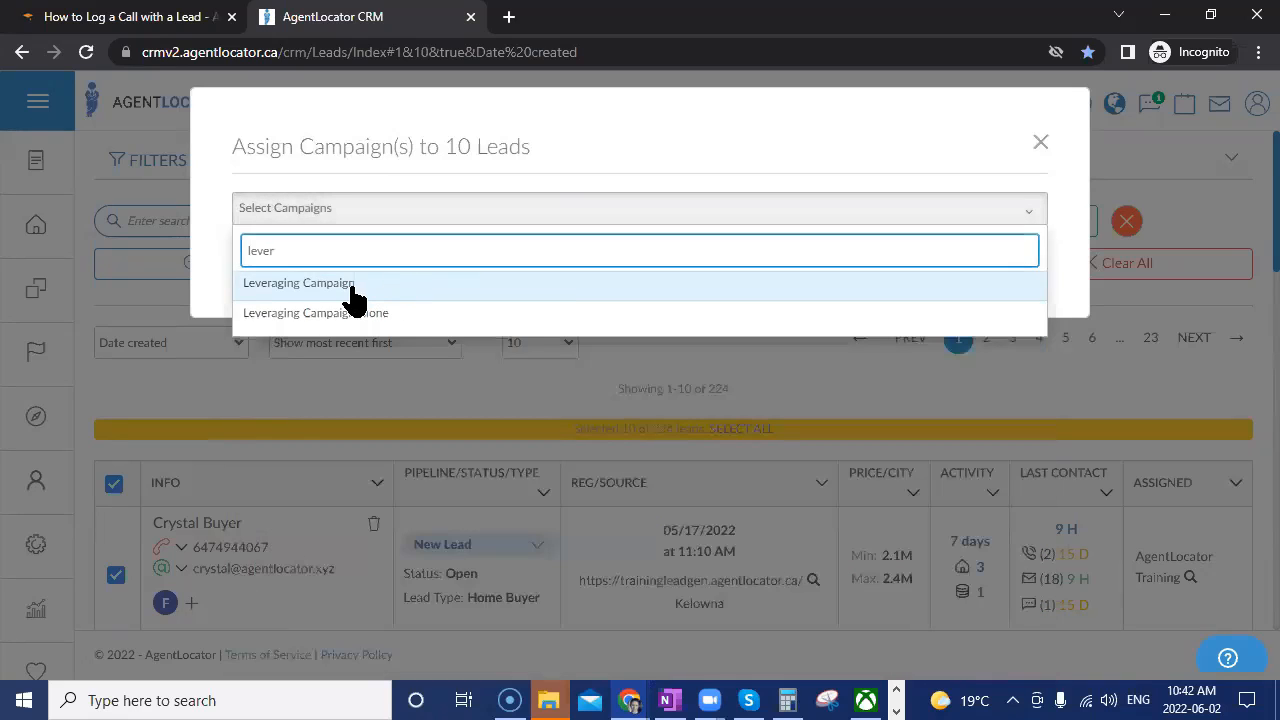
left_click(379, 288)
left_click(726, 170)
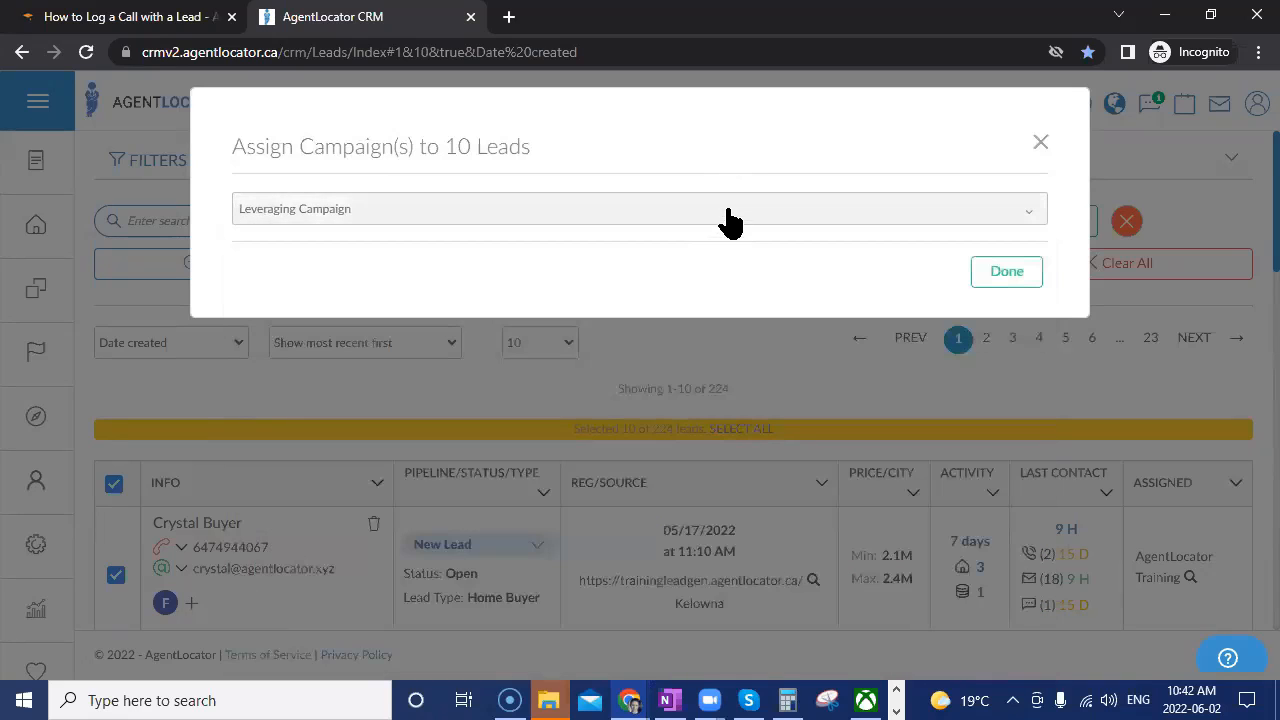
left_click(728, 212)
left_click(405, 402)
left_click(400, 465)
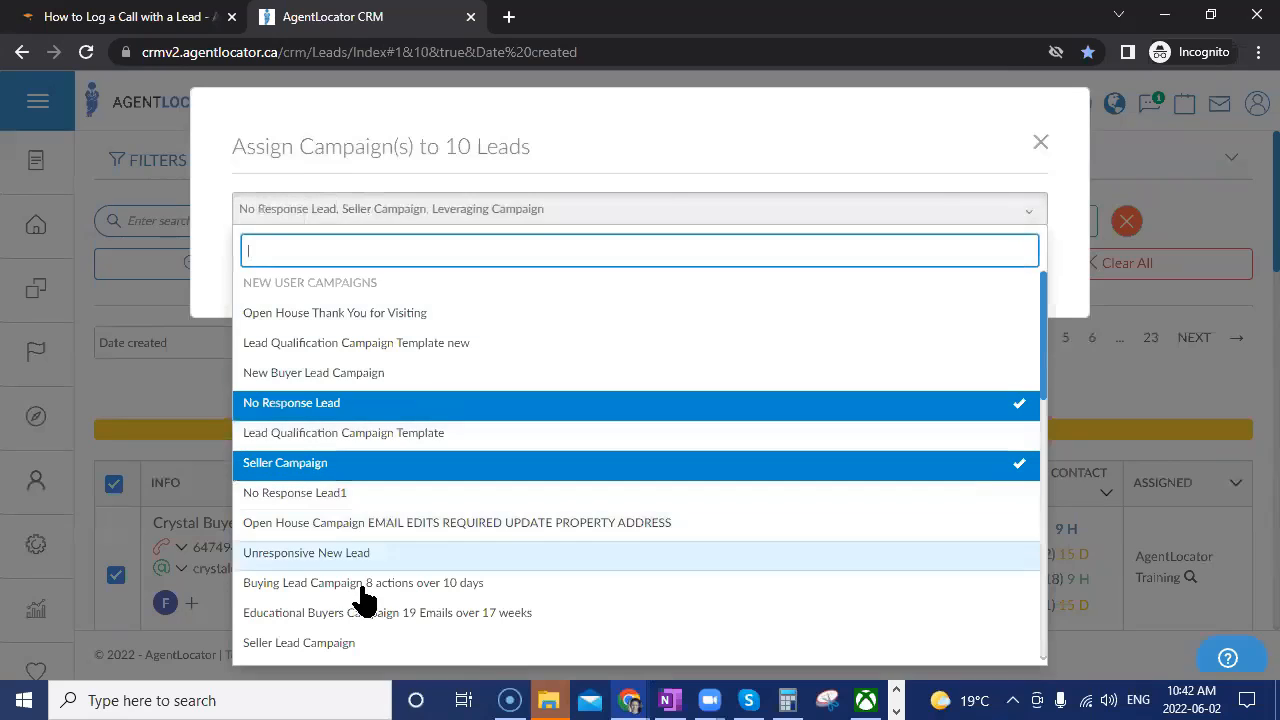
left_click(372, 465)
left_click(380, 405)
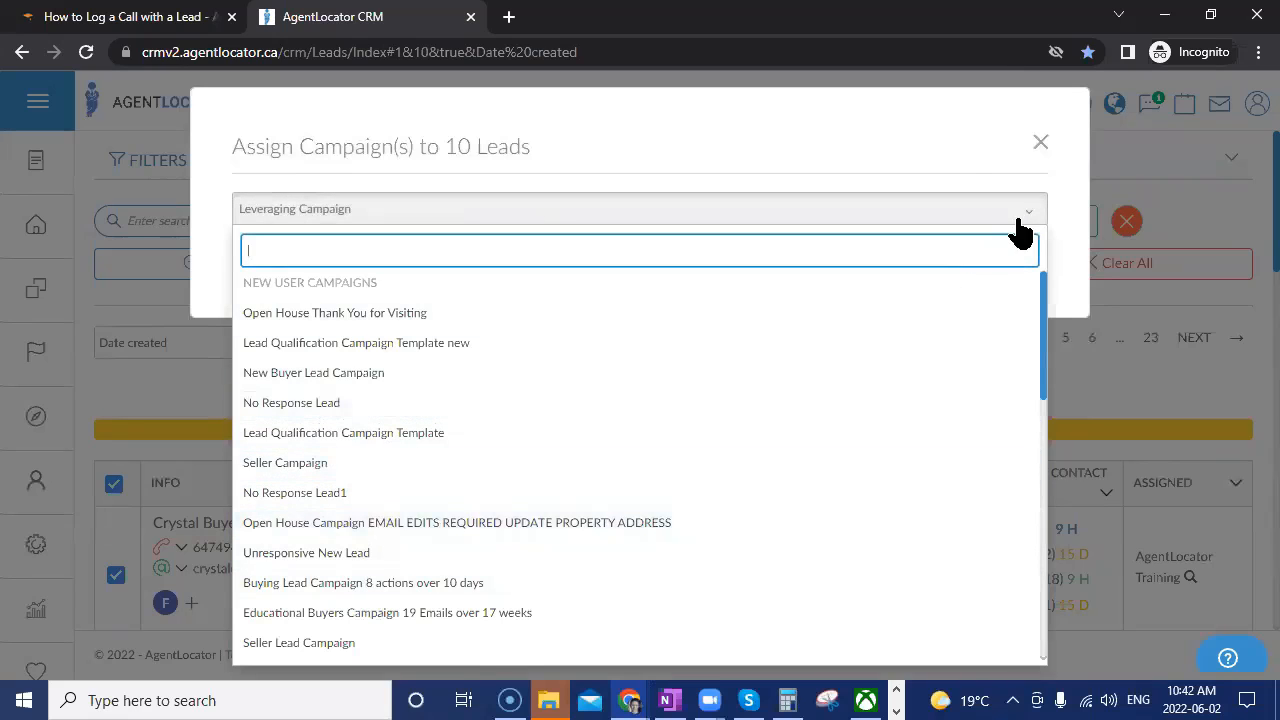
left_click(978, 118)
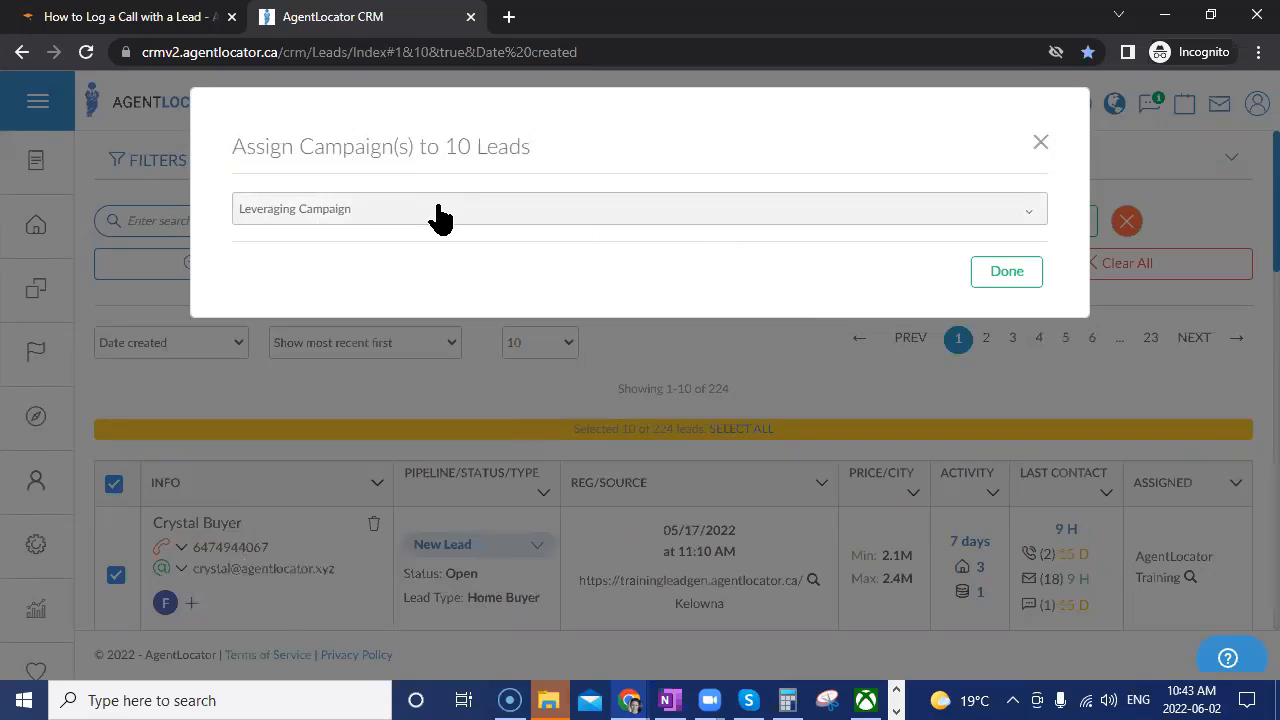
left_click(1000, 278)
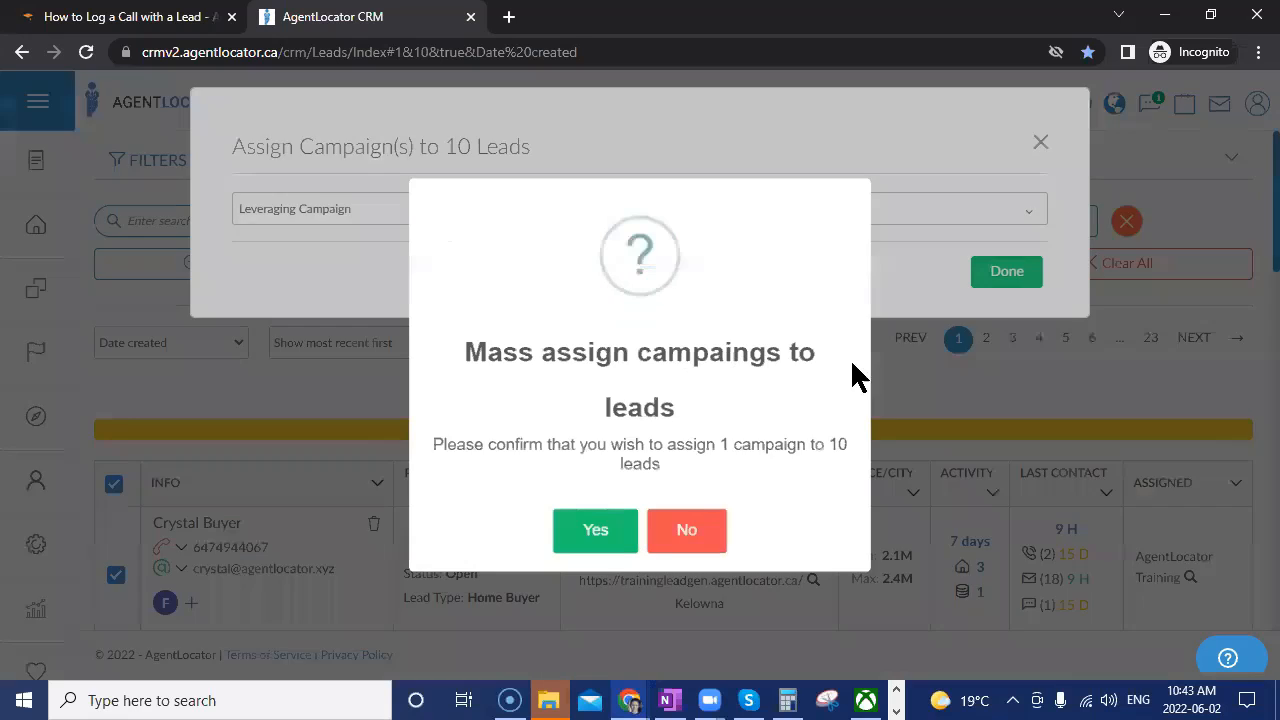
left_click(591, 545)
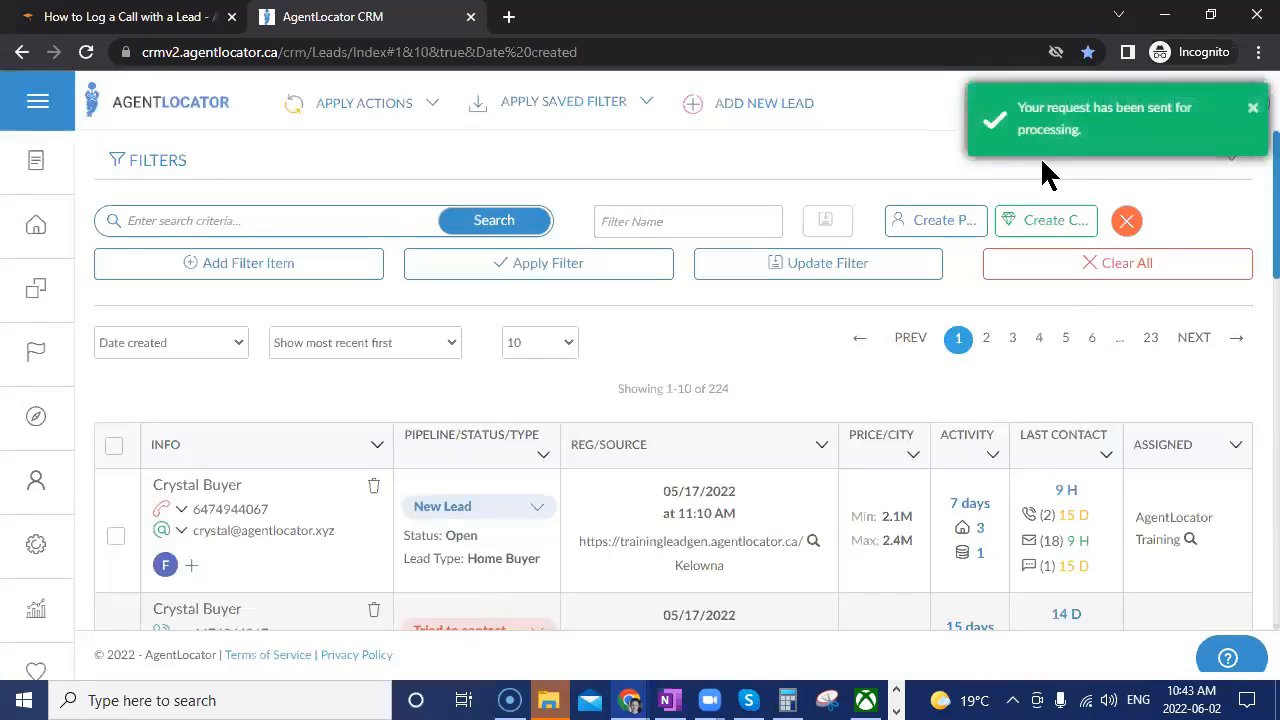
Add a Campaigns filter row with the condition 'Has any selected'.
left_click(271, 266)
left_click(243, 277)
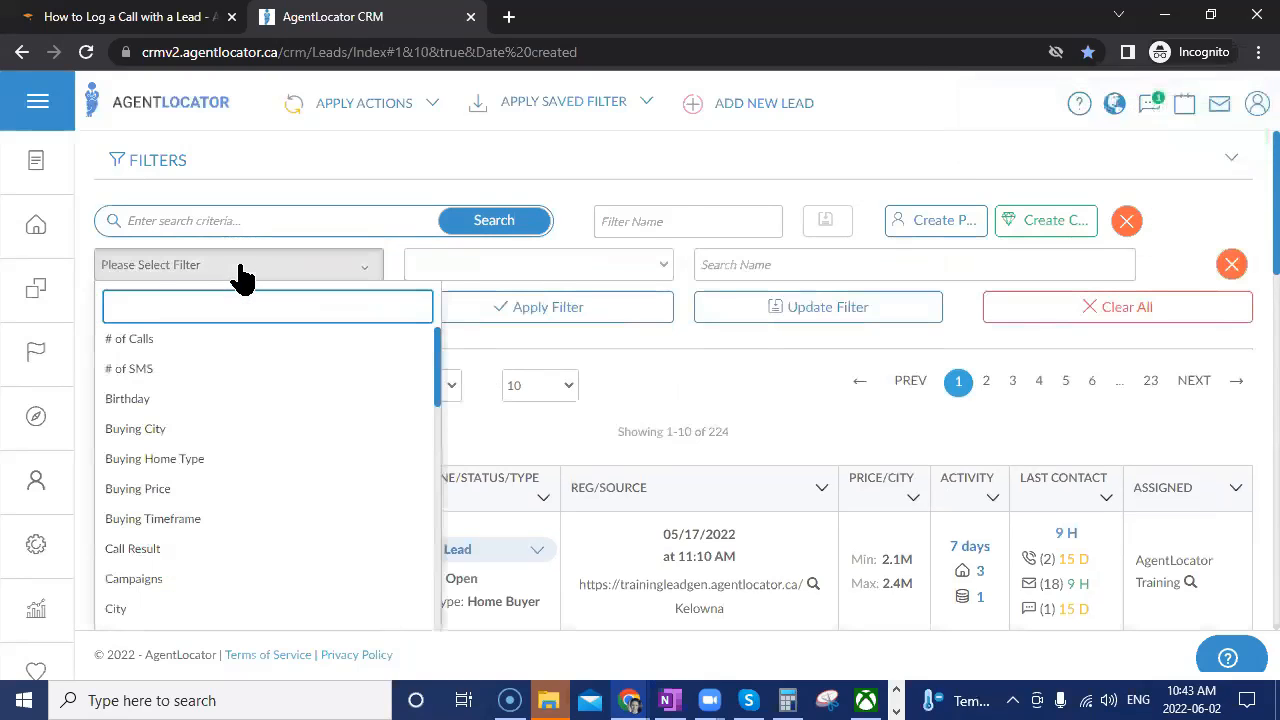
type("camp")
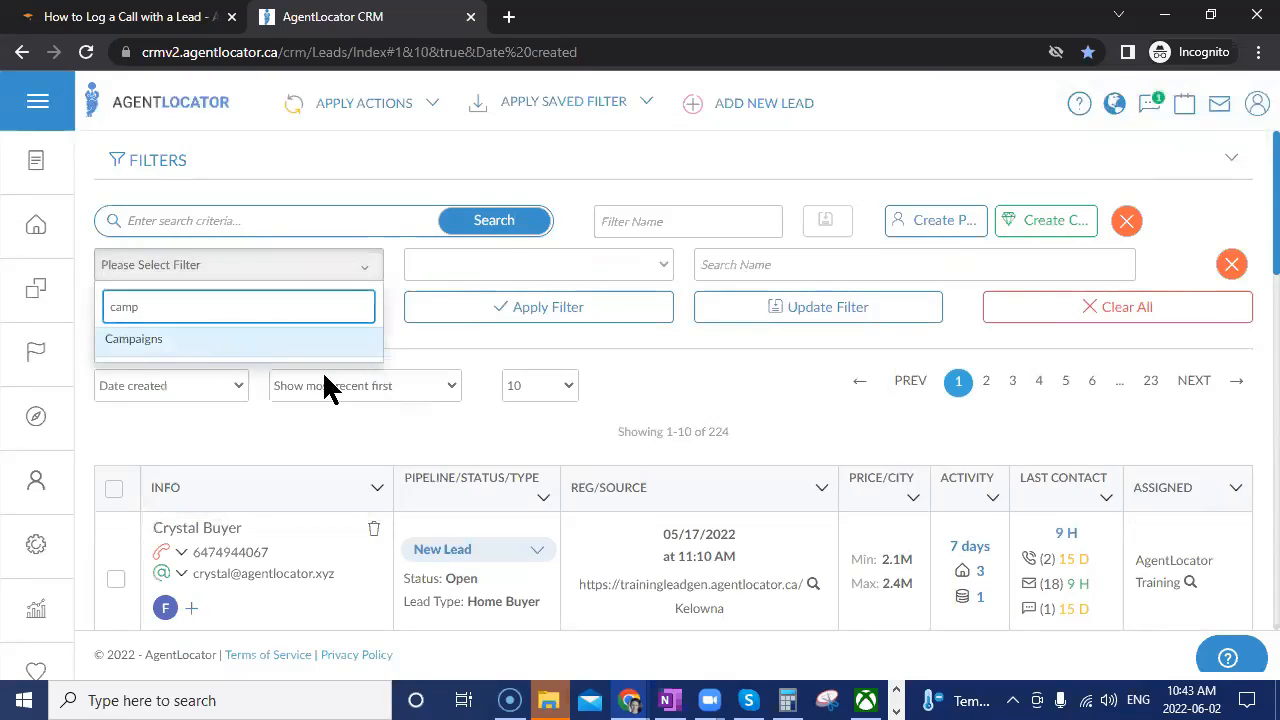
key("Return")
left_click(506, 272)
left_click(495, 307)
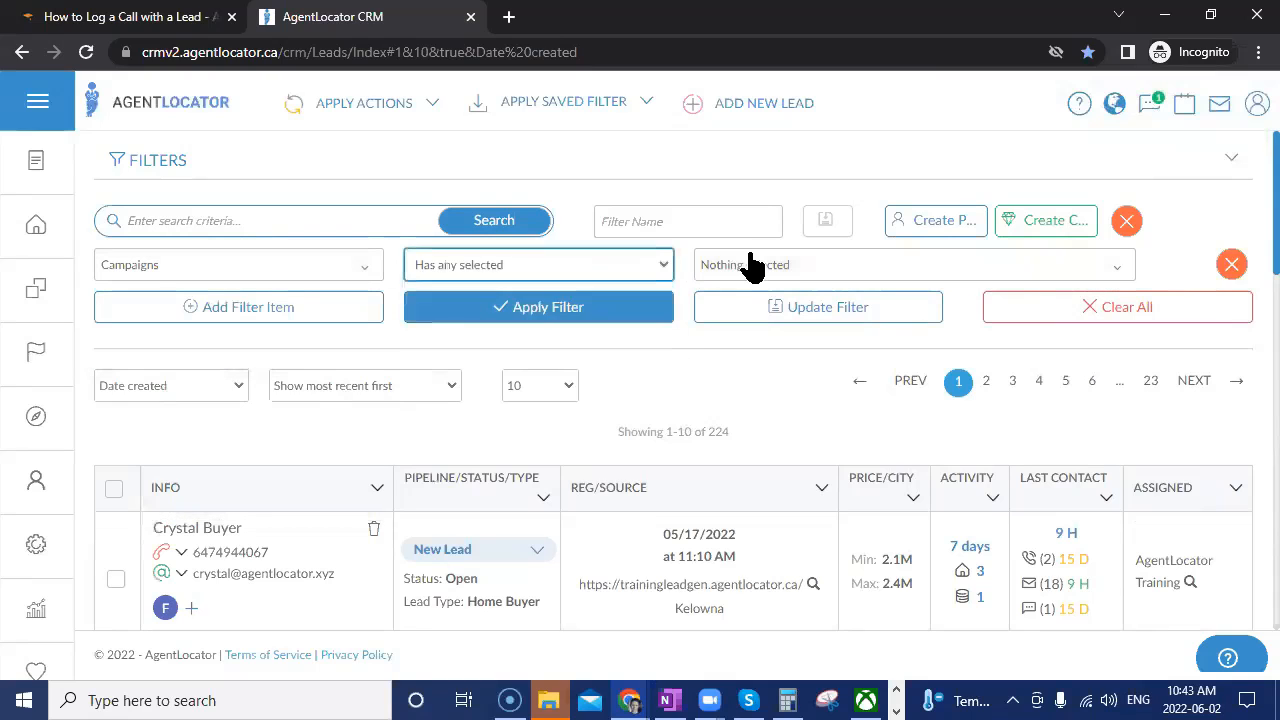
Pick Leveraging Campaign as the value and apply, showing 11 leads over two pages.
left_click(752, 266)
type("lev")
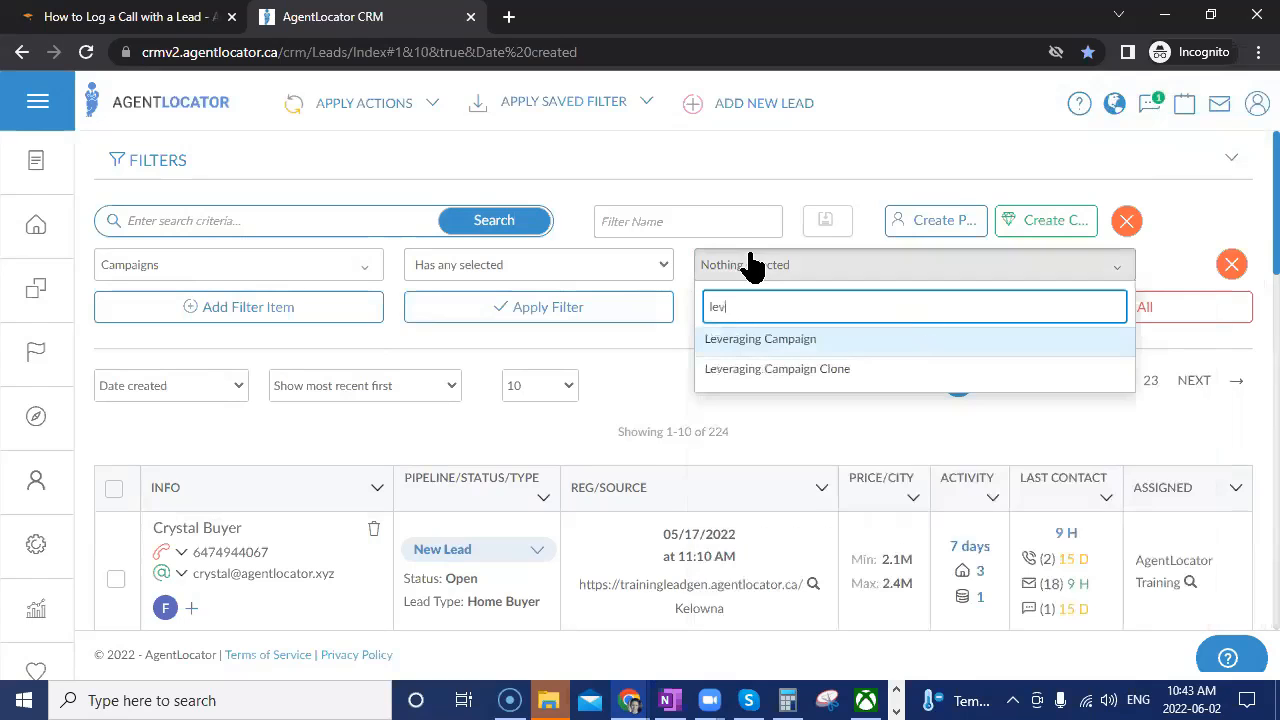
left_click(722, 340)
left_click(643, 322)
left_click(643, 318)
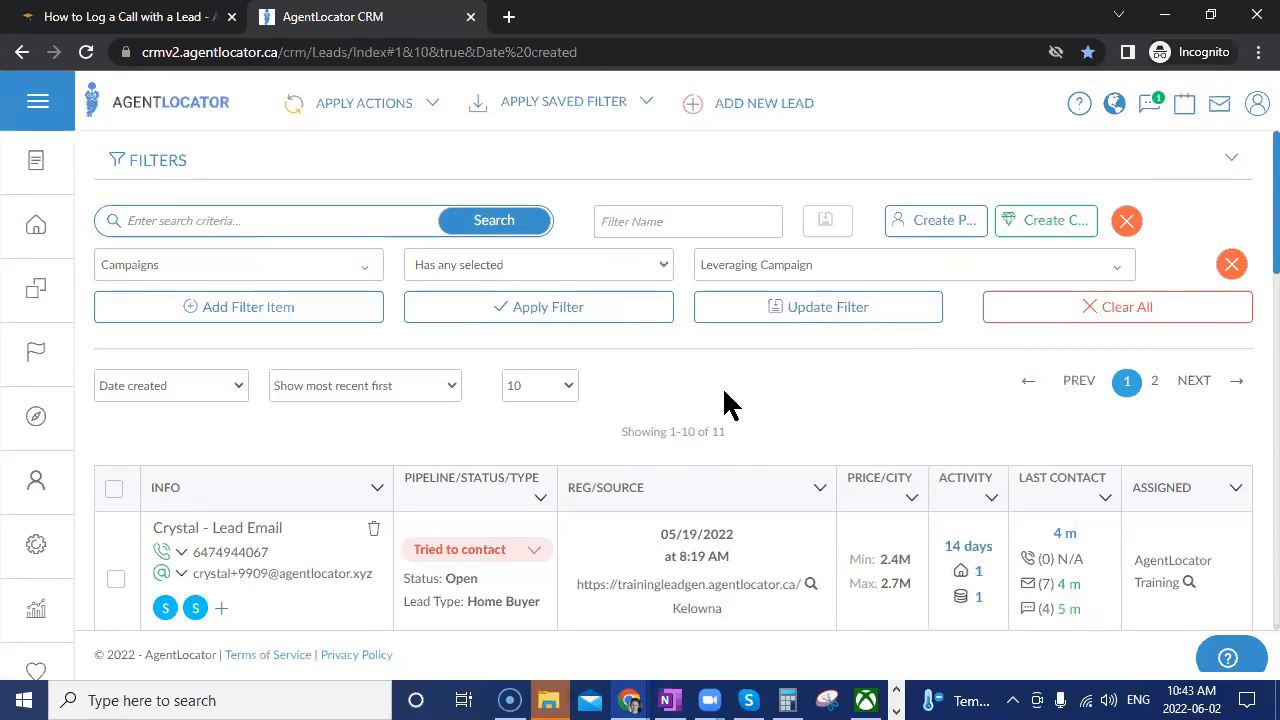
scroll(727, 458, "down", 2)
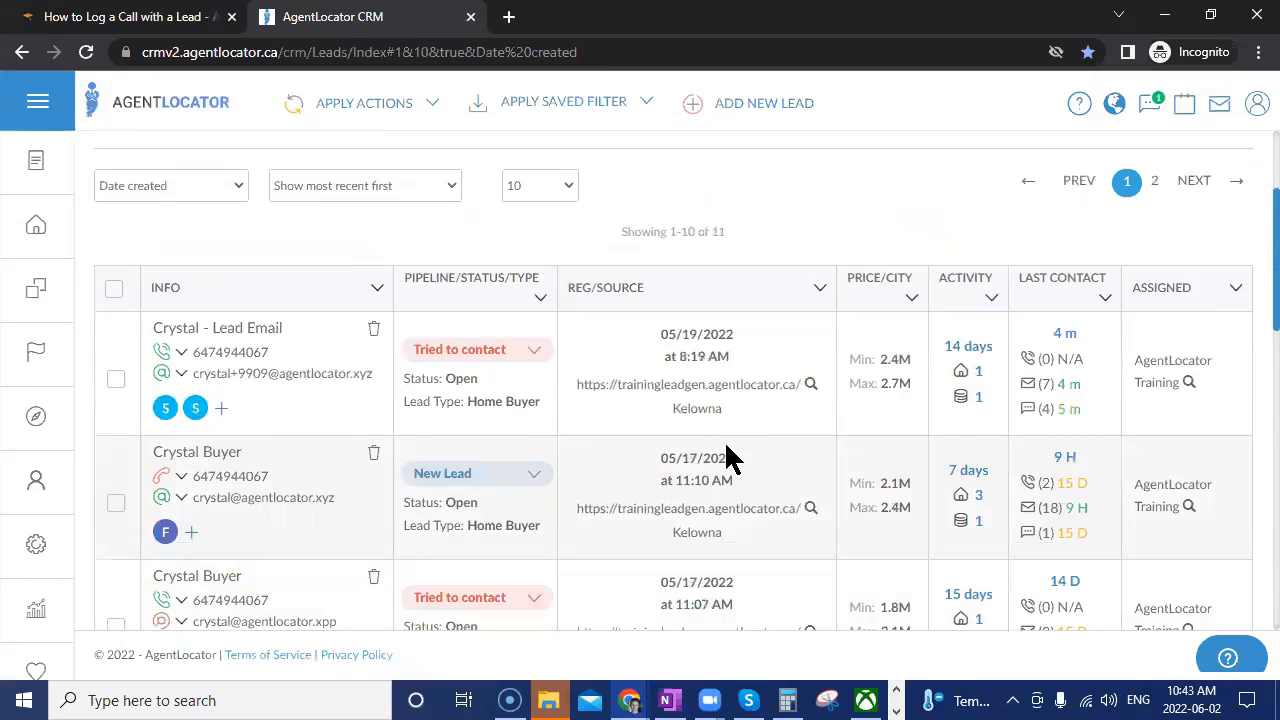
scroll(728, 486, "up", 2)
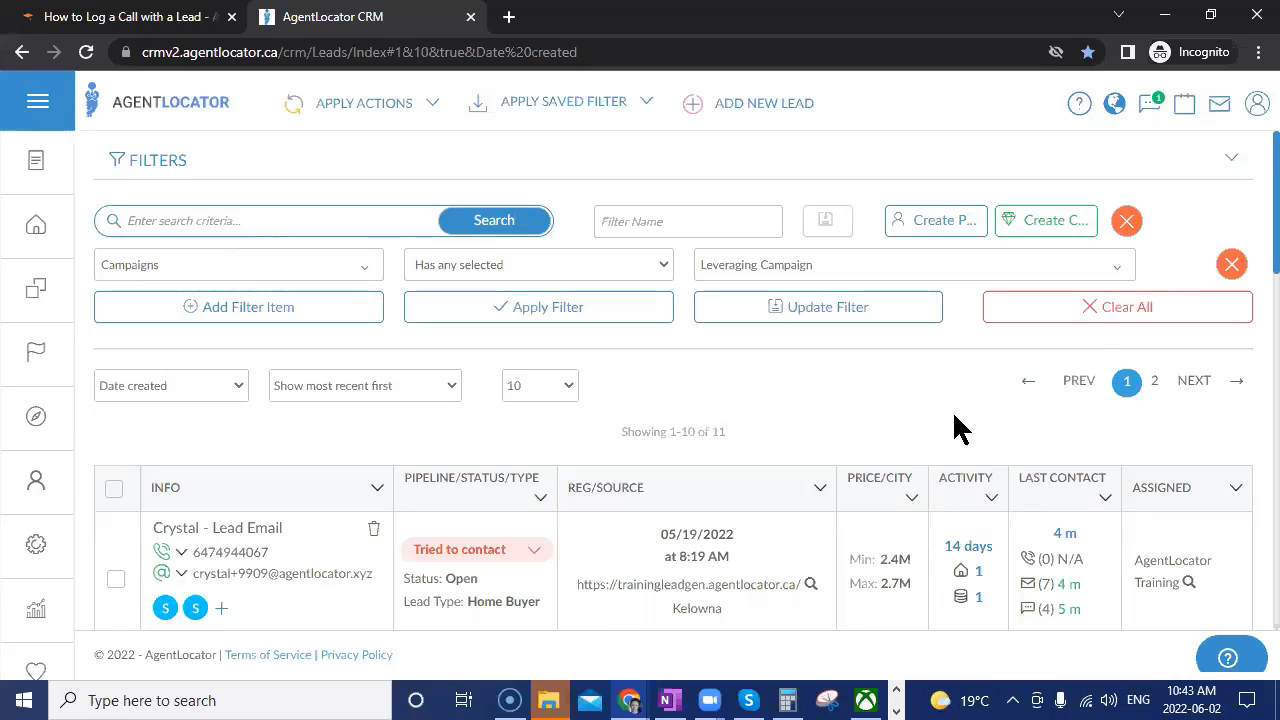
Clear all filters, then add a Campaigns filter with the condition 'Has none selected'.
left_click(1090, 312)
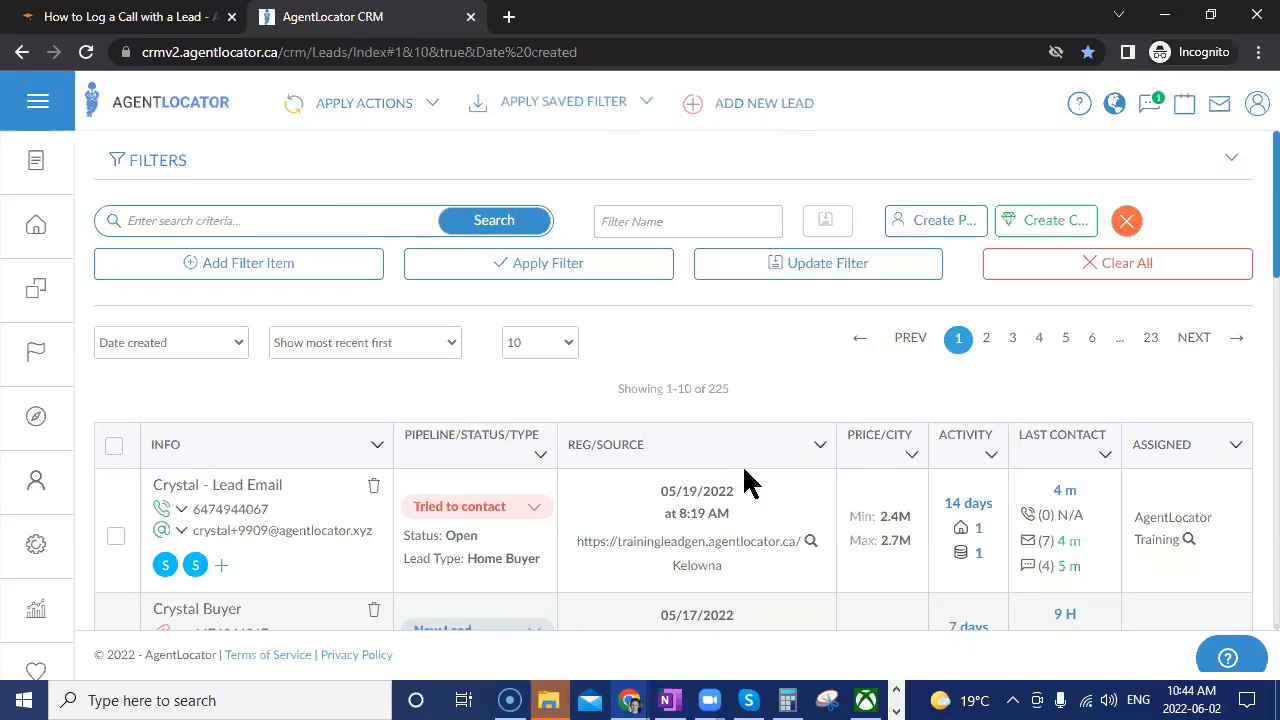
left_click(246, 266)
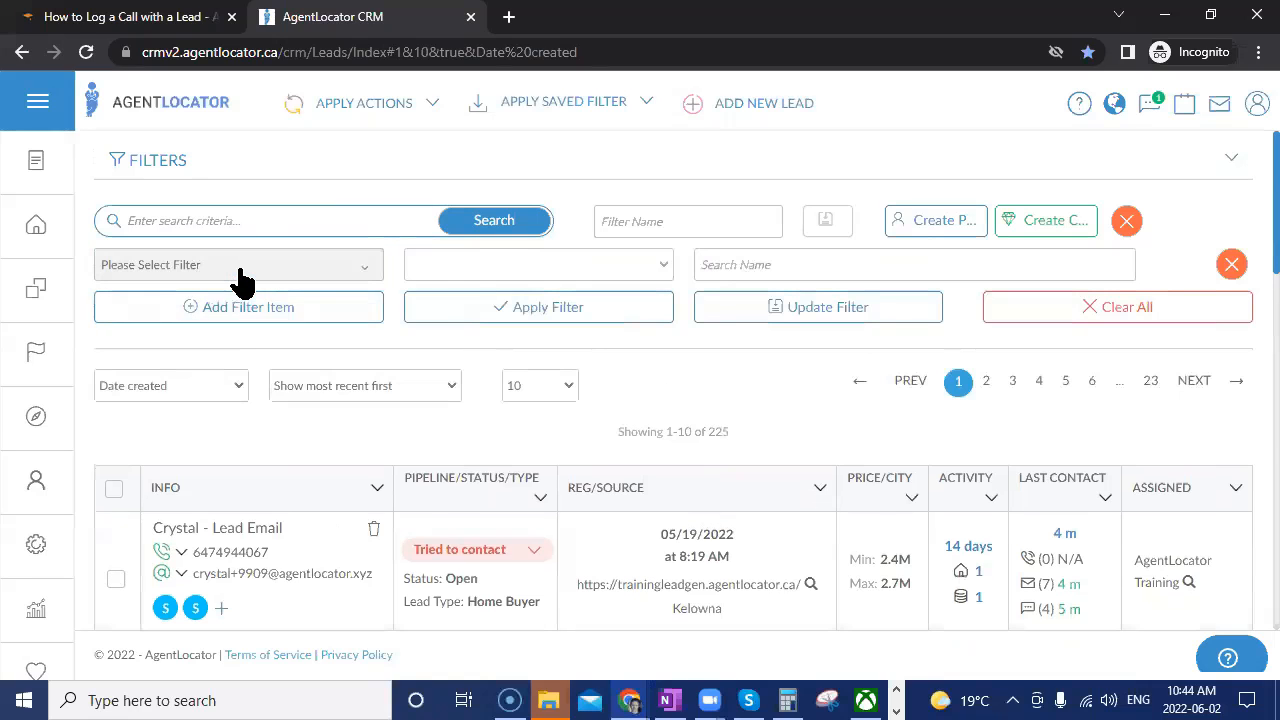
left_click(243, 280)
type("cam")
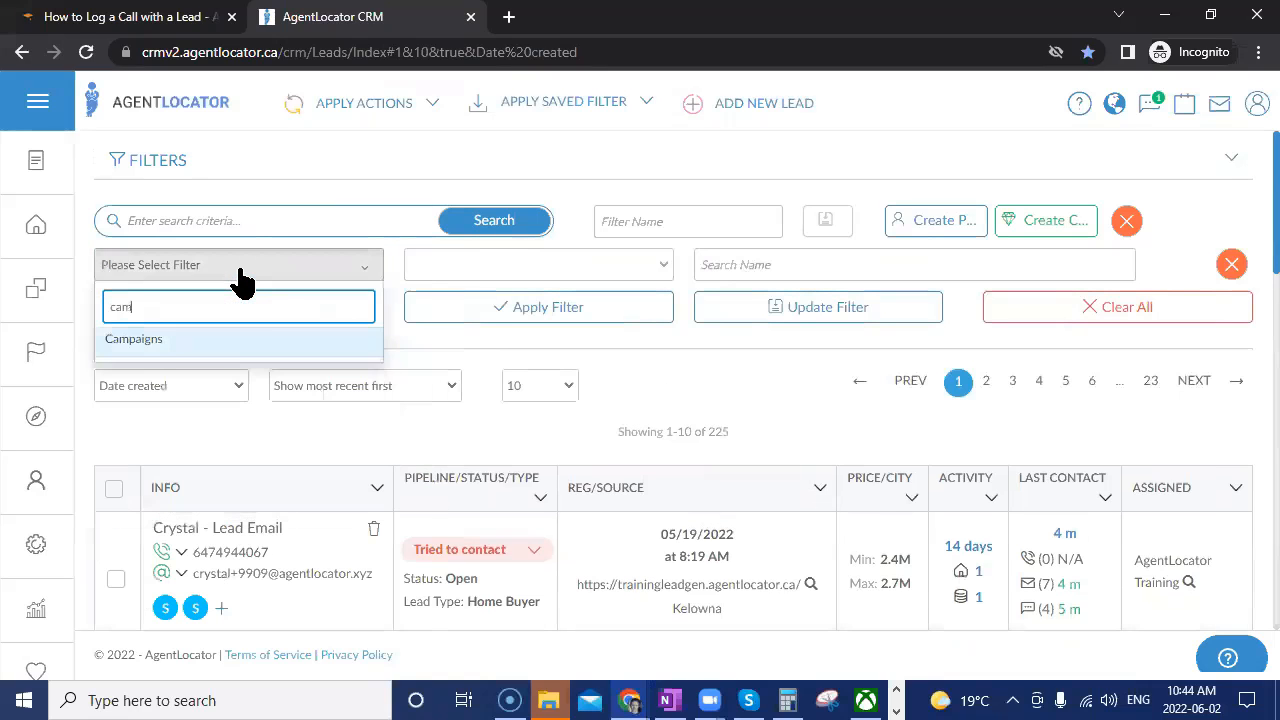
left_click(331, 341)
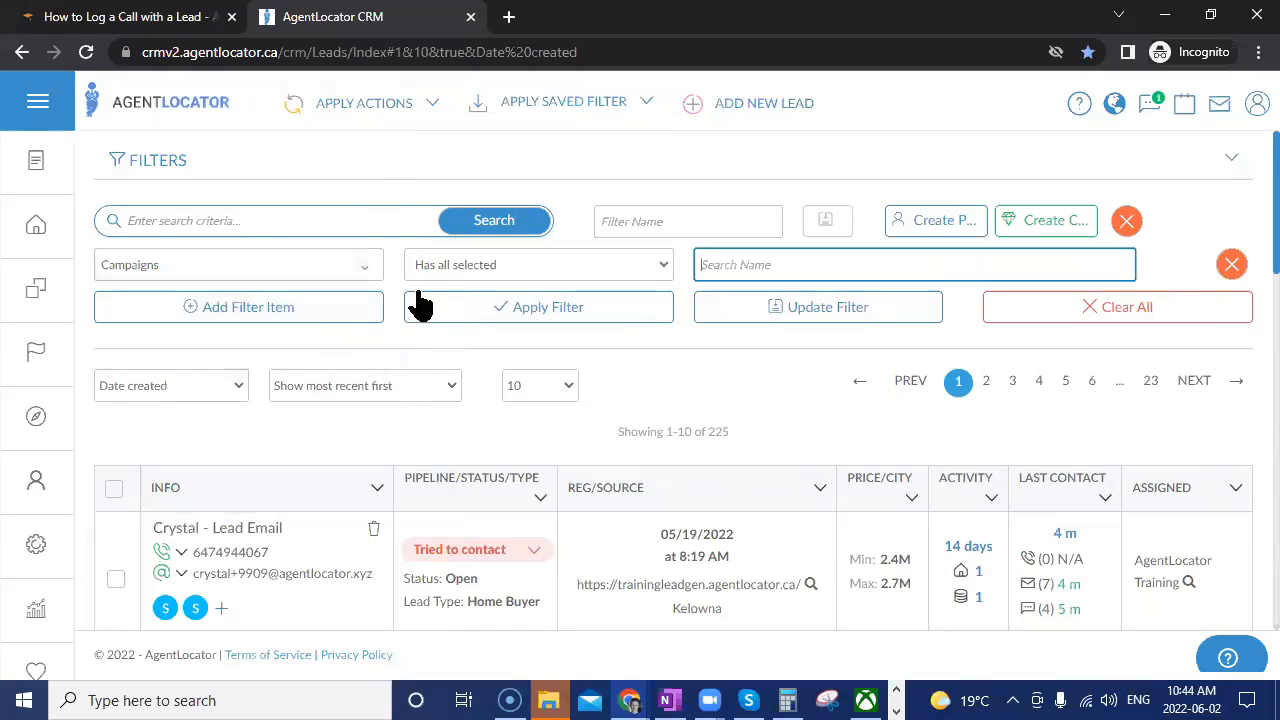
left_click(463, 270)
left_click(463, 319)
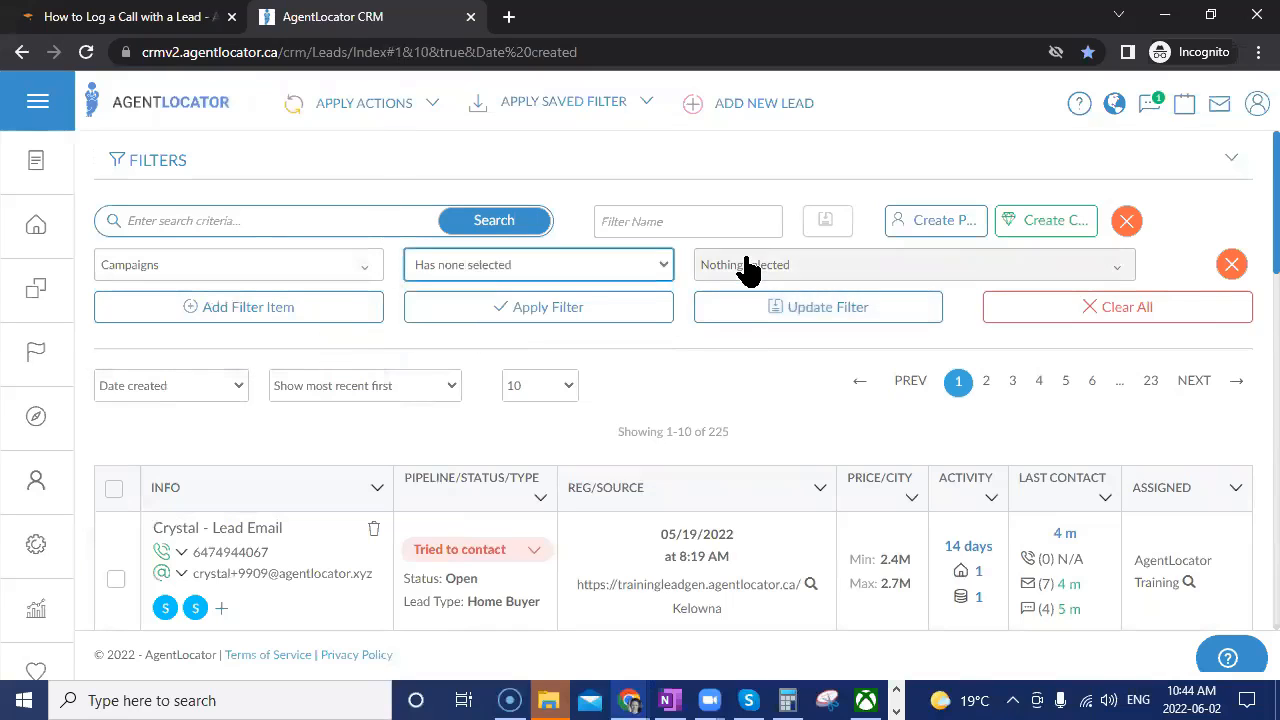
Tick Leveraging Campaign as the excluded value and apply, leaving 214 leads across 22 pages.
left_click(748, 268)
type("leve")
left_click(735, 337)
left_click(640, 318)
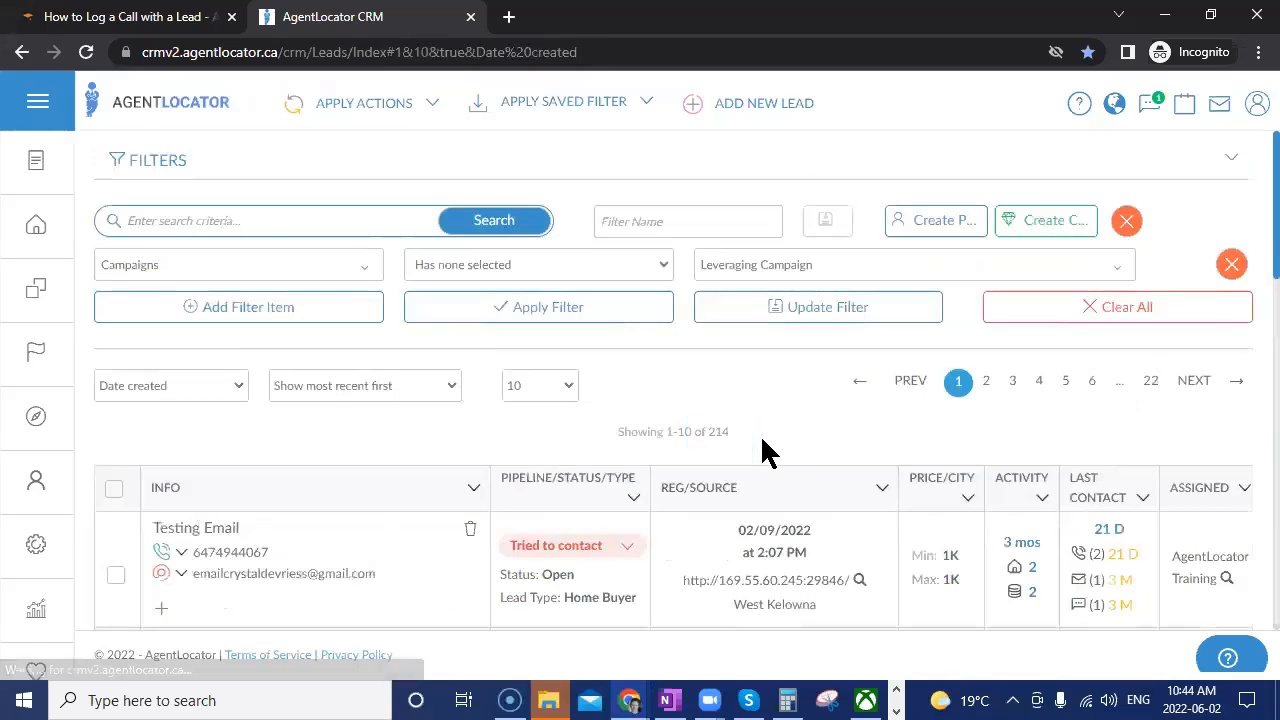
left_click(113, 488)
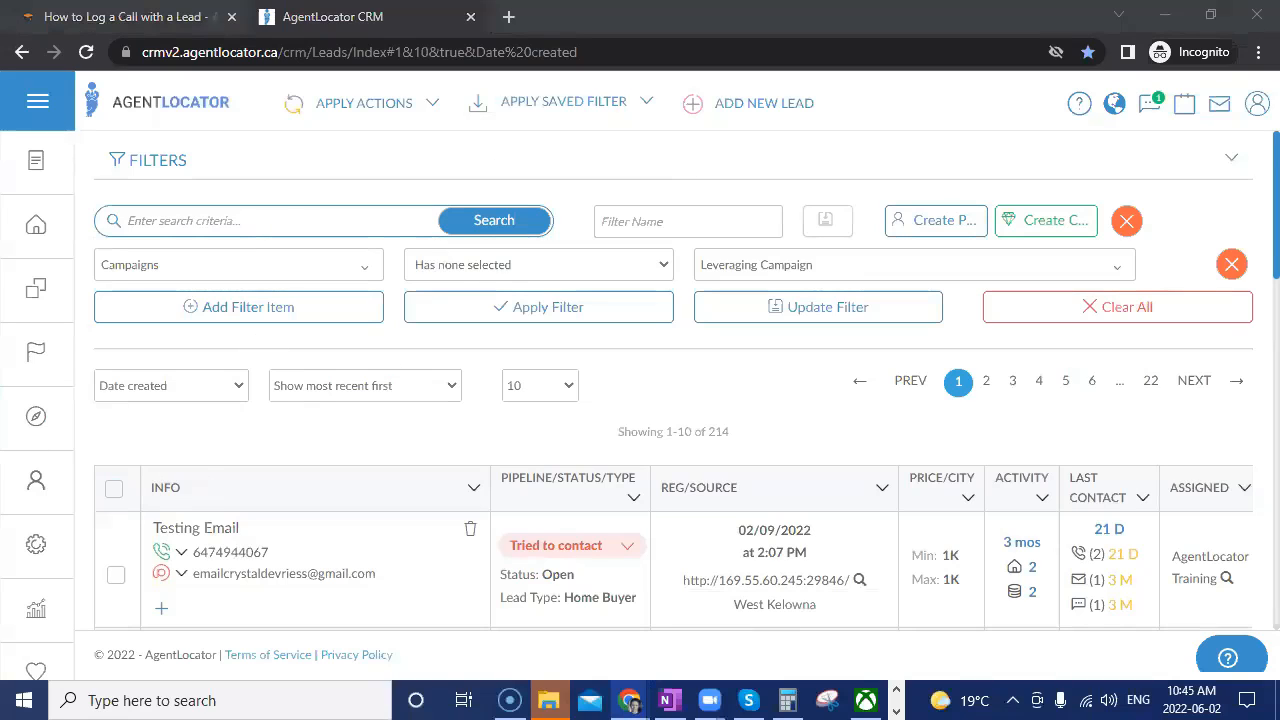
left_click(794, 318)
left_click(667, 410)
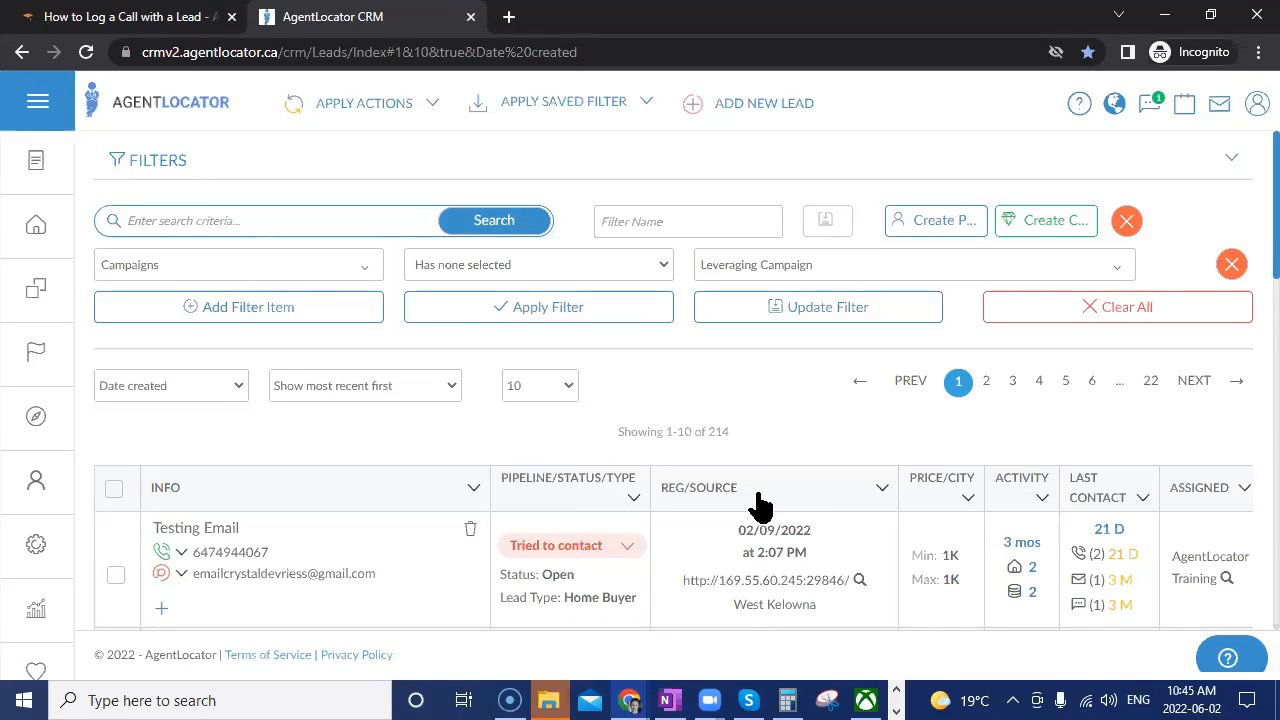
Edit Leveraging Campaign Clone in the Campaign Template Editor and view its Automatic Assignment node.
mouse_move(12, 568)
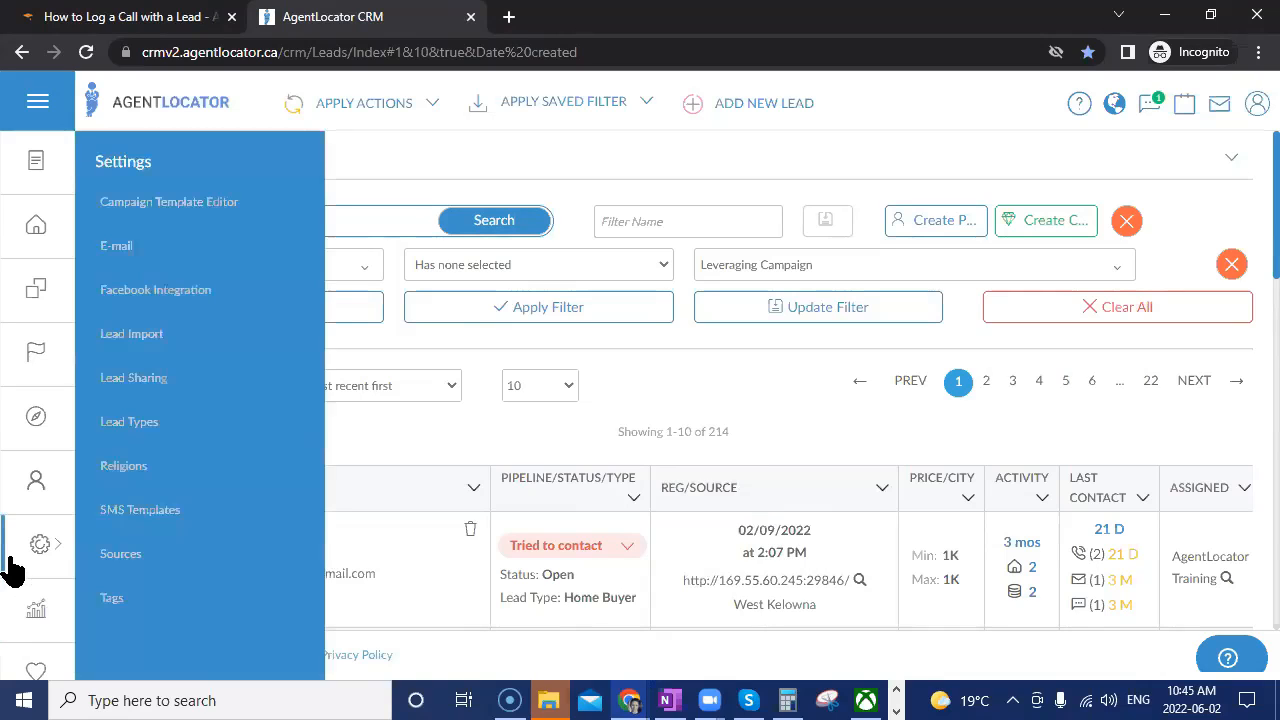
left_click(155, 205)
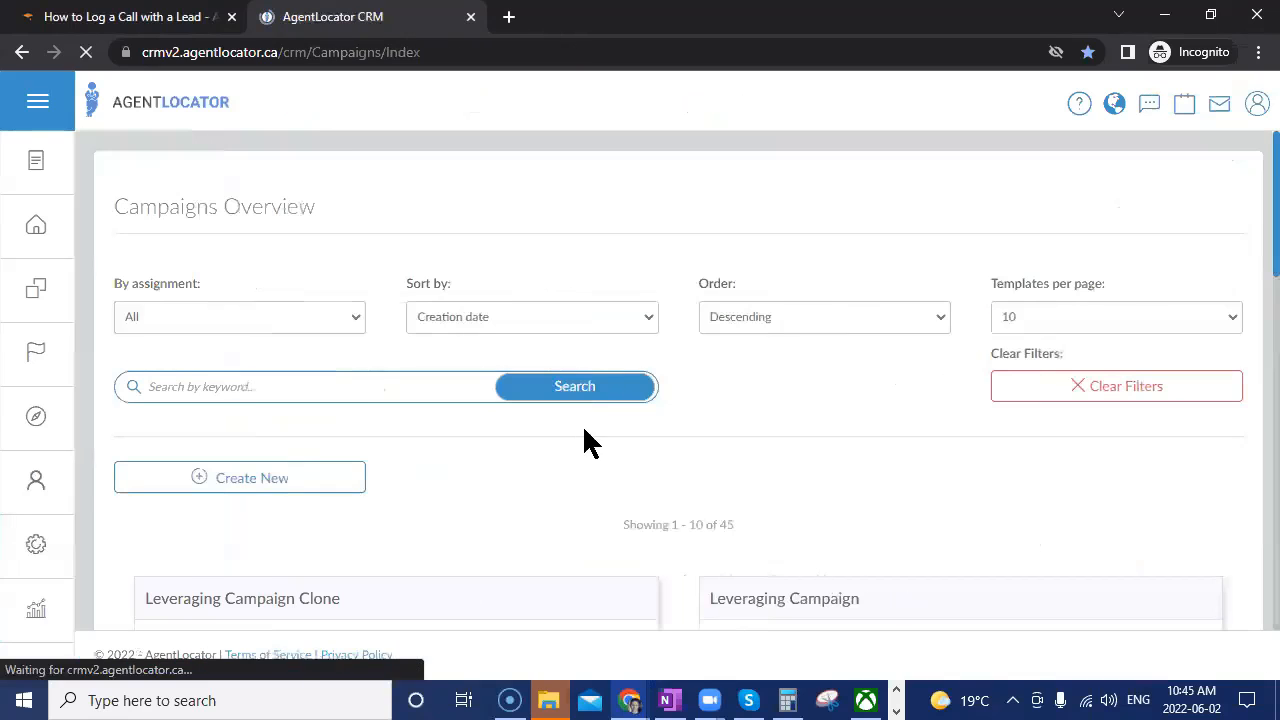
scroll(366, 566, "down", 2)
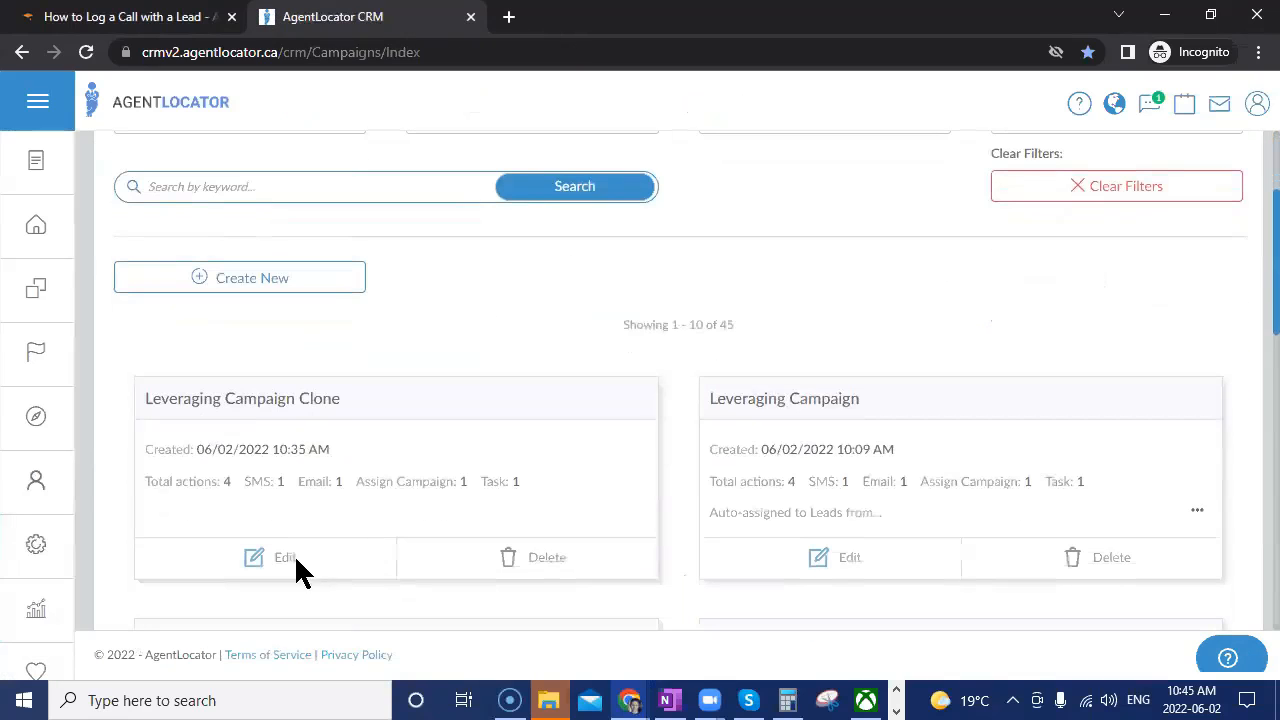
left_click(280, 560)
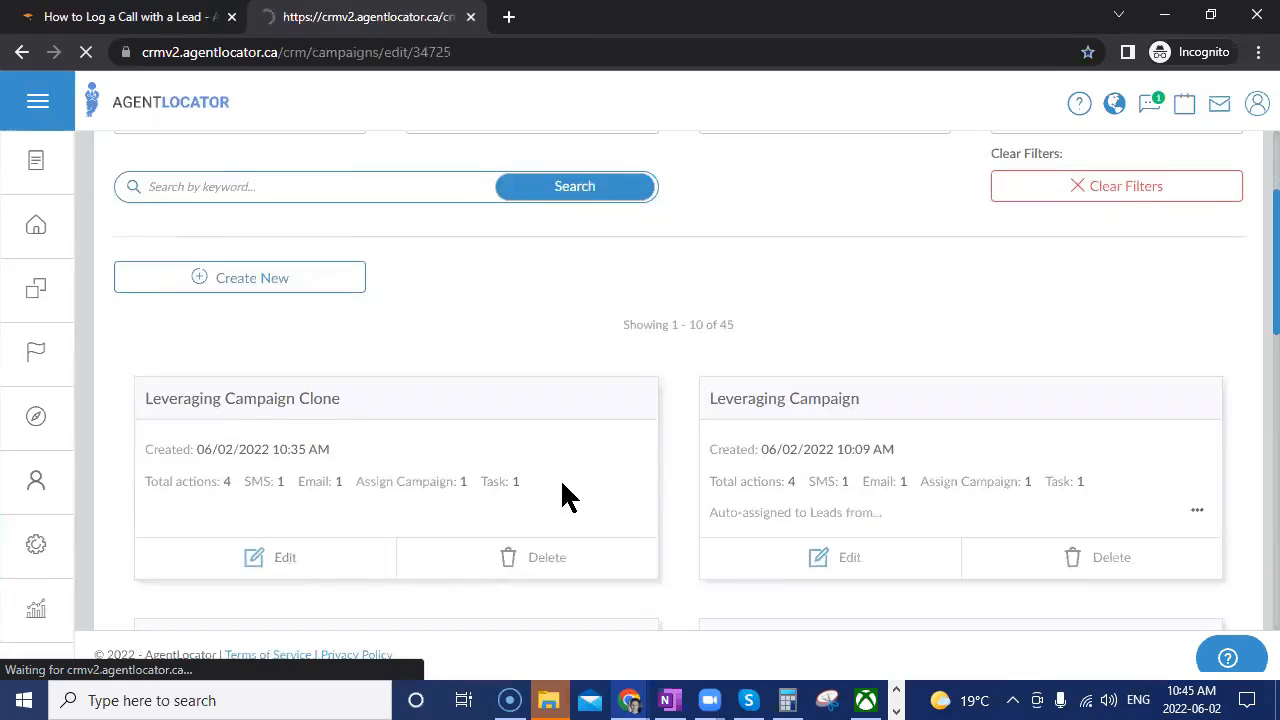
left_click(530, 256)
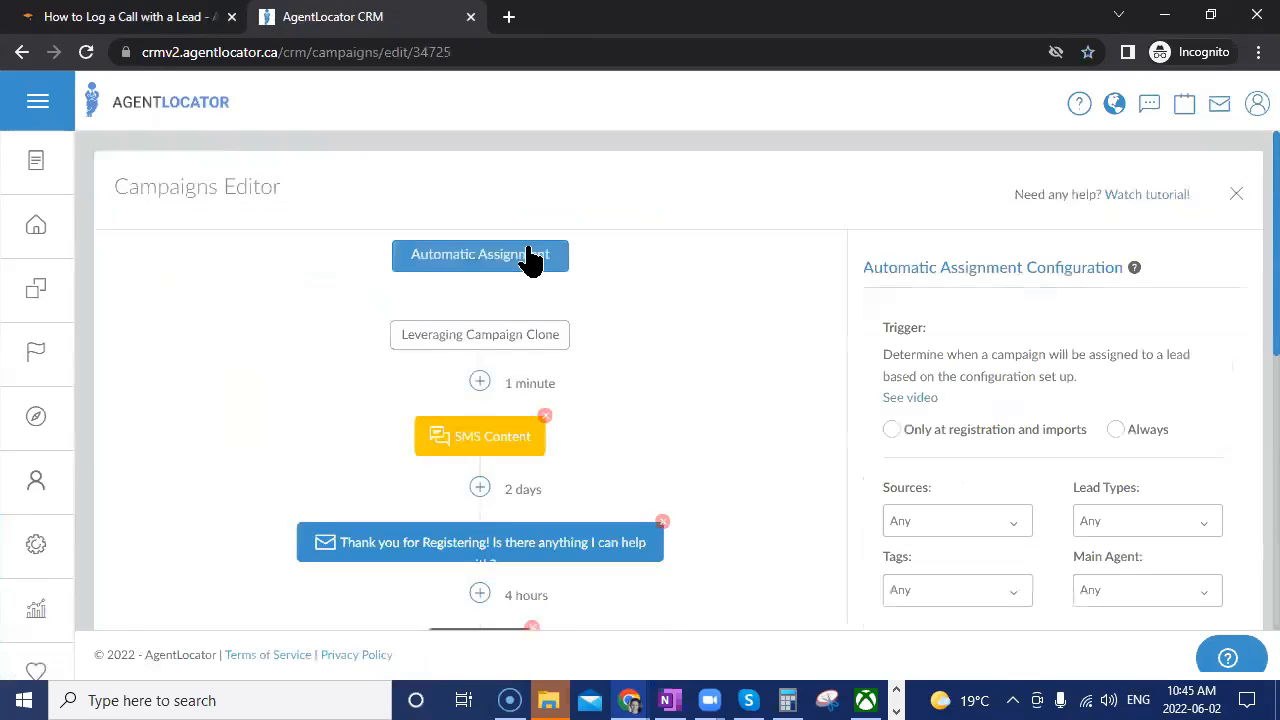
scroll(1020, 395, "down", 1)
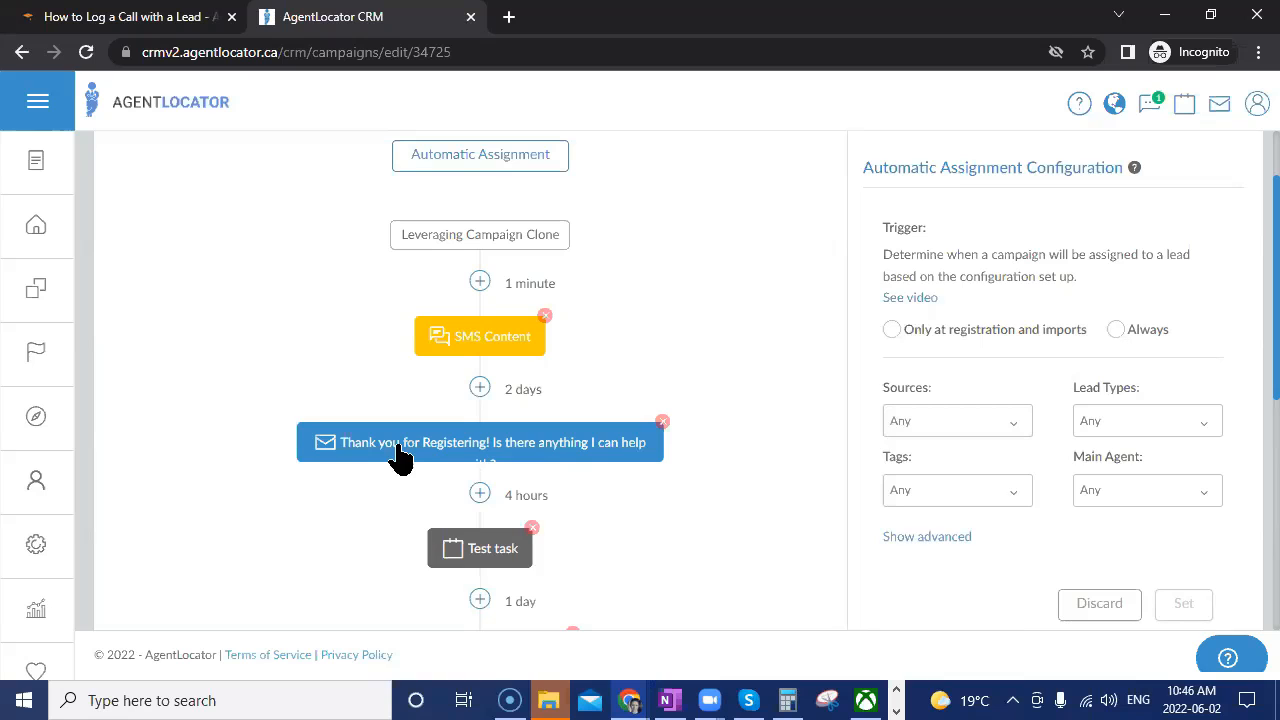
scroll(650, 600, "up", 1)
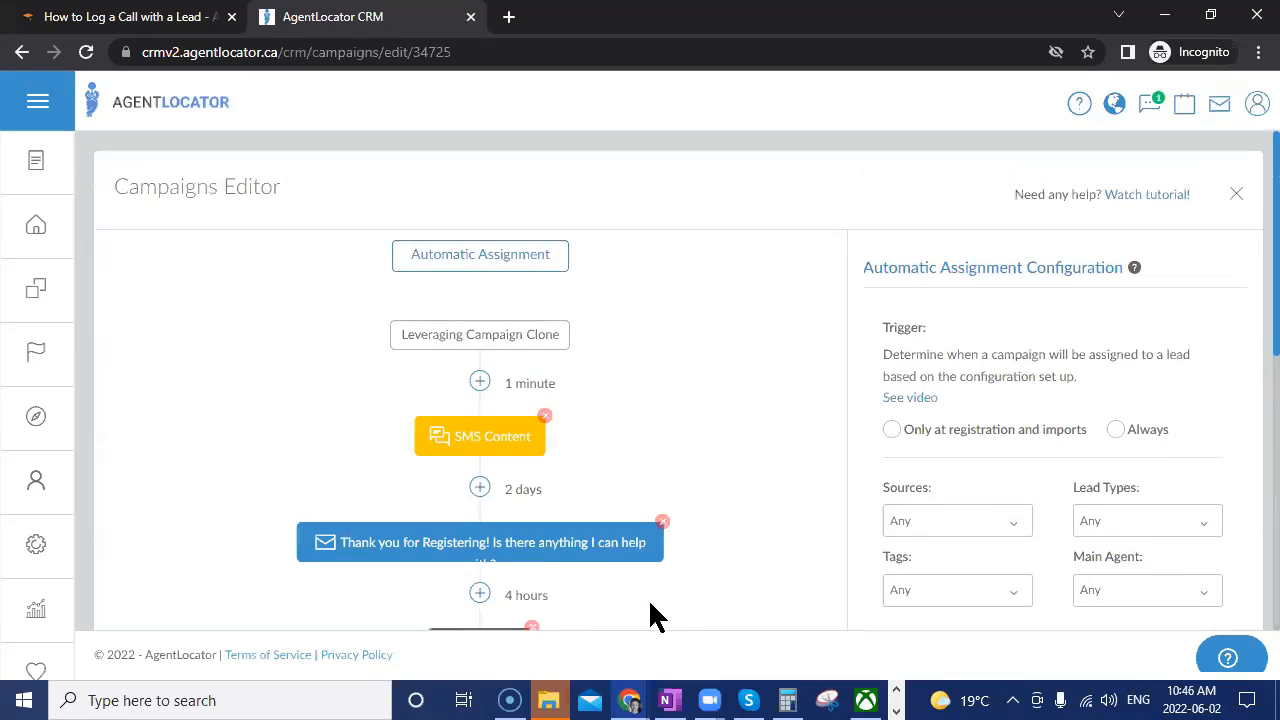
Close the Campaigns Editor and go back to the Leads list.
left_click(1237, 194)
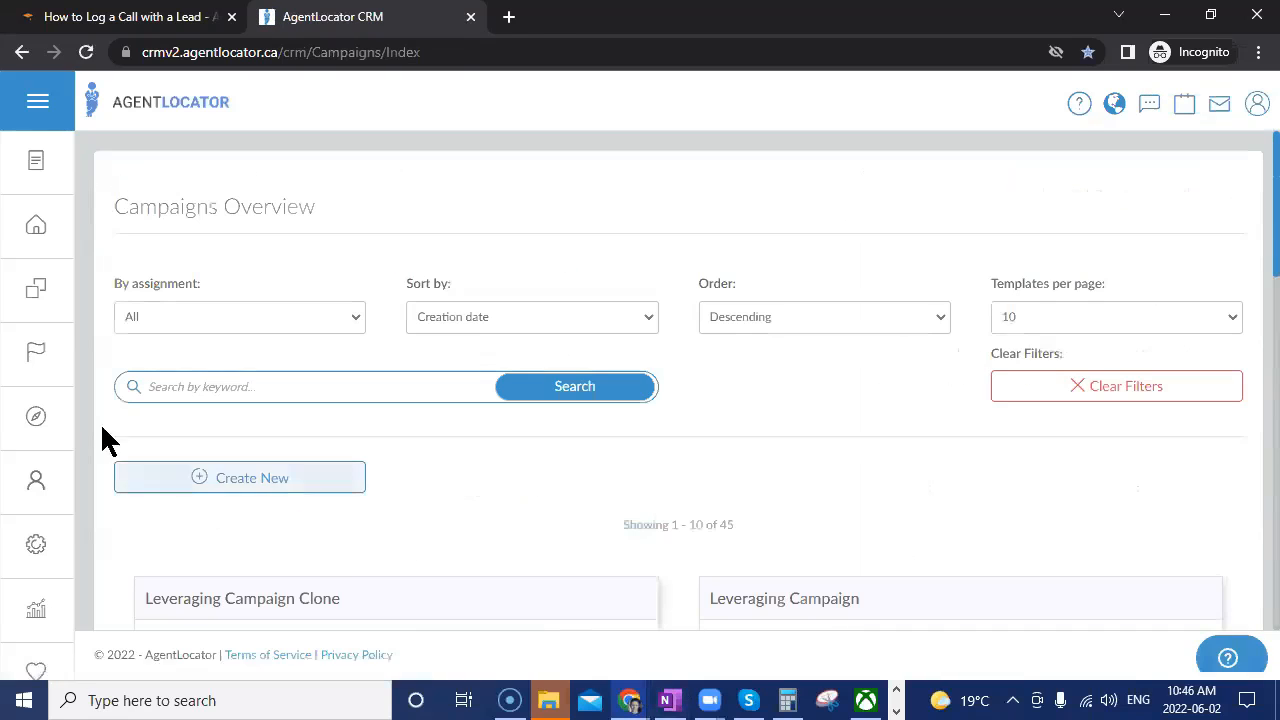
left_click(38, 232)
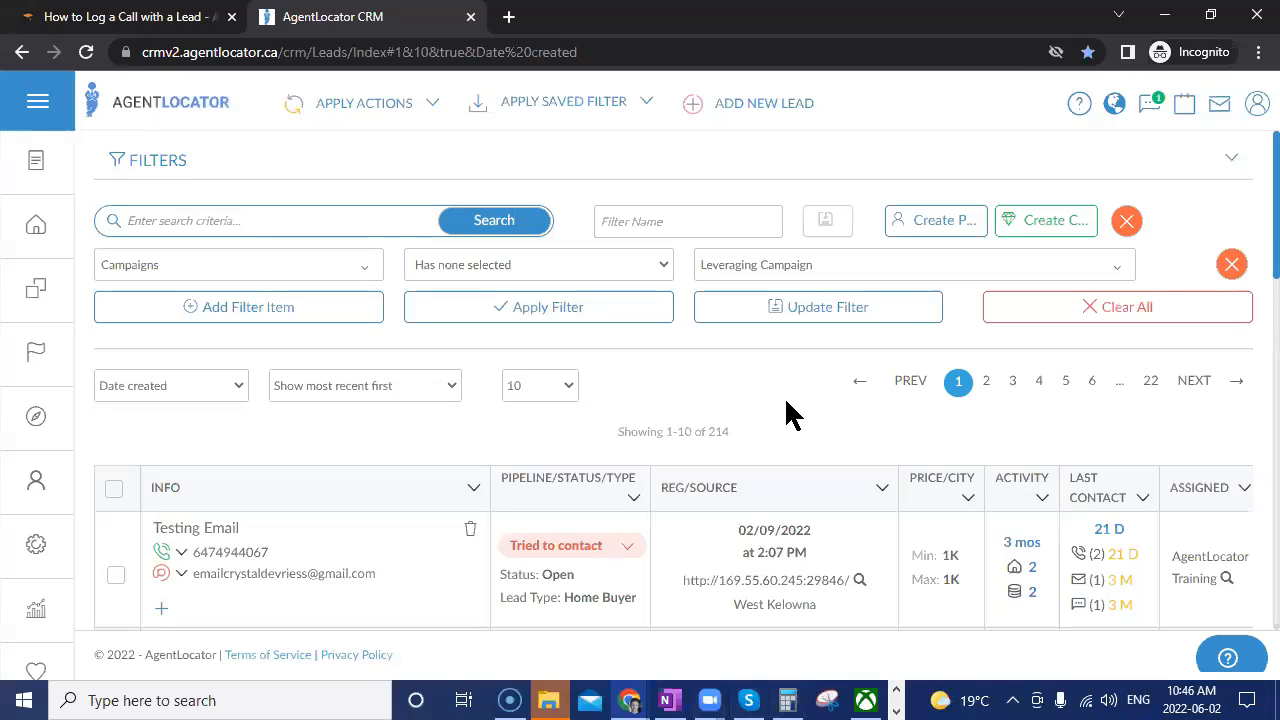
Clear the campaign filter so all 225 leads show, then add a blank filter row.
left_click(1080, 322)
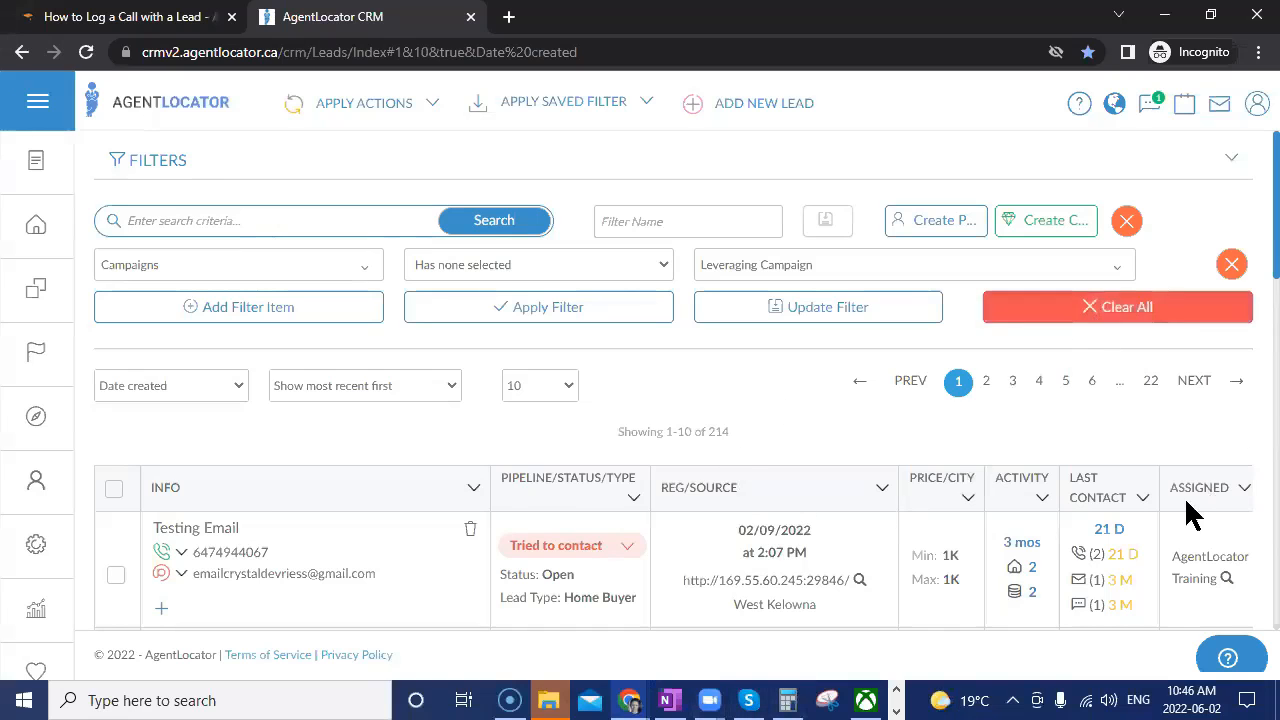
mouse_move(970, 527)
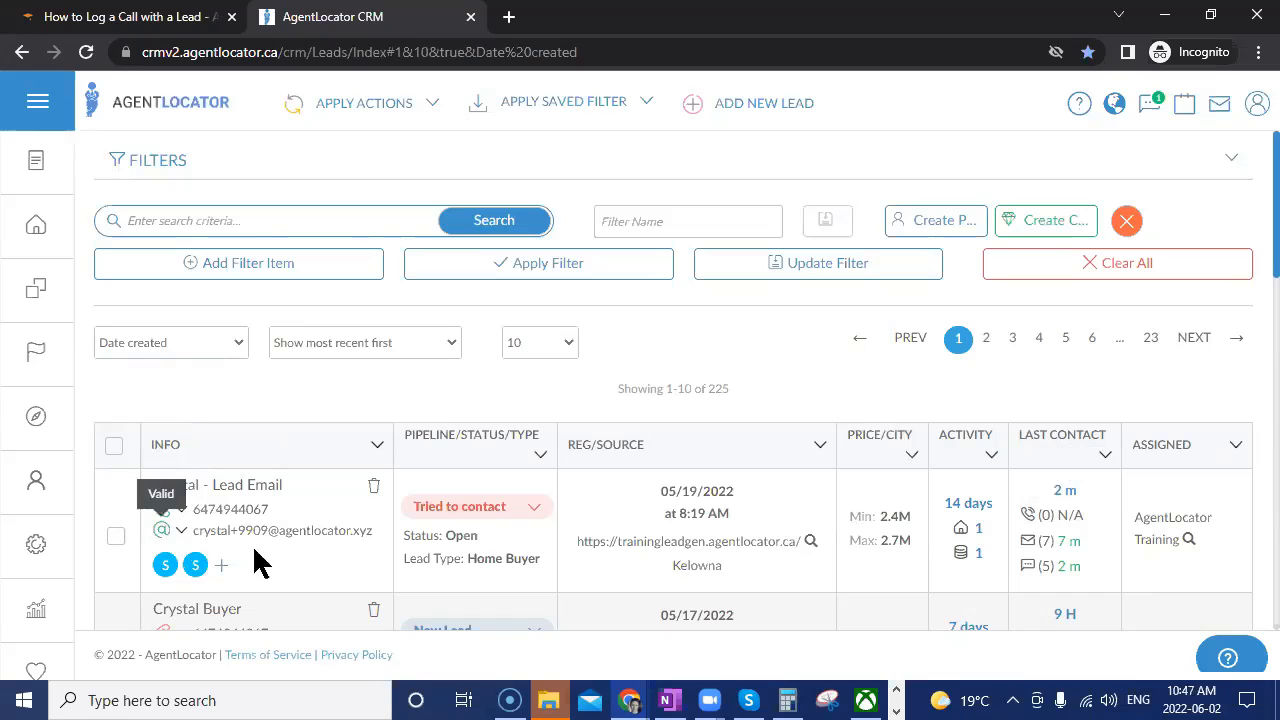
left_click(222, 268)
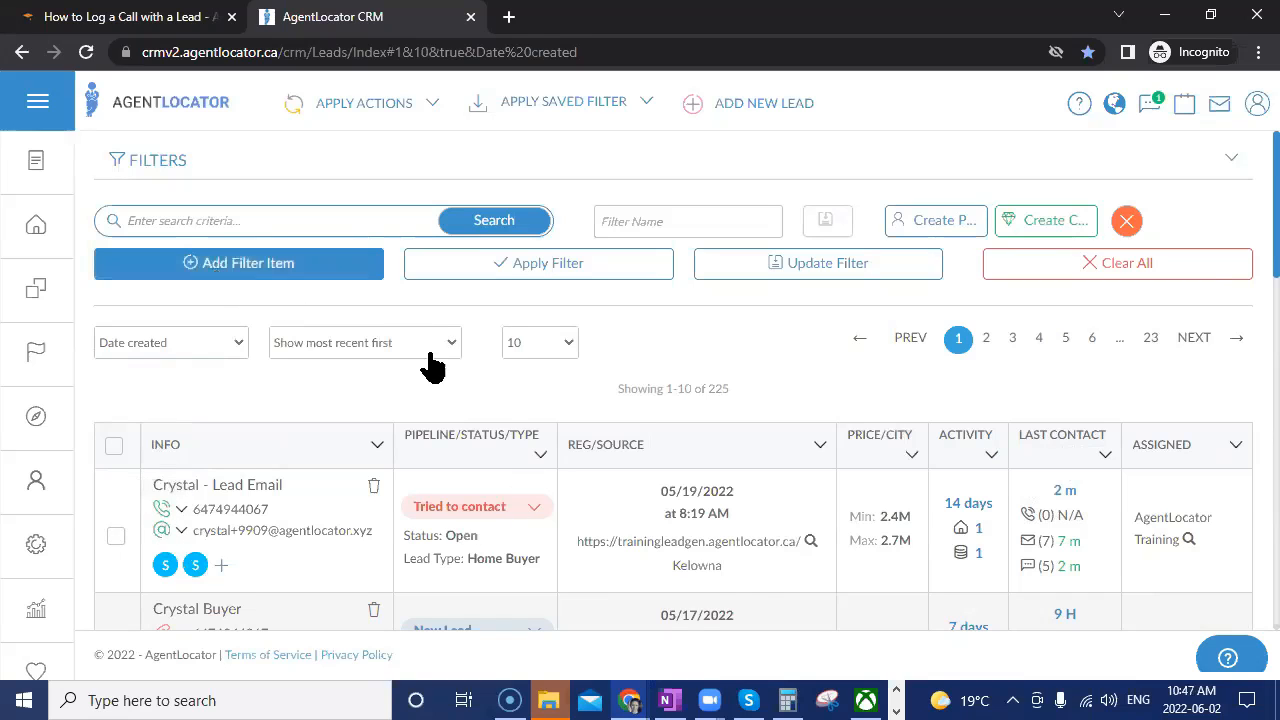
left_click(256, 275)
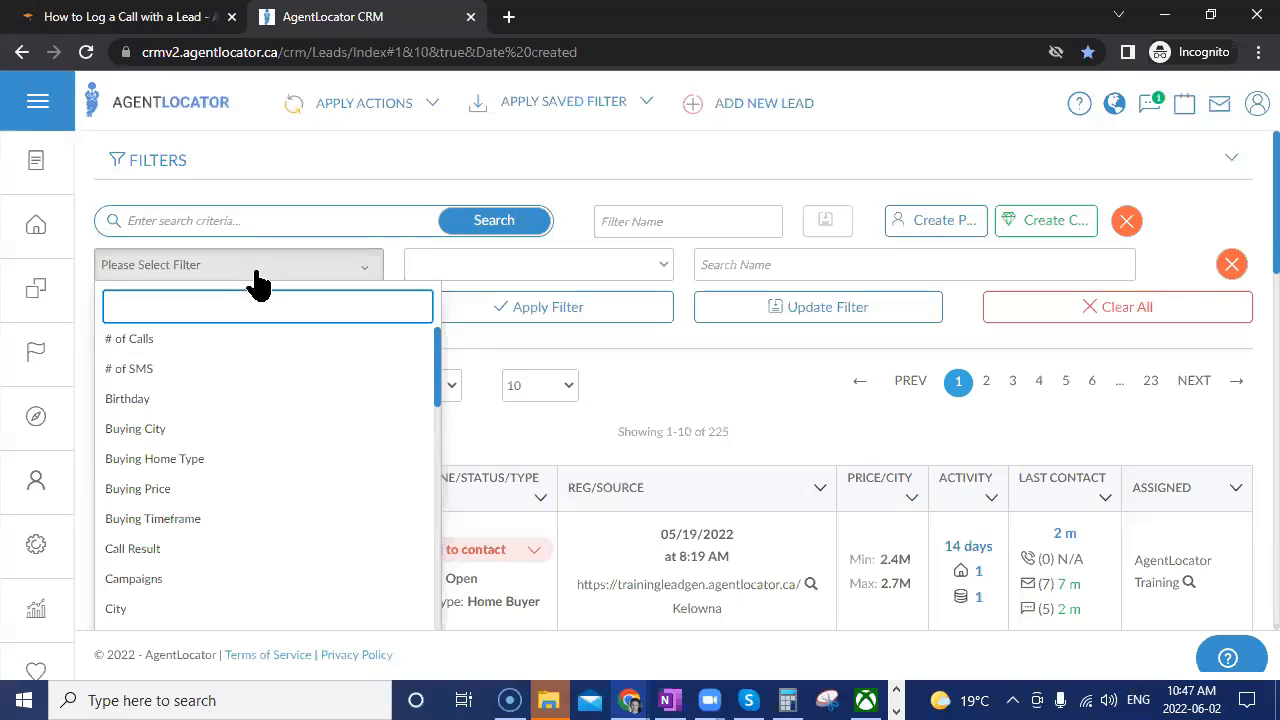
Add a filter condition Phone Validity Is Invalid.
type("pgho")
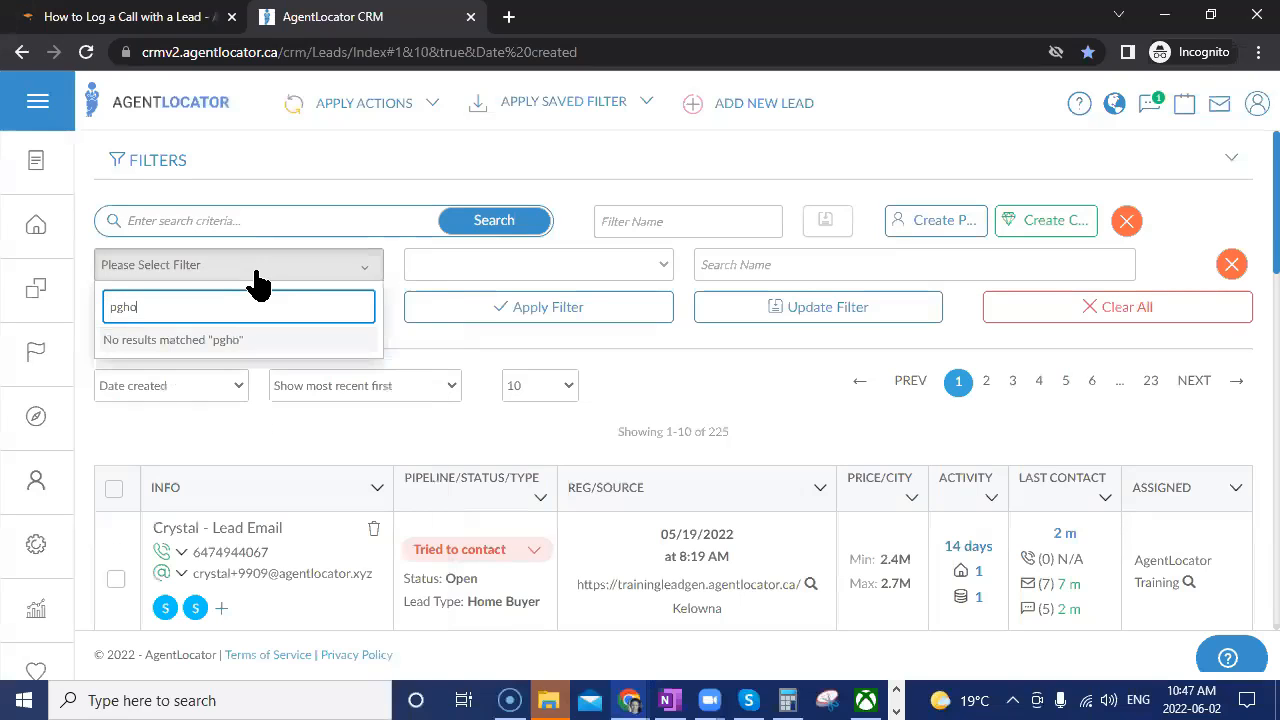
key("BackSpace")
key("BackSpace")
key("BackSpace")
type("ho")
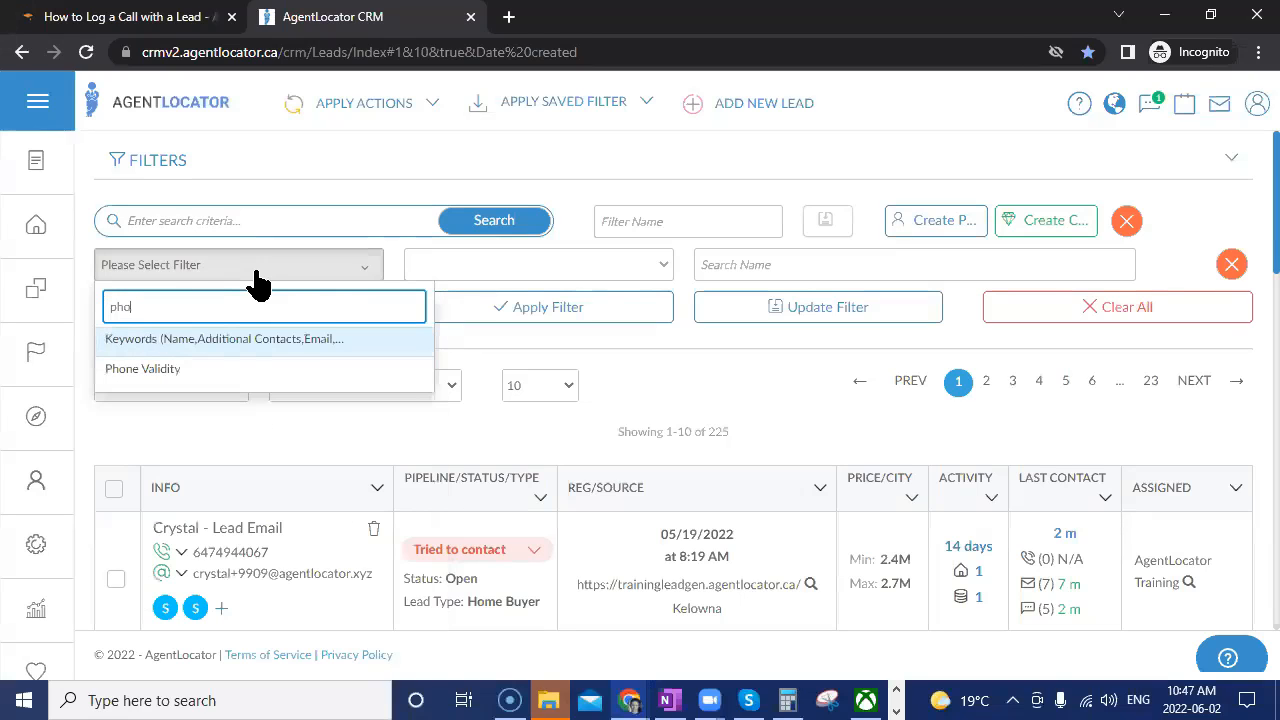
left_click(174, 376)
left_click(733, 267)
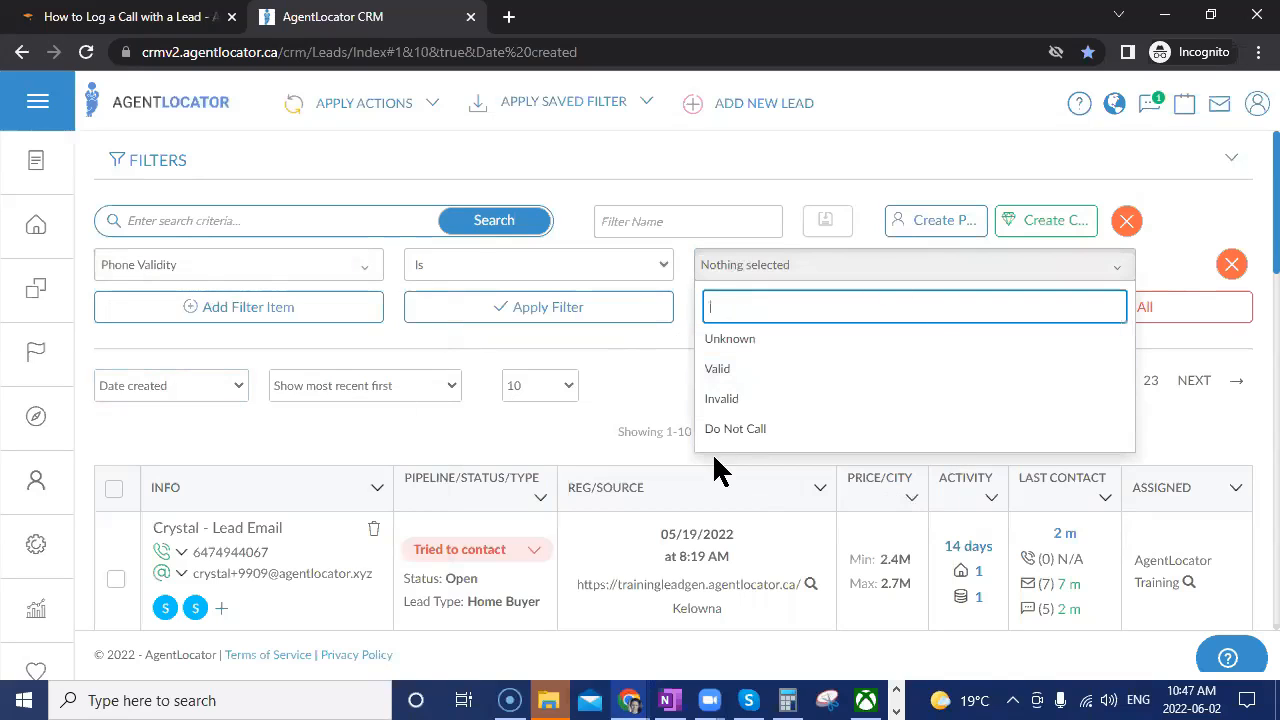
left_click(721, 398)
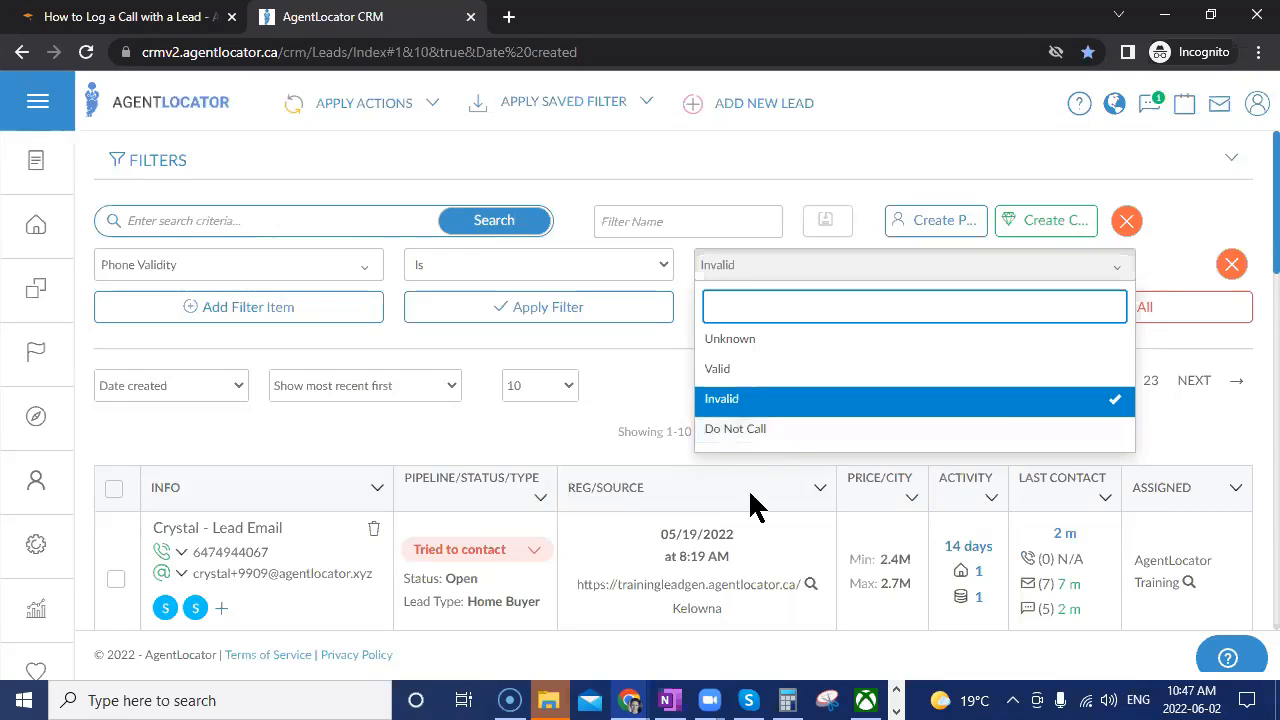
left_click(628, 410)
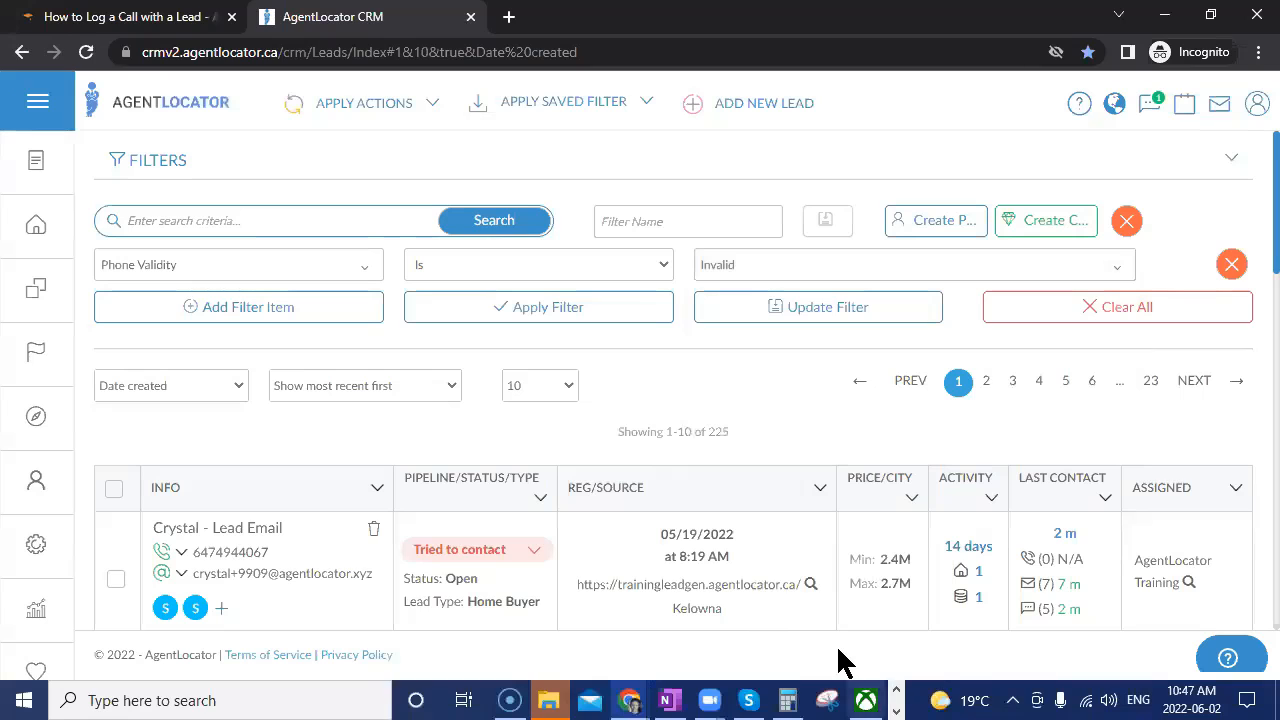
Add a second condition Email Validity Is Unknown and Valid, and apply the filter.
left_click(240, 310)
left_click(234, 309)
type("email")
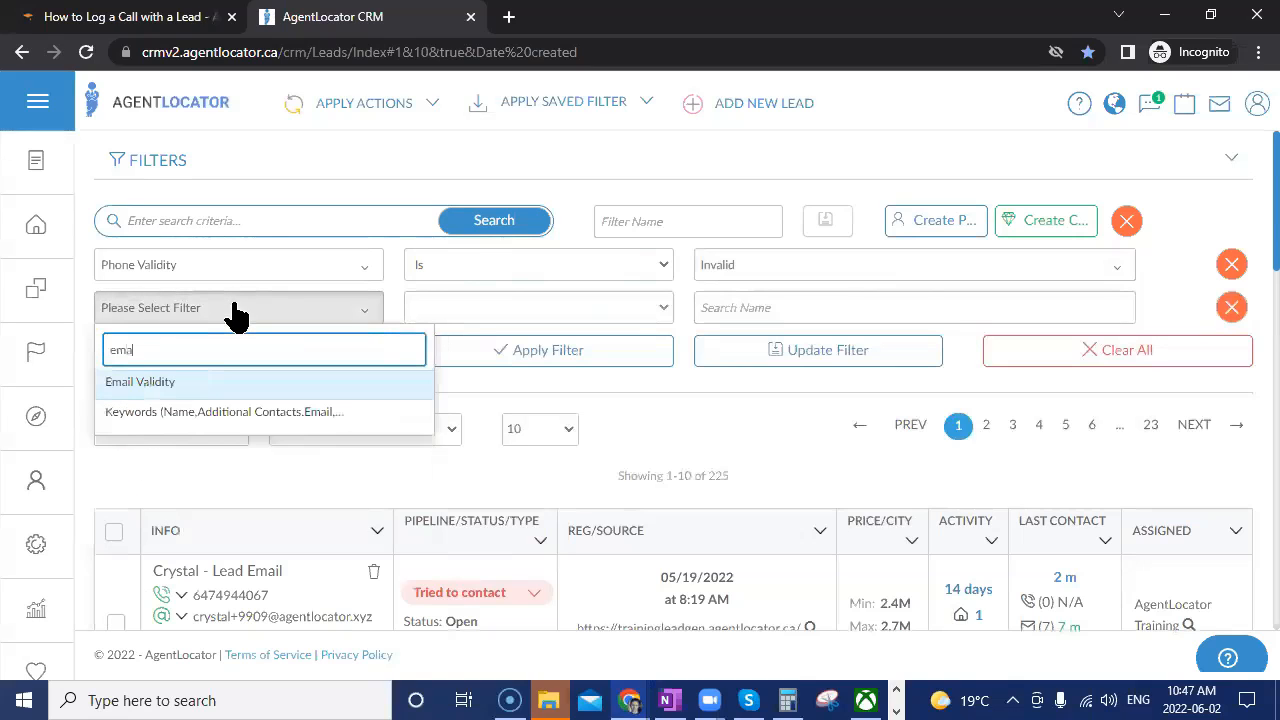
left_click(222, 378)
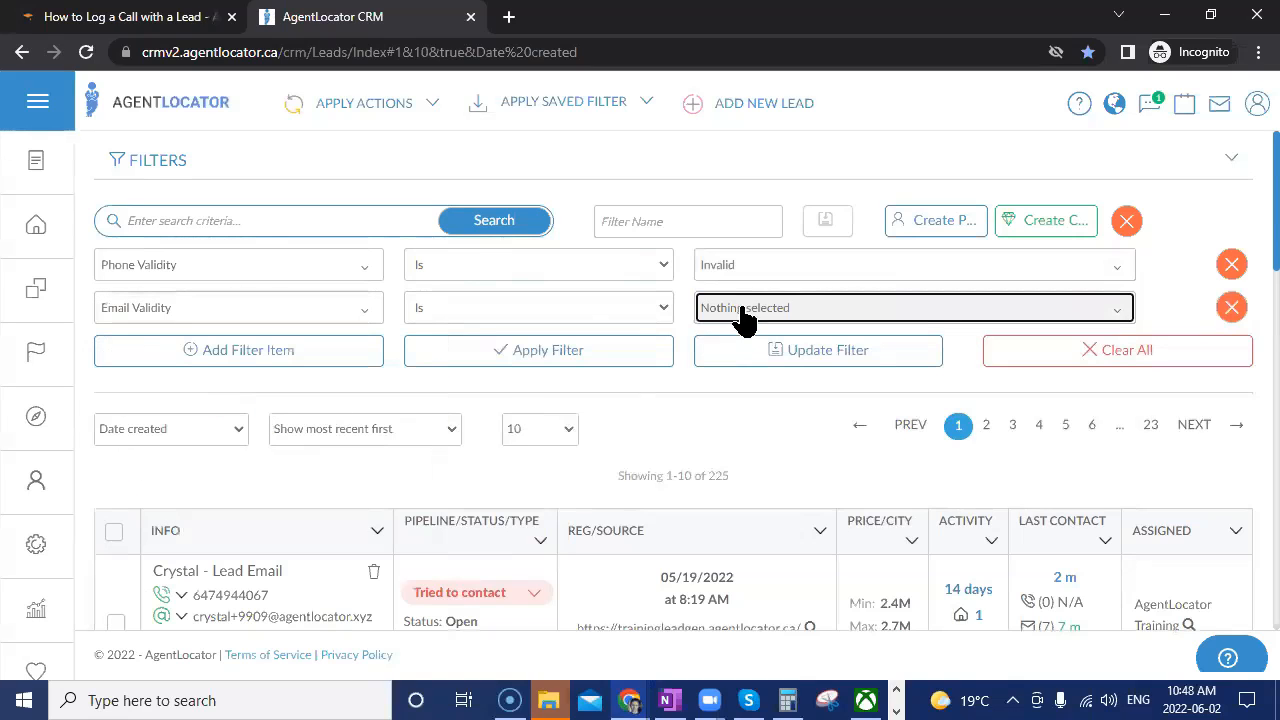
left_click(737, 318)
left_click(725, 418)
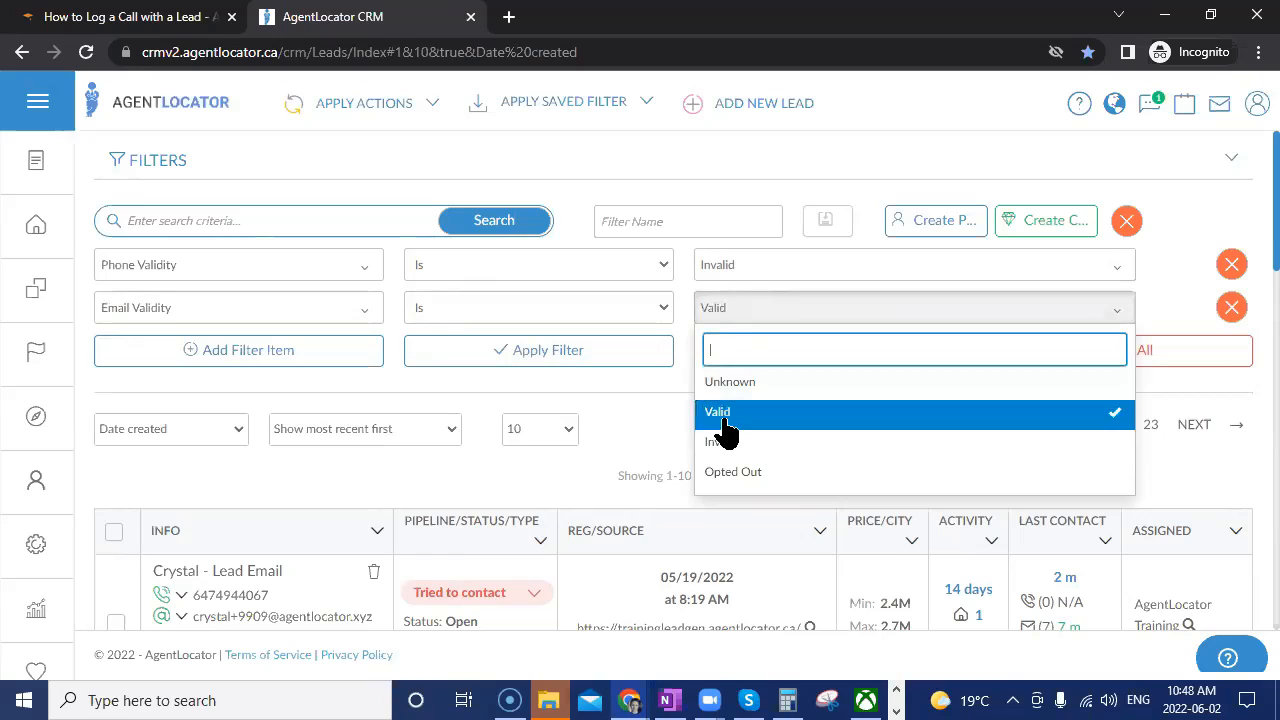
left_click(735, 381)
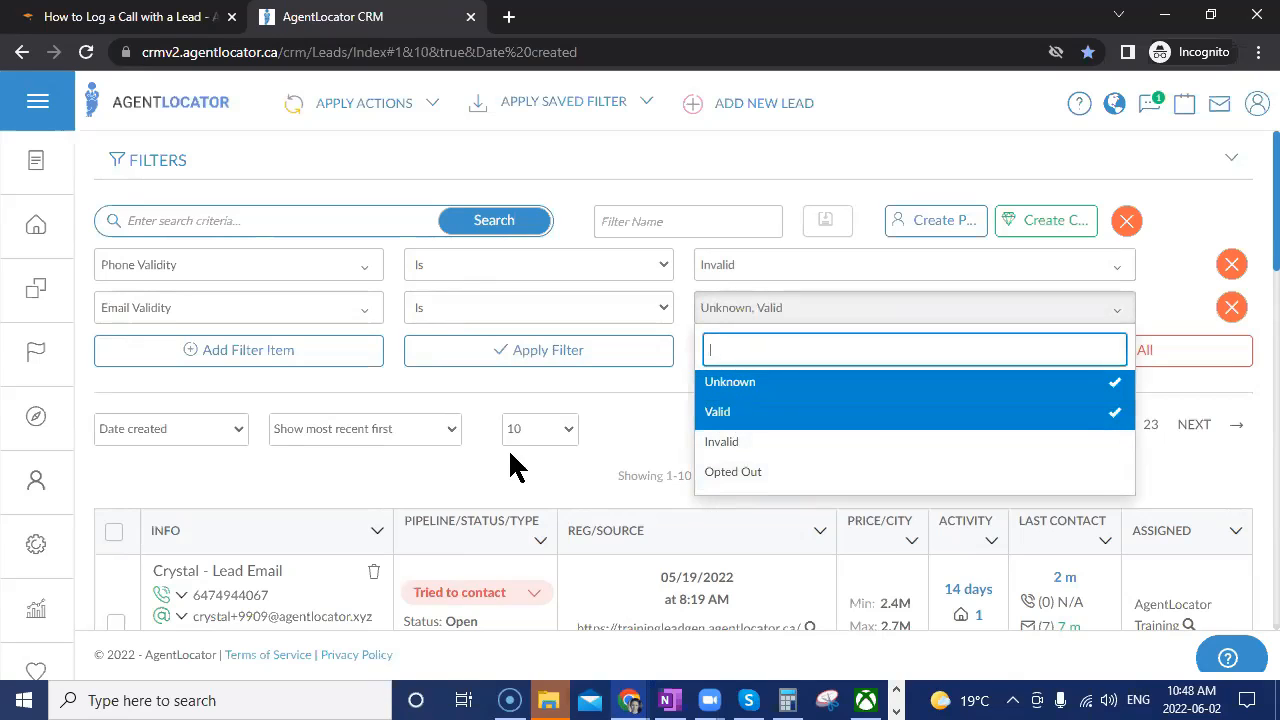
left_click(625, 395)
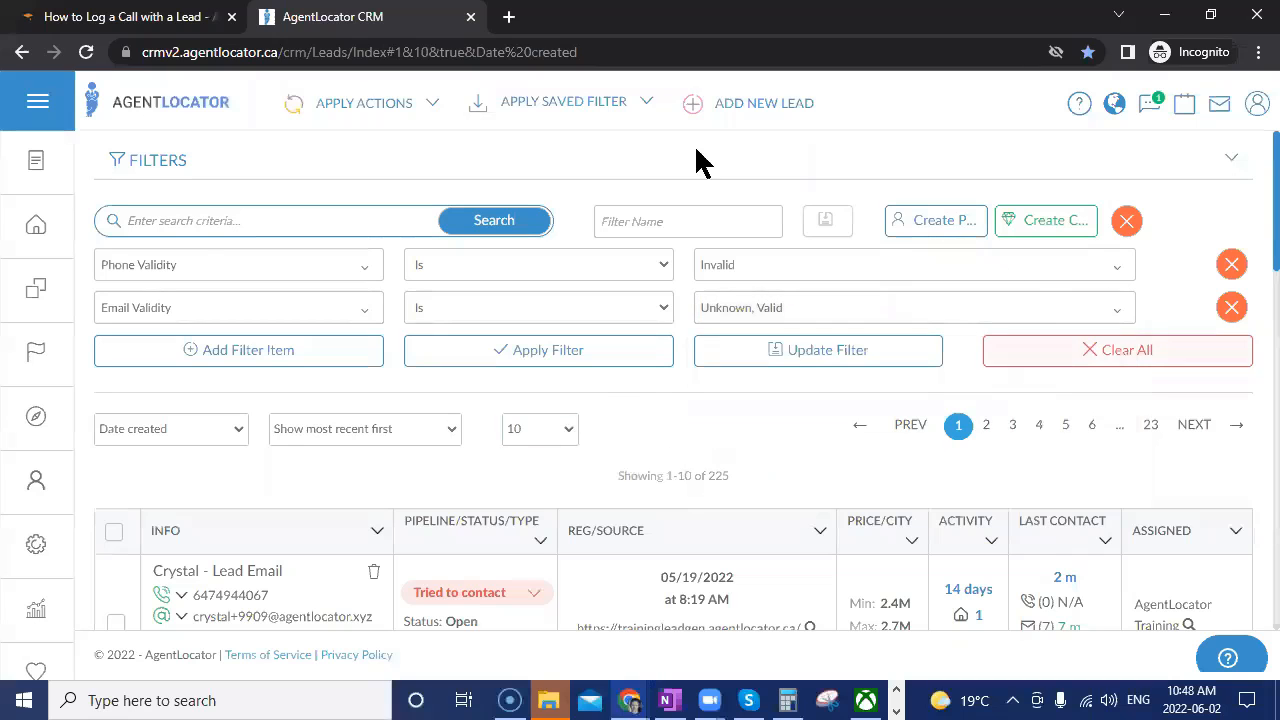
left_click(510, 356)
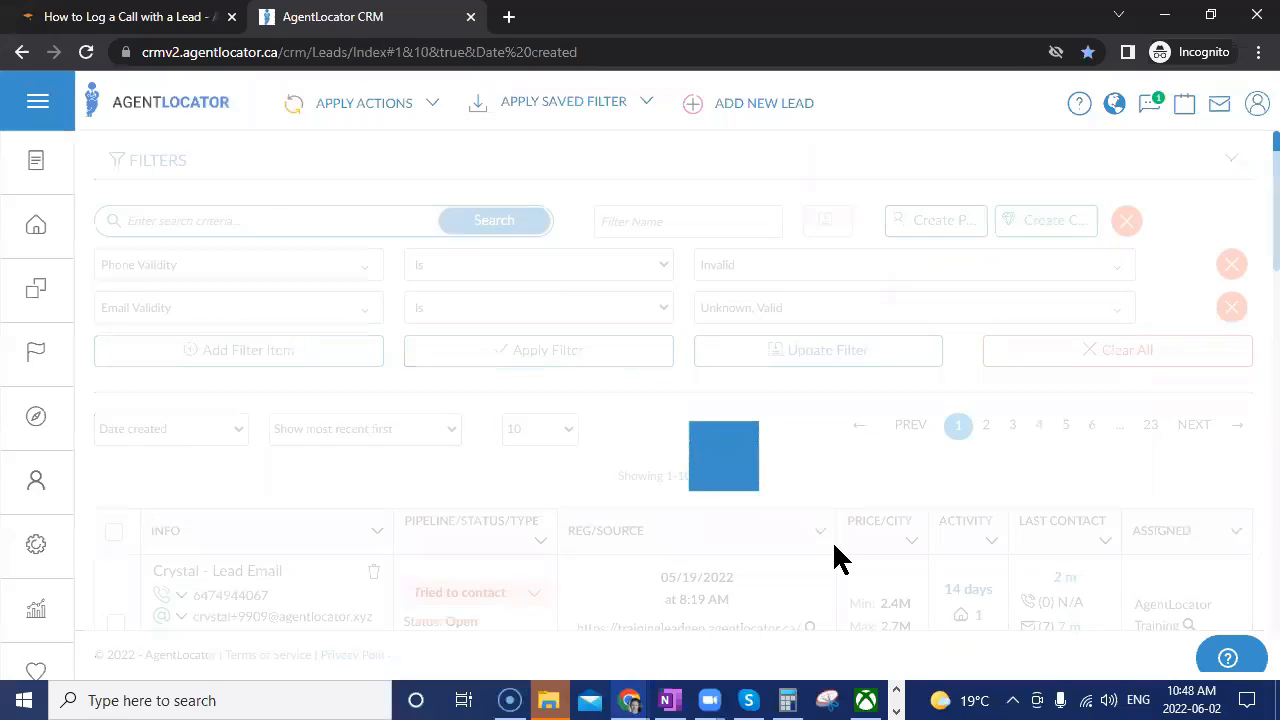
Select all 9 filtered leads, view the Apply Actions list, and add a third filter row.
scroll(810, 545, "down", 2)
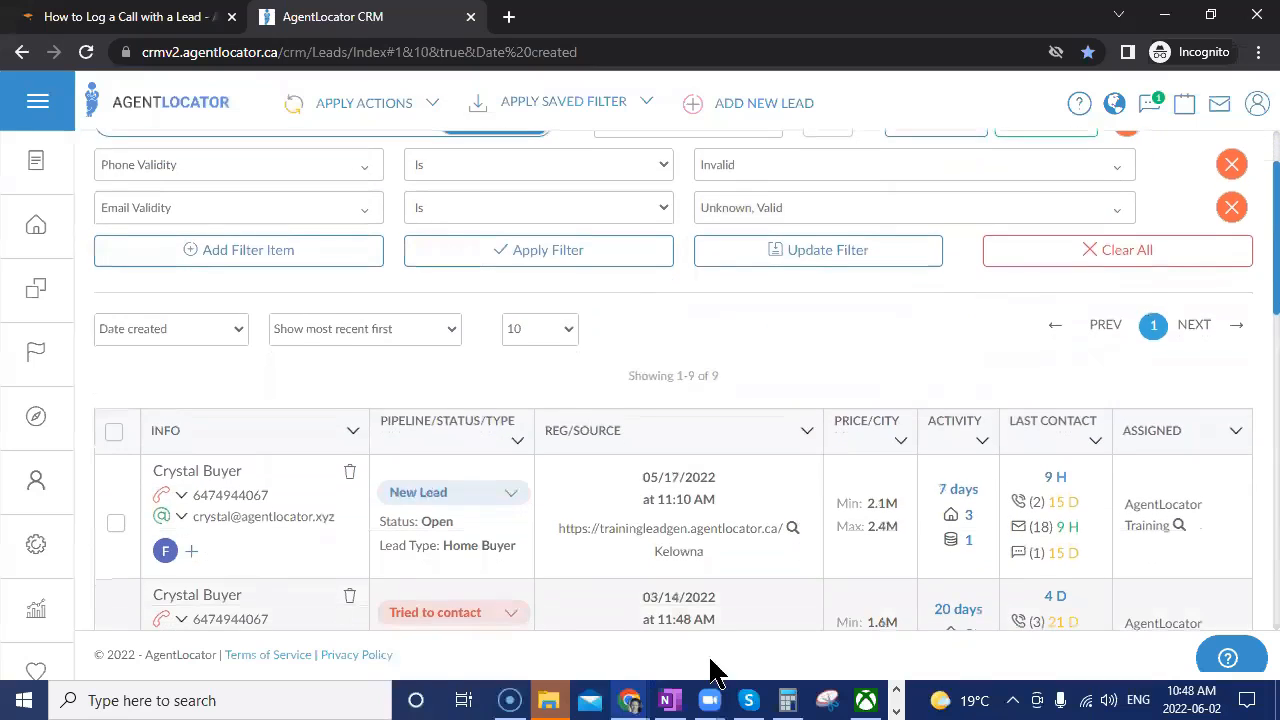
scroll(350, 578, "down", 5)
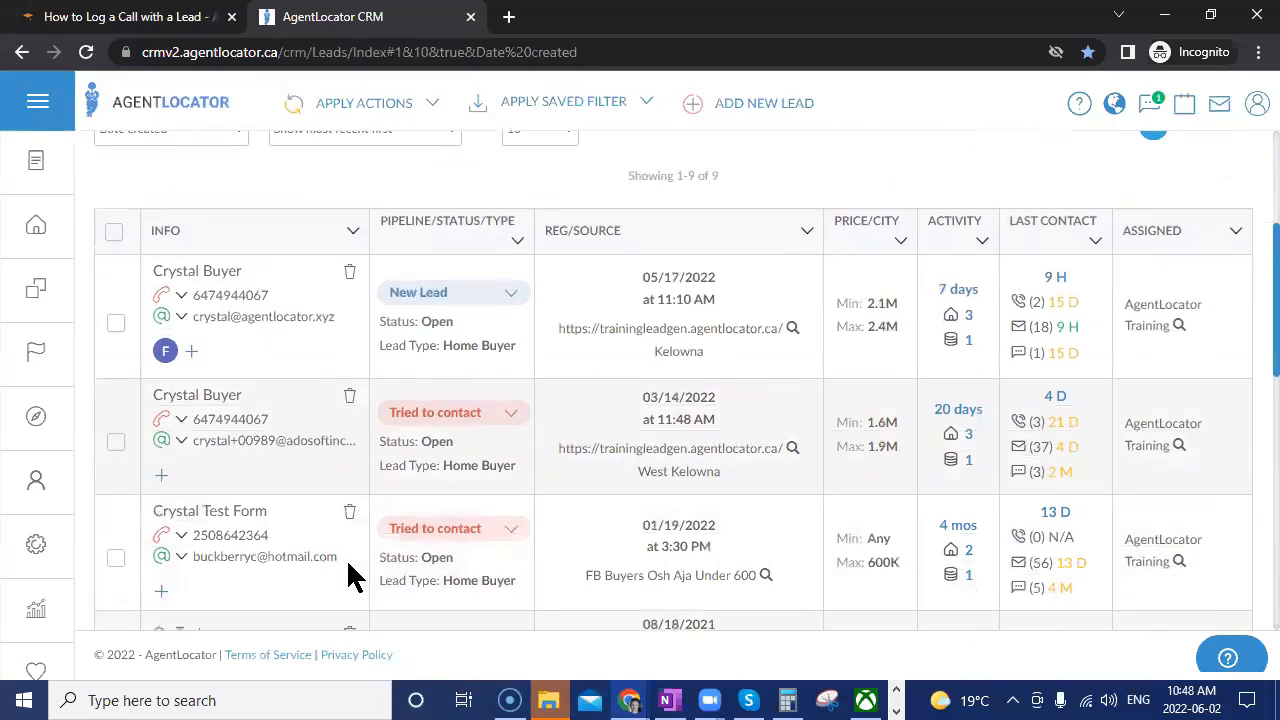
scroll(350, 578, "down", 3)
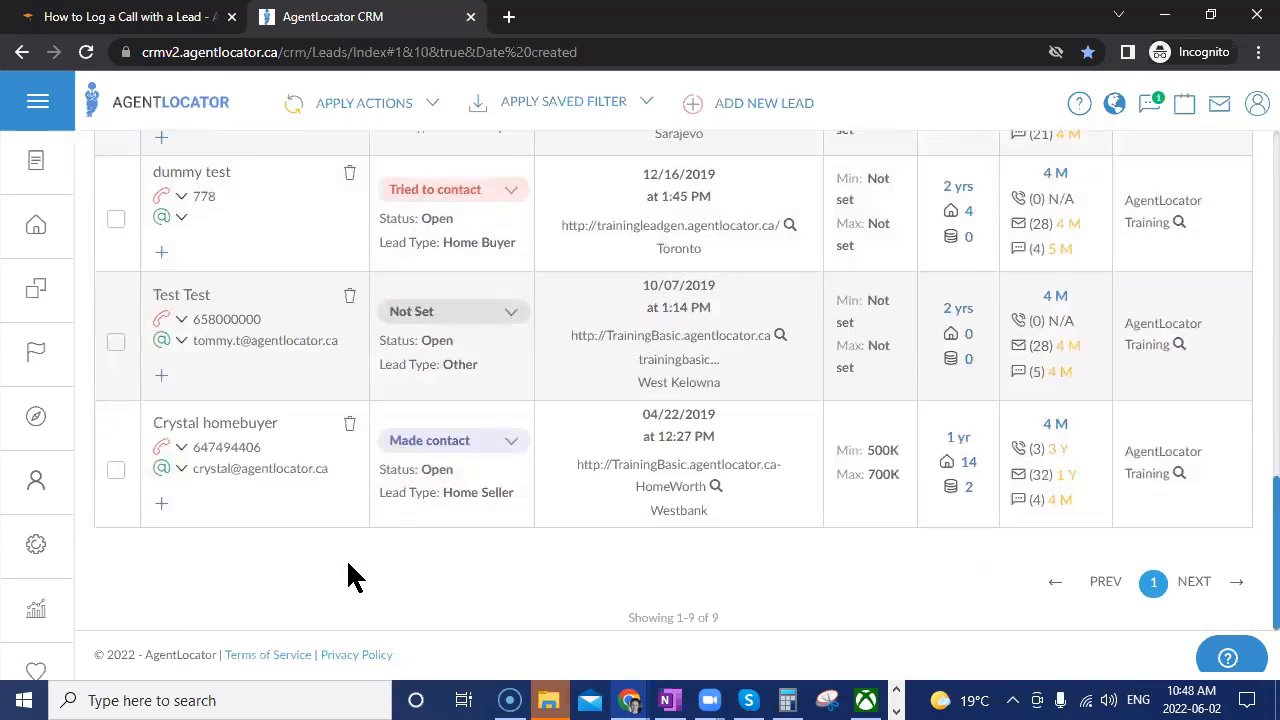
scroll(350, 578, "up", 10)
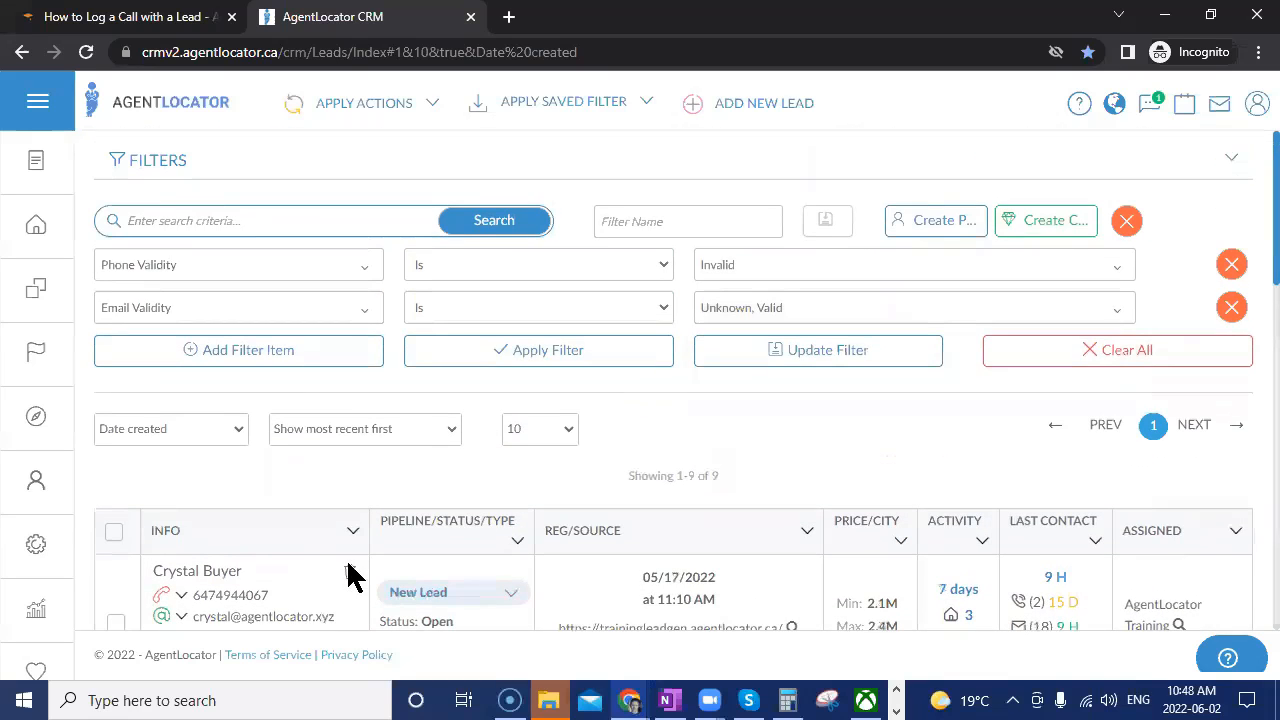
left_click(113, 532)
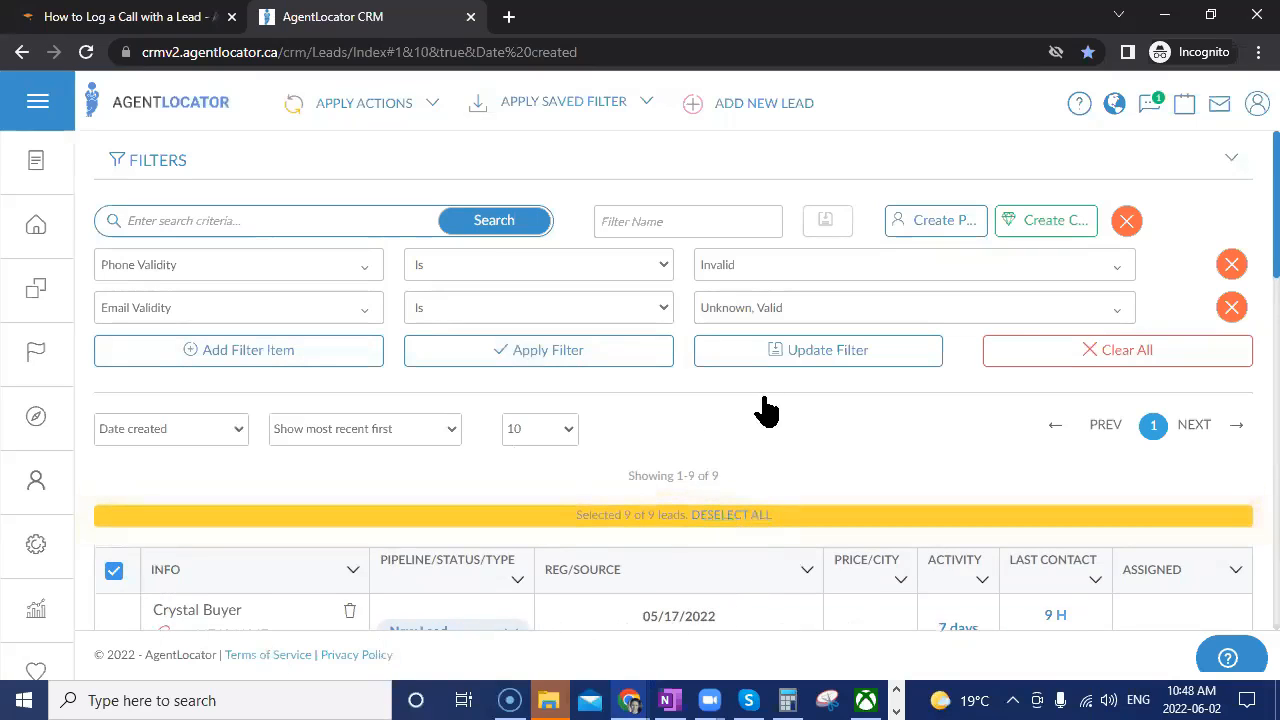
left_click(437, 108)
left_click(231, 353)
Set the new condition to Campaigns 'Has none selected' Bad Number Campaign.
left_click(229, 355)
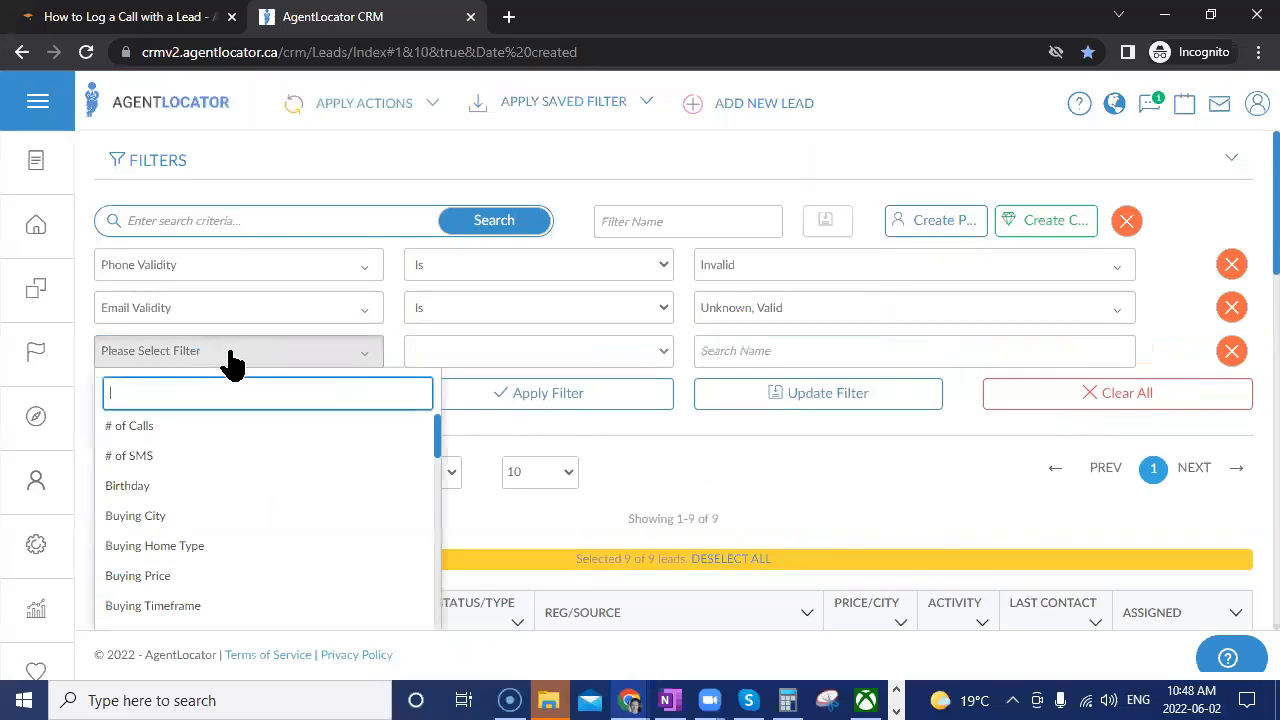
type("ca")
left_click(194, 492)
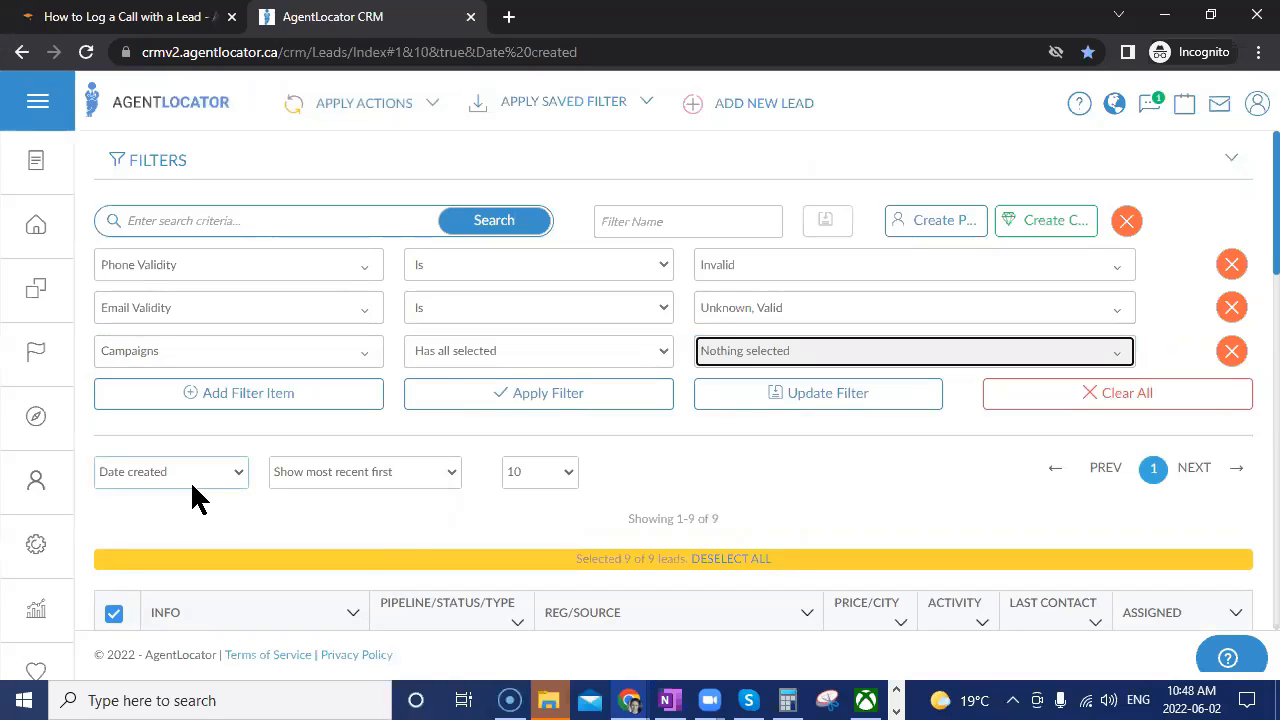
left_click(497, 352)
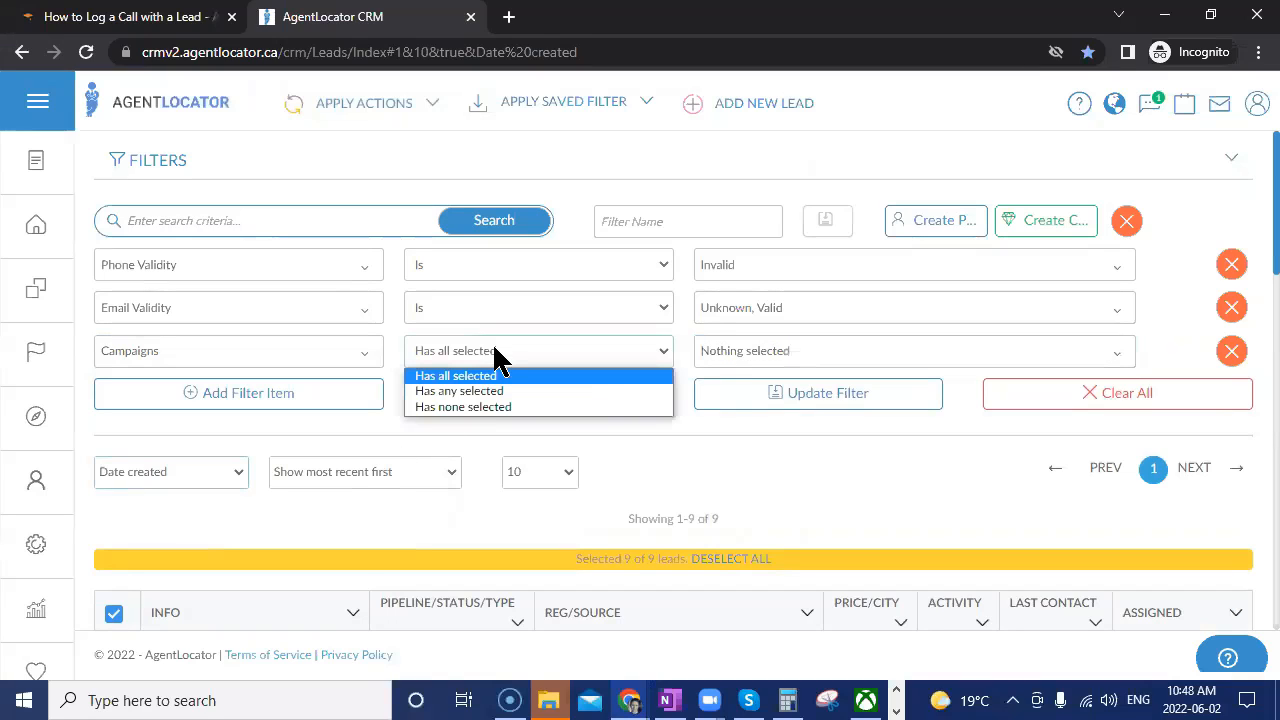
left_click(481, 407)
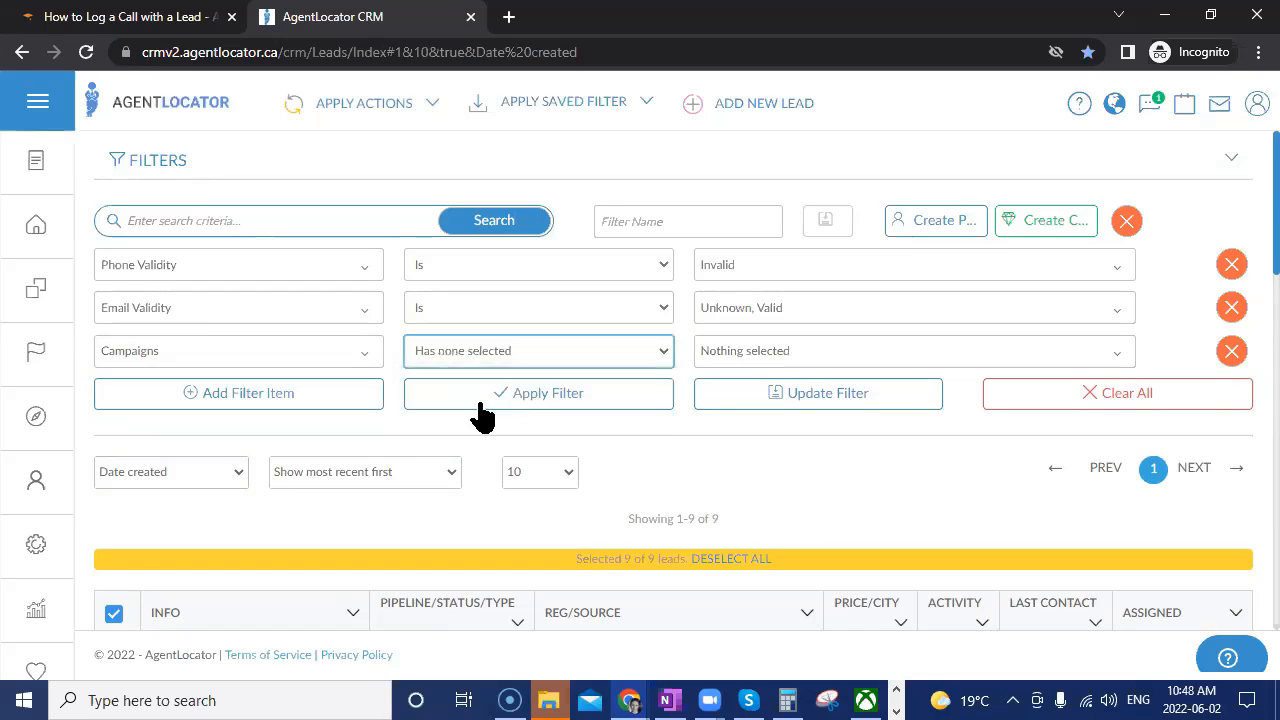
left_click(741, 364)
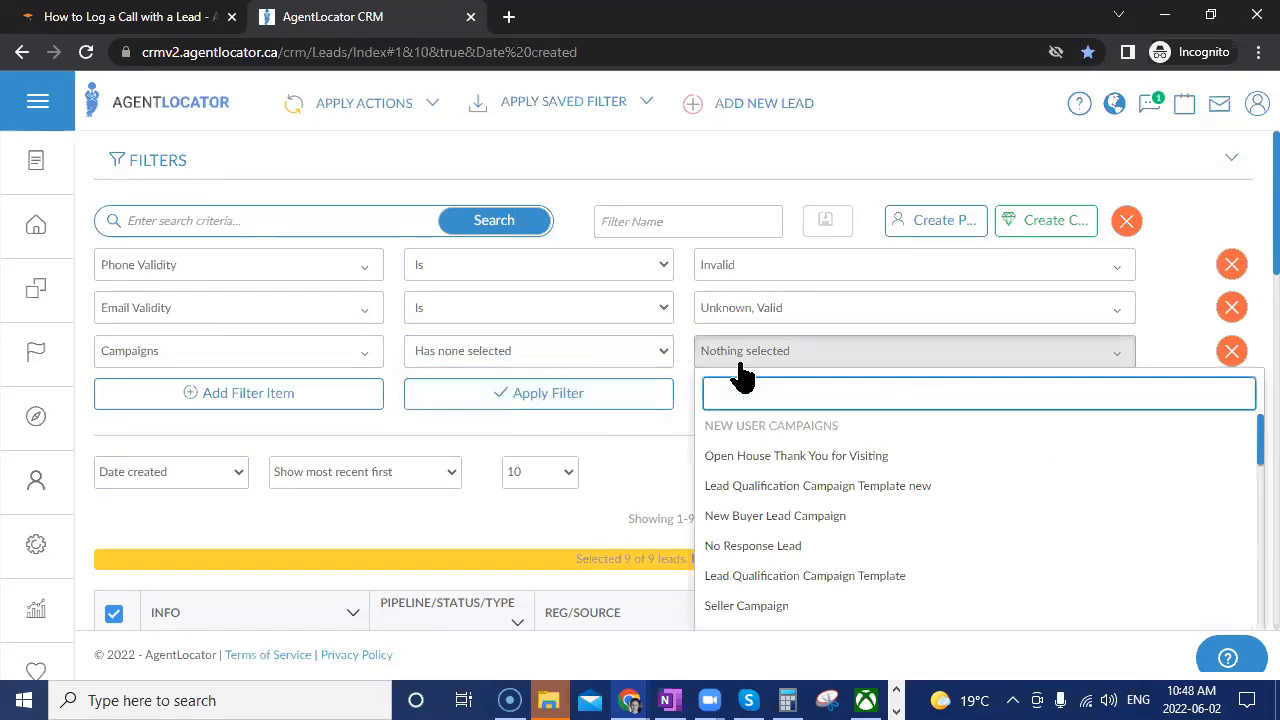
type("bad")
left_click(730, 432)
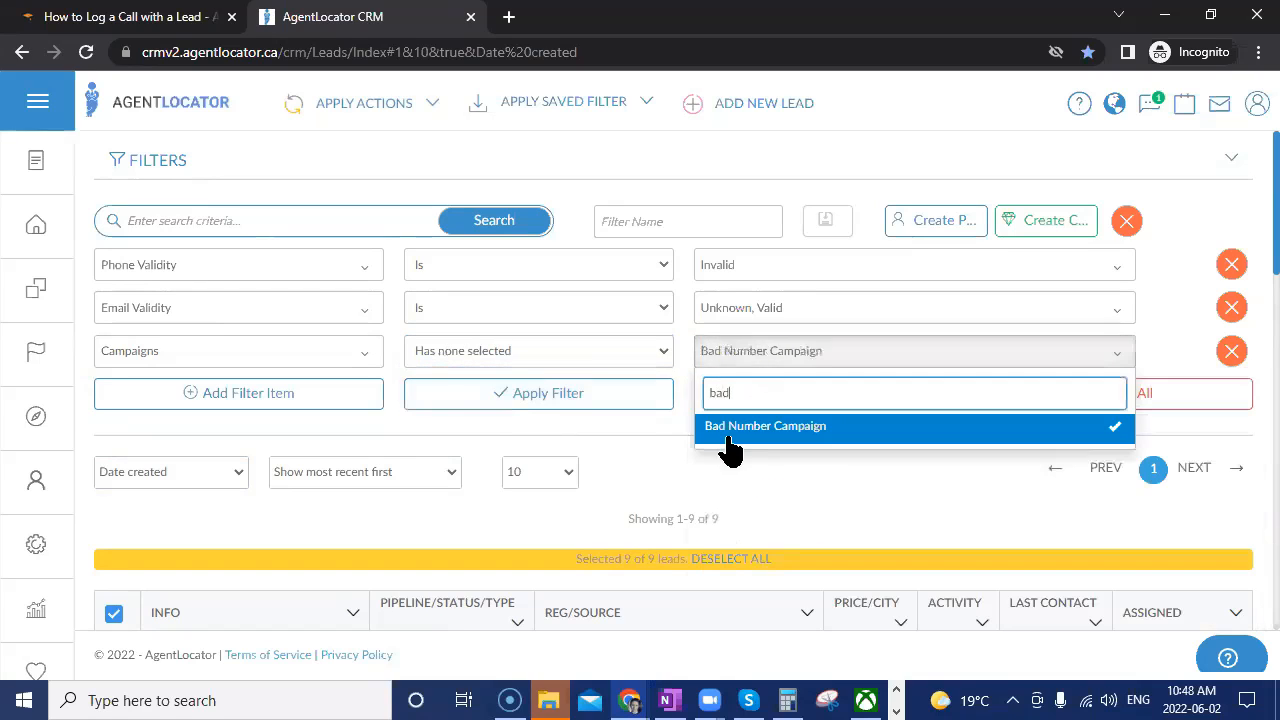
left_click(644, 440)
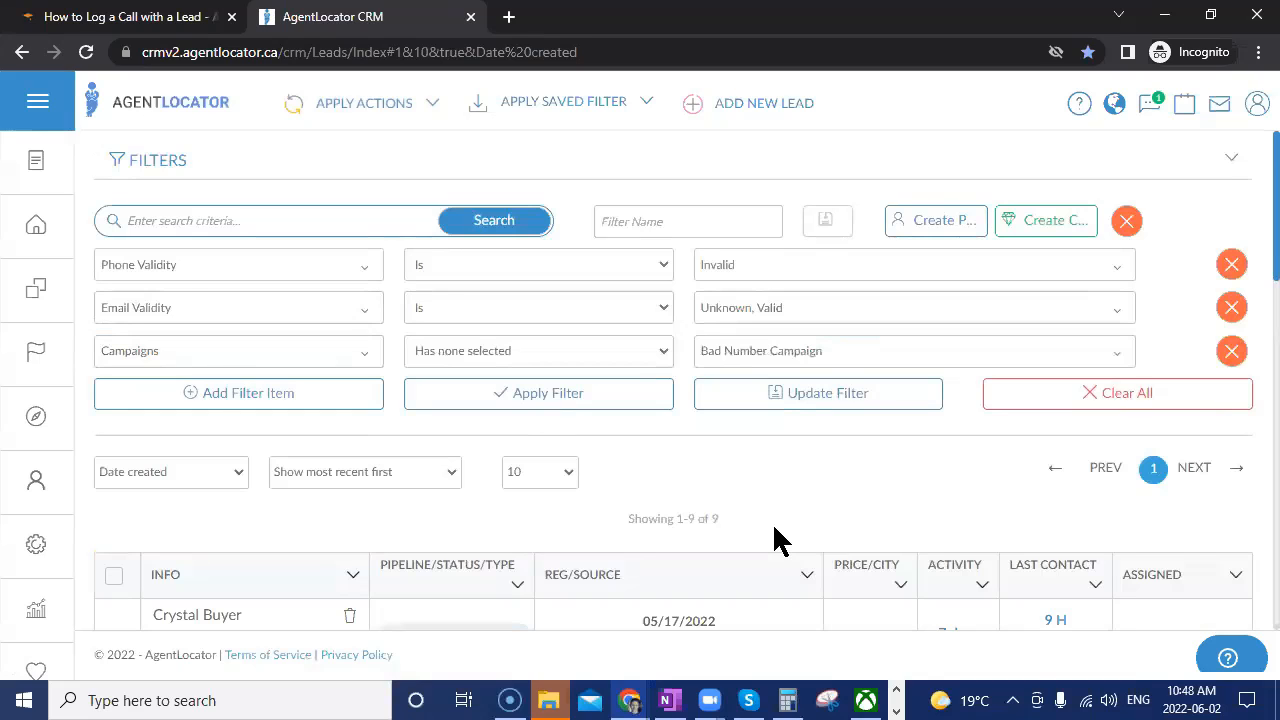
scroll(663, 475, "down", 1)
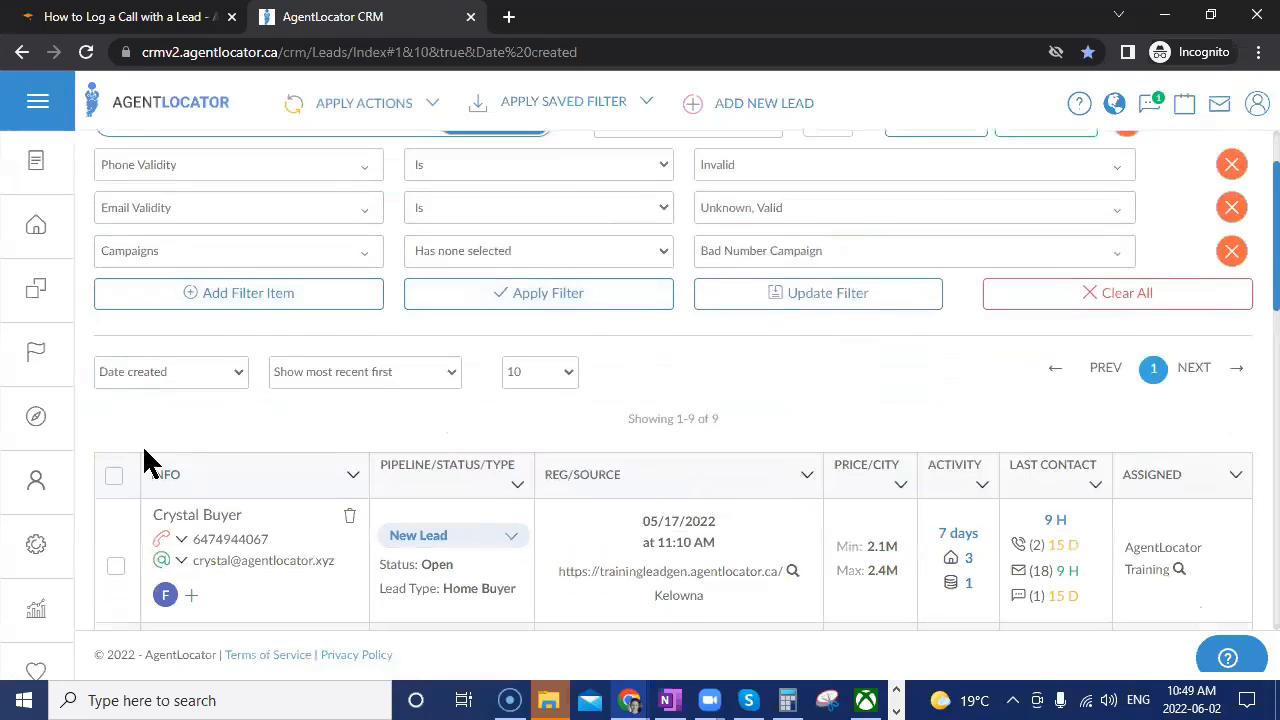
Bulk-assign the Bad Number Campaign e-campaign to all 9 selected leads and confirm.
left_click(113, 476)
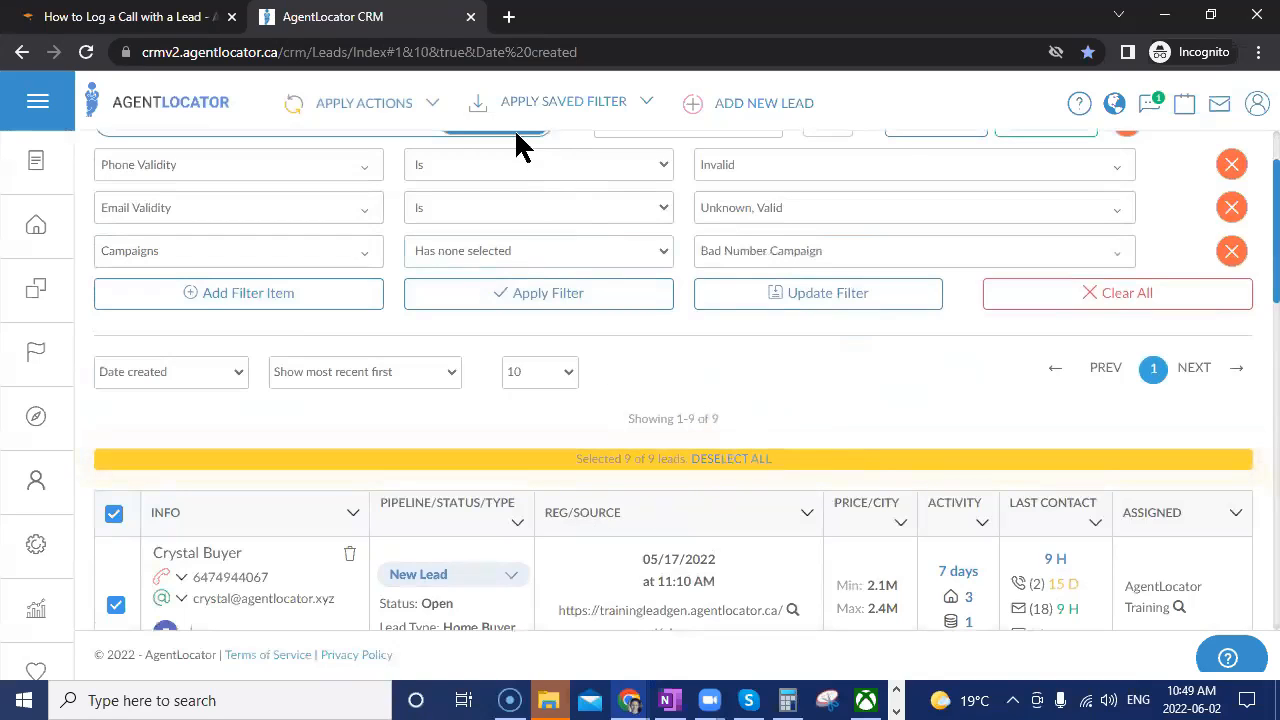
left_click(400, 106)
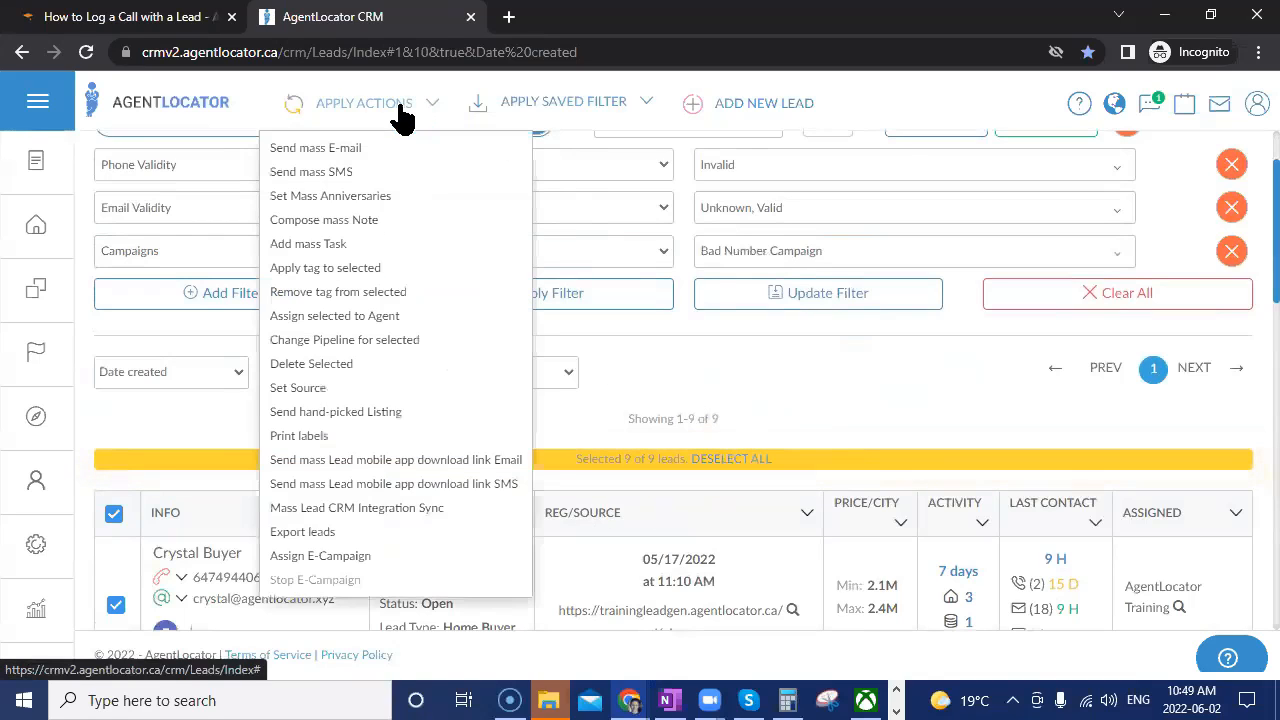
left_click(337, 553)
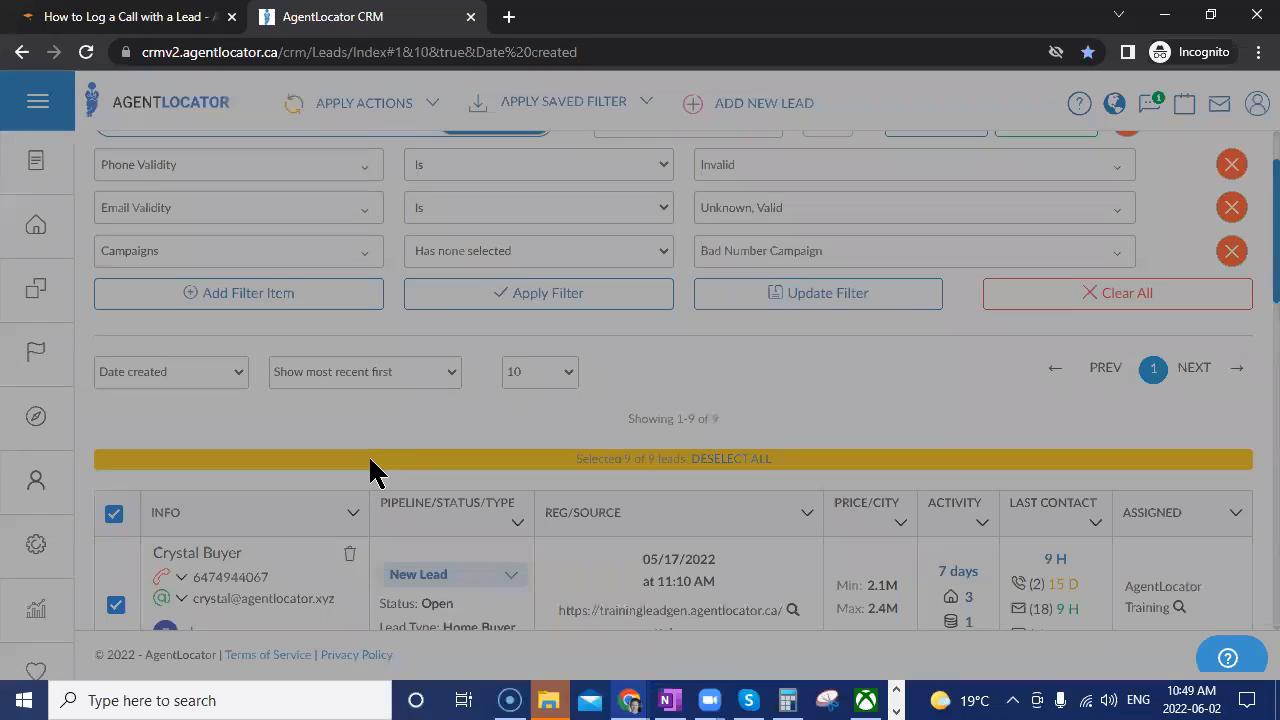
left_click(432, 210)
type("bad")
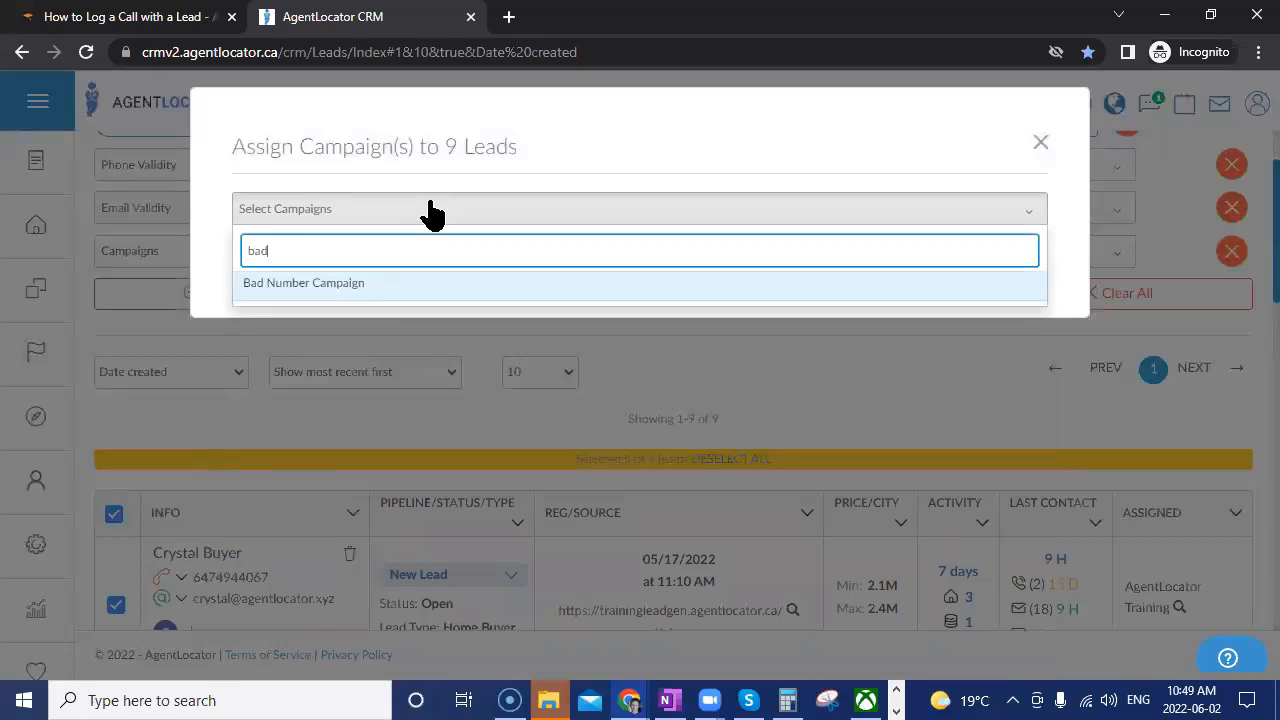
left_click(351, 290)
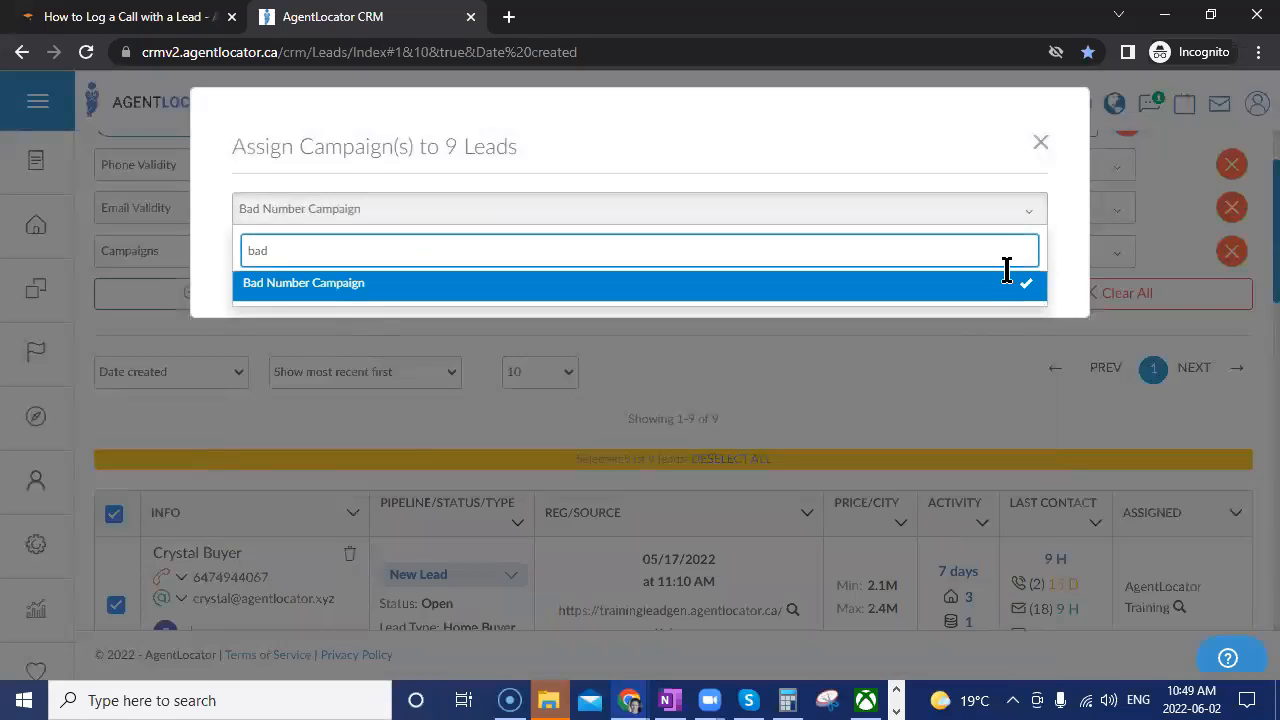
left_click(1060, 247)
left_click(990, 282)
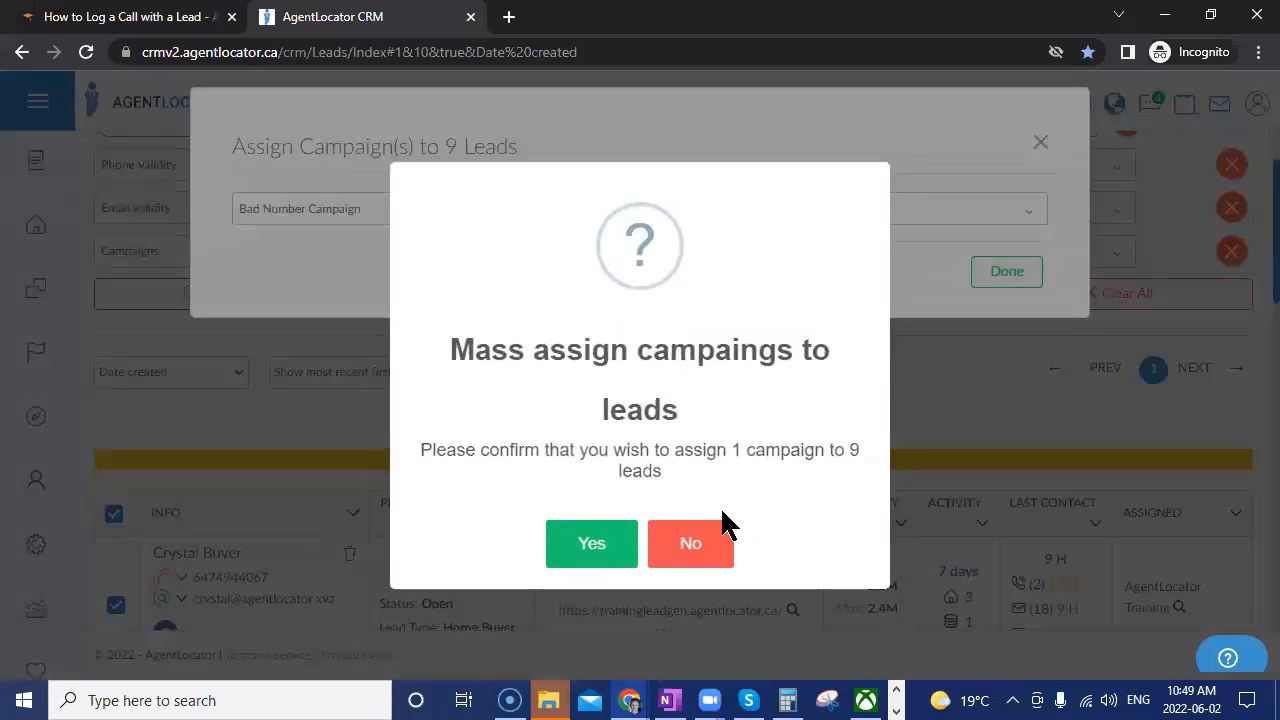
left_click(632, 563)
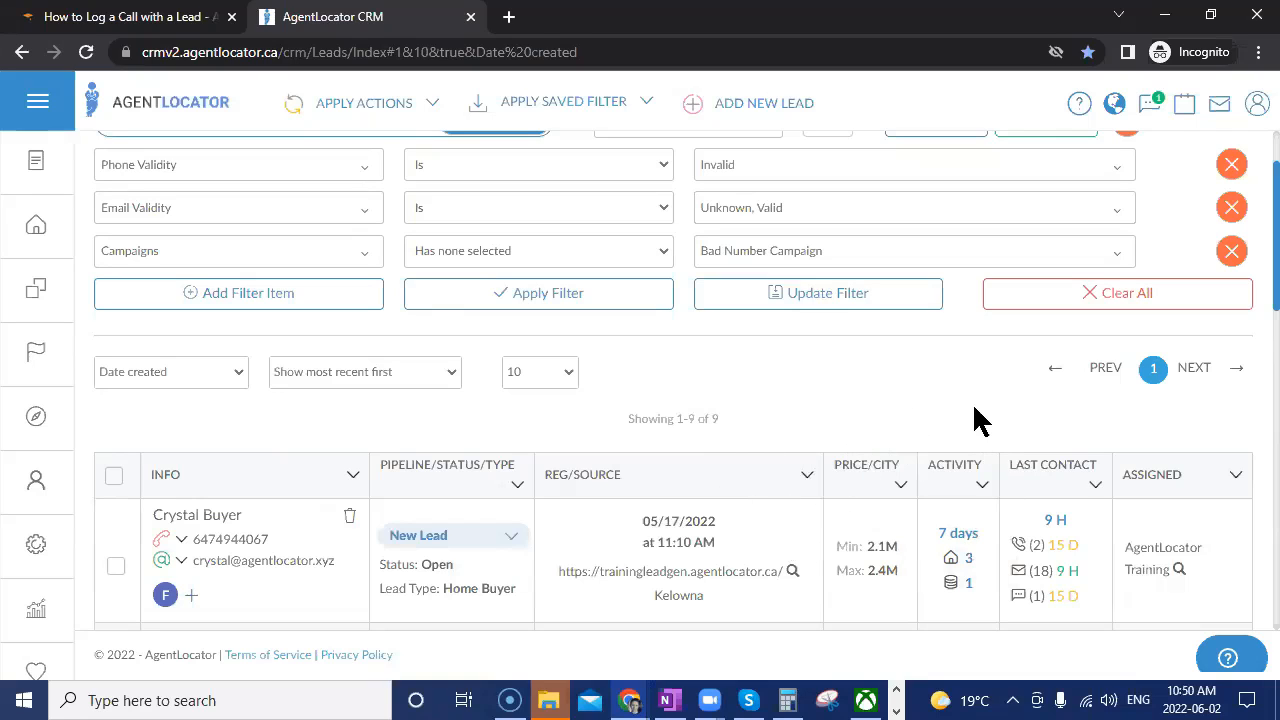
Clear all filters to list 225 leads, and set the newest lead's pipeline to Non-responsive.
left_click(1117, 293)
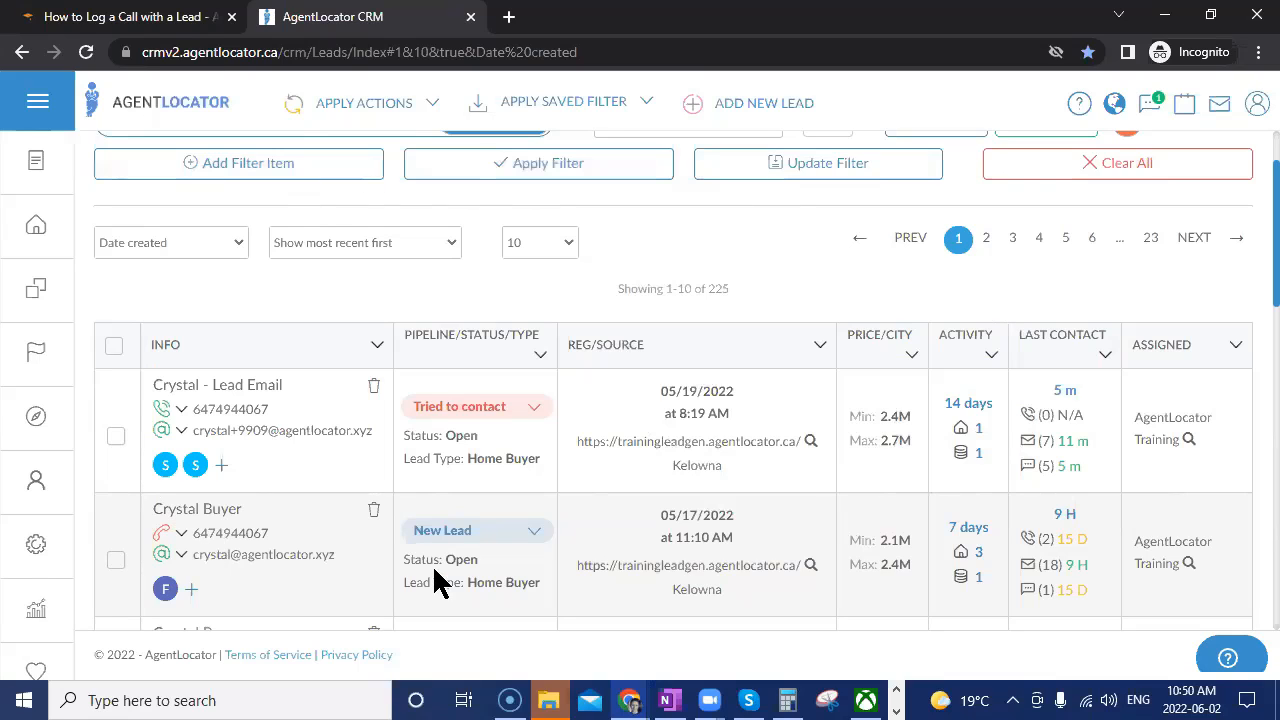
left_click(497, 428)
scroll(554, 415, "down", 3)
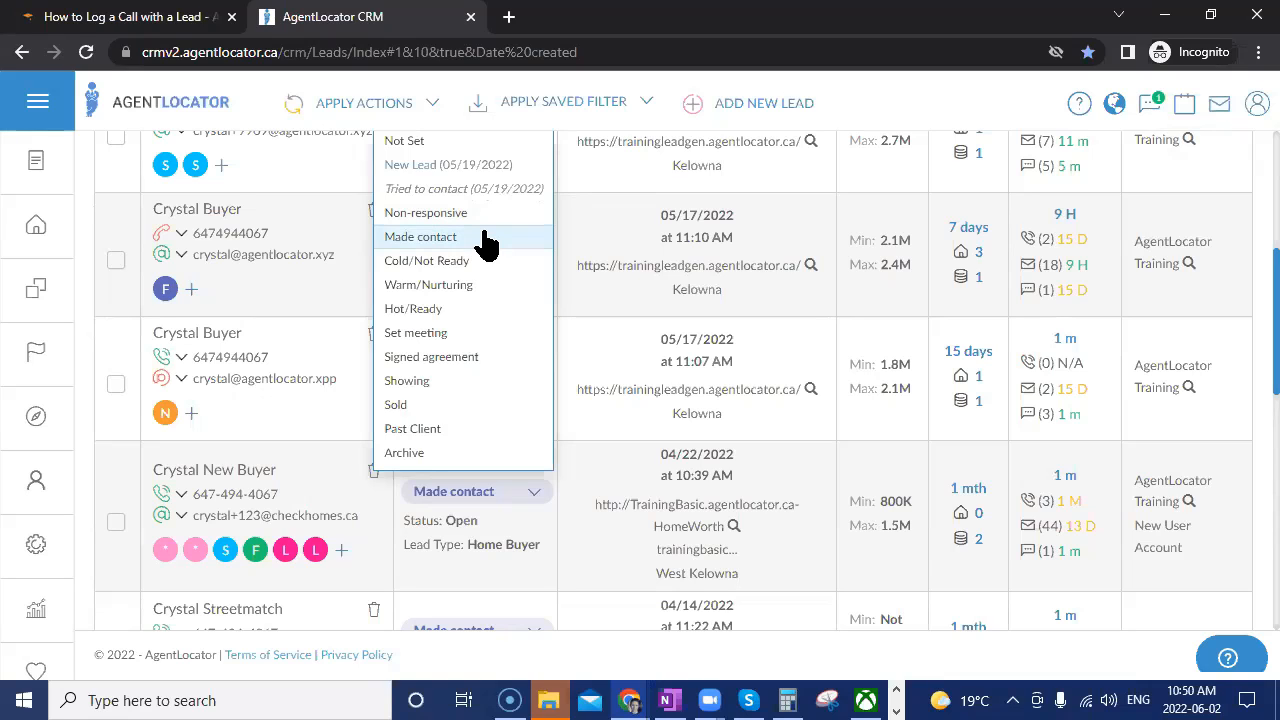
scroll(572, 329, "up", 3)
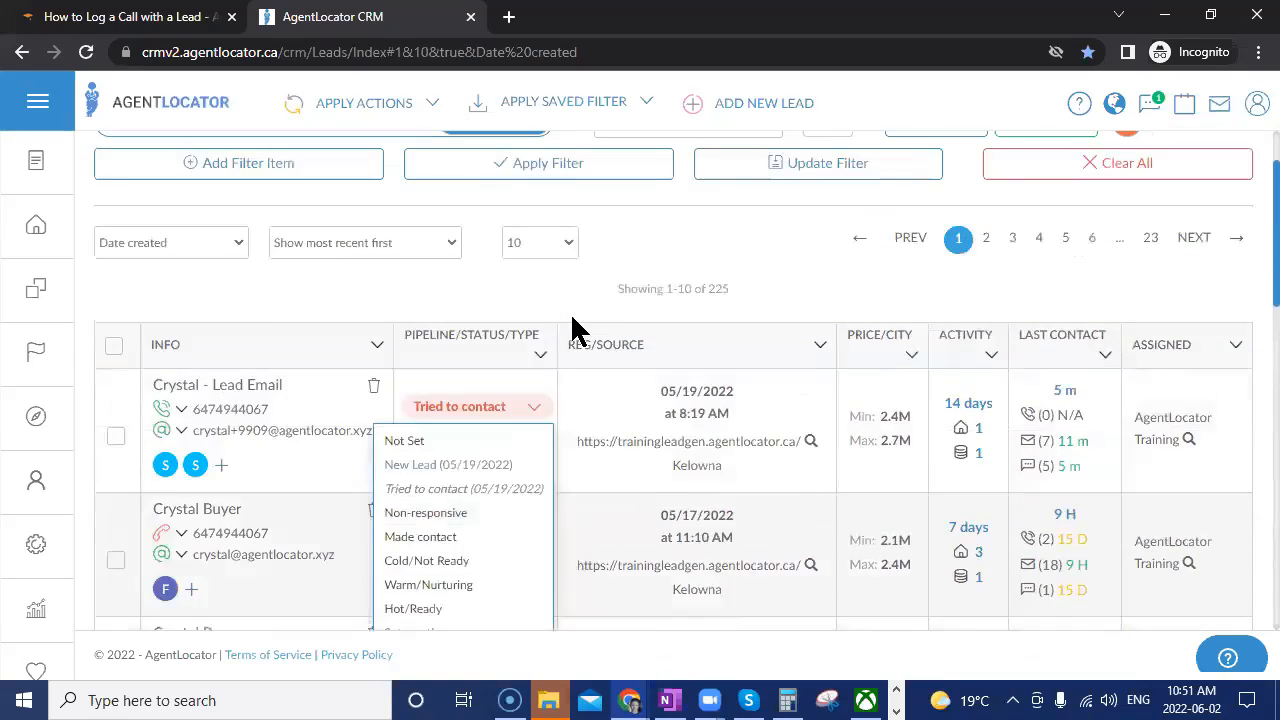
scroll(600, 330, "up", 1)
scroll(590, 395, "down", 1)
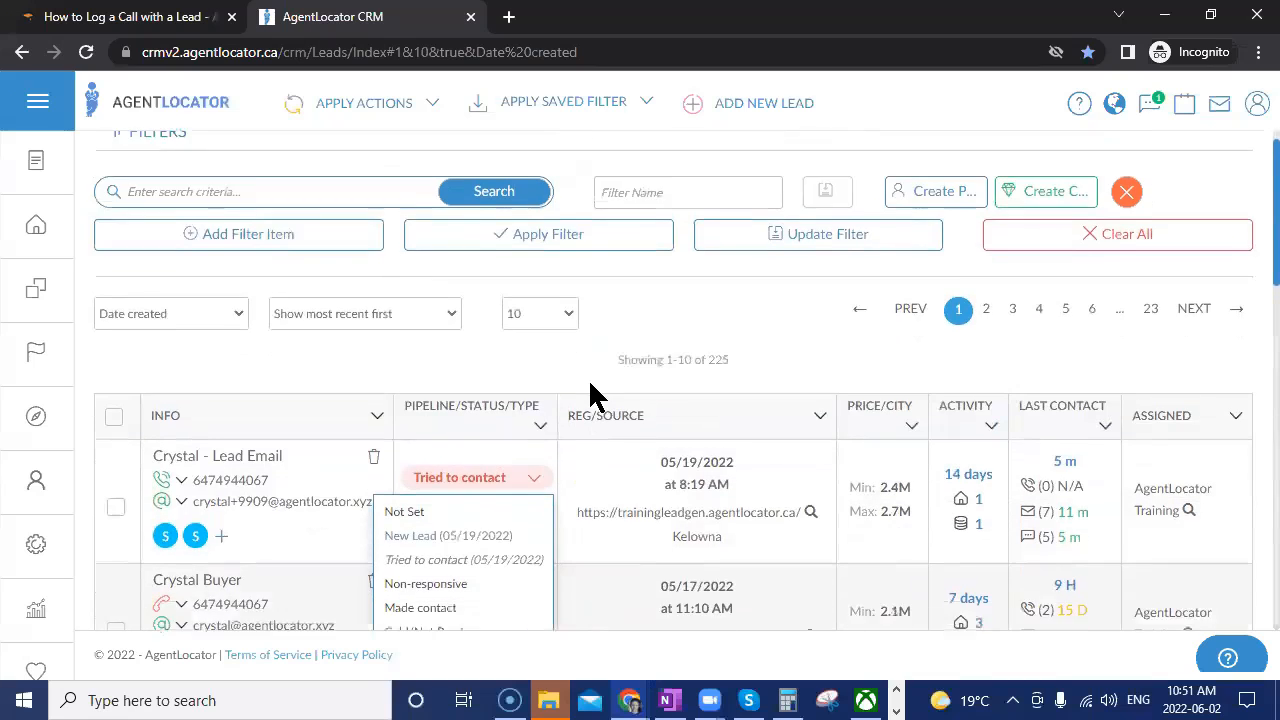
scroll(590, 385, "down", 2)
left_click(569, 611)
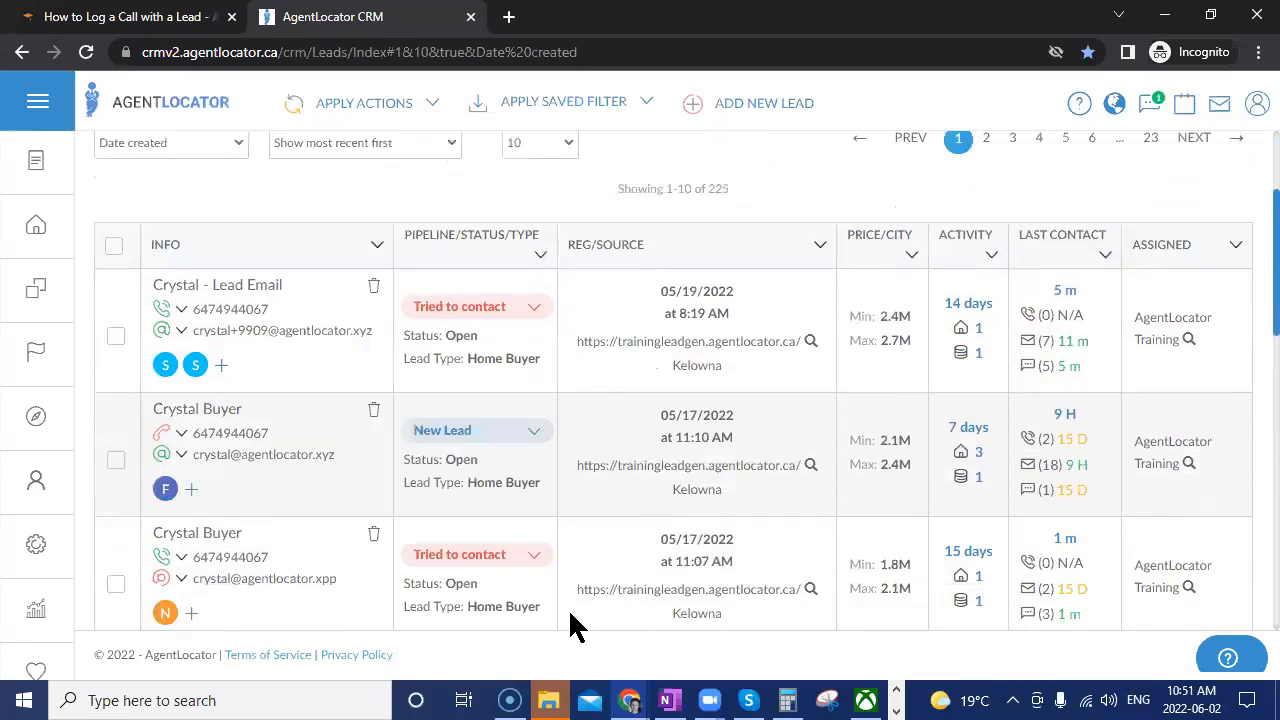
scroll(611, 449, "up", 2)
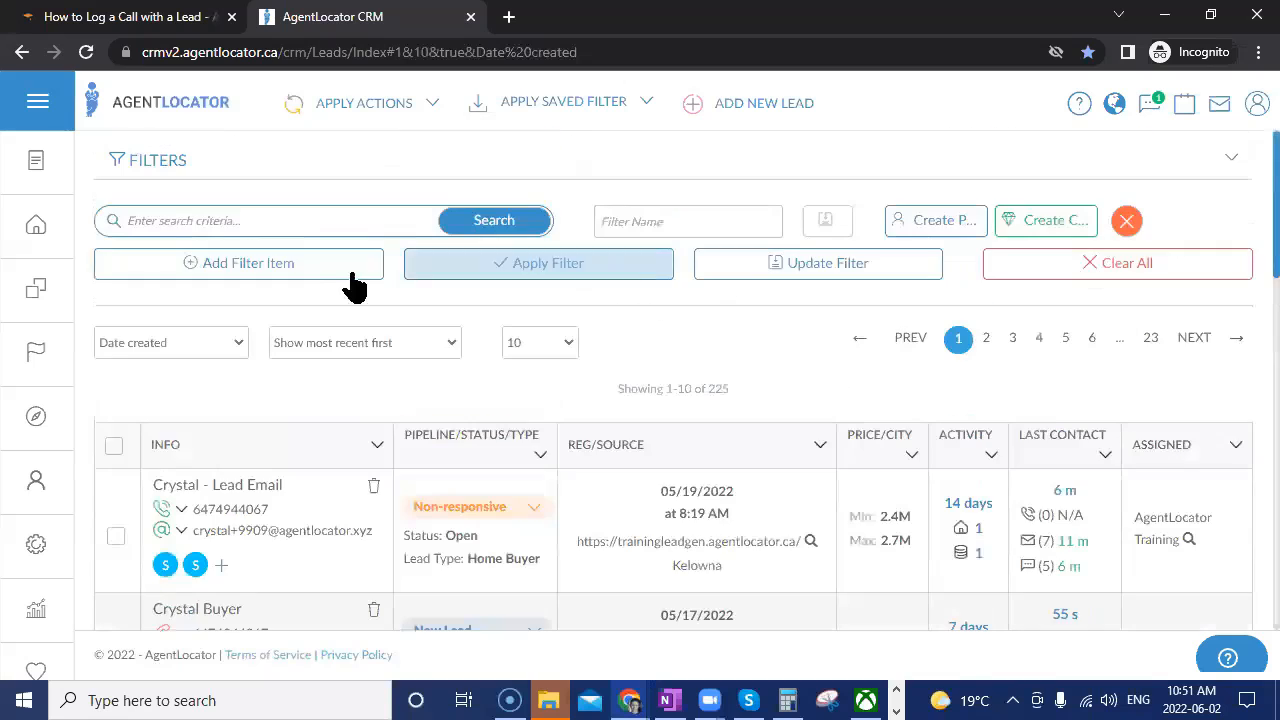
left_click(352, 272)
left_click(238, 264)
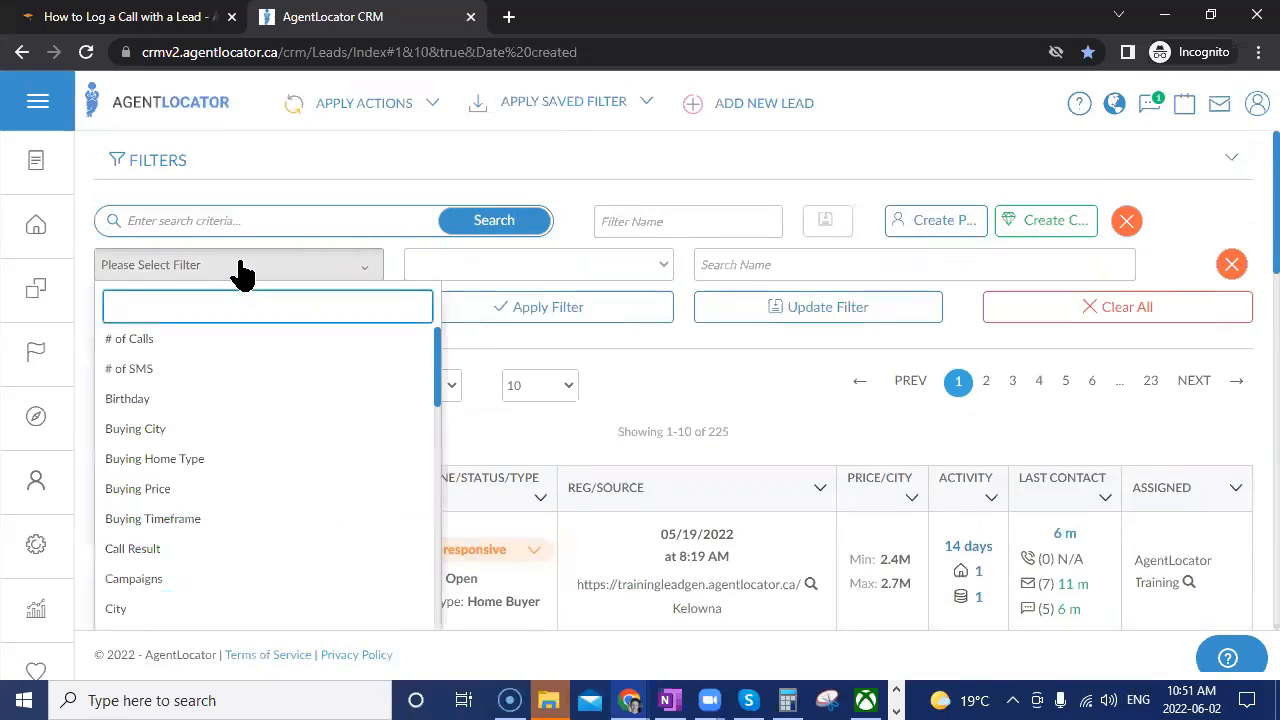
type("pip")
left_click(257, 340)
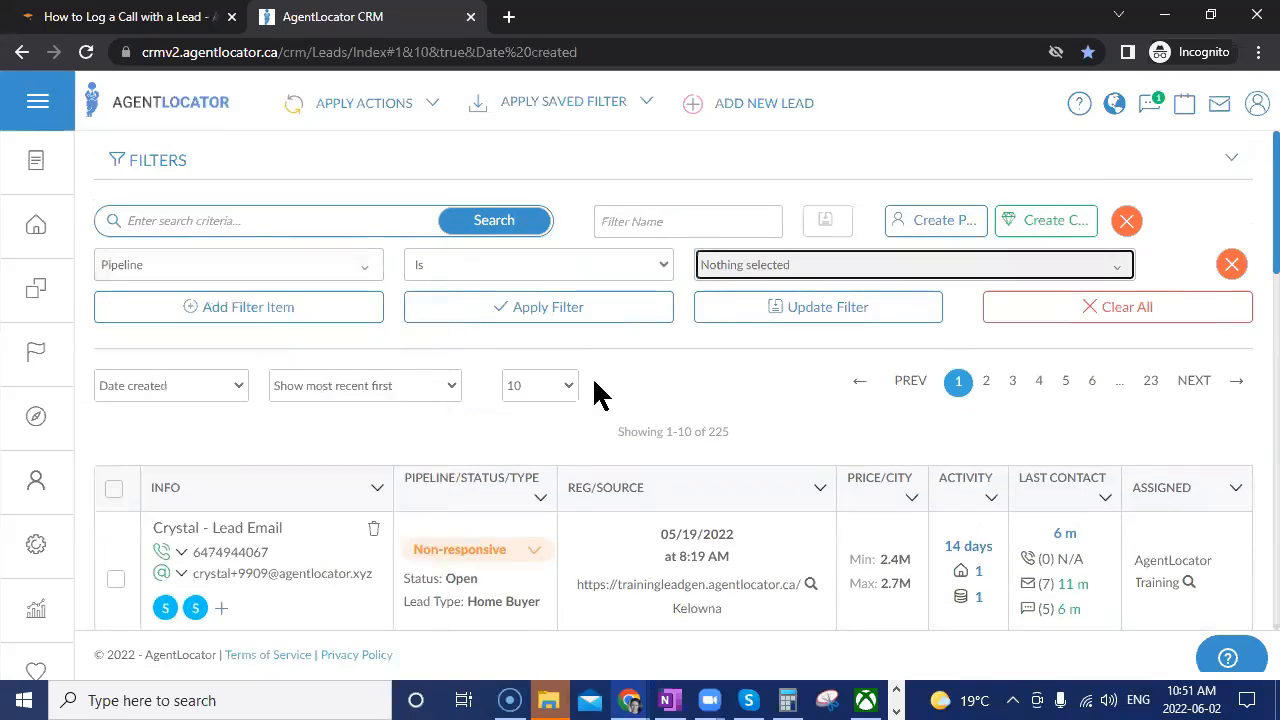
left_click(760, 268)
left_click(800, 430)
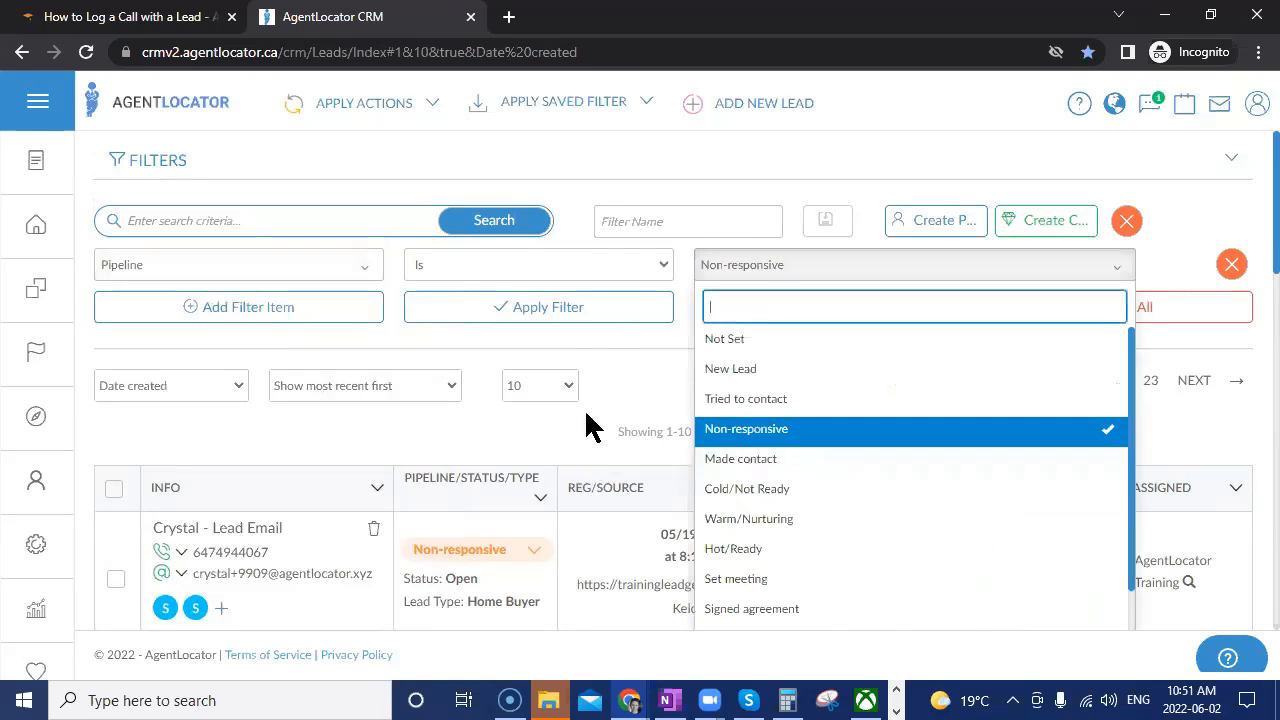
left_click(592, 316)
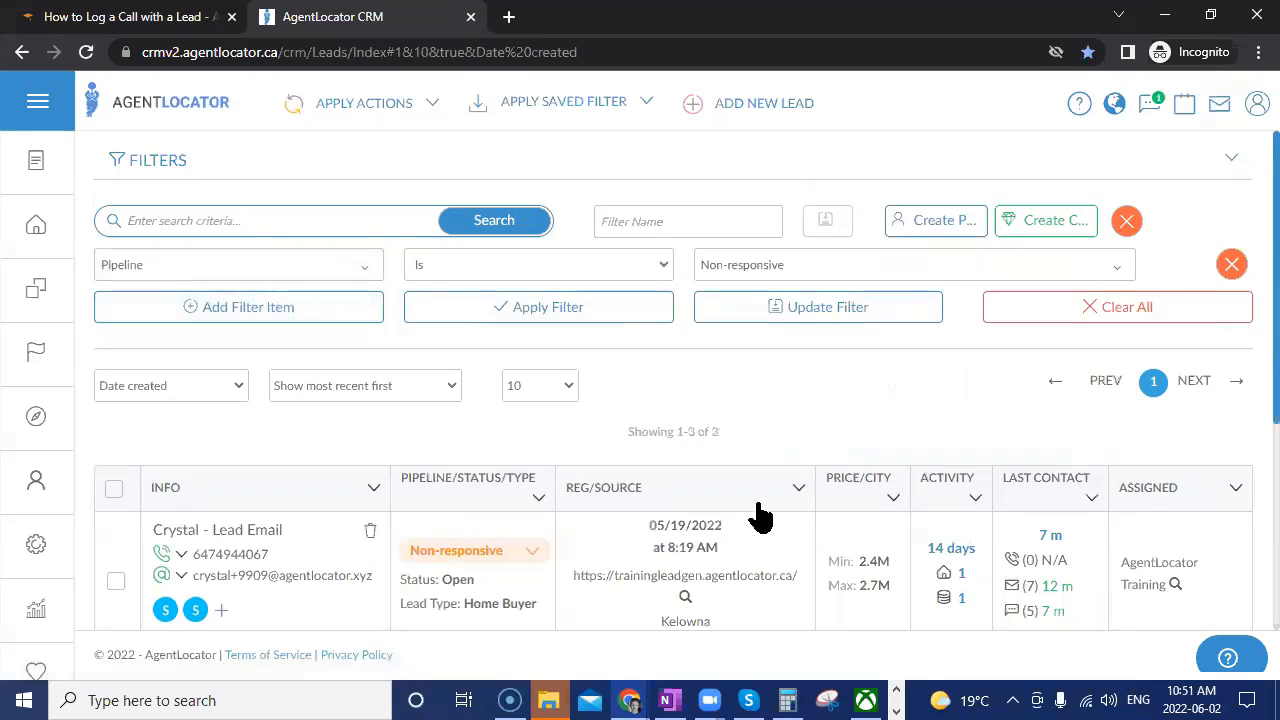
scroll(760, 515, "down", 3)
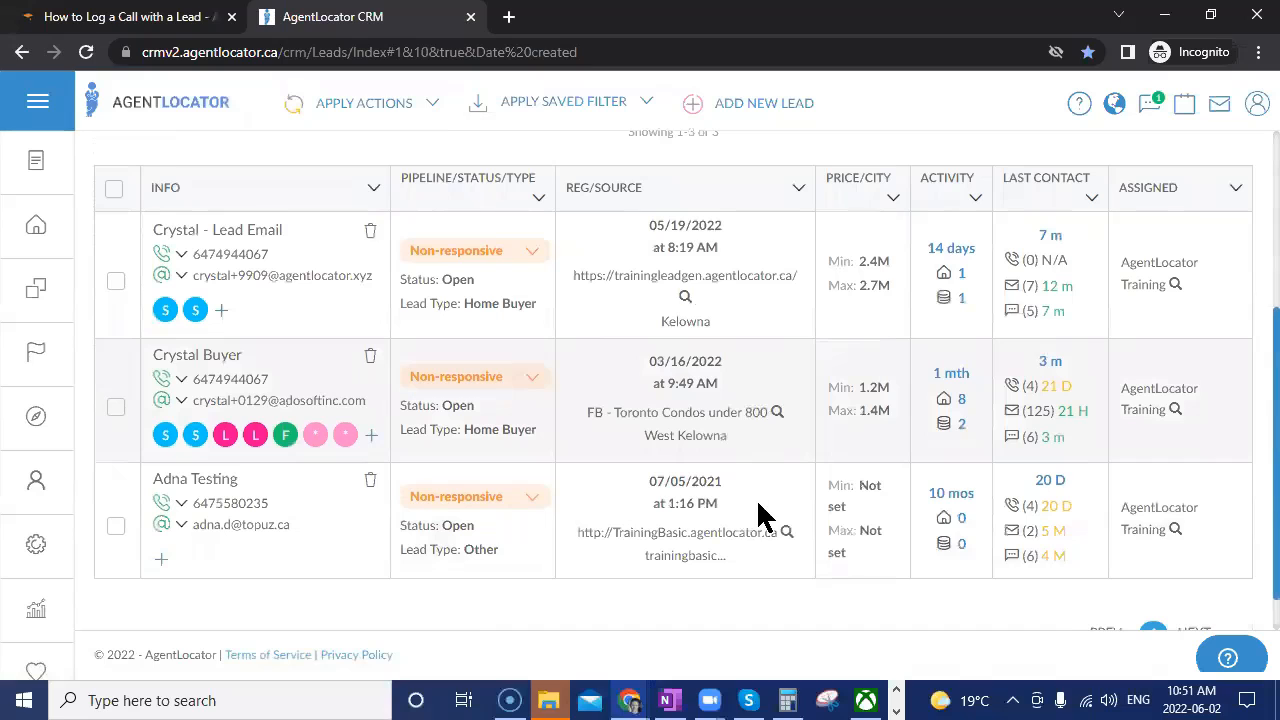
scroll(888, 486, "up", 2)
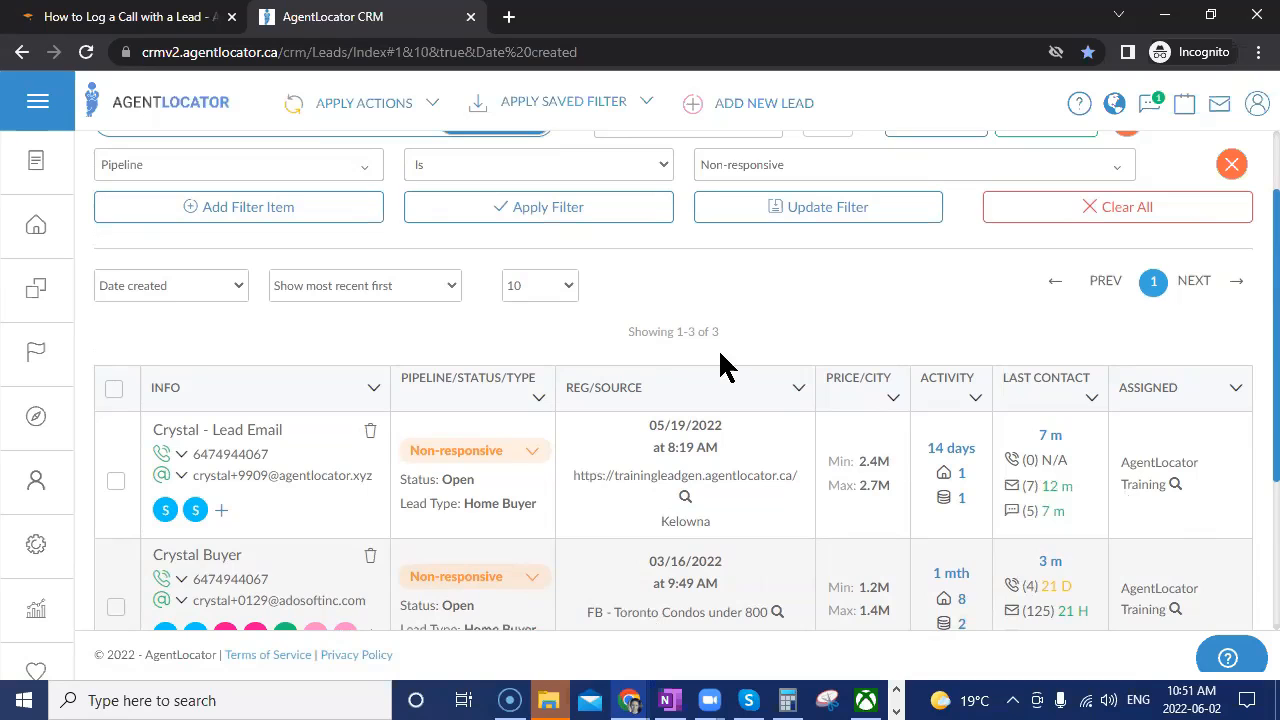
scroll(955, 480, "up", 1)
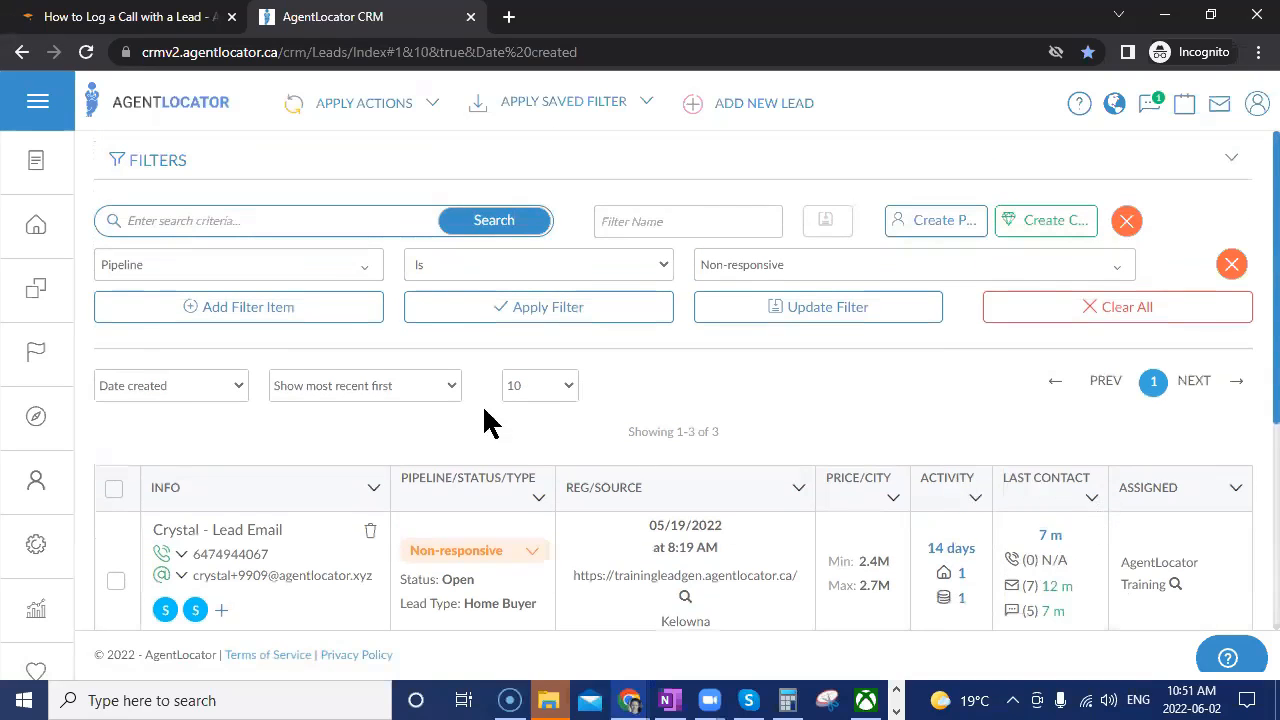
left_click(1032, 314)
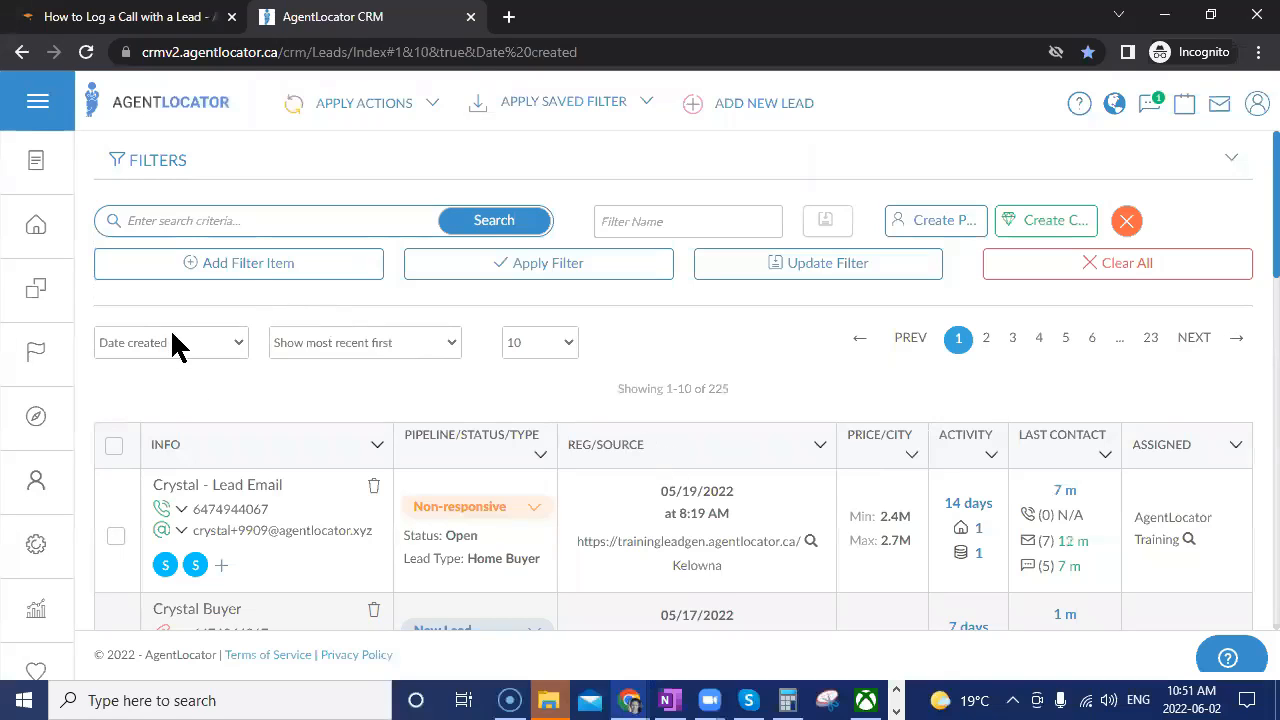
Apply a # of Calls >= 5 filter and scroll through the 13 resulting leads.
left_click(185, 266)
left_click(257, 268)
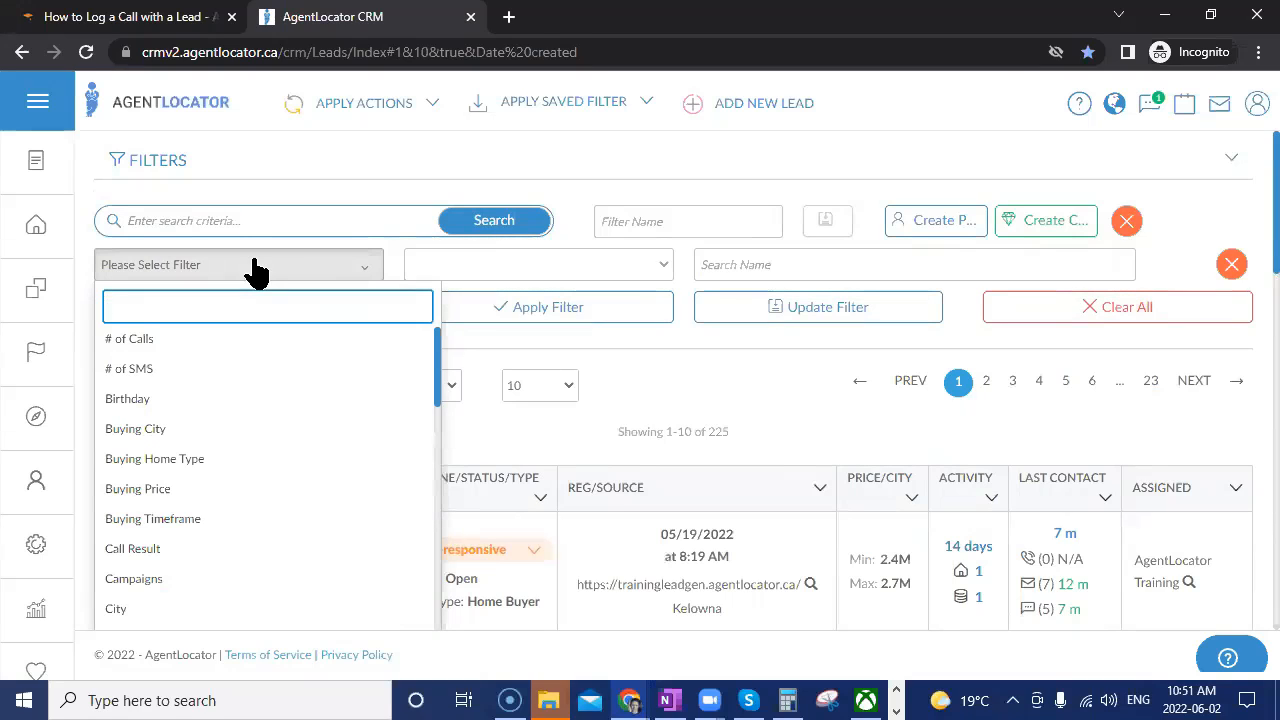
left_click(150, 343)
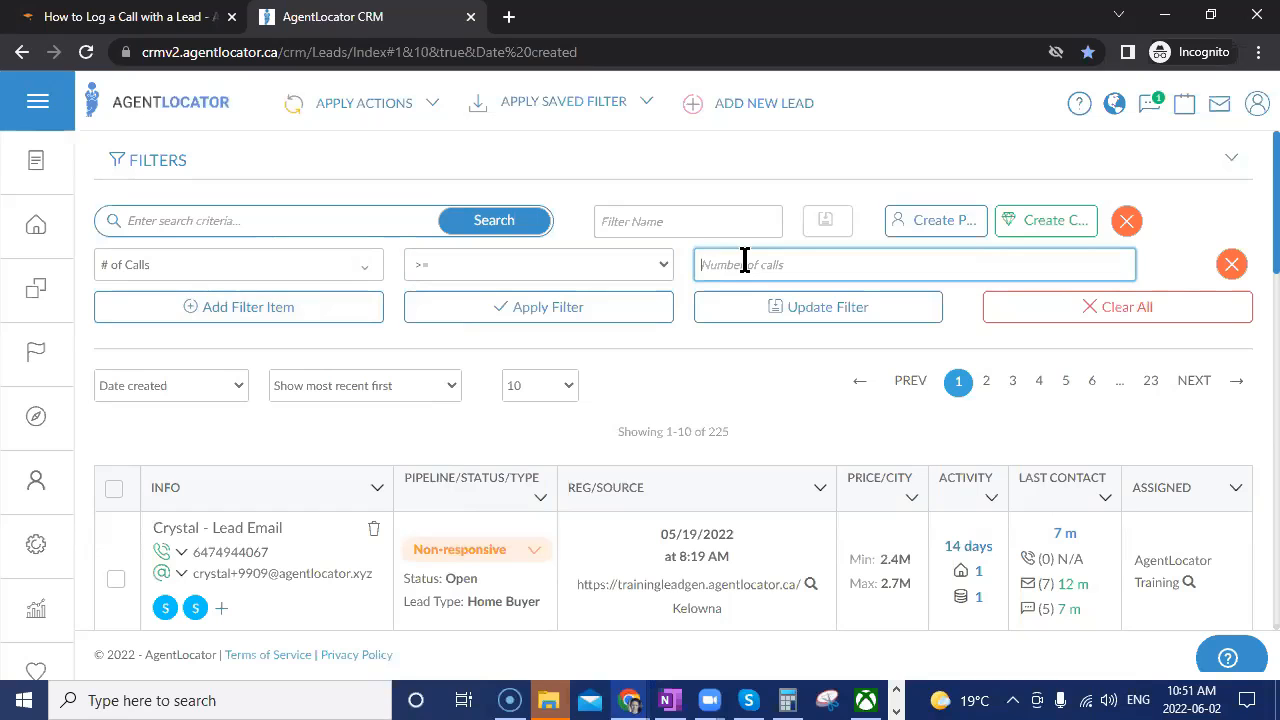
type("5")
left_click(606, 314)
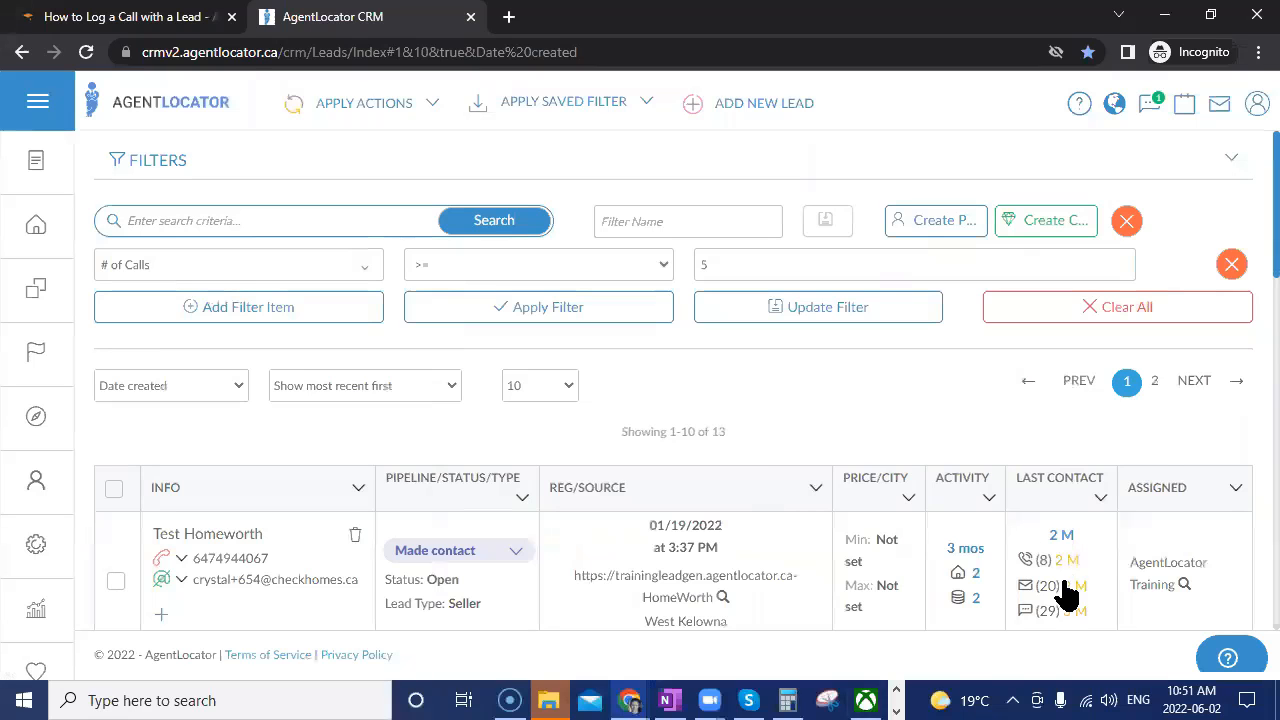
scroll(1131, 551, "down", 3)
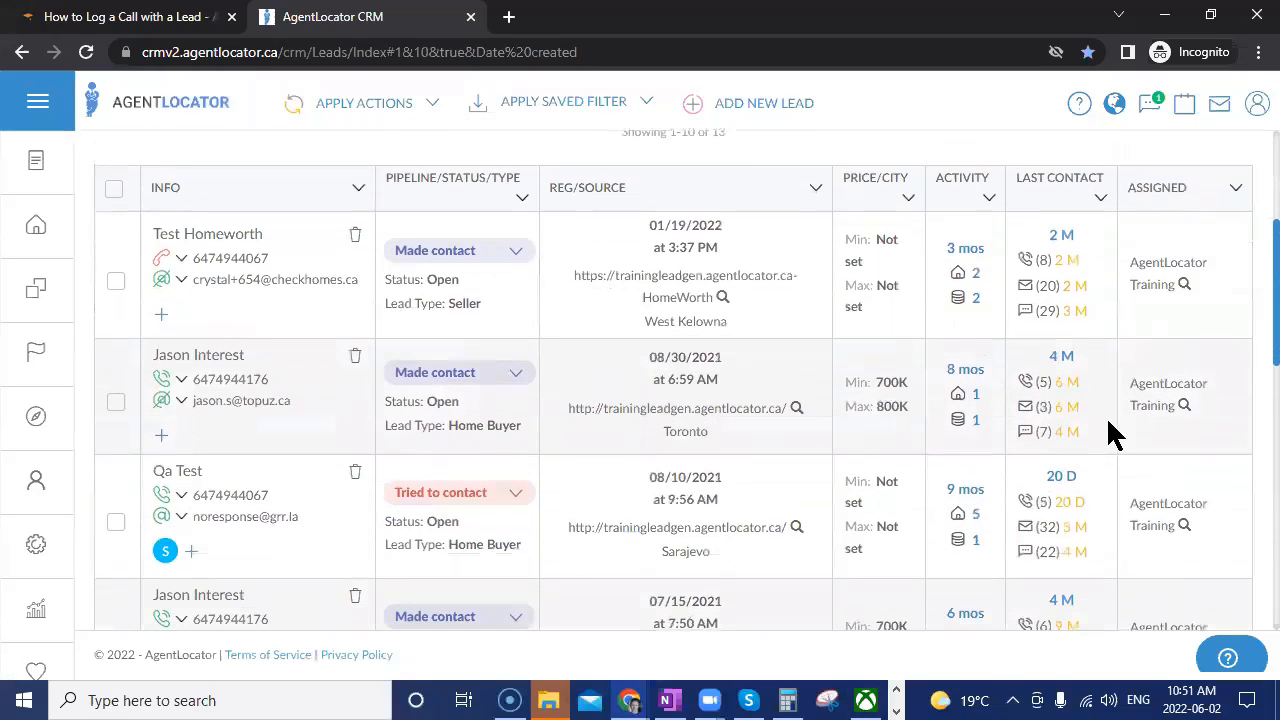
scroll(1051, 571, "down", 3)
scroll(1051, 566, "down", 2)
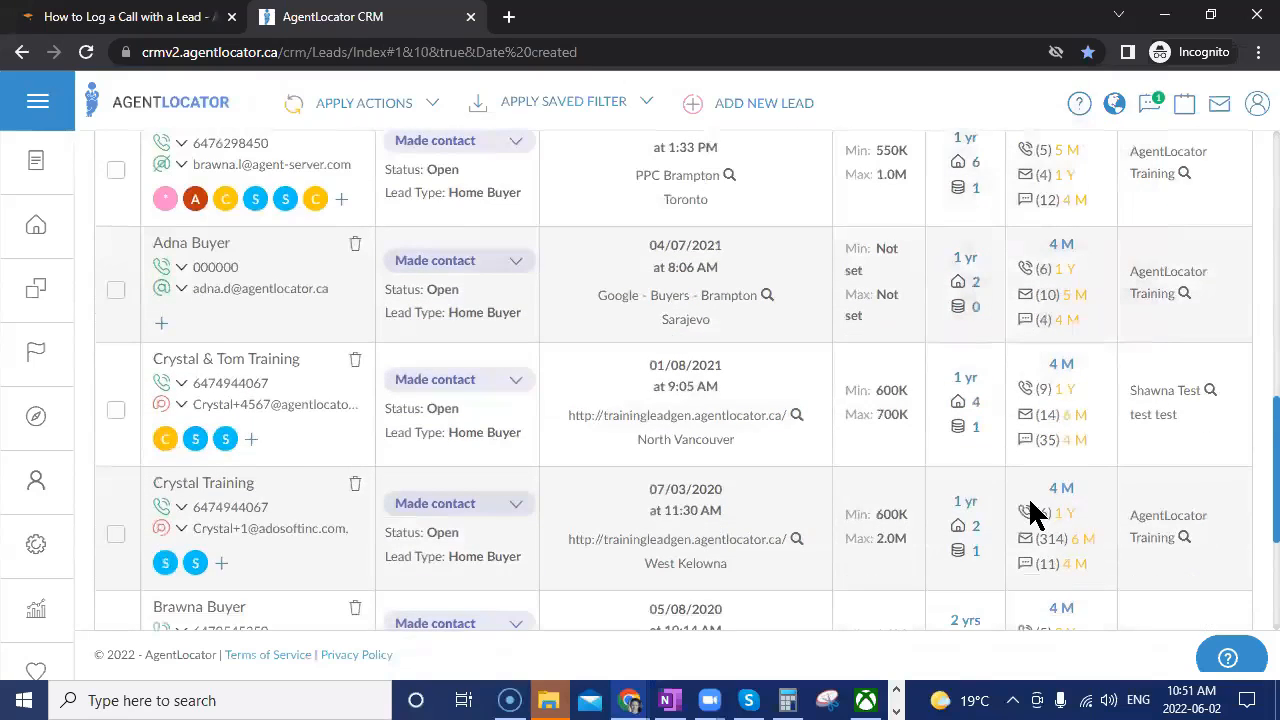
scroll(1034, 514, "down", 3)
scroll(515, 560, "up", 2)
scroll(512, 511, "up", 5)
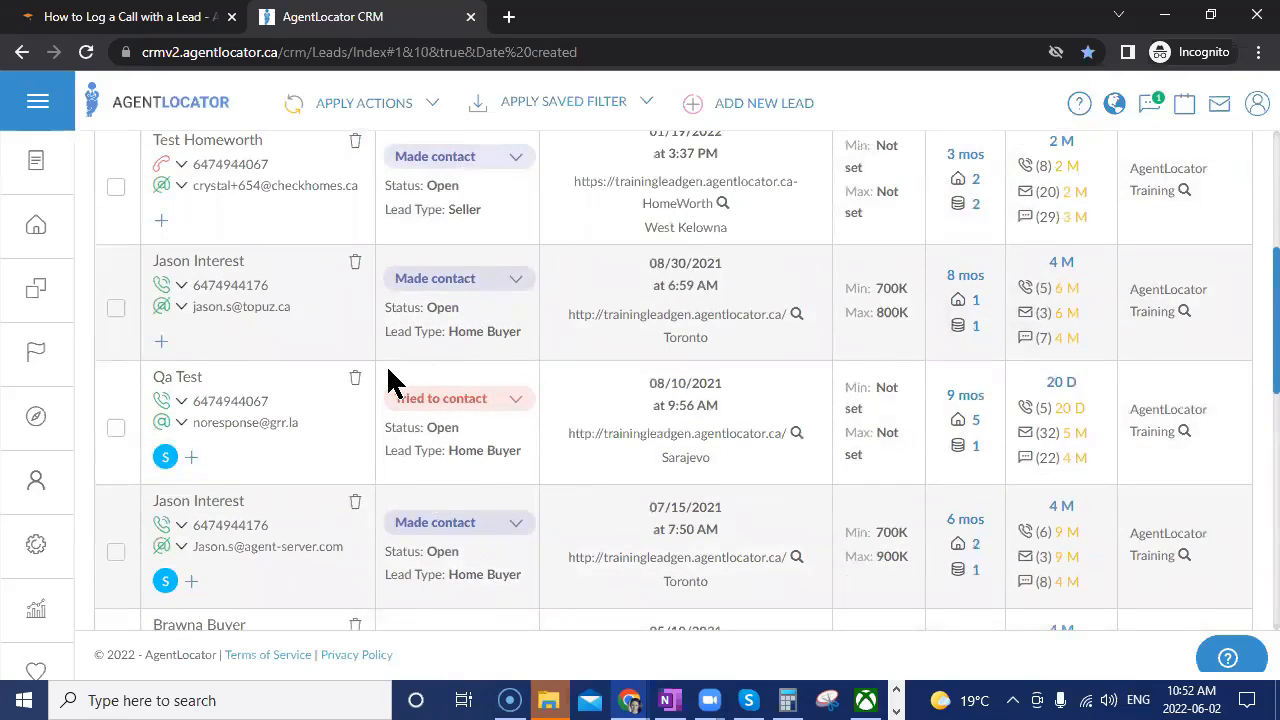
scroll(805, 592, "up", 4)
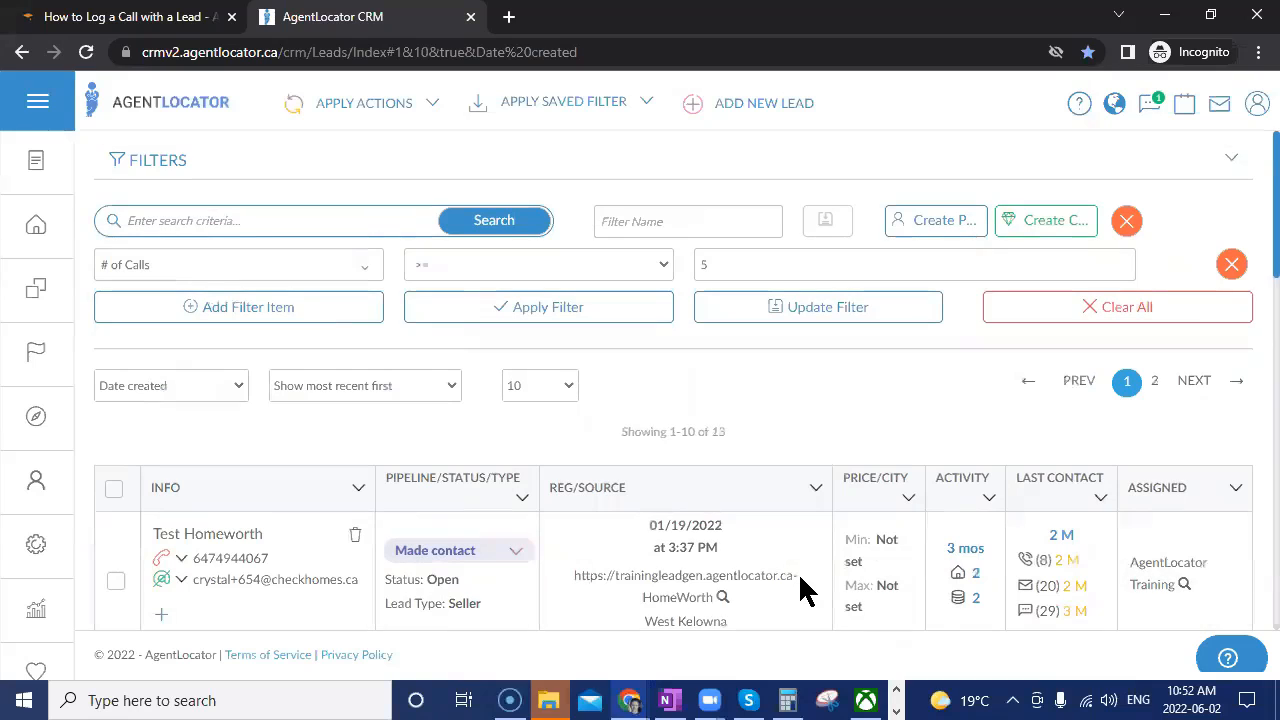
Add a second filter condition on Pipeline with the Is Not operator.
left_click(268, 314)
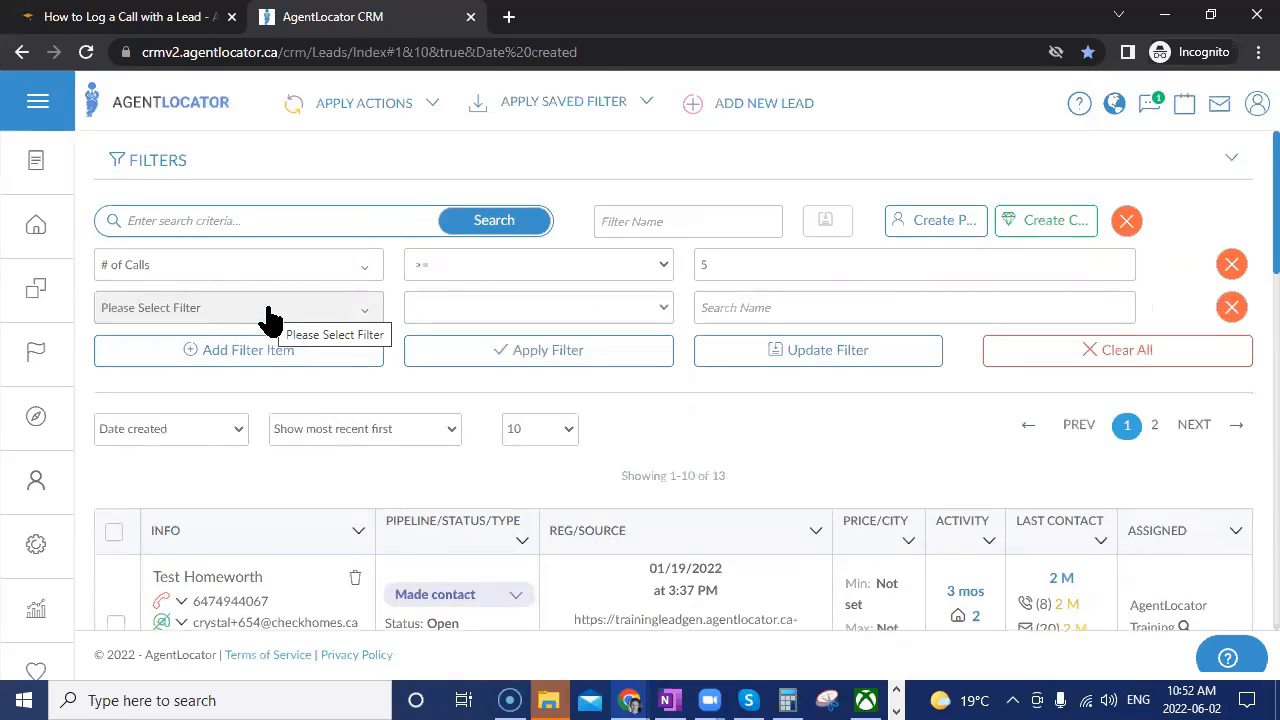
left_click(268, 314)
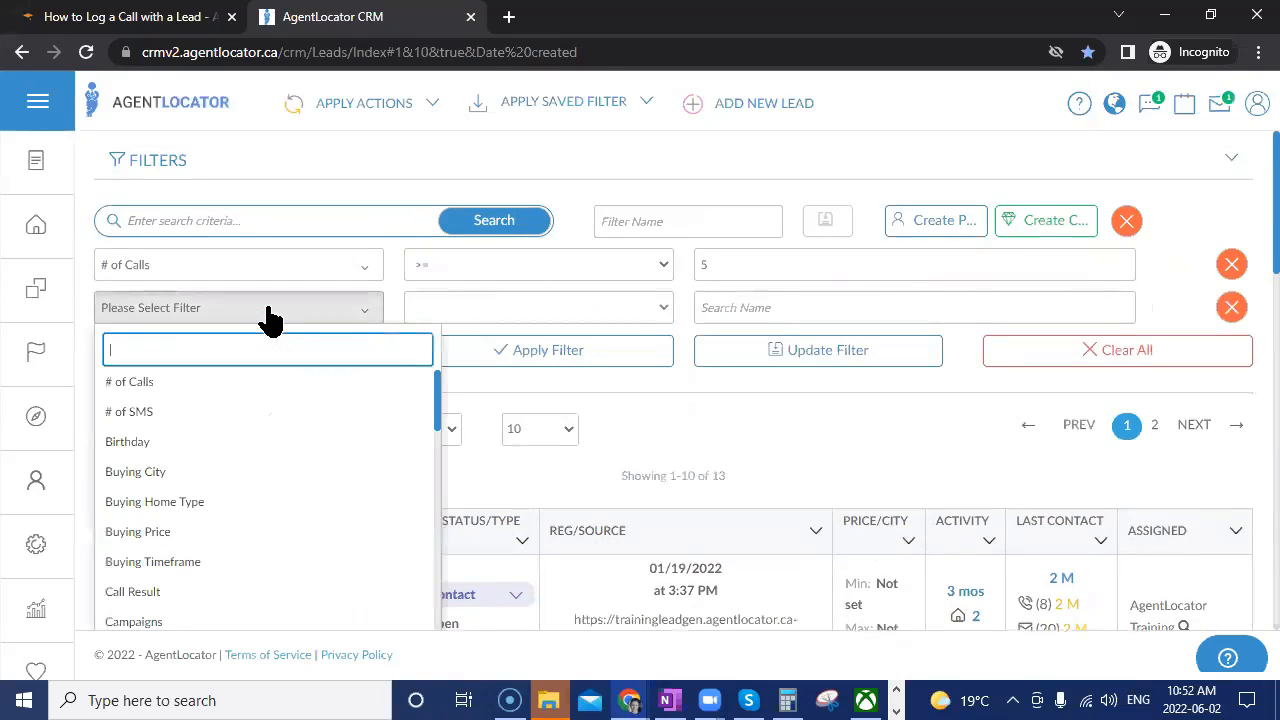
type("pip")
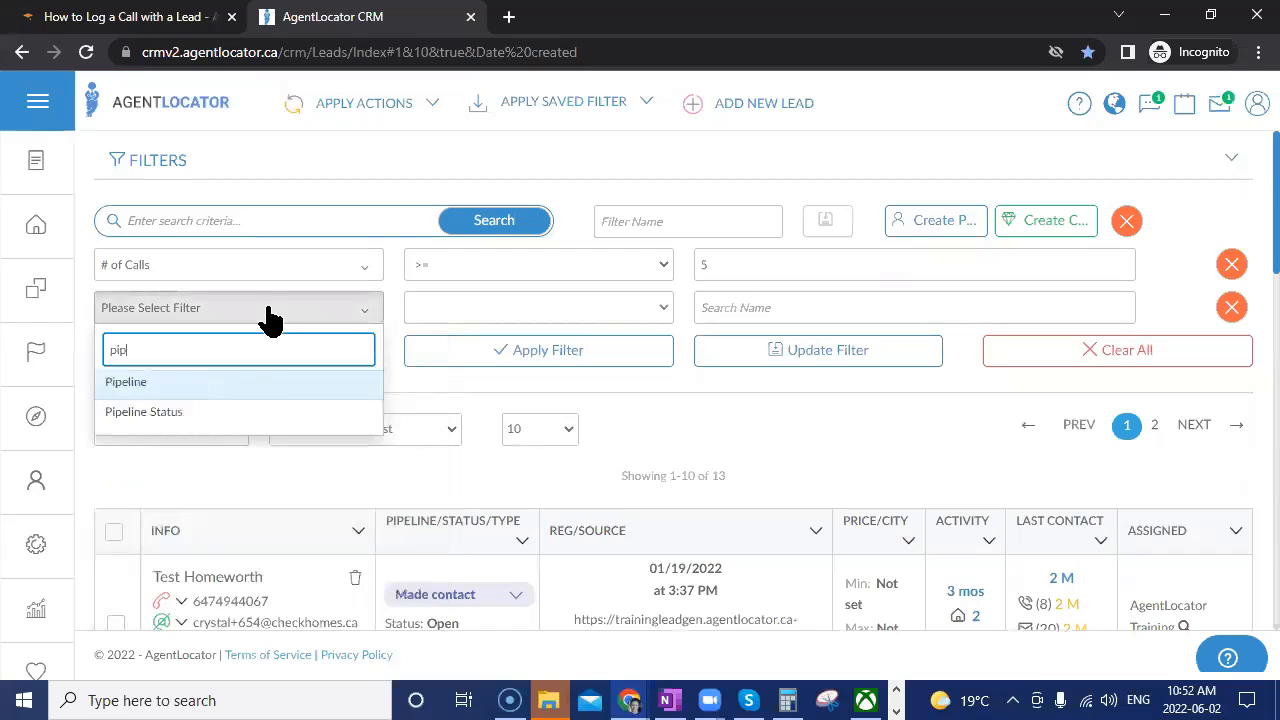
left_click(275, 384)
left_click(438, 308)
left_click(432, 347)
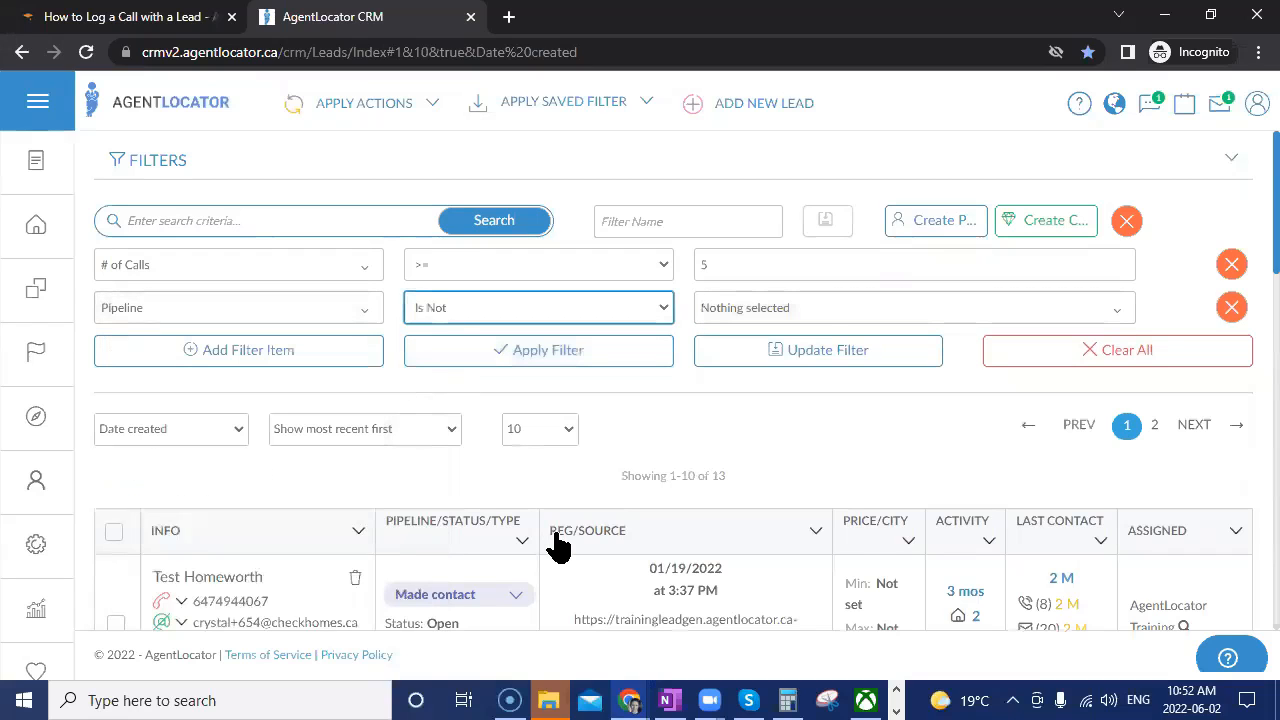
Exclude Made contact, Cold/Not Ready, Hot/Ready, Warm/Nurturing, Set meeting, Signed agreement, Showing and Sold.
left_click(806, 308)
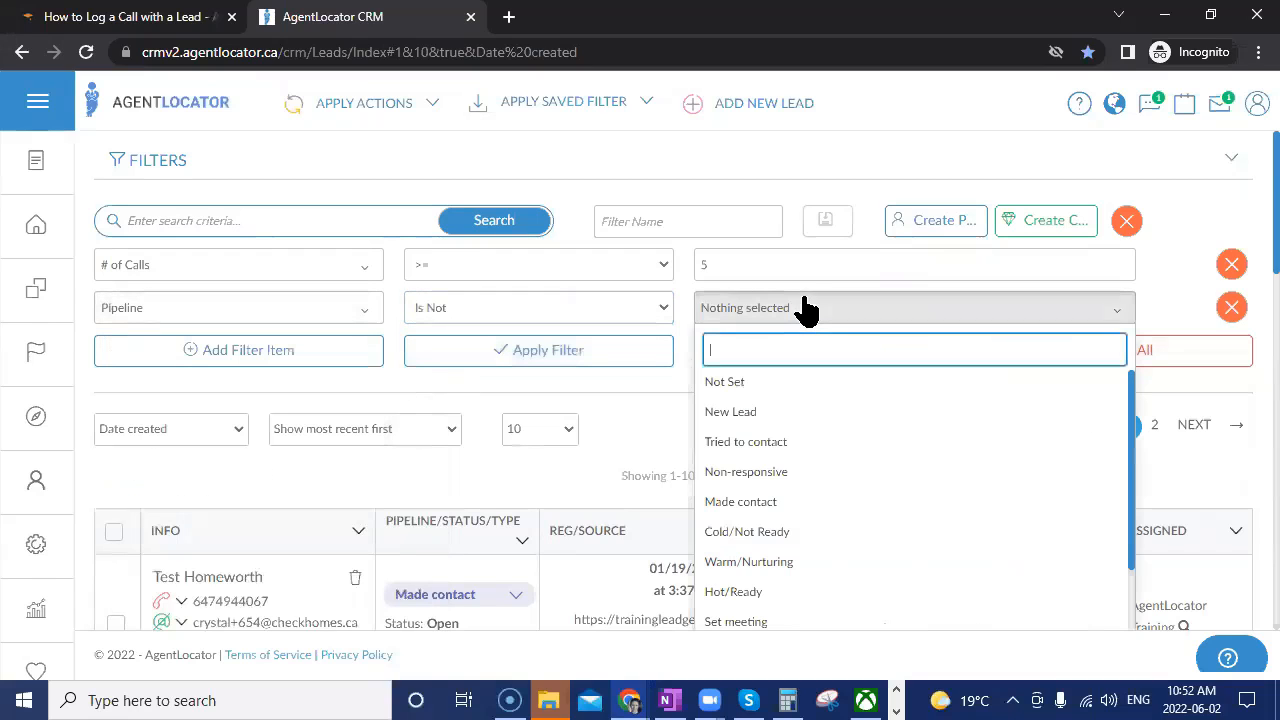
left_click(758, 503)
left_click(755, 532)
left_click(750, 592)
left_click(800, 562)
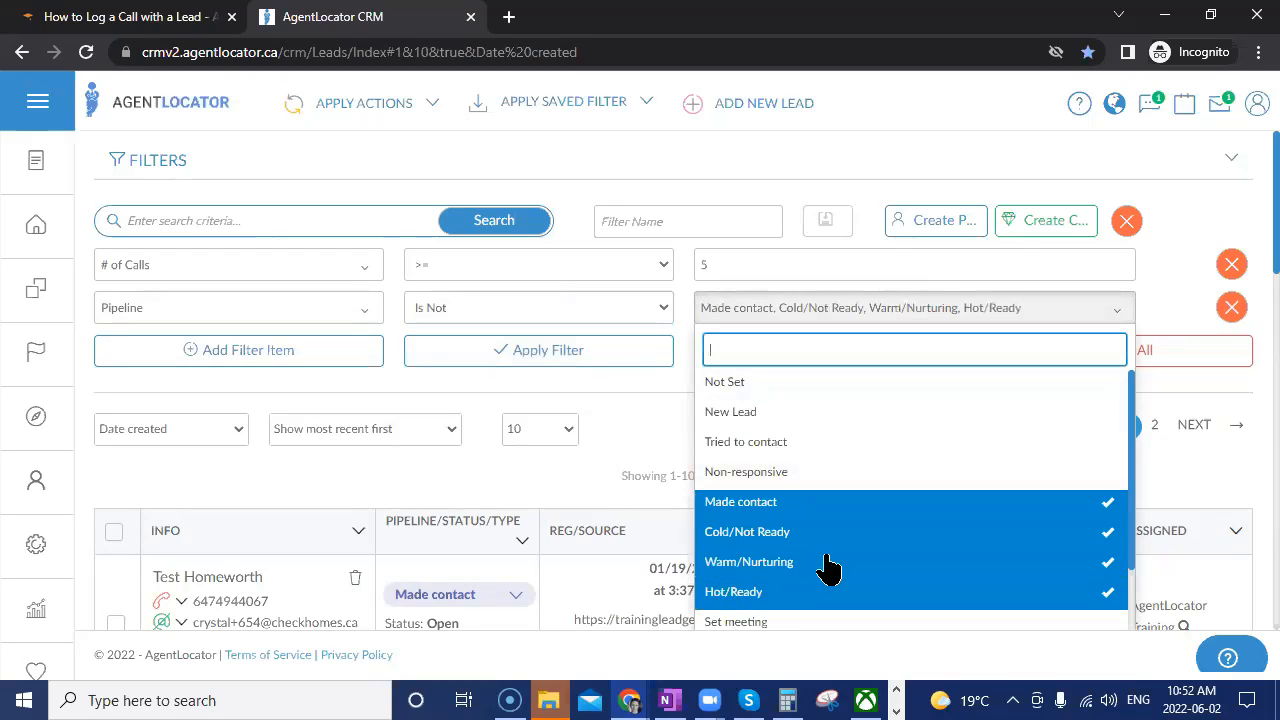
scroll(800, 560, "down", 2)
left_click(737, 492)
left_click(740, 522)
left_click(733, 552)
left_click(725, 582)
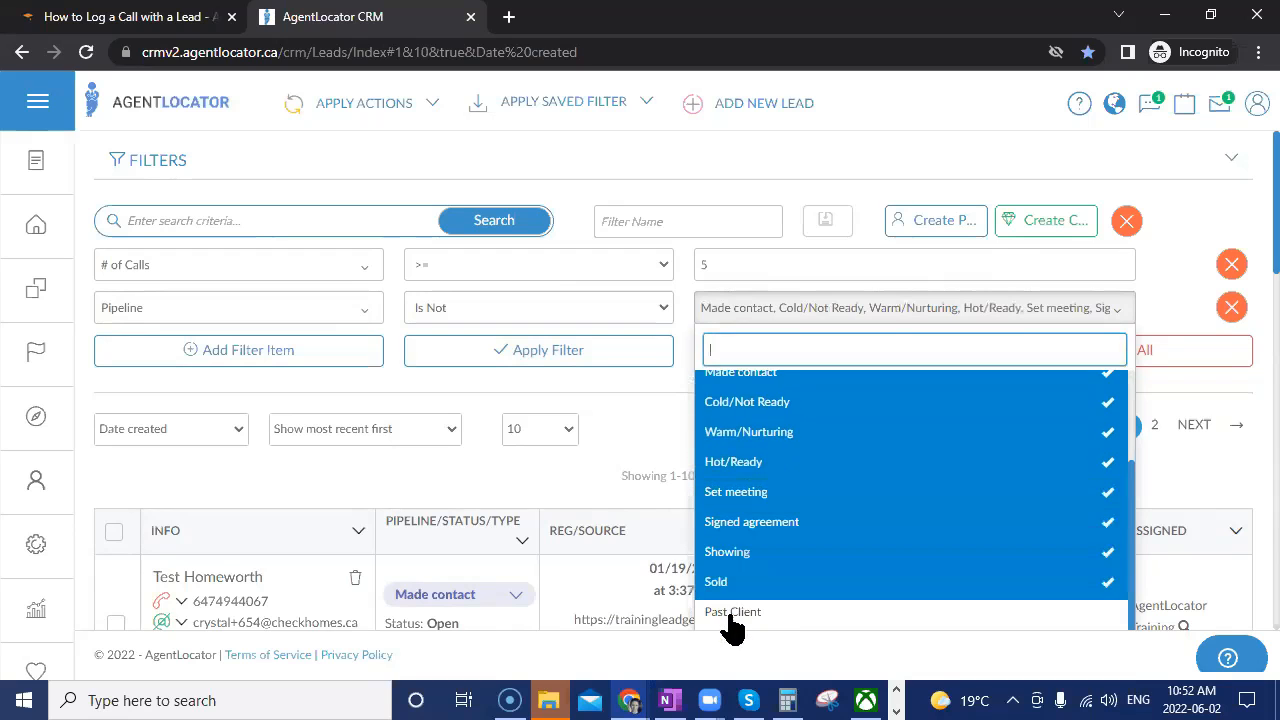
left_click(630, 465)
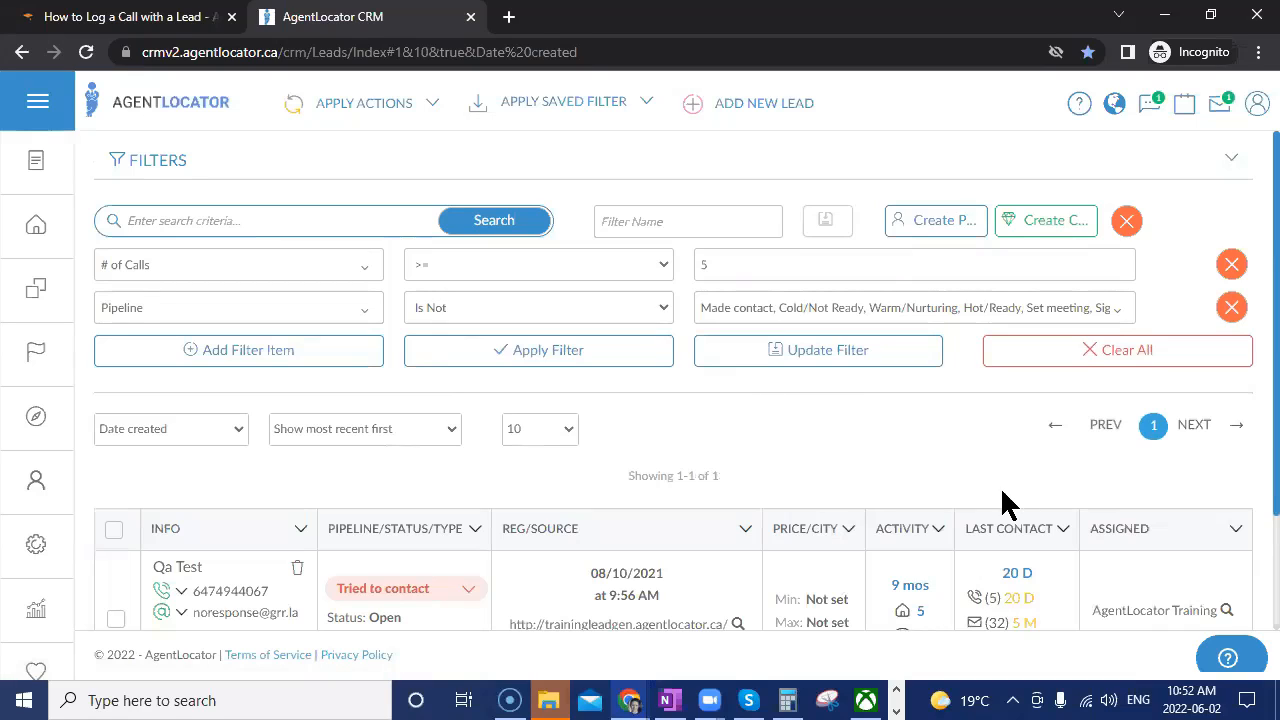
scroll(1035, 575, "down", 3)
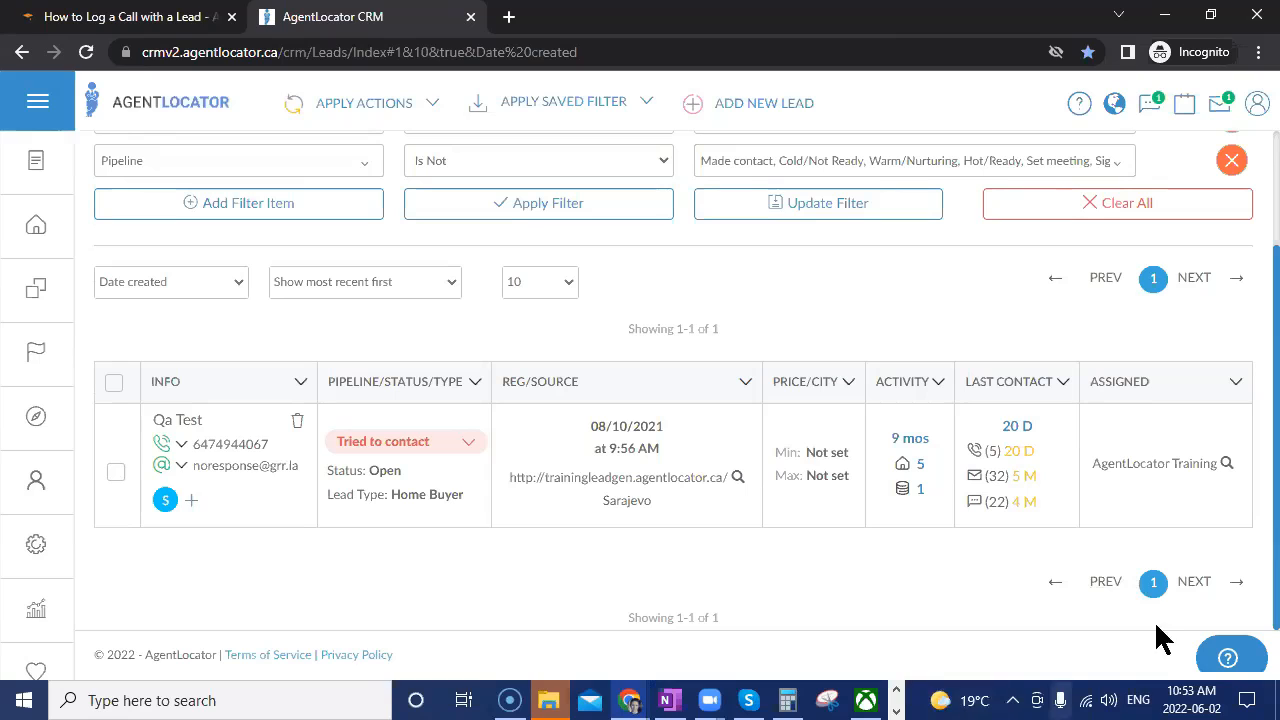
Apply saved filter '#4 - Need to Make Contact - 8+ Calls', rerun it, then clear all filters.
left_click(640, 108)
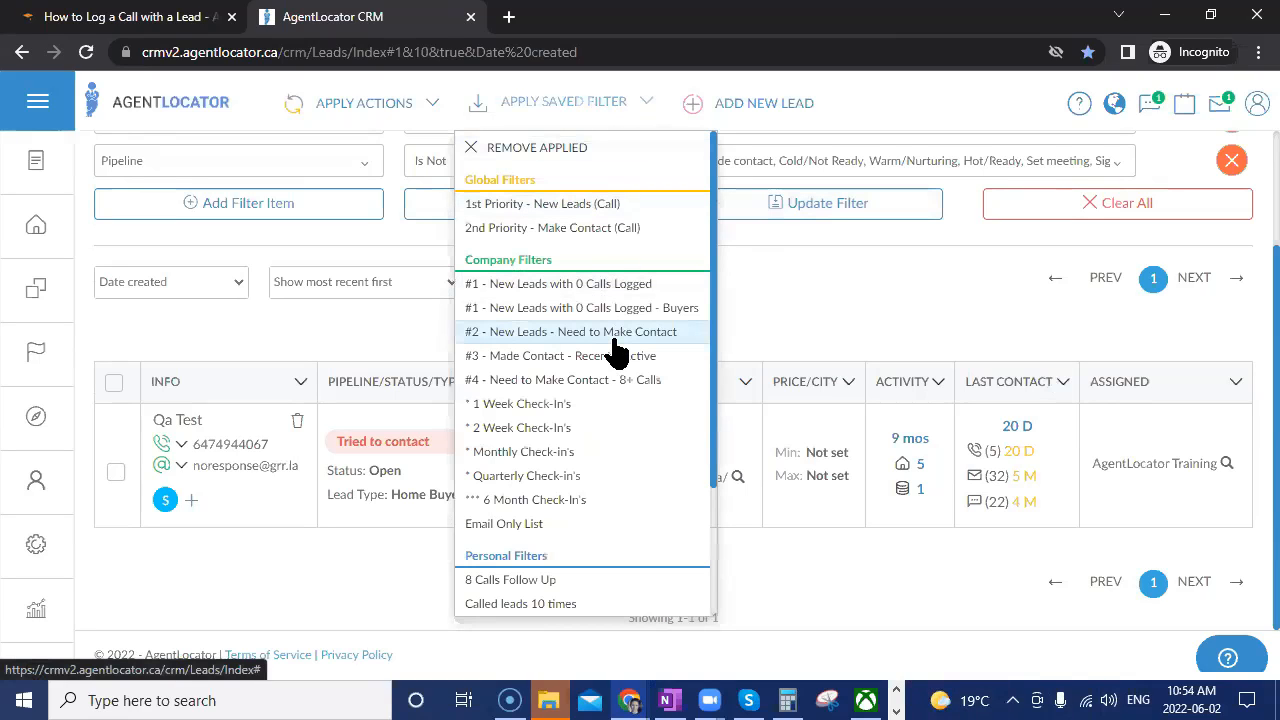
left_click(590, 380)
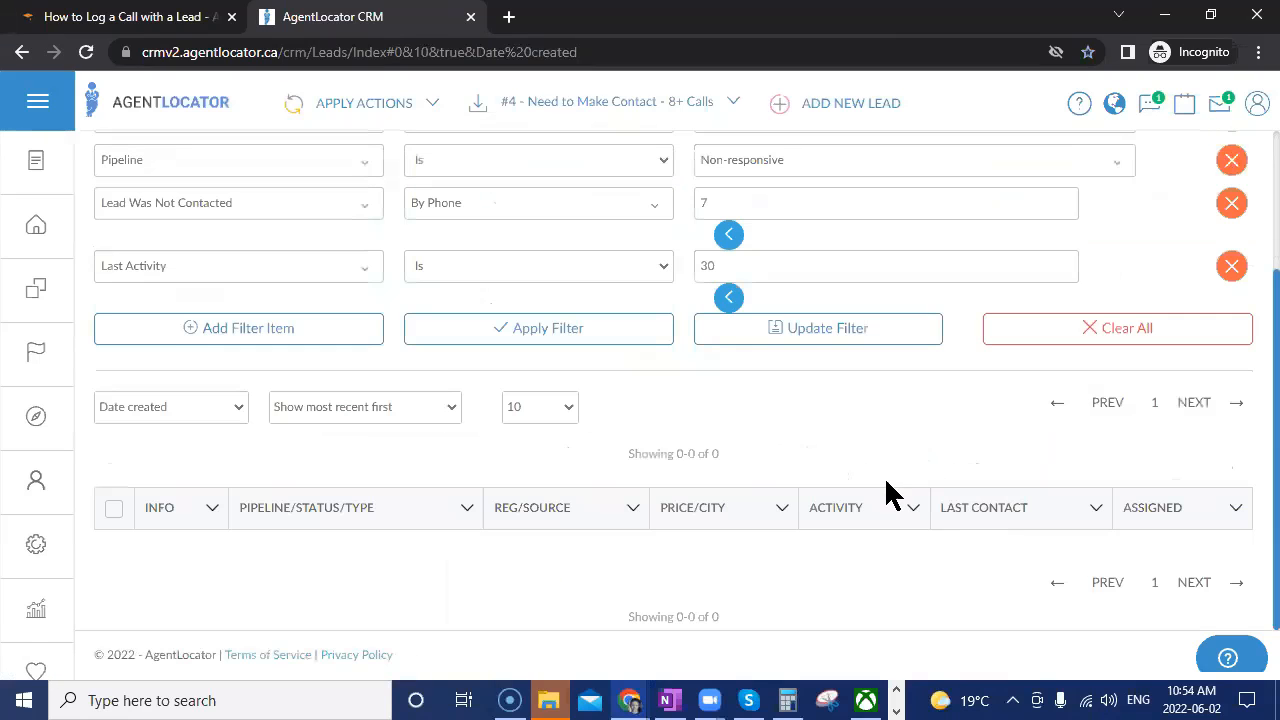
scroll(886, 495, "up", 3)
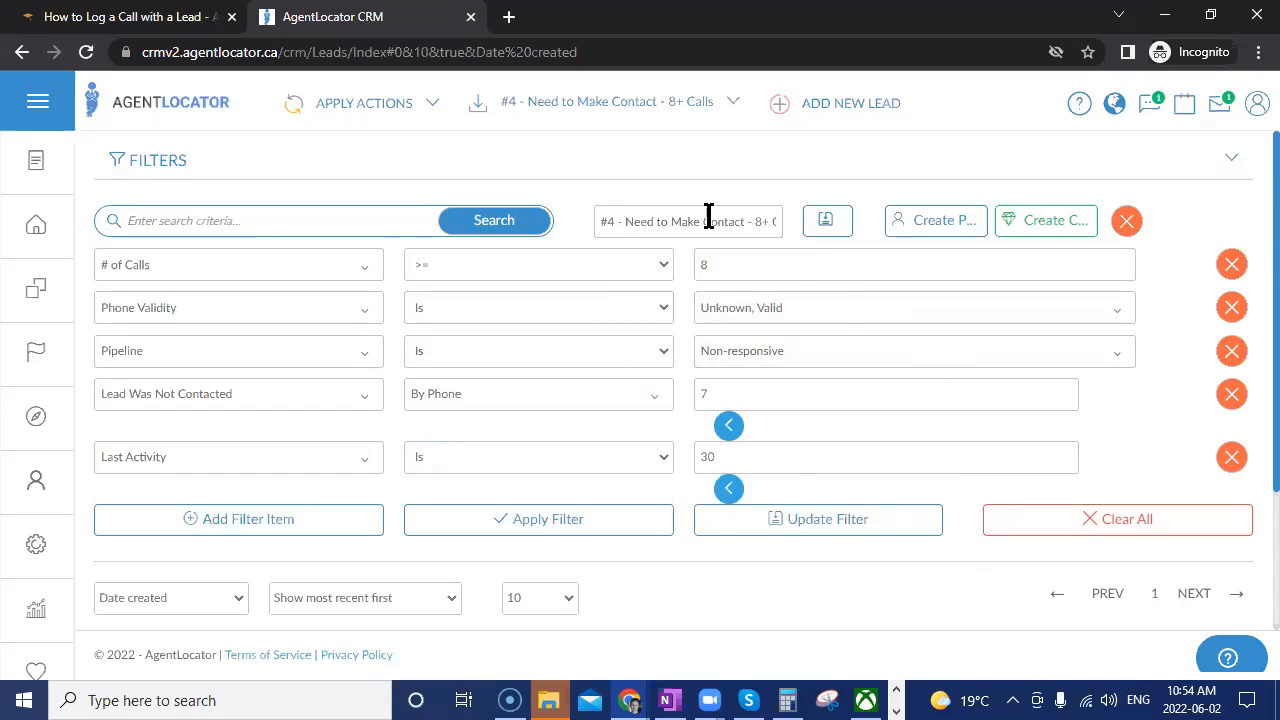
left_click(635, 522)
left_click(1150, 521)
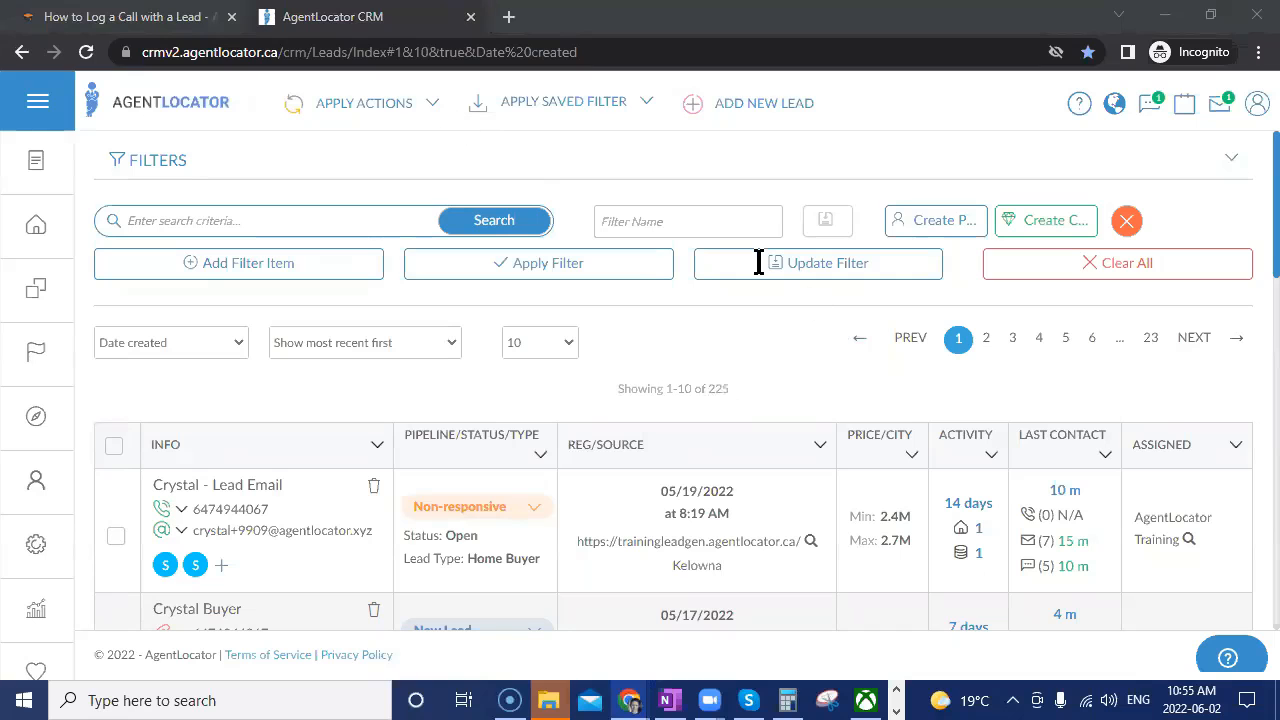
Switch to the 'How to Log a Call with a Lead' lesson and scroll its course sidebar.
left_click(200, 18)
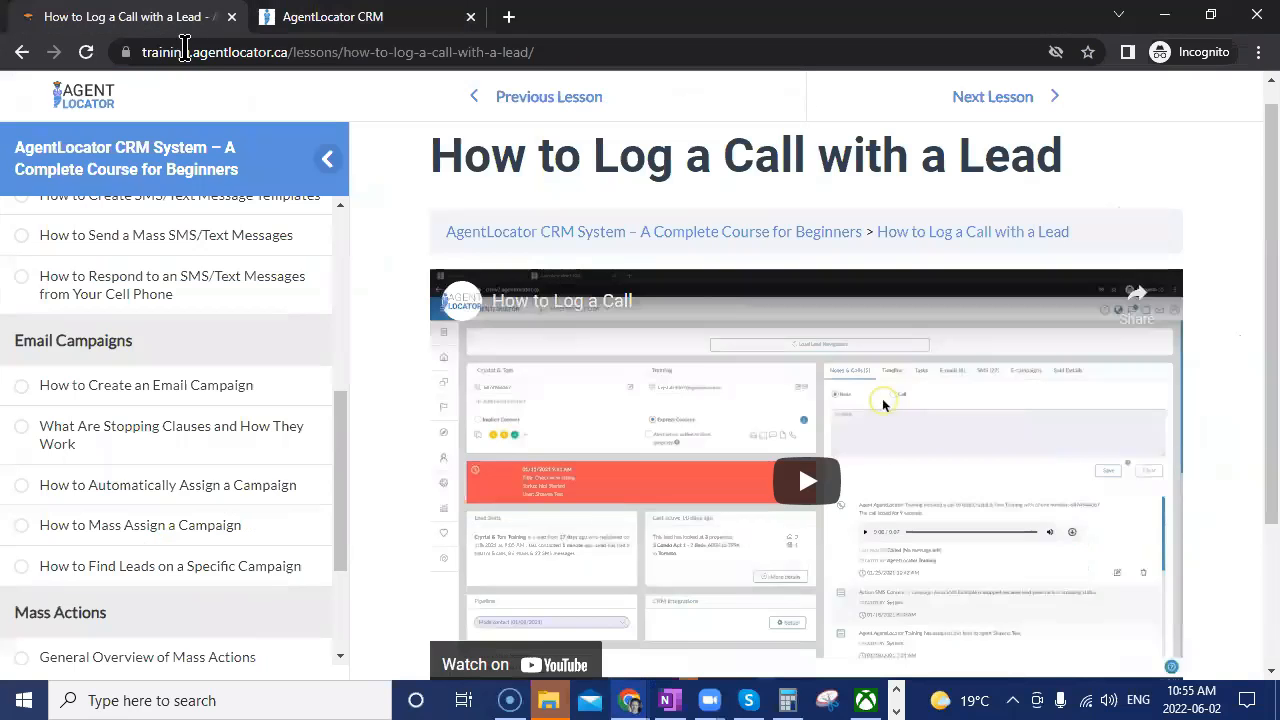
scroll(320, 474, "up", 5)
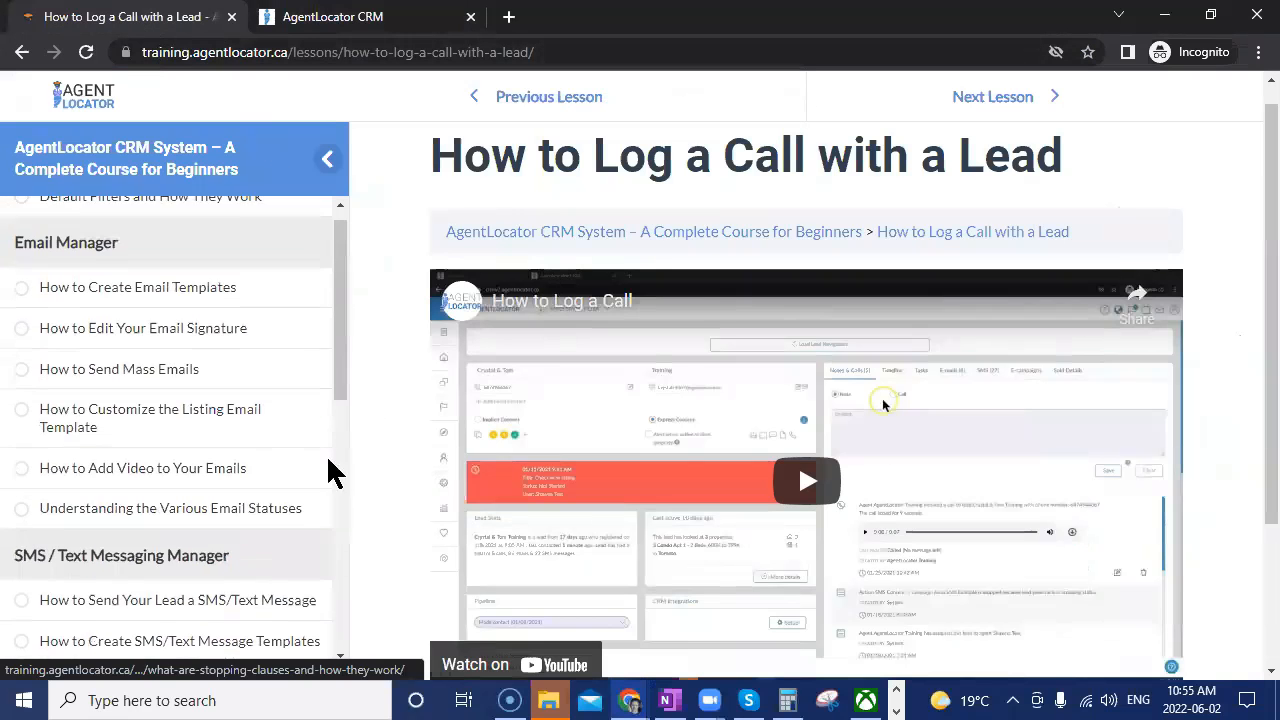
scroll(298, 543, "down", 1)
scroll(298, 543, "up", 1)
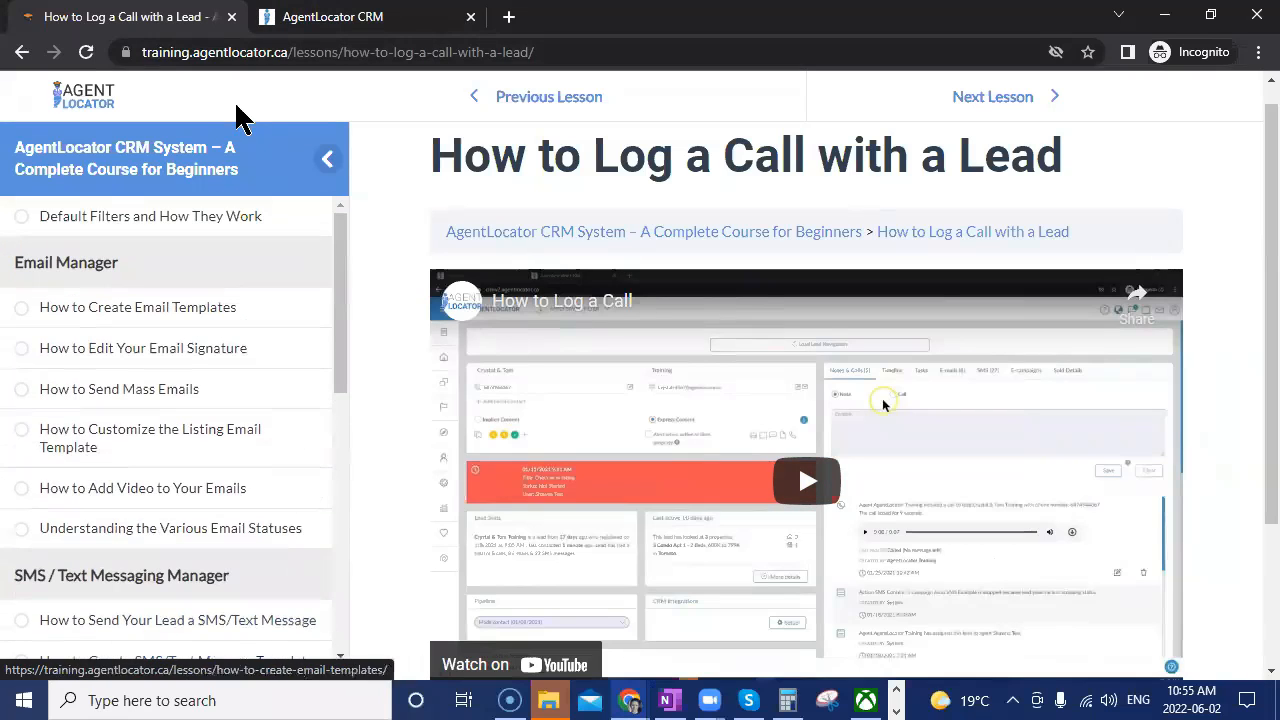
scroll(330, 460, "down", 5)
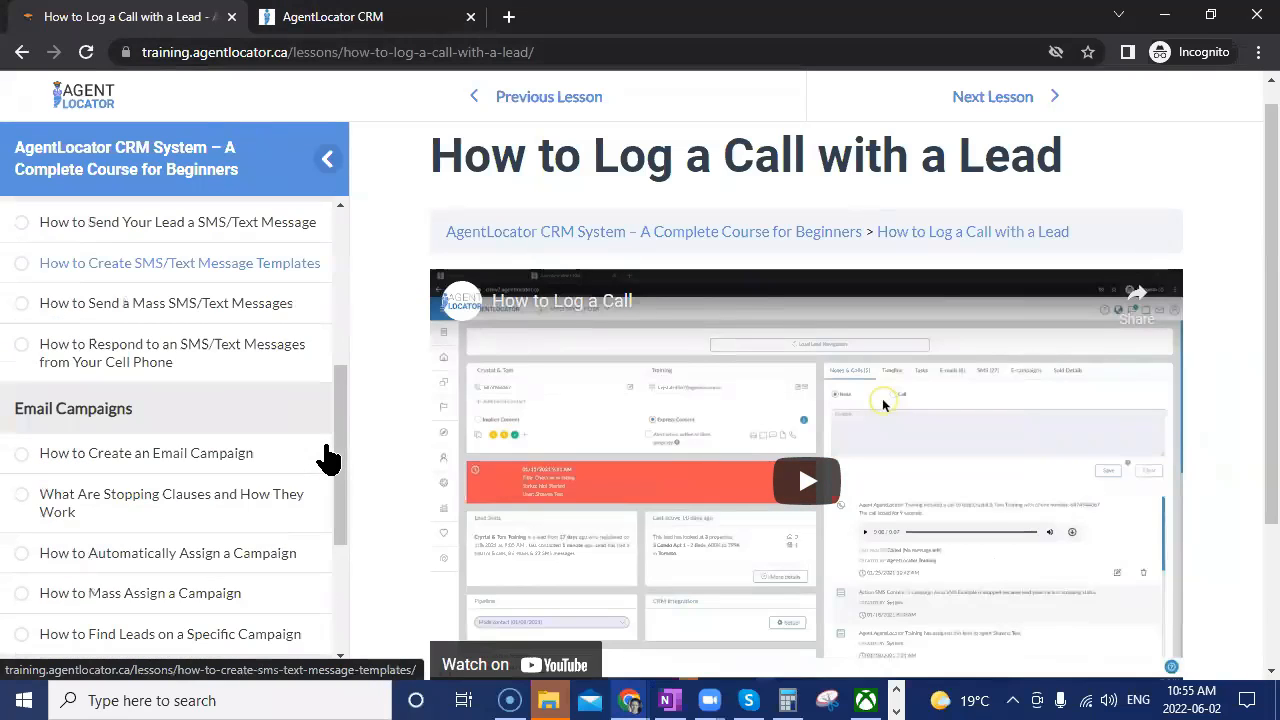